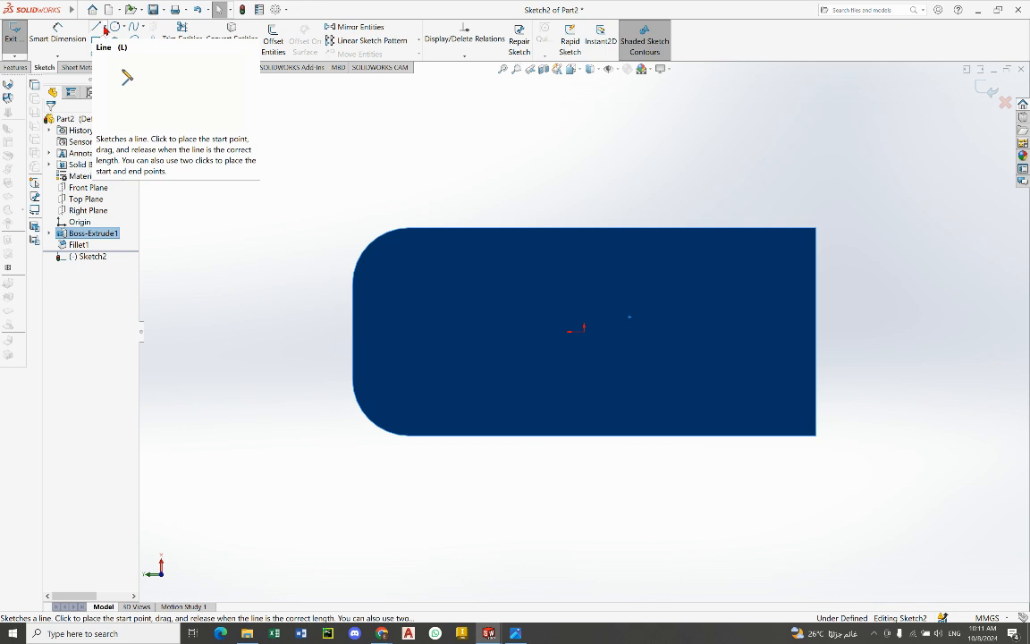
click(112, 42)
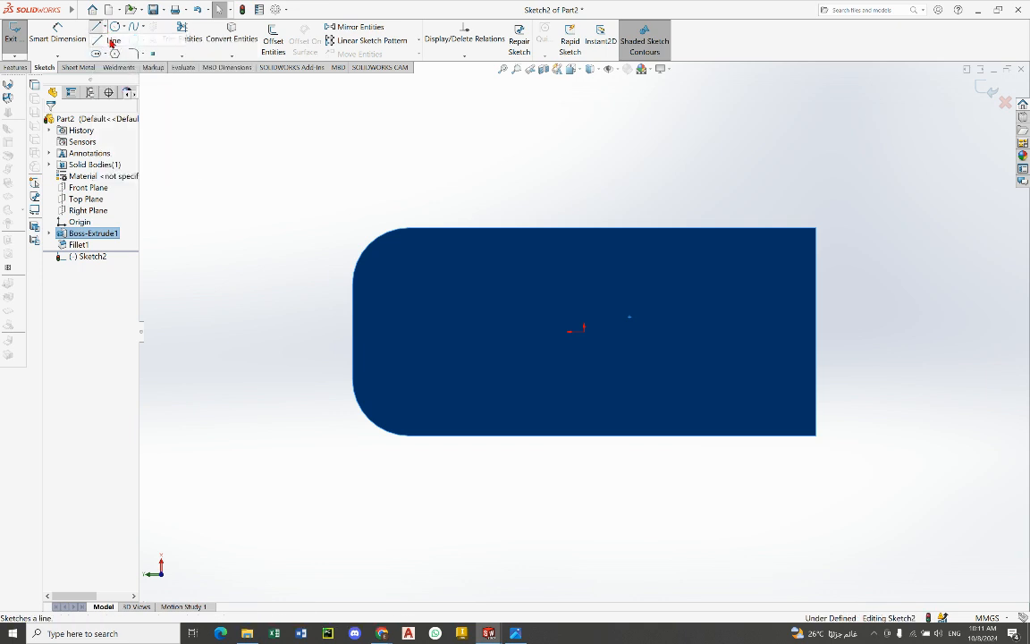
click(109, 32)
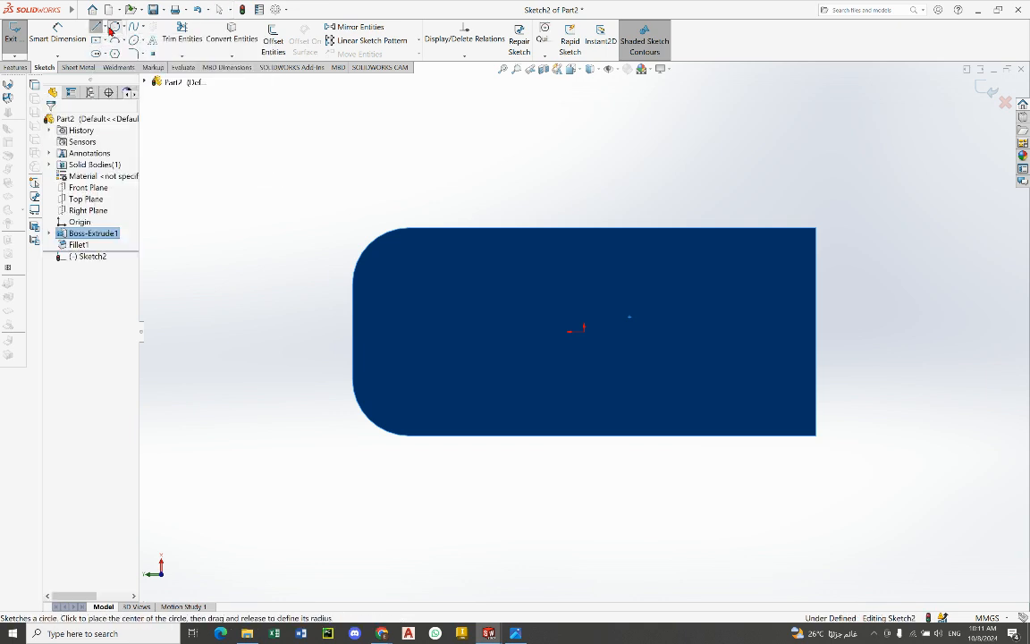
click(104, 27)
click(118, 55)
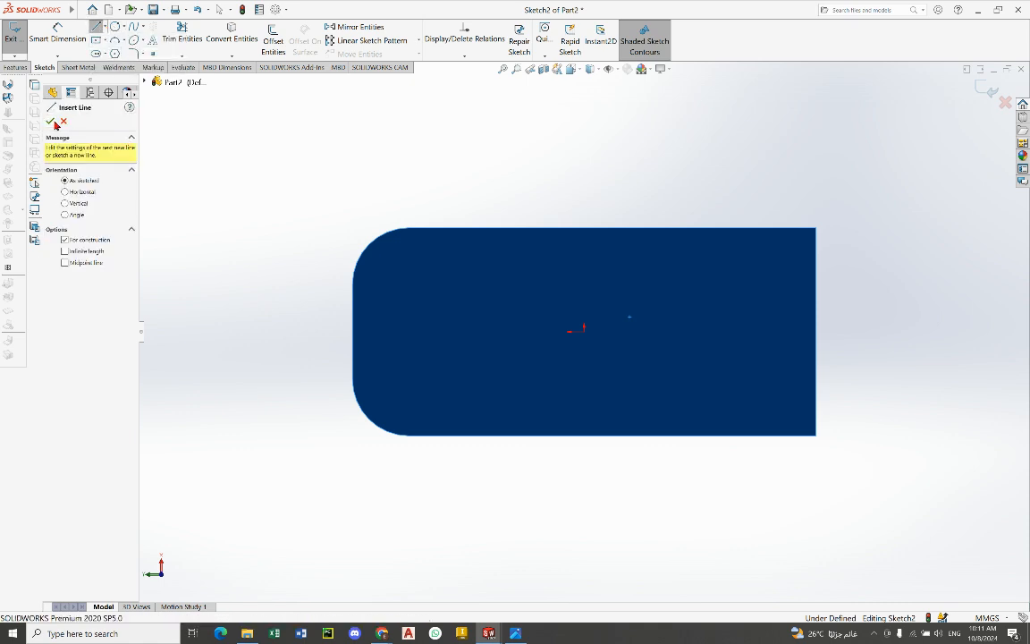
click(51, 122)
Step: Sketch a straight line about 76 mm long from the midpoint of the square end edge, along the plate's long axis toward the rounded end
click(104, 28)
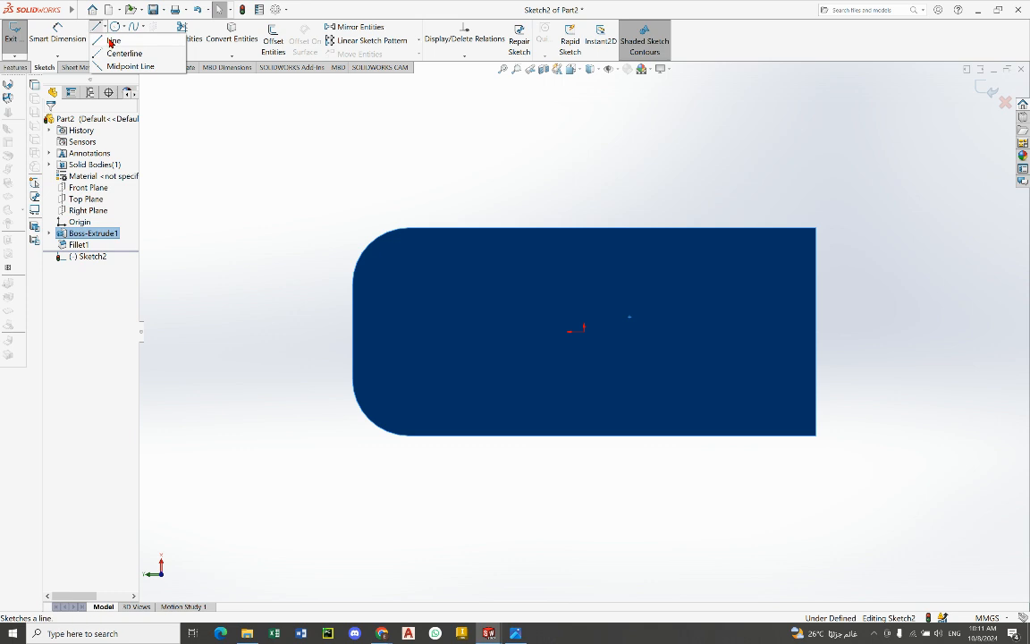
click(112, 41)
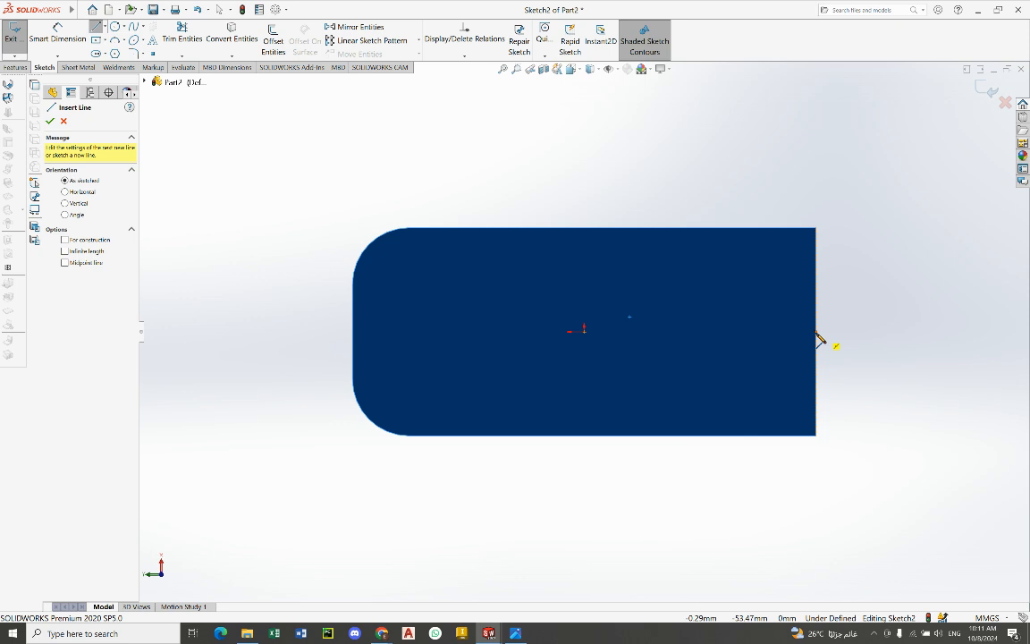
click(816, 333)
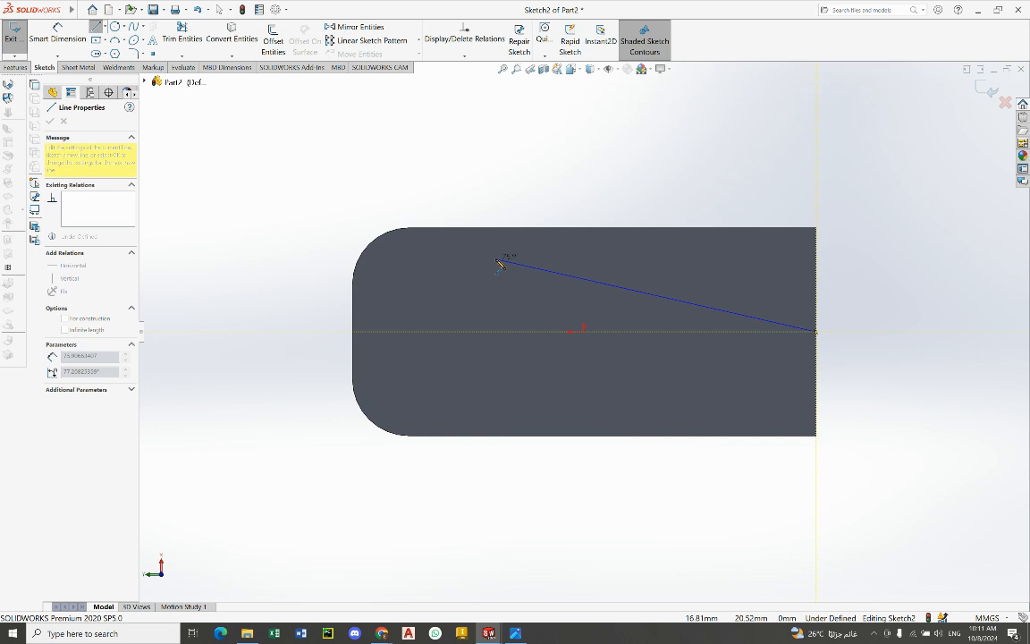
click(490, 334)
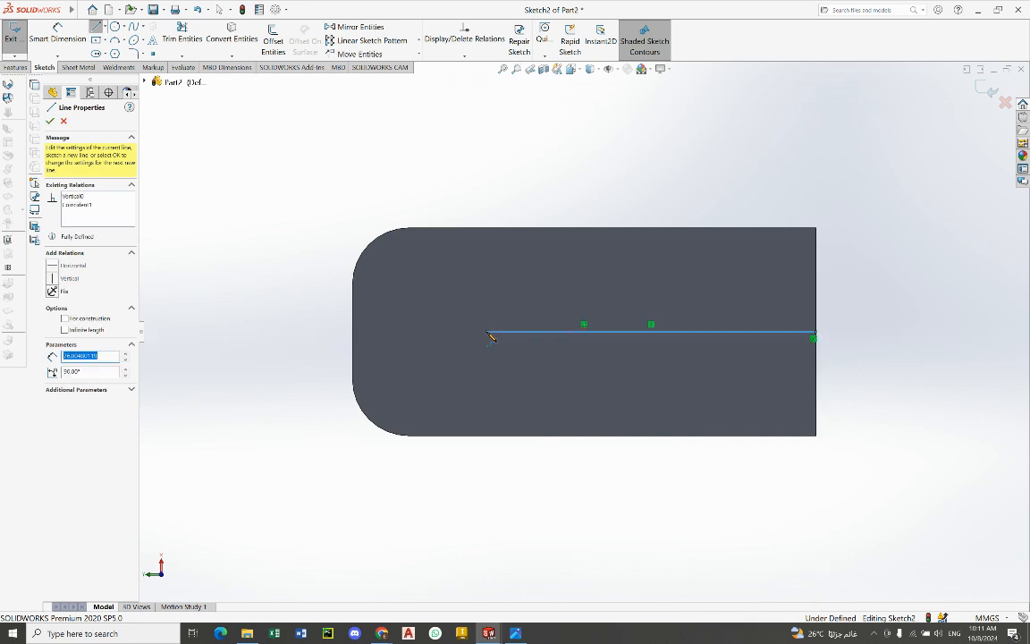
right_click(458, 185)
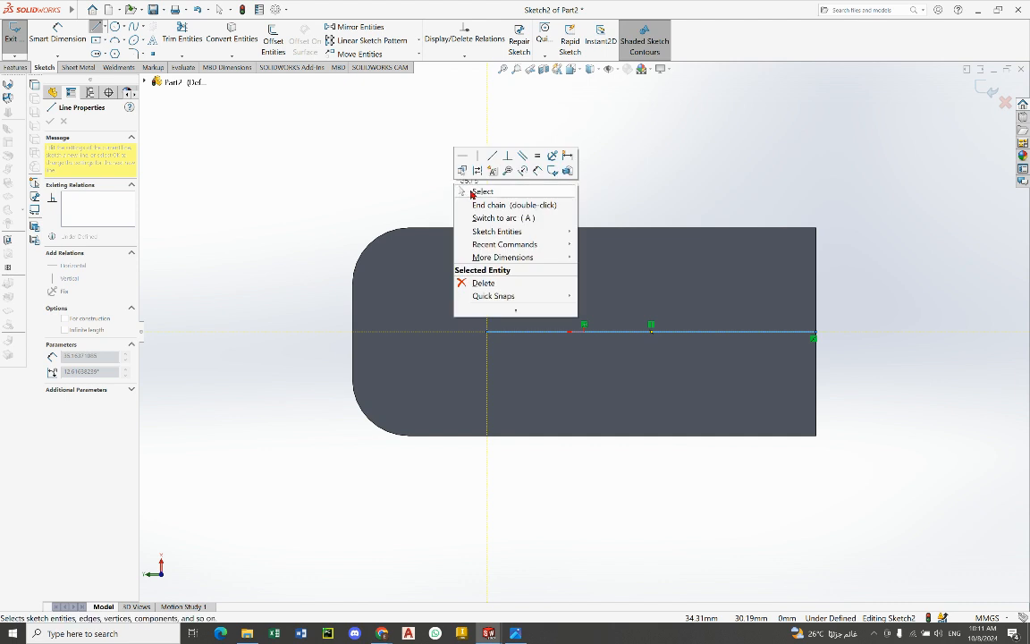
click(472, 192)
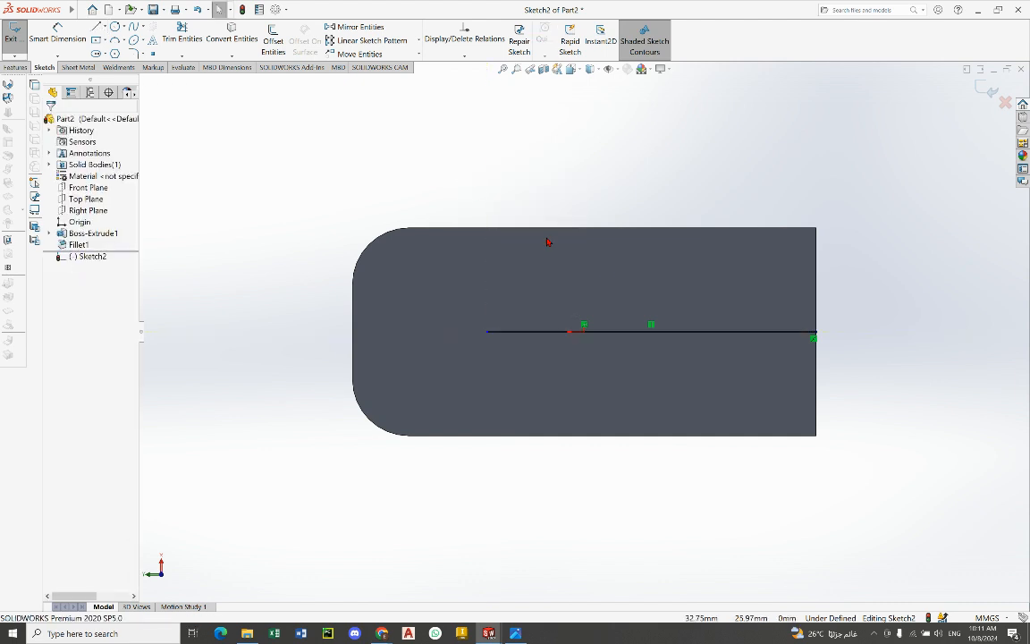
Step: Convert the sketched line along the plate's long axis to construction geometry
click(700, 333)
click(699, 333)
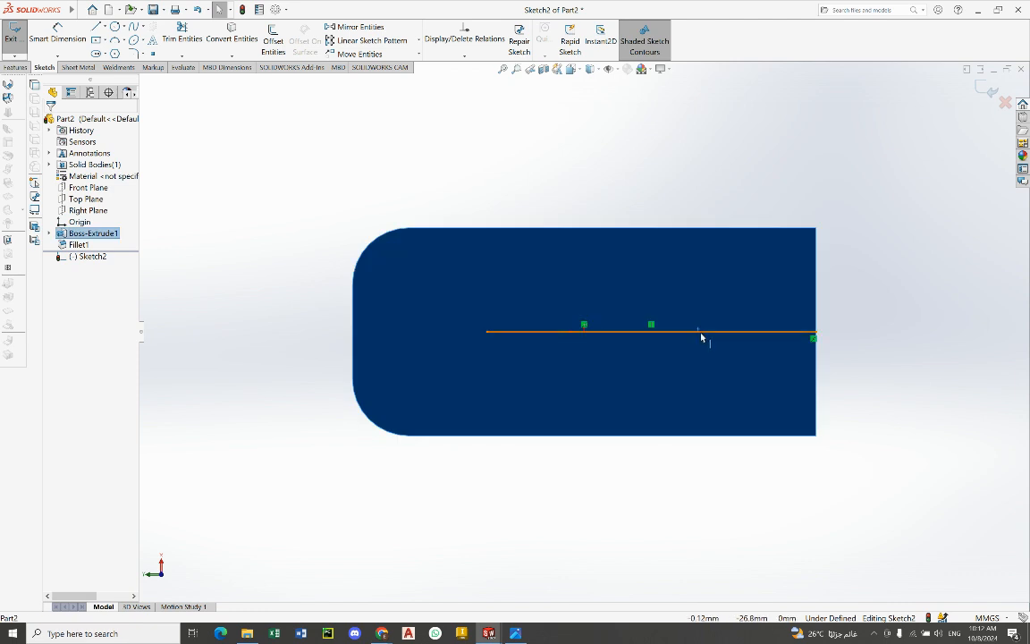
click(596, 137)
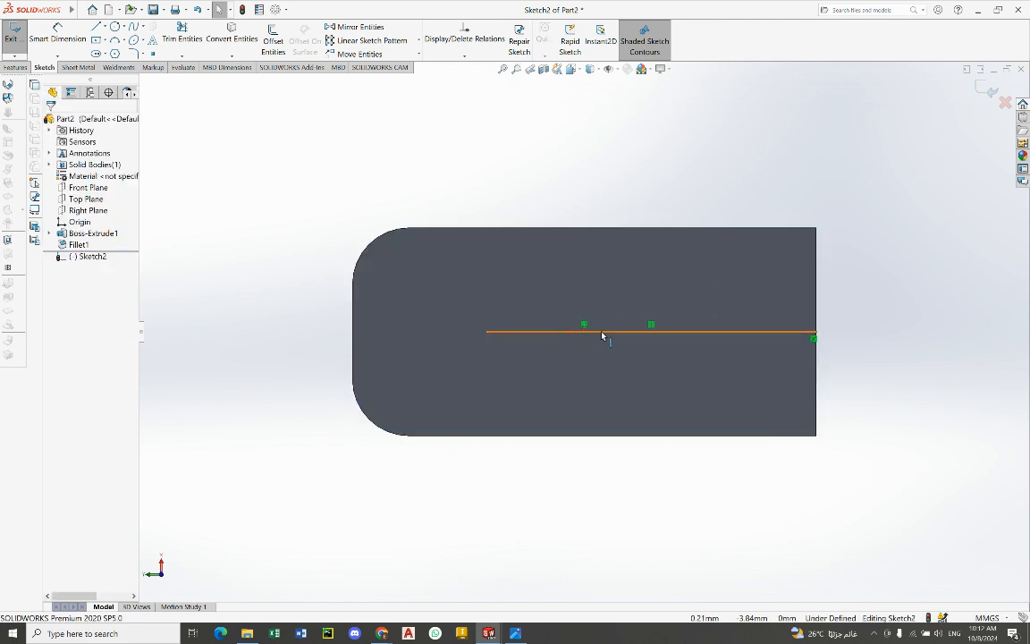
click(603, 338)
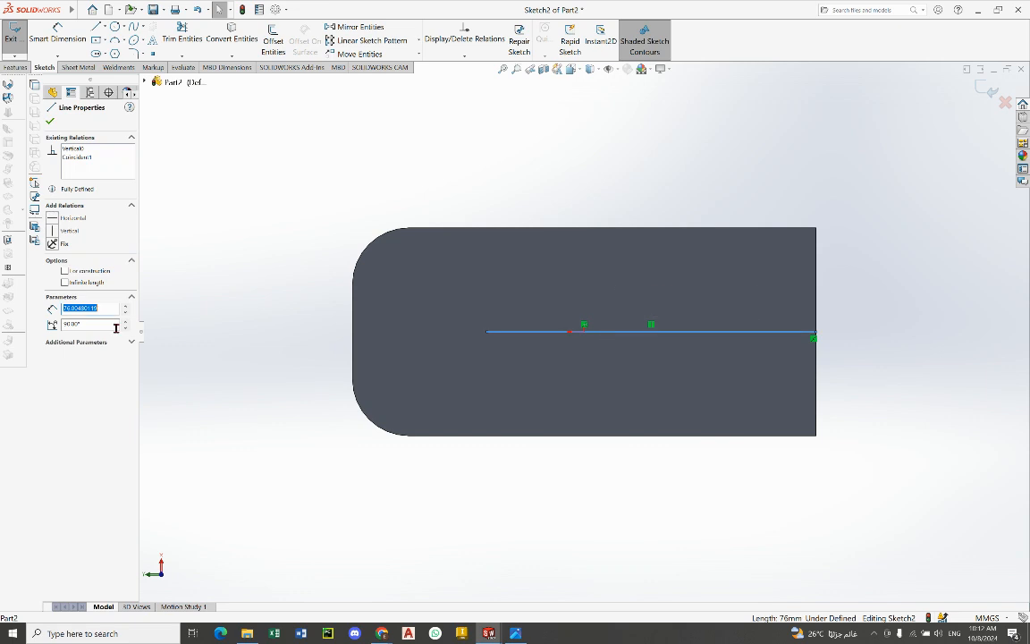
click(64, 271)
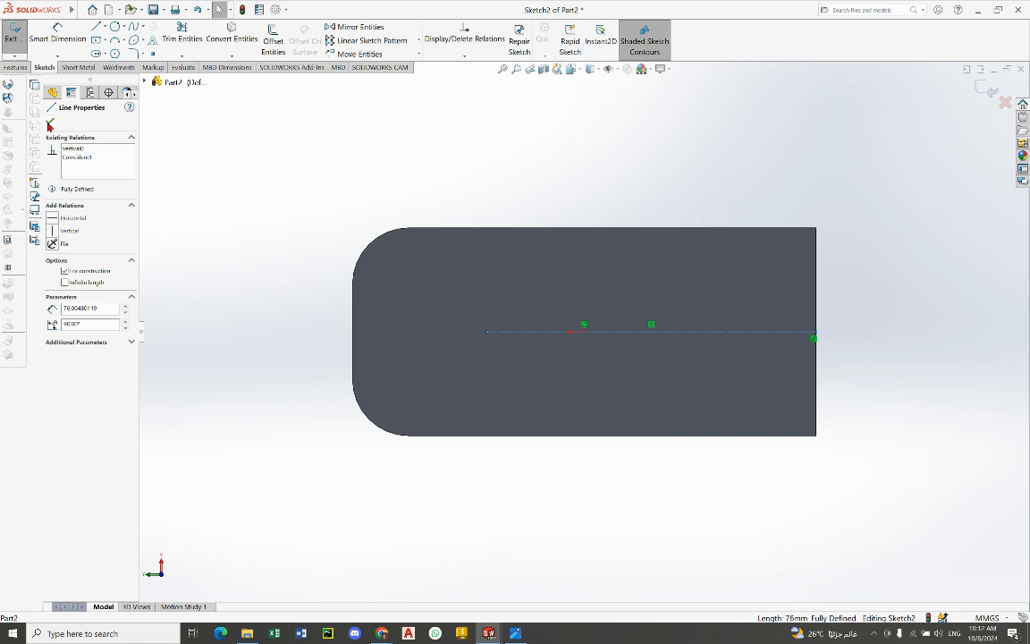
click(51, 124)
Step: Consult the Part 3.PNG drawing and dimension the construction line's length as 51+43, giving 94 mm
click(516, 633)
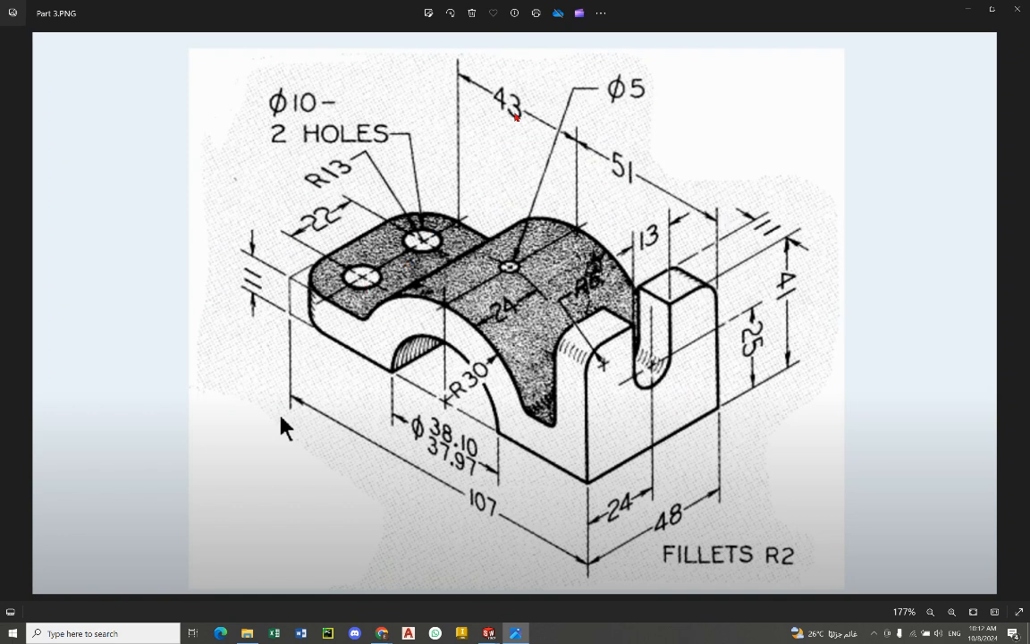
click(489, 633)
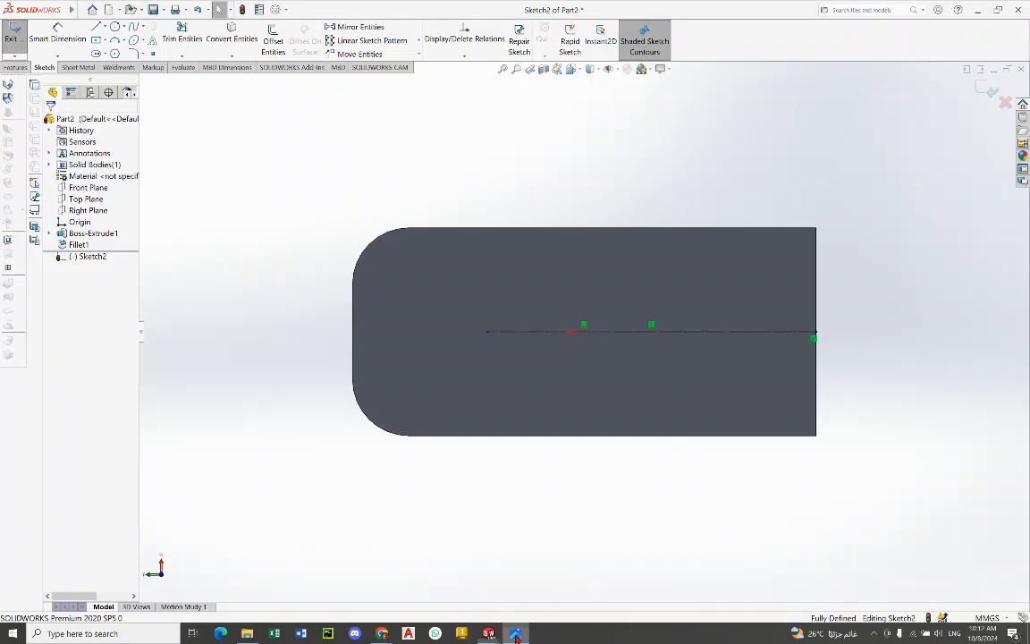
click(54, 39)
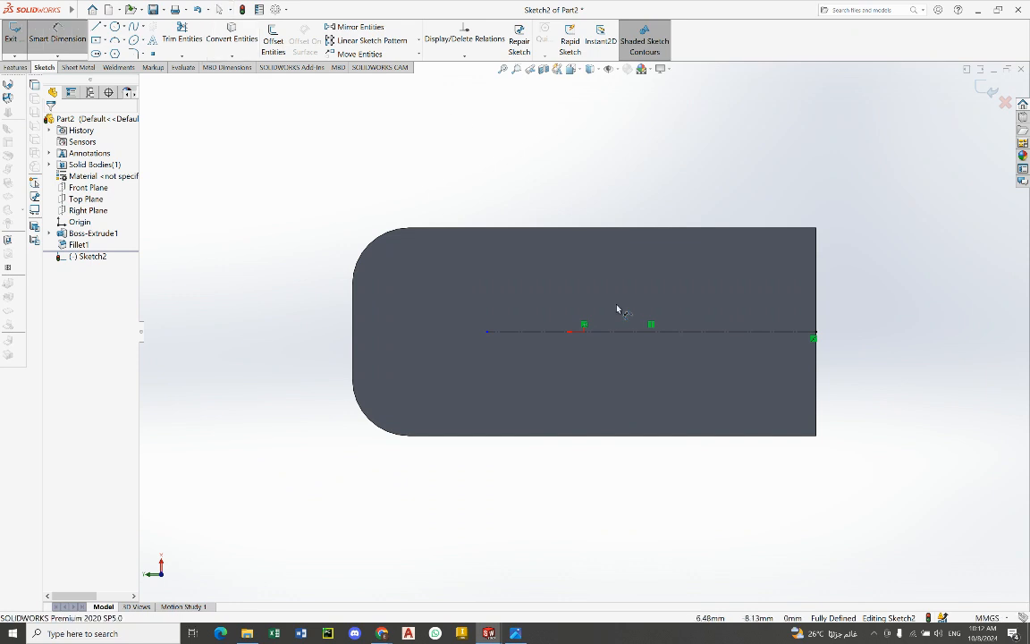
click(606, 333)
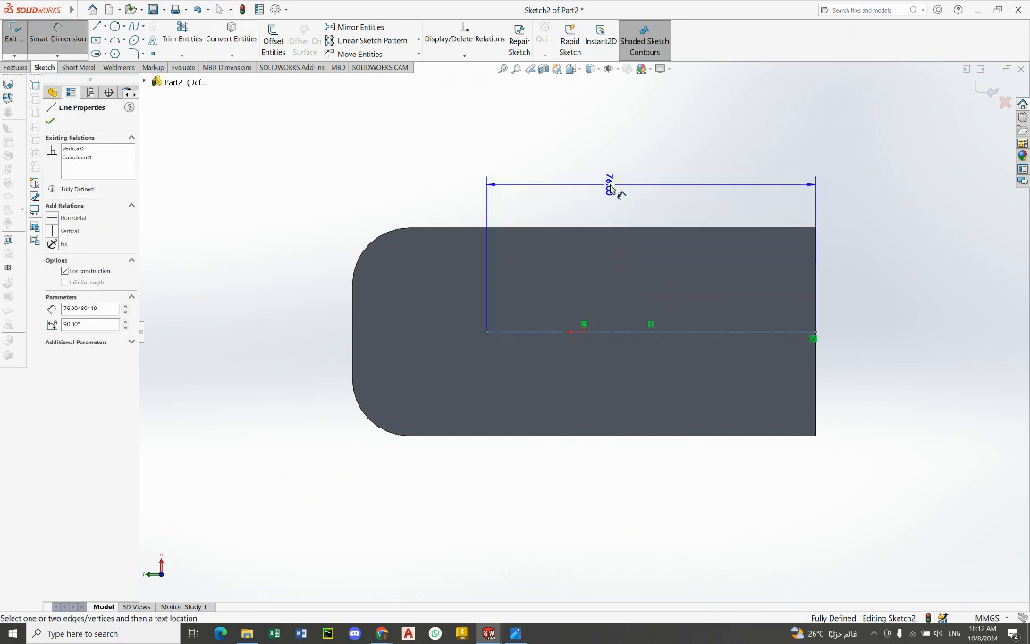
click(609, 184)
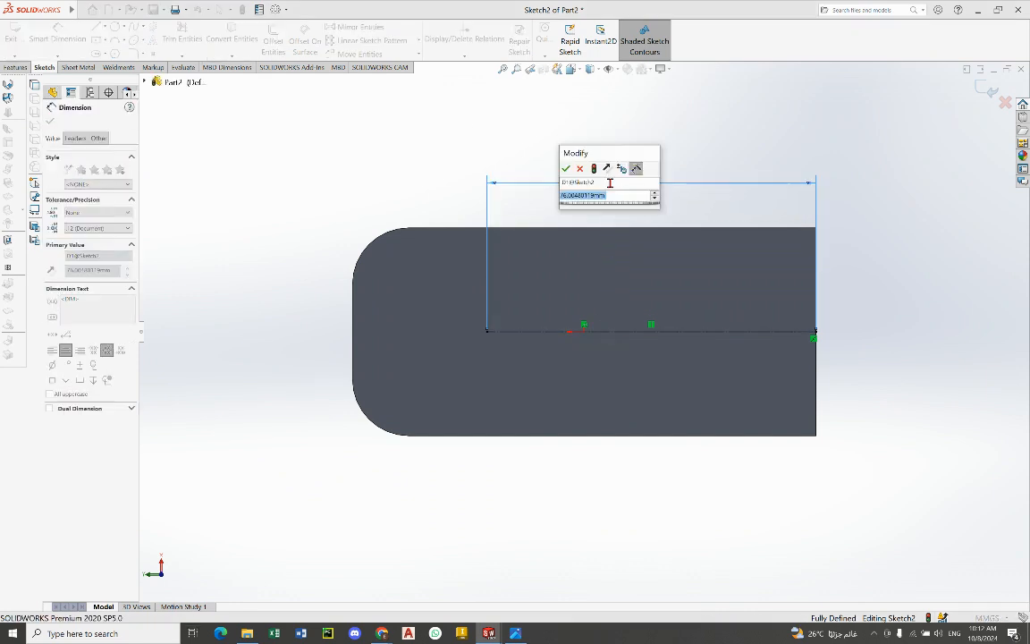
text(51)
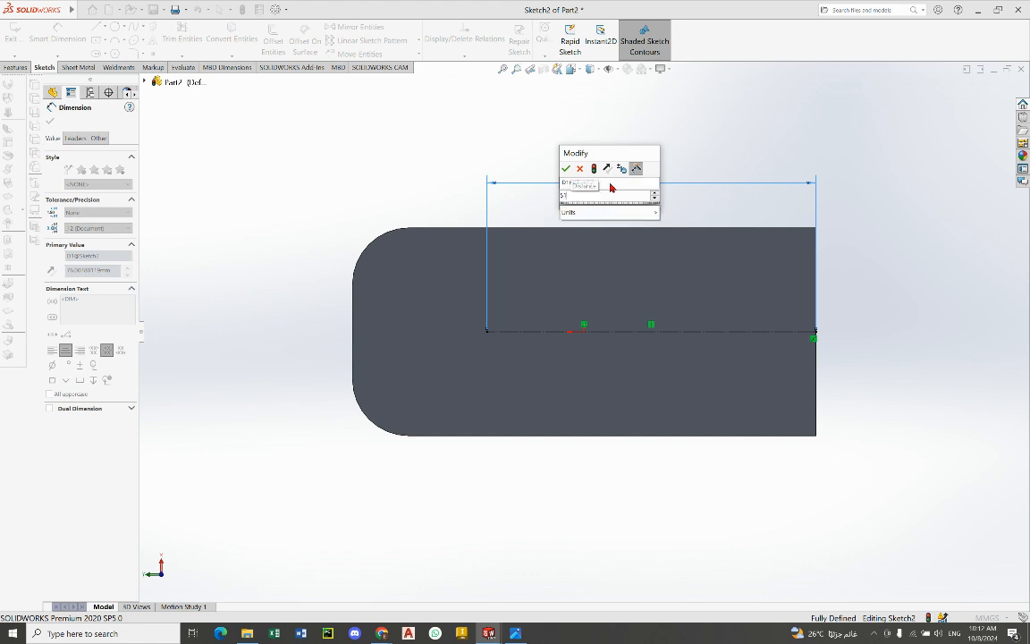
text(-43)
click(564, 169)
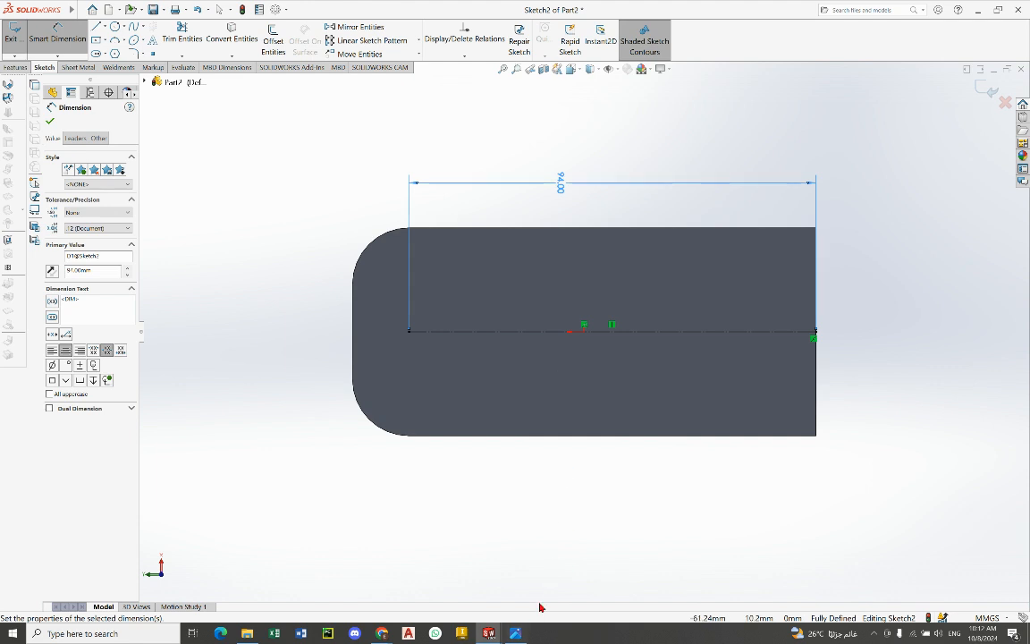
click(515, 633)
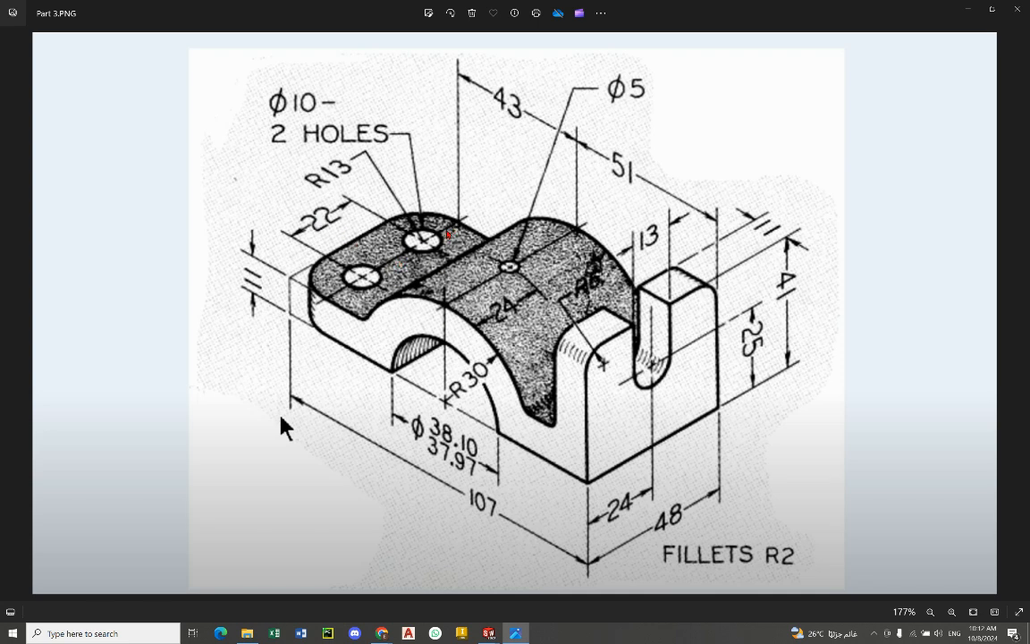
click(488, 632)
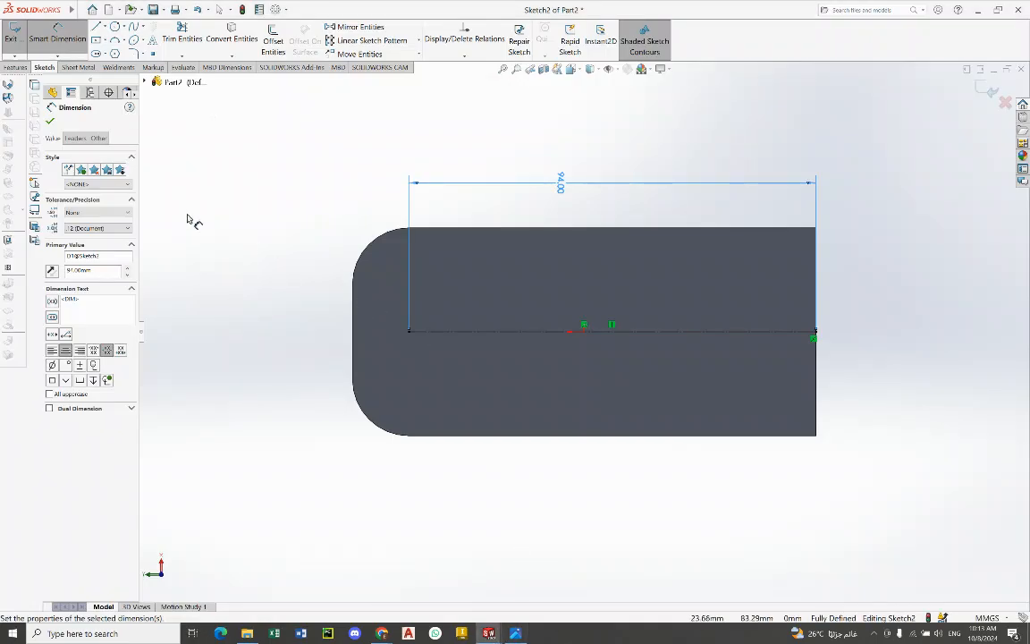
click(51, 125)
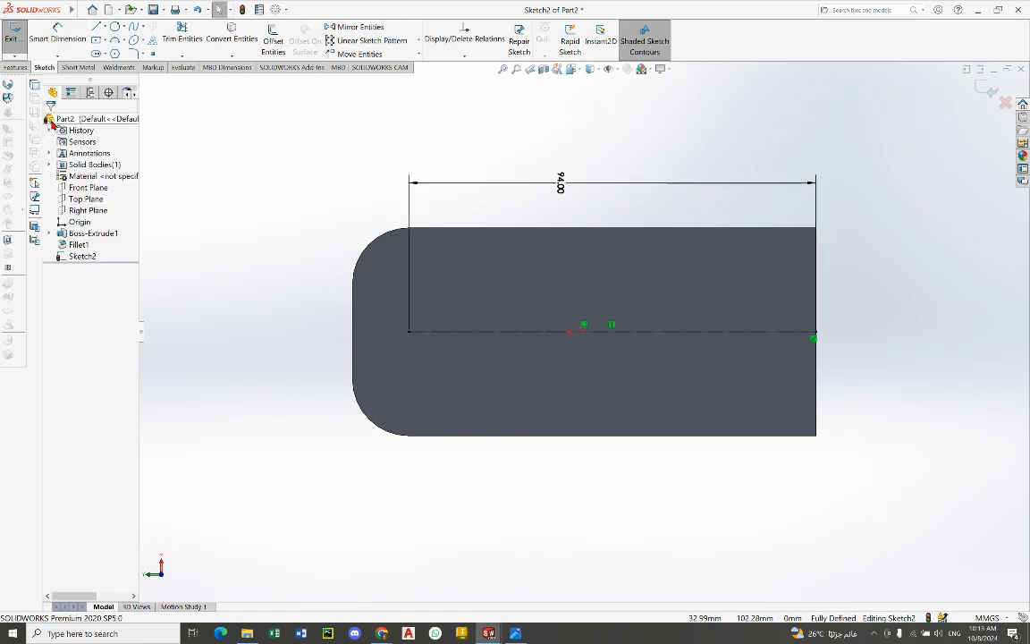
Step: Sketch a midpoint line about 37 mm long, centered on the construction line's end near the rounded corners and perpendicular to it
click(104, 29)
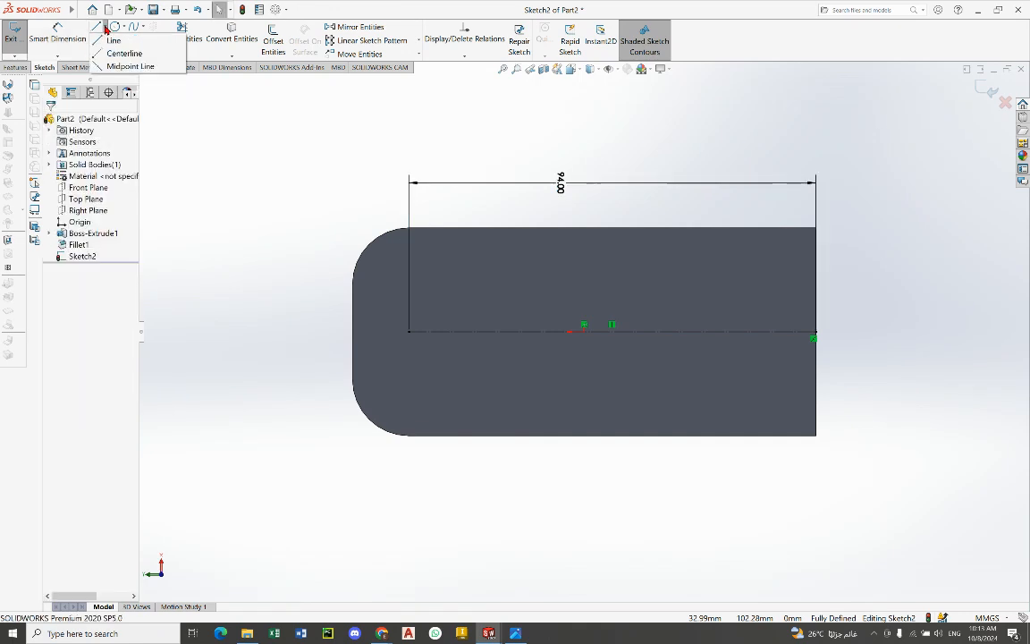
click(125, 67)
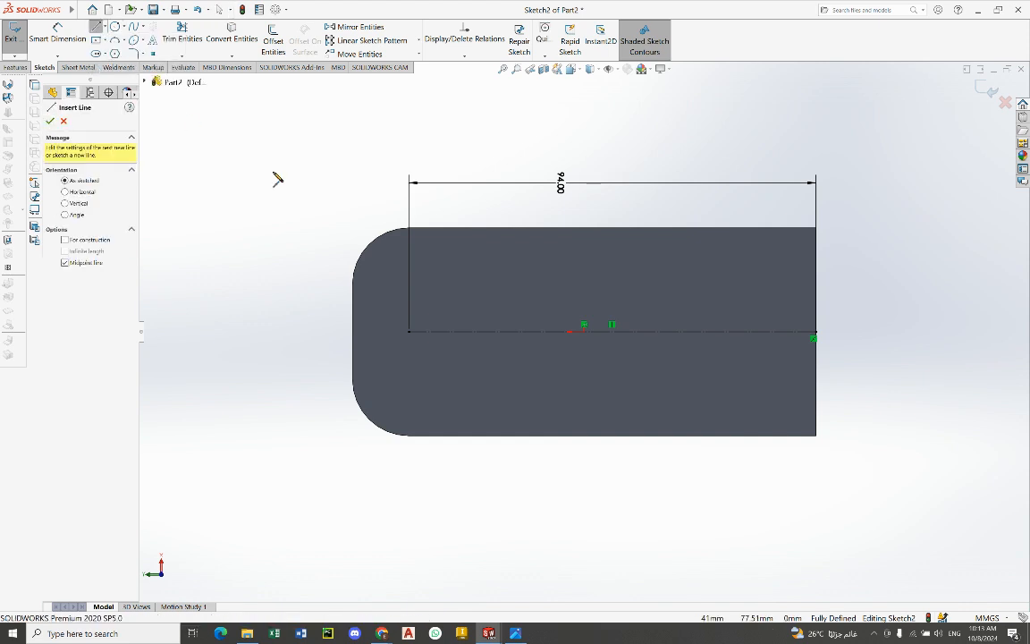
click(409, 333)
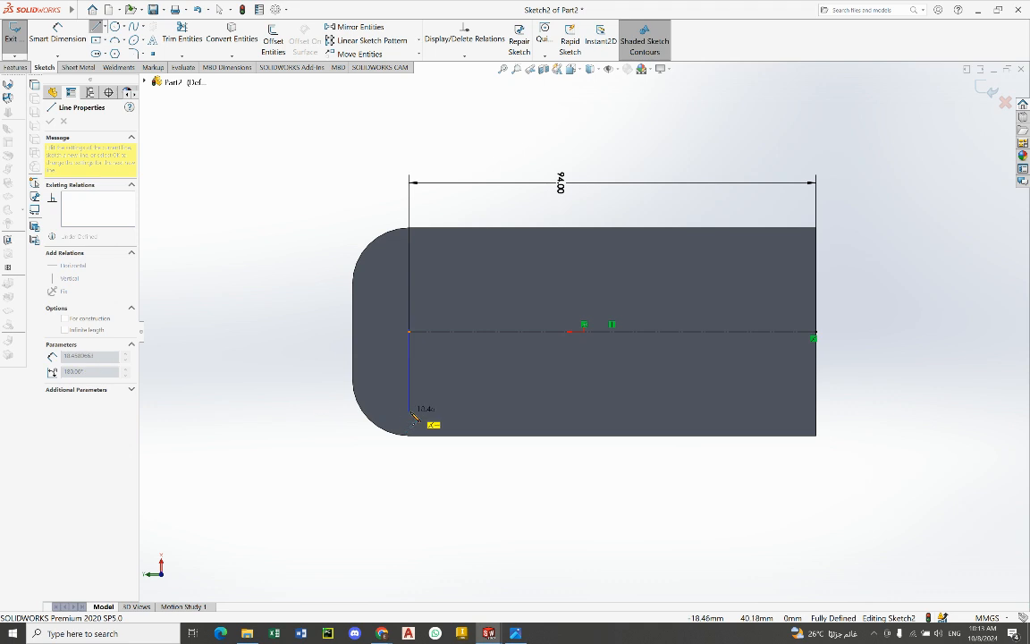
click(412, 414)
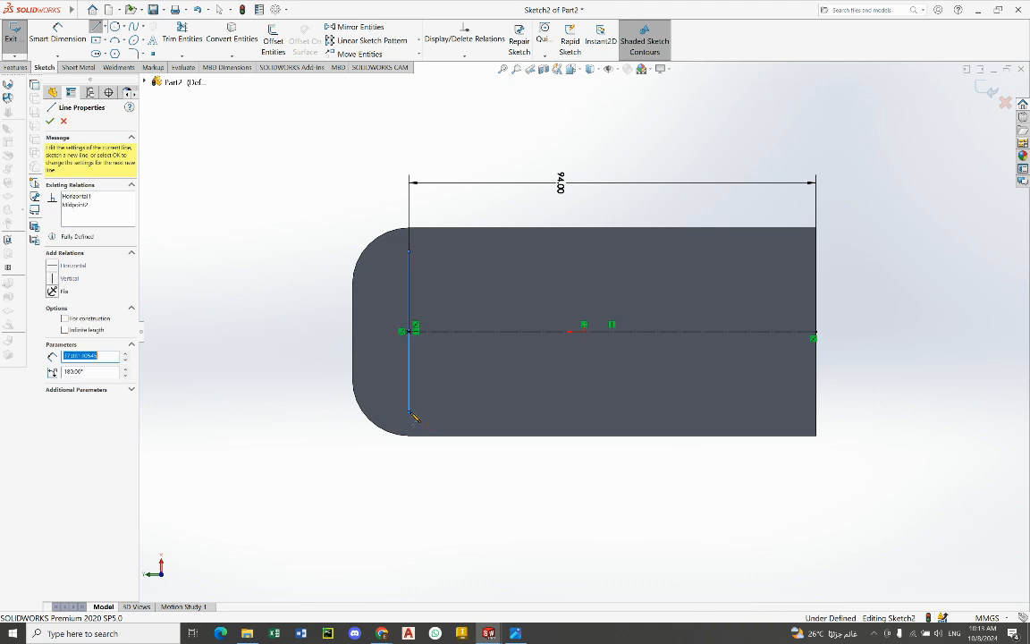
right_click(274, 312)
click(279, 313)
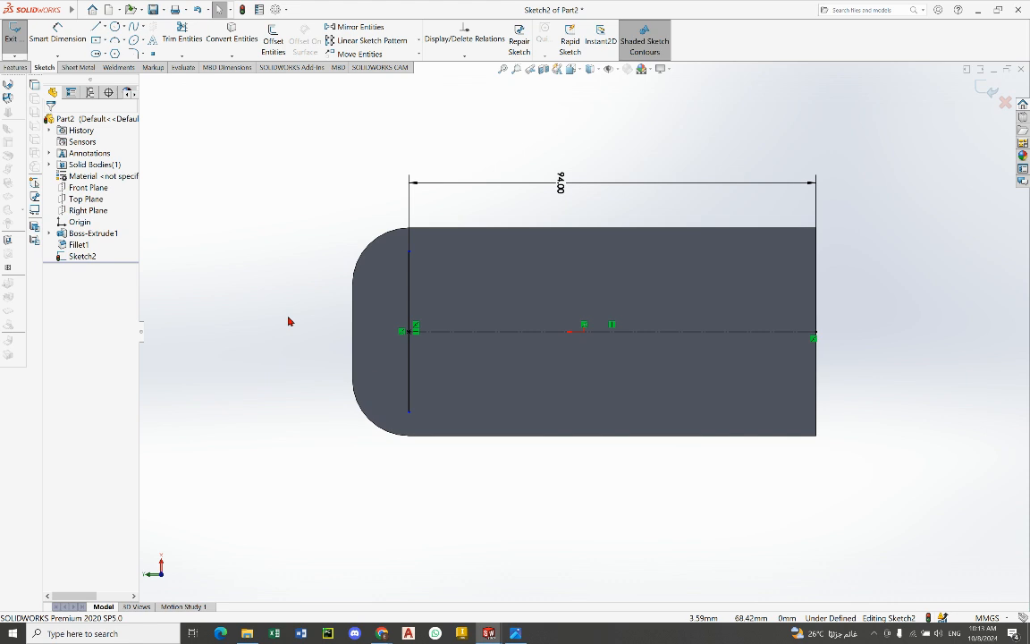
Step: Check the hole spacing in the Part 3.PNG drawing and dimension the midpoint line's length to 22 mm
click(514, 633)
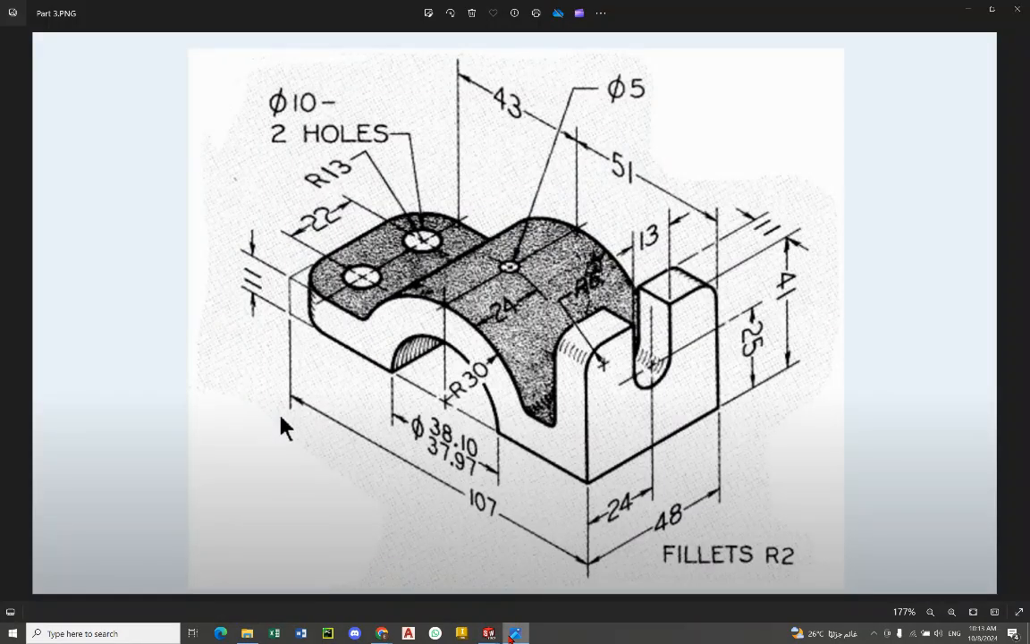
key(alt+Tab)
click(48, 41)
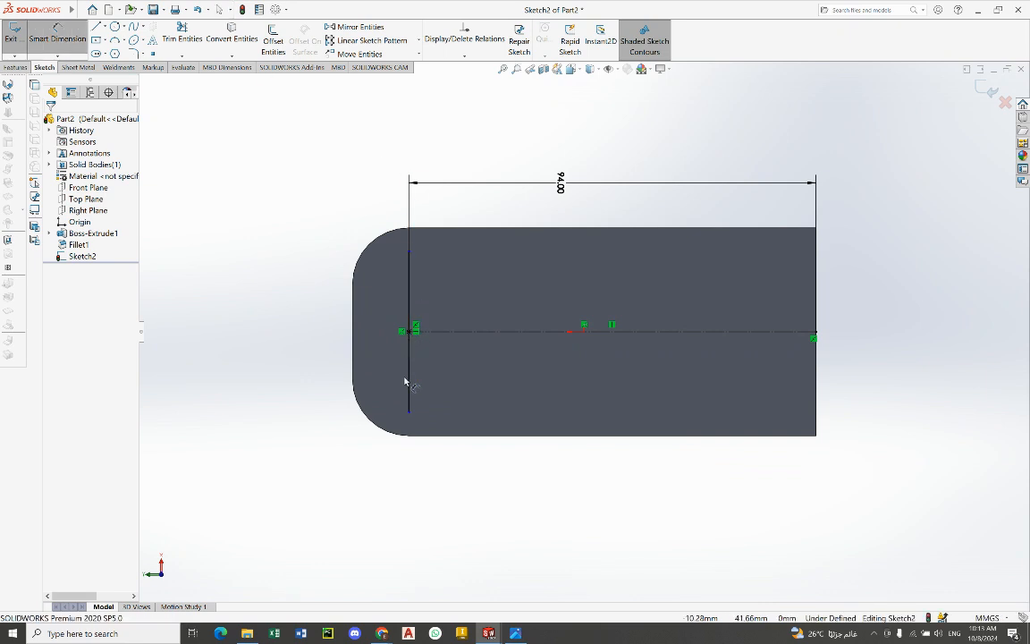
click(513, 632)
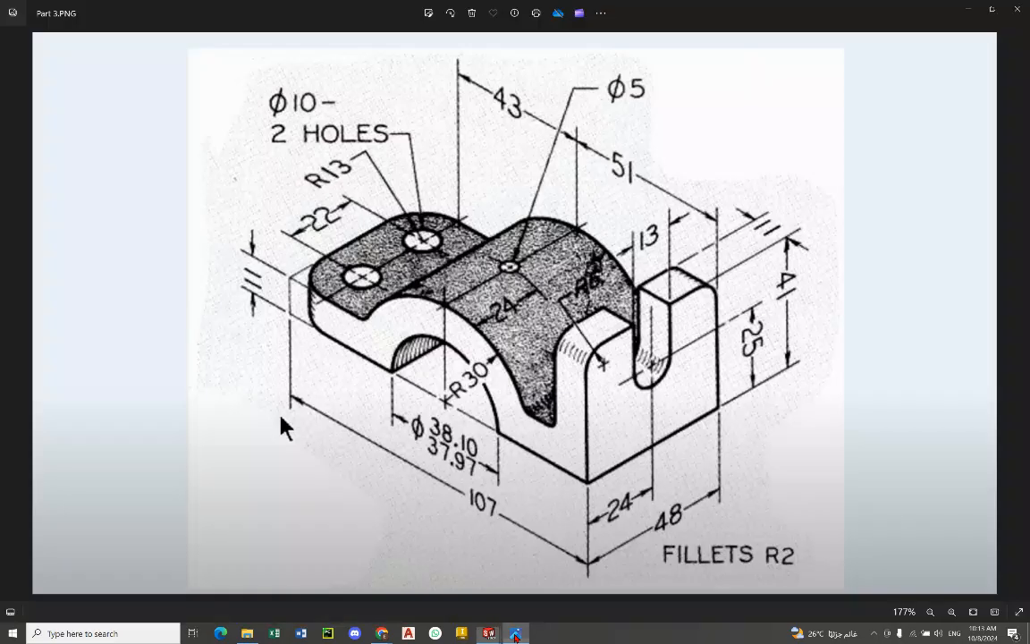
click(513, 632)
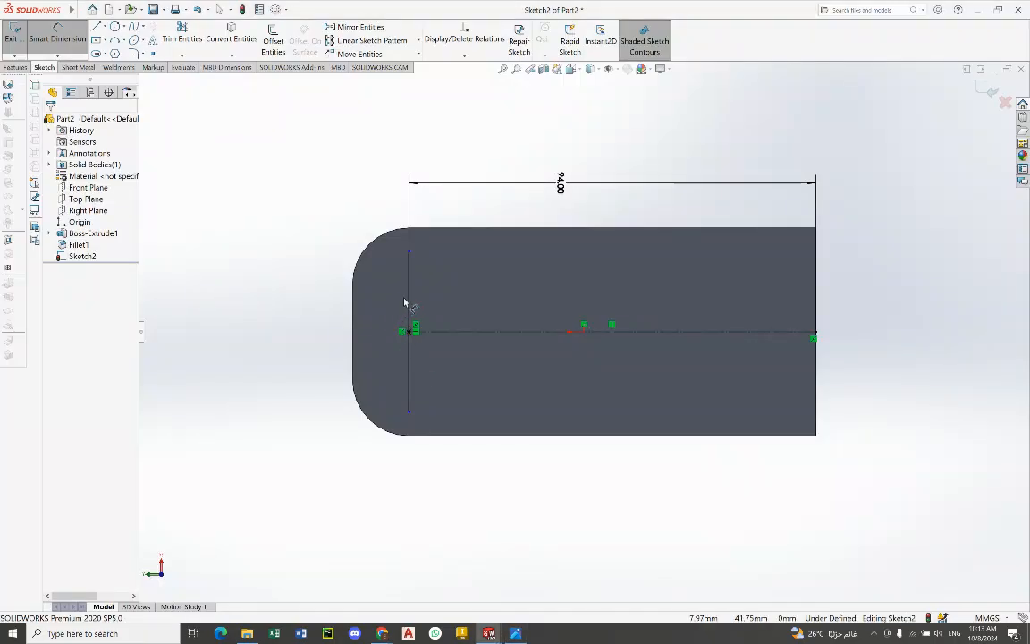
click(411, 299)
click(325, 312)
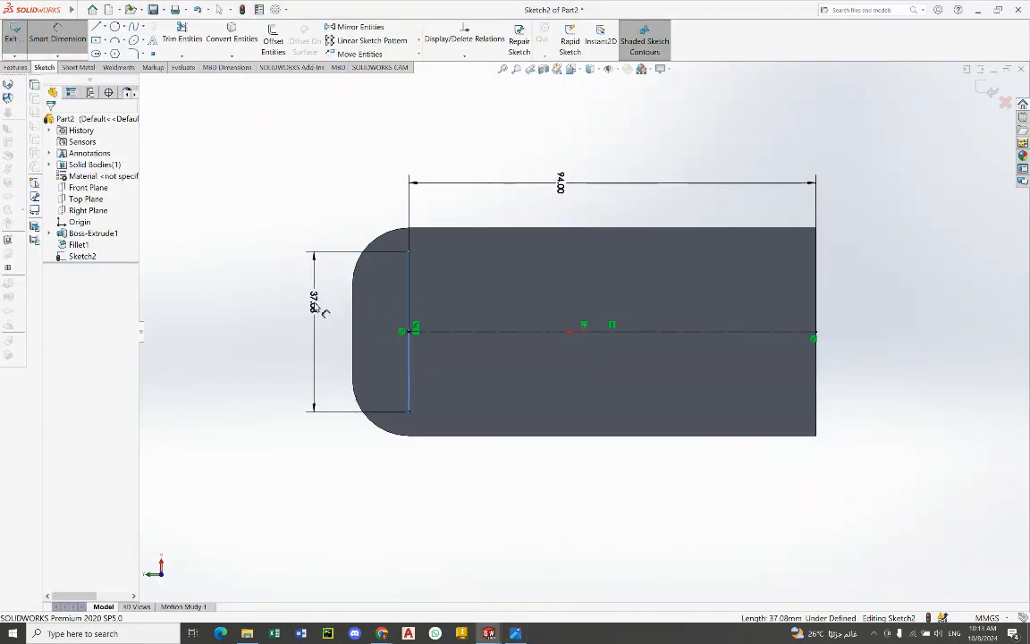
text(22)
key(Return)
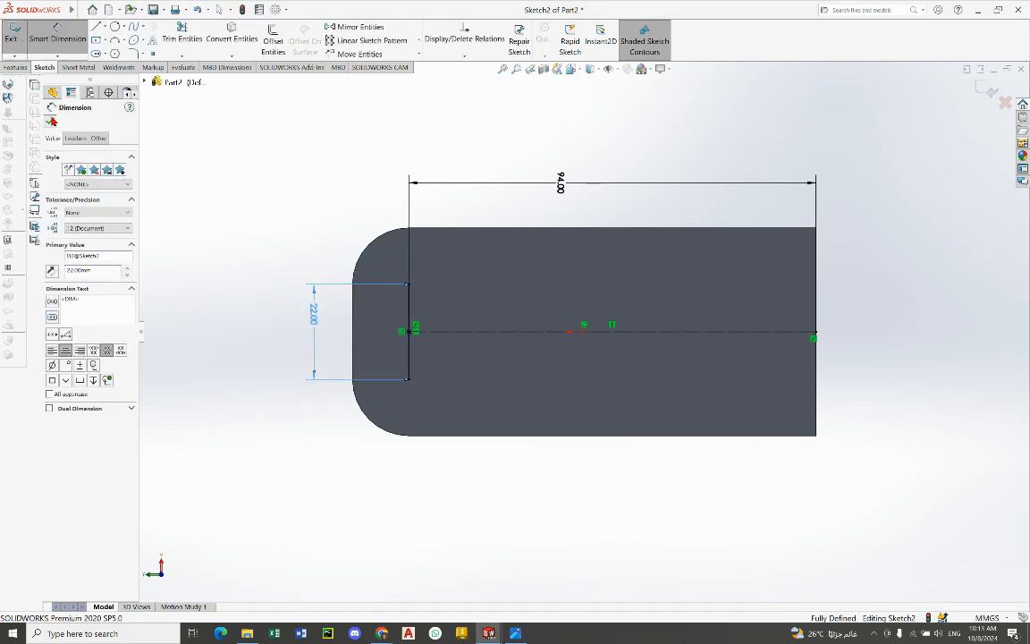
click(50, 120)
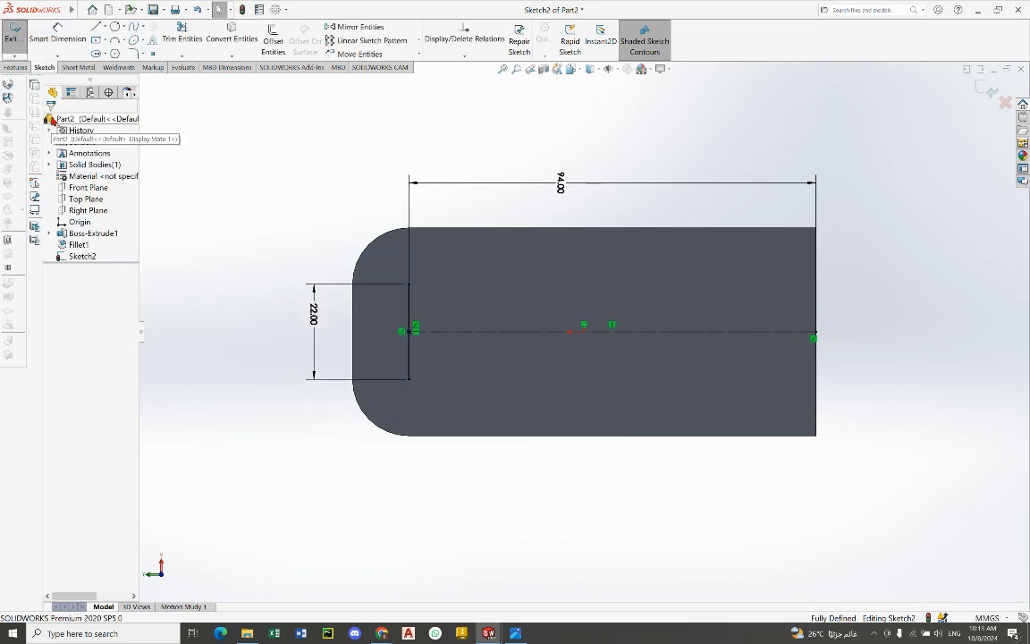
Step: Convert the 22 mm line near the plate's rounded end to construction geometry
click(410, 305)
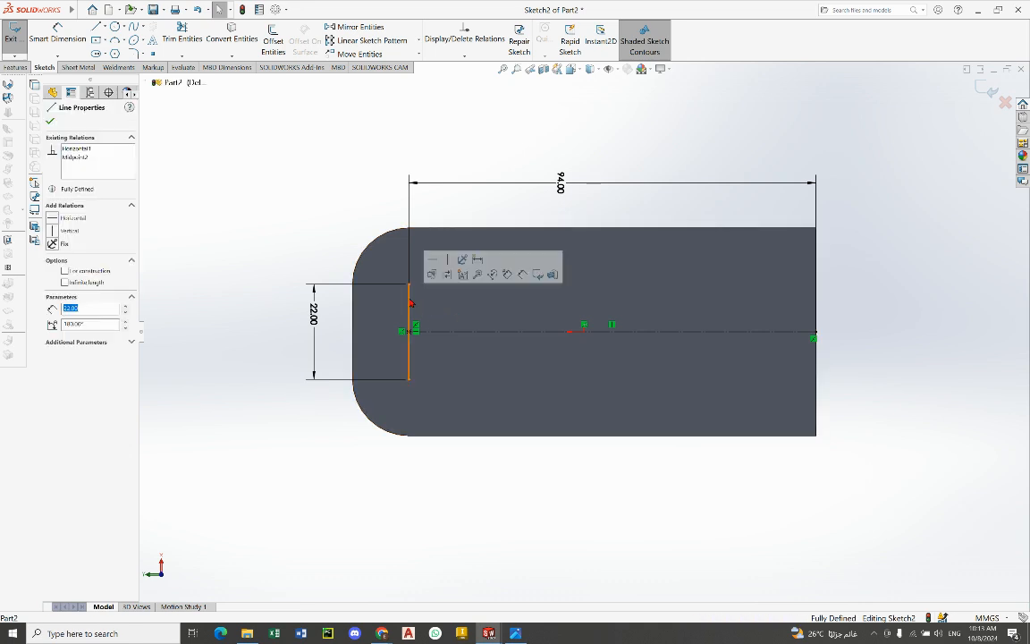
click(64, 271)
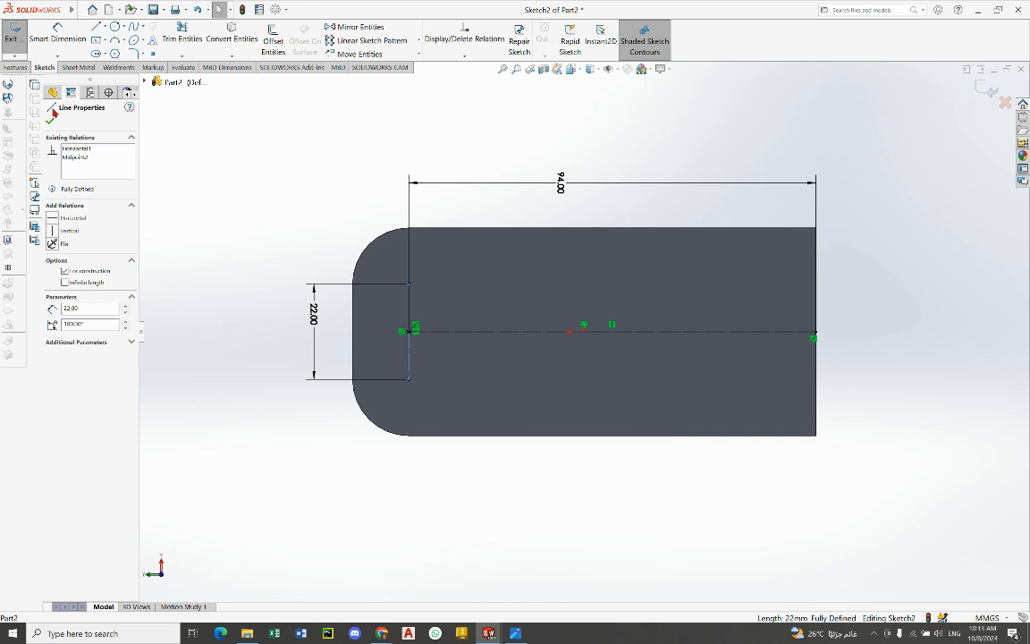
click(221, 158)
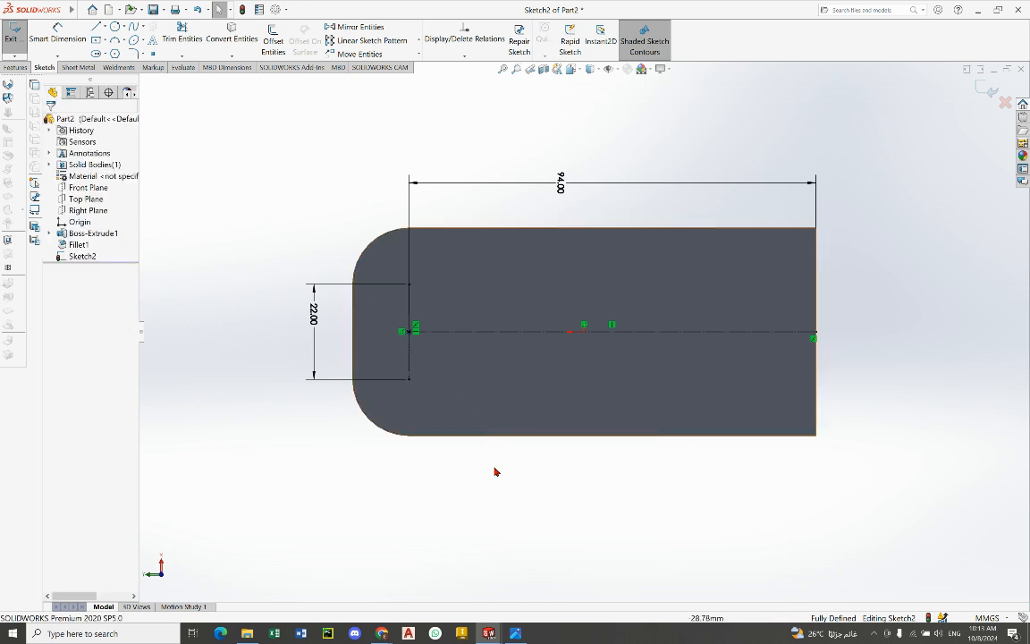
Step: Consult the Part 3.PNG drawing and sketch two circles, about 17.4 mm and 15.9 mm in diameter, centered on the 22 mm construction line's endpoints
click(516, 636)
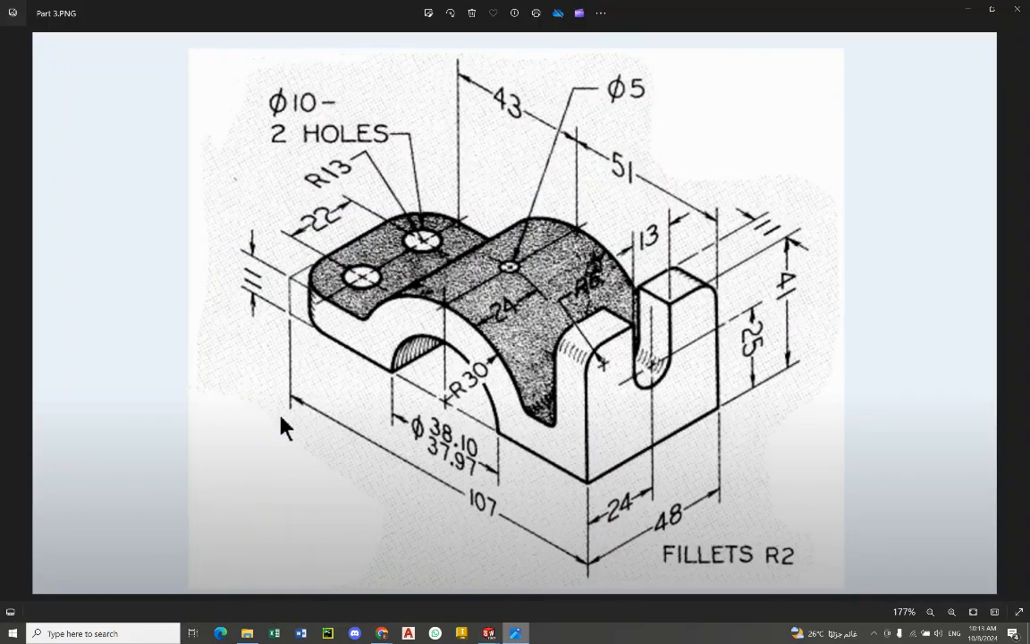
click(516, 637)
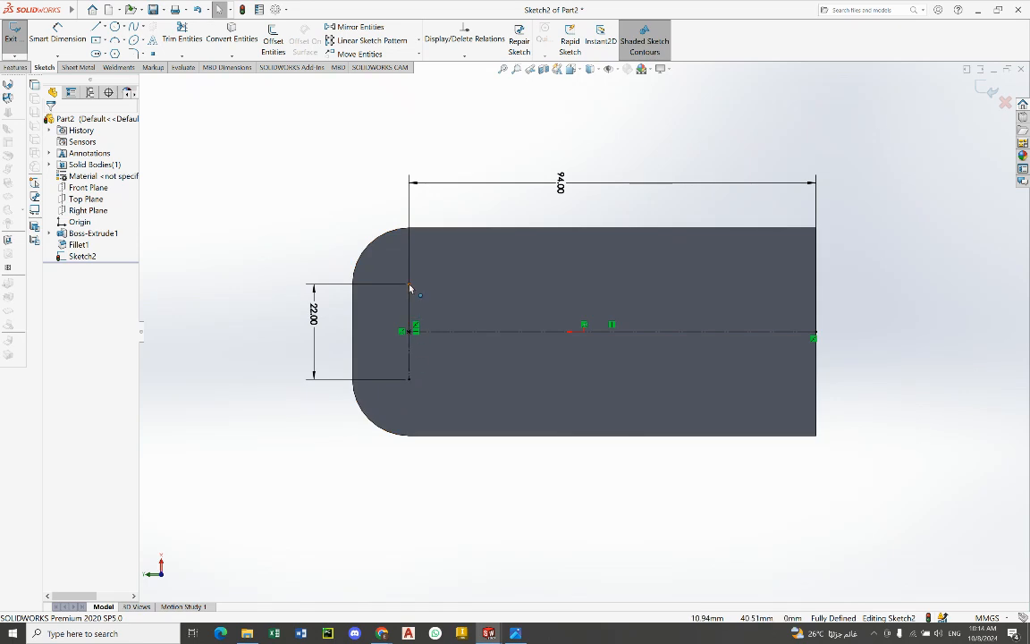
click(515, 633)
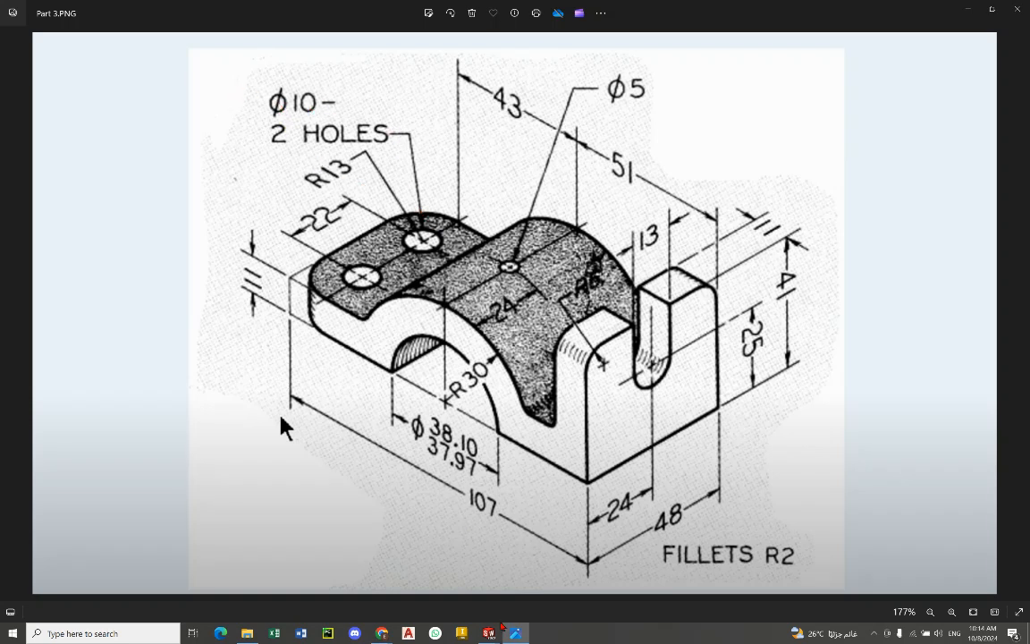
click(516, 633)
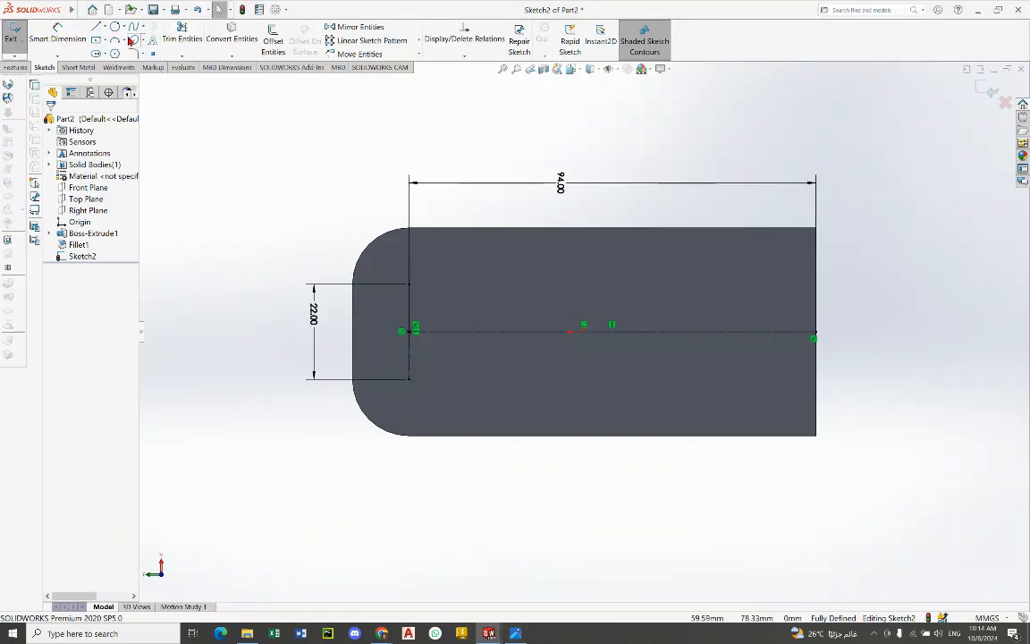
click(123, 27)
click(130, 40)
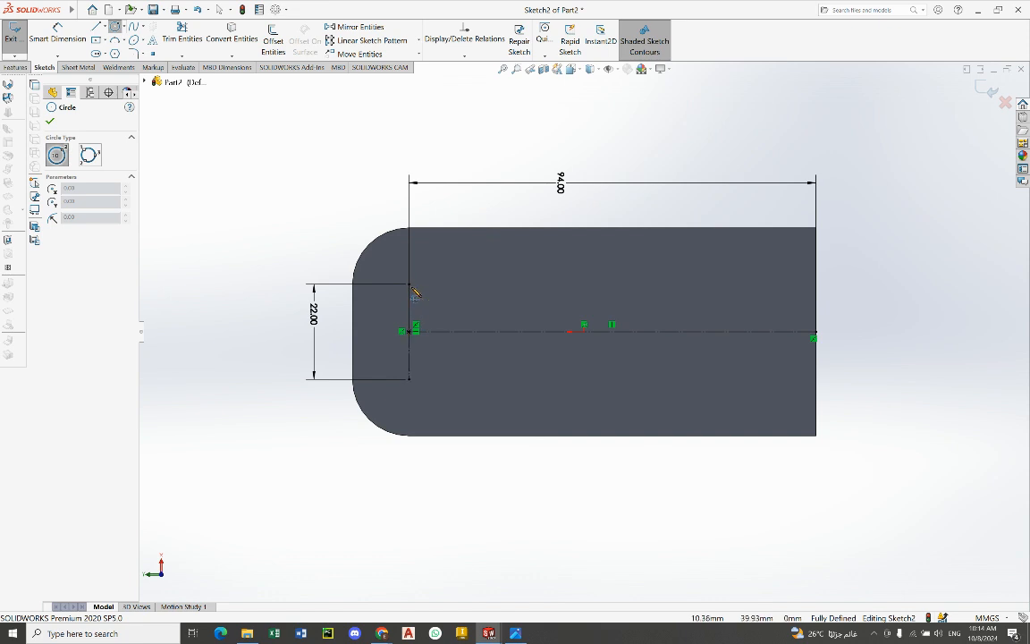
click(411, 286)
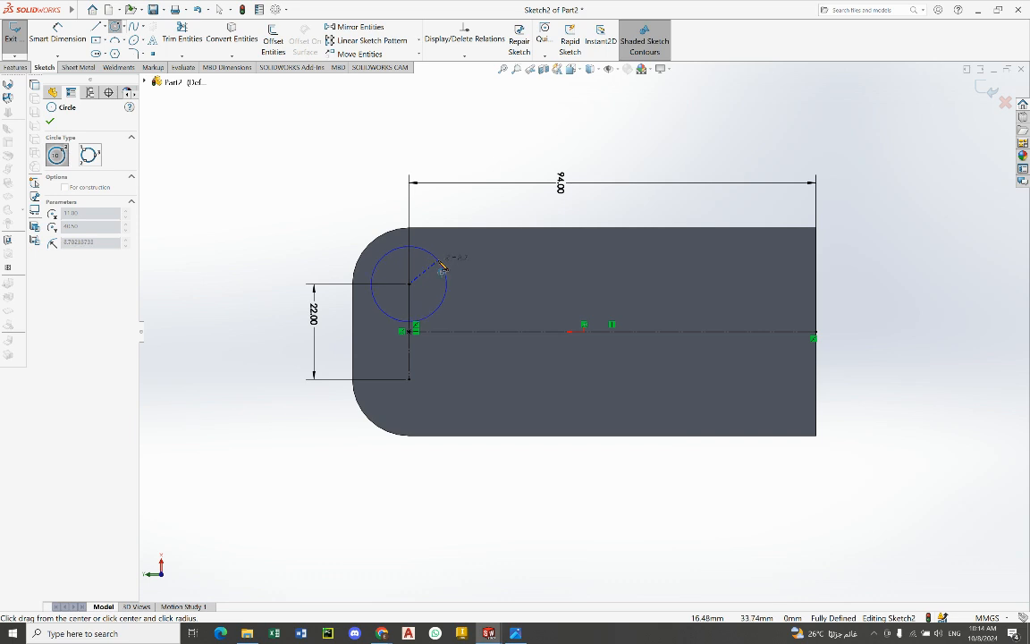
click(436, 259)
click(409, 379)
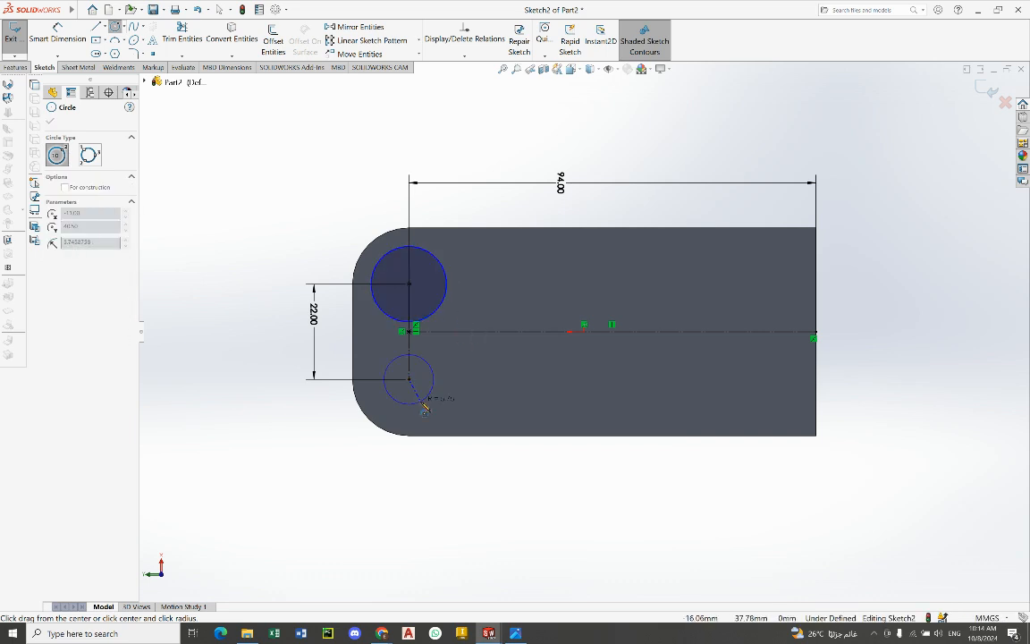
click(420, 409)
right_click(252, 357)
click(273, 393)
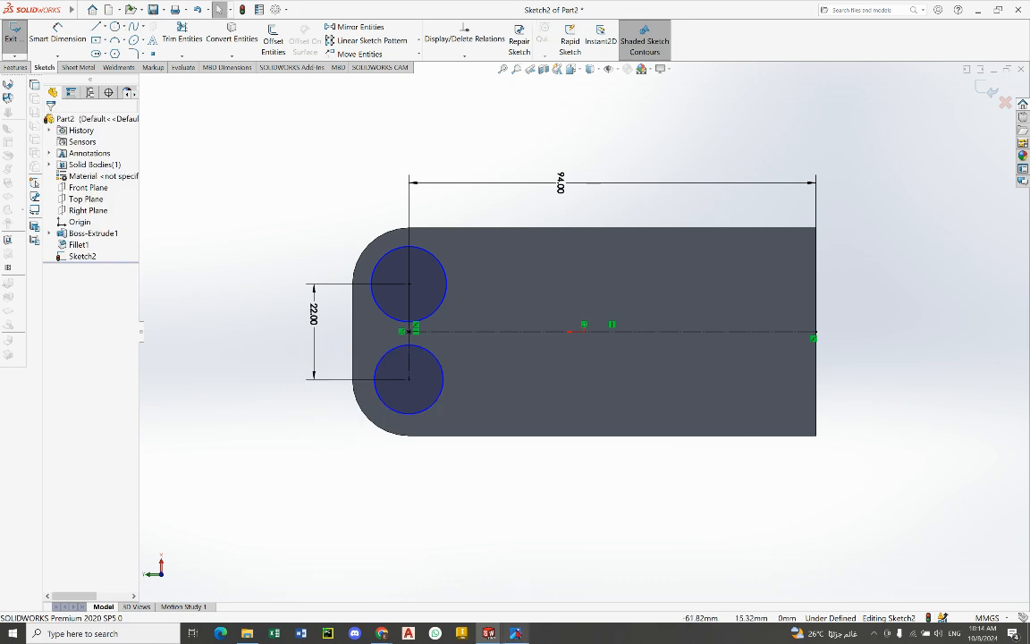
Step: Check the hole callout in the Part 3.PNG drawing and add an Equal relation between the two circles
click(515, 632)
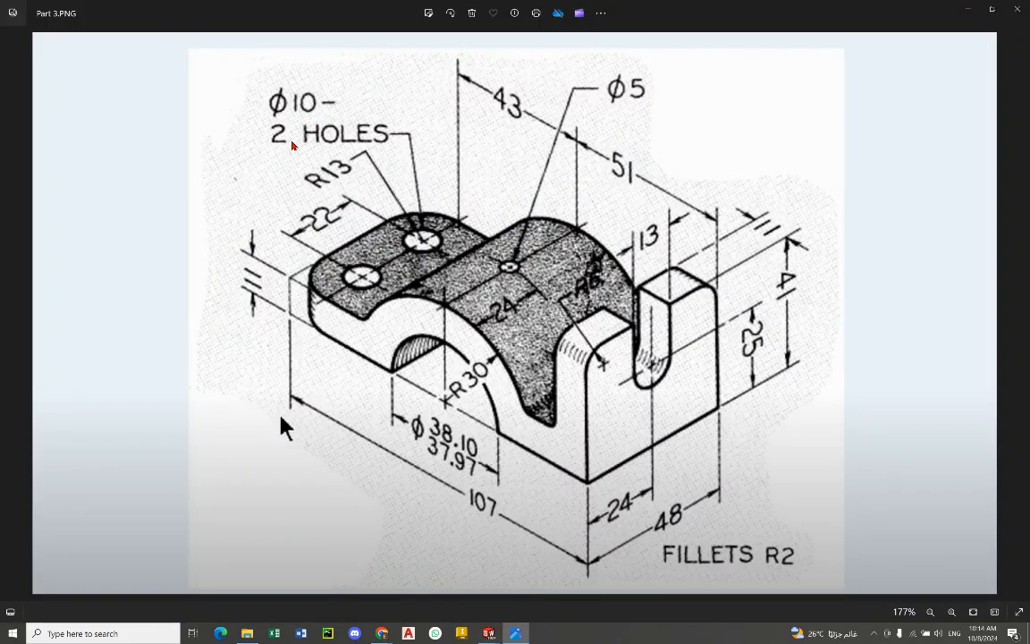
click(519, 632)
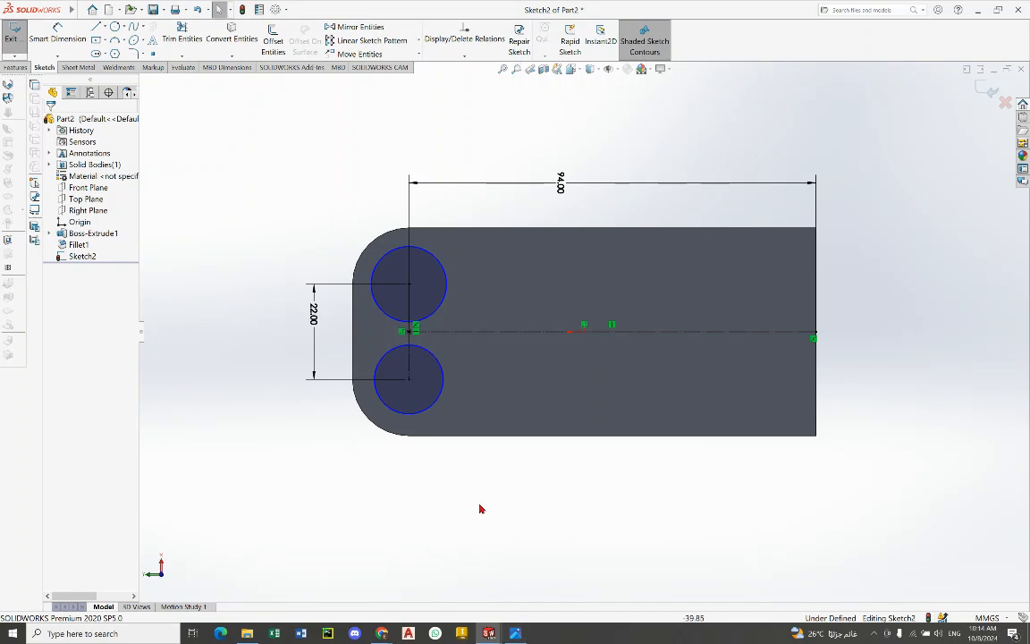
click(379, 261)
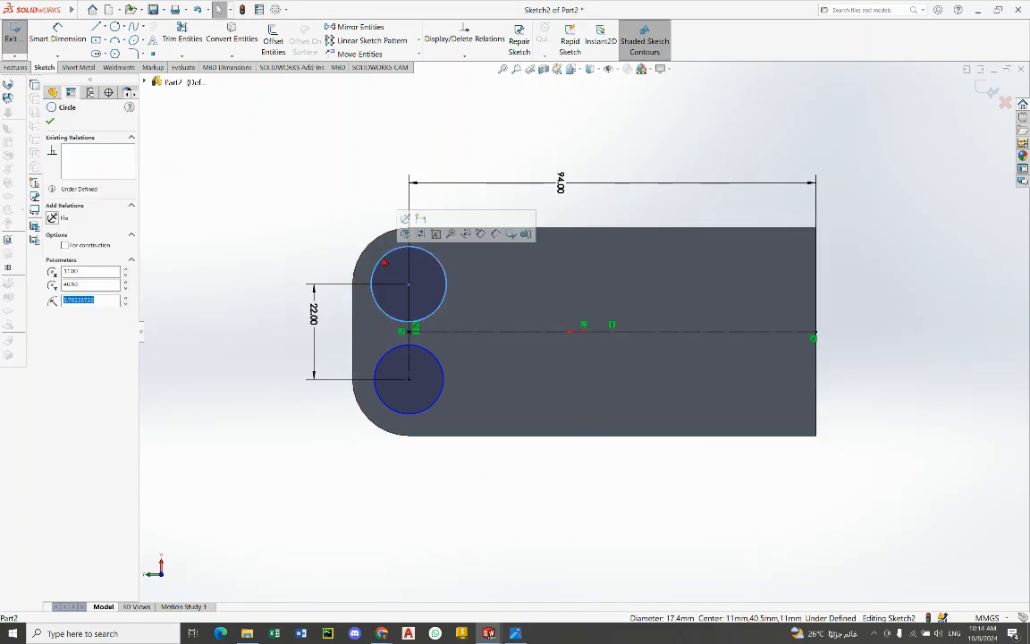
ctrl+click(385, 361)
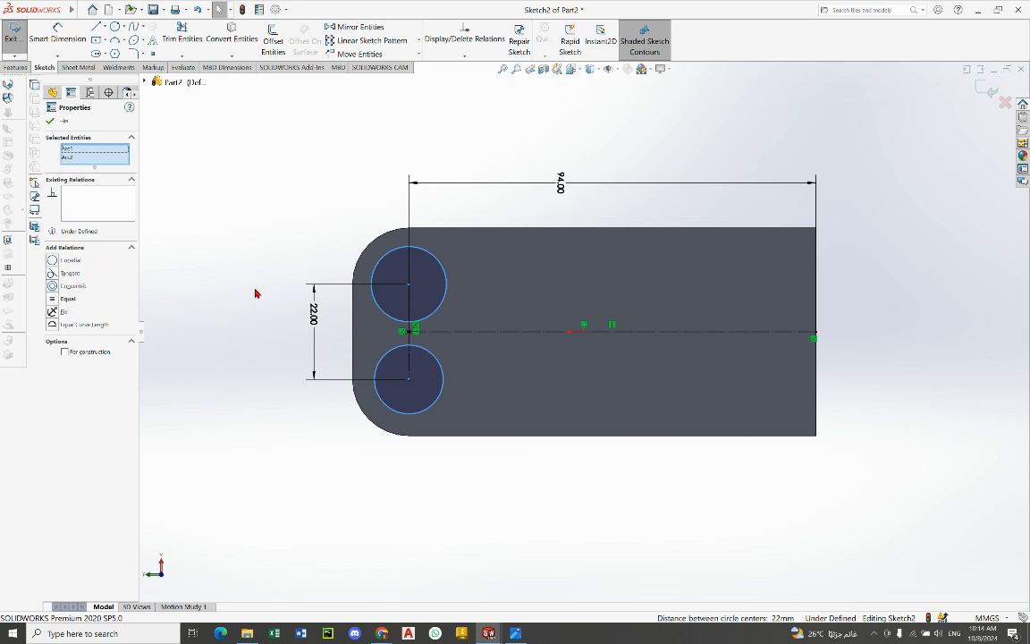
click(68, 300)
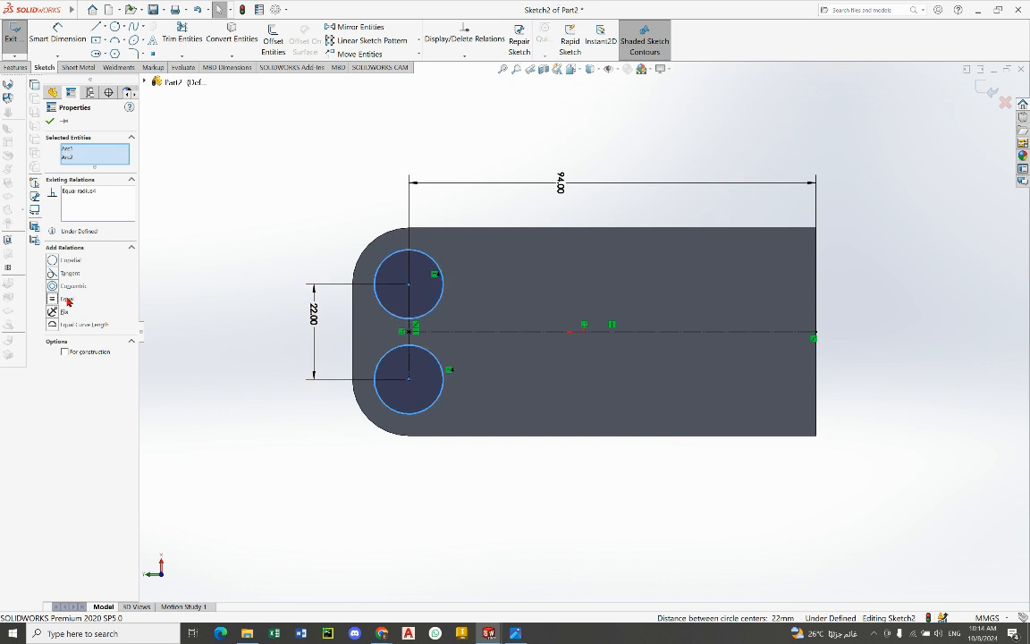
click(50, 121)
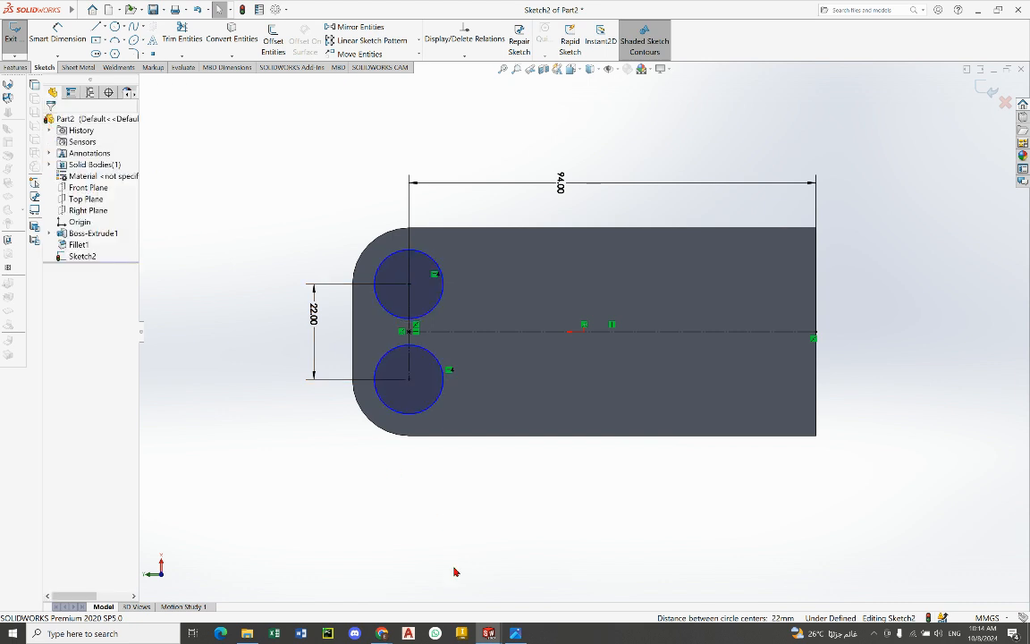
Step: Check the hole size in the Part 3.PNG drawing and dimension one circle's diameter to 10 mm
click(515, 633)
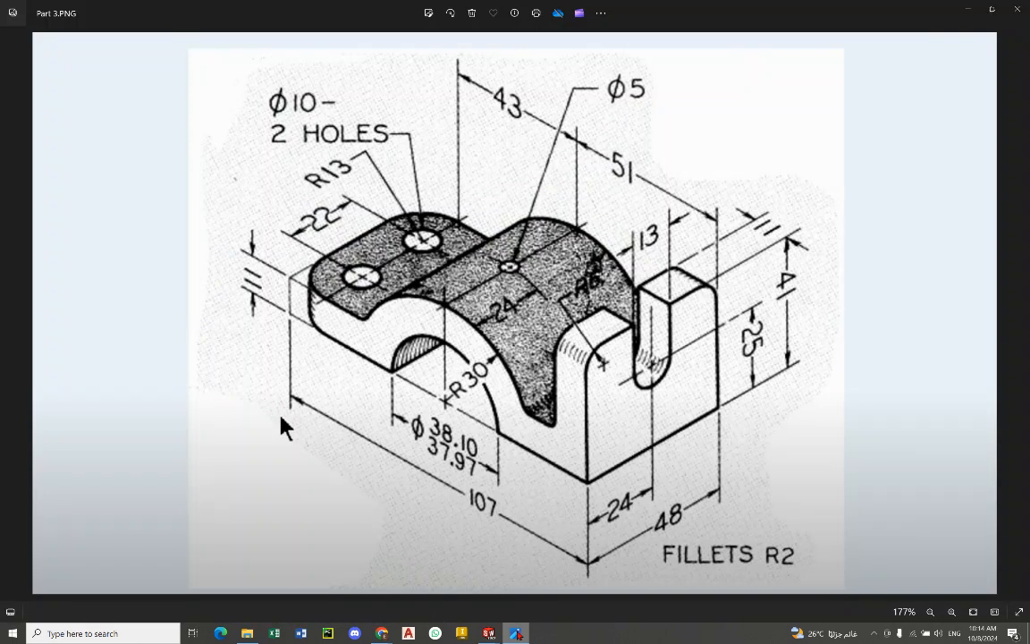
key(alt+Tab)
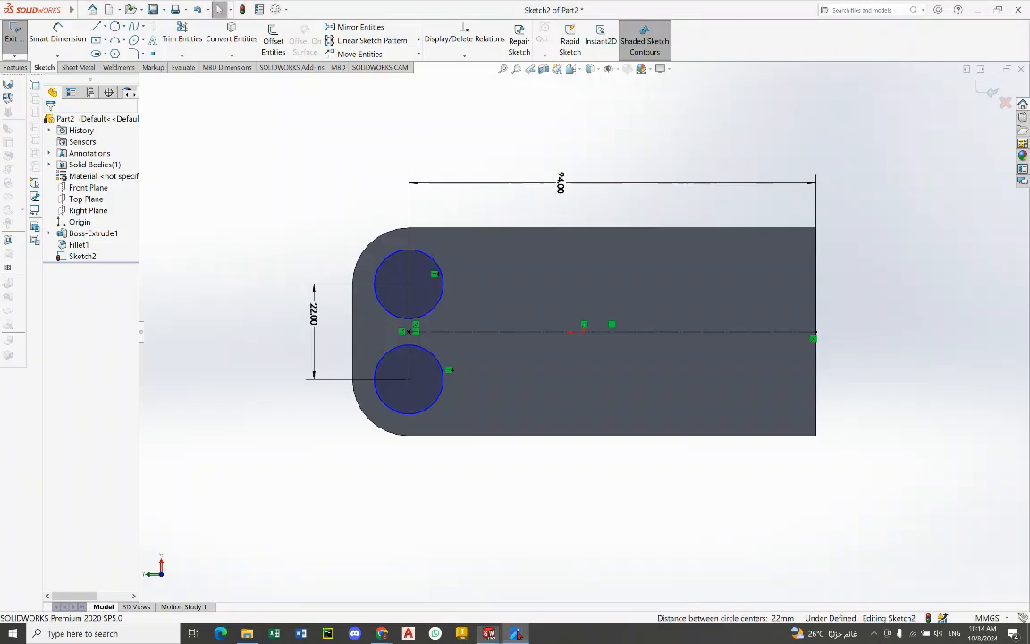
click(55, 41)
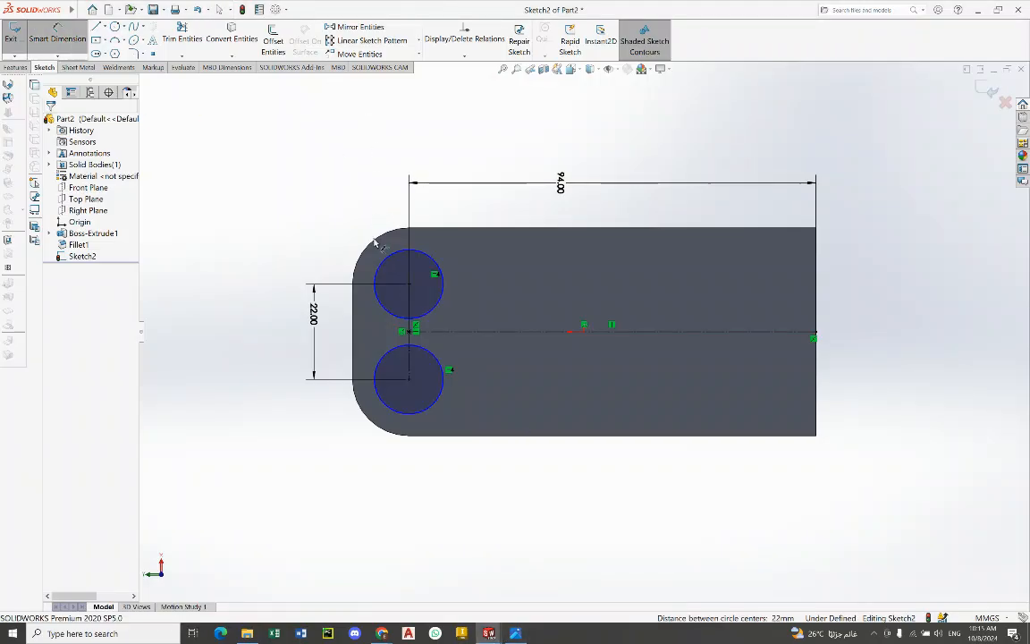
click(387, 261)
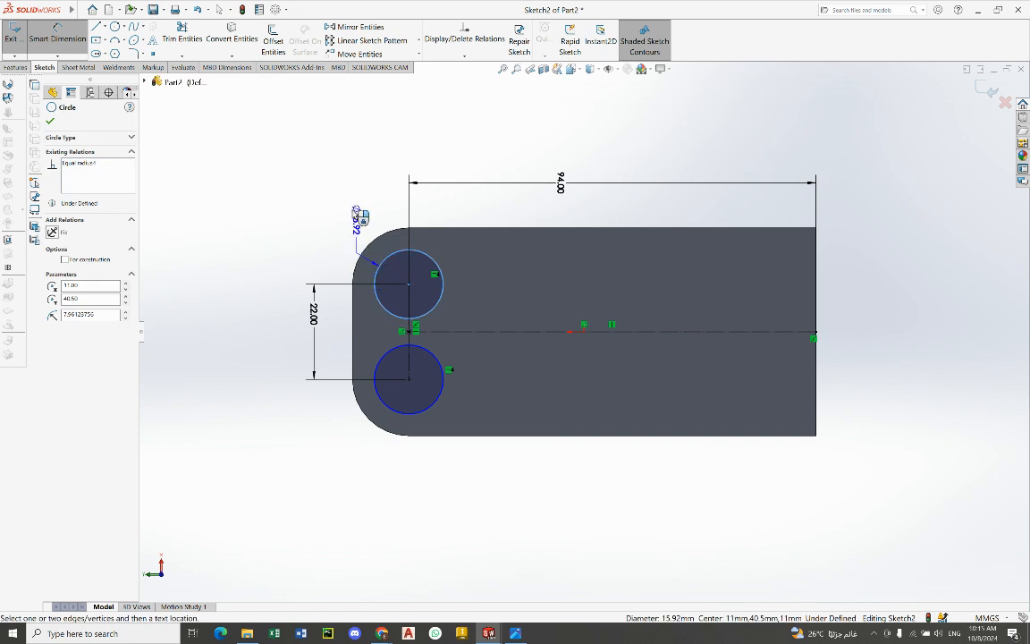
click(329, 177)
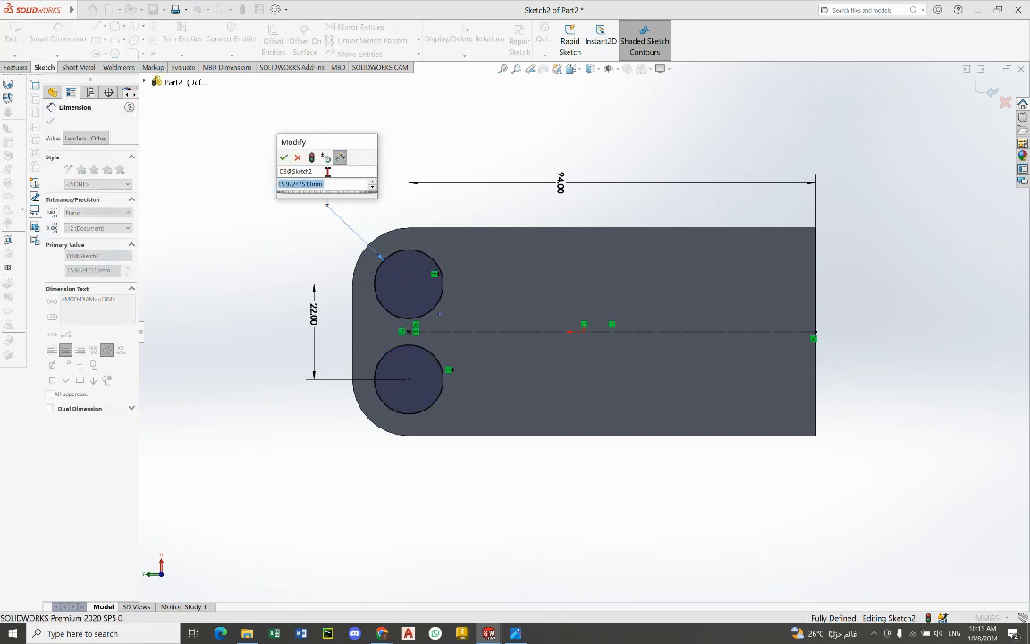
text(10)
key(Return)
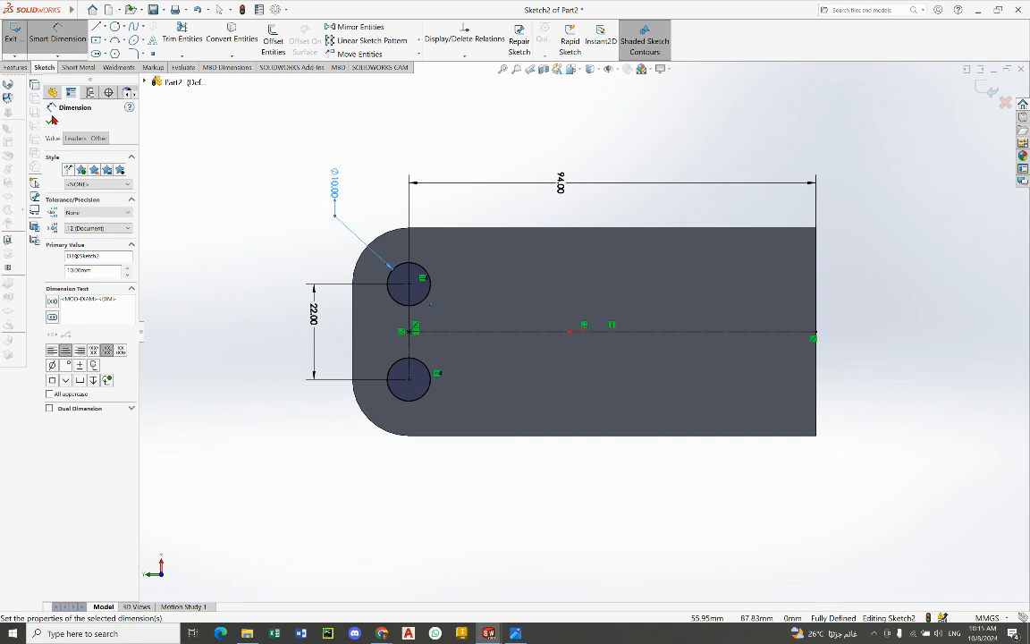
click(51, 123)
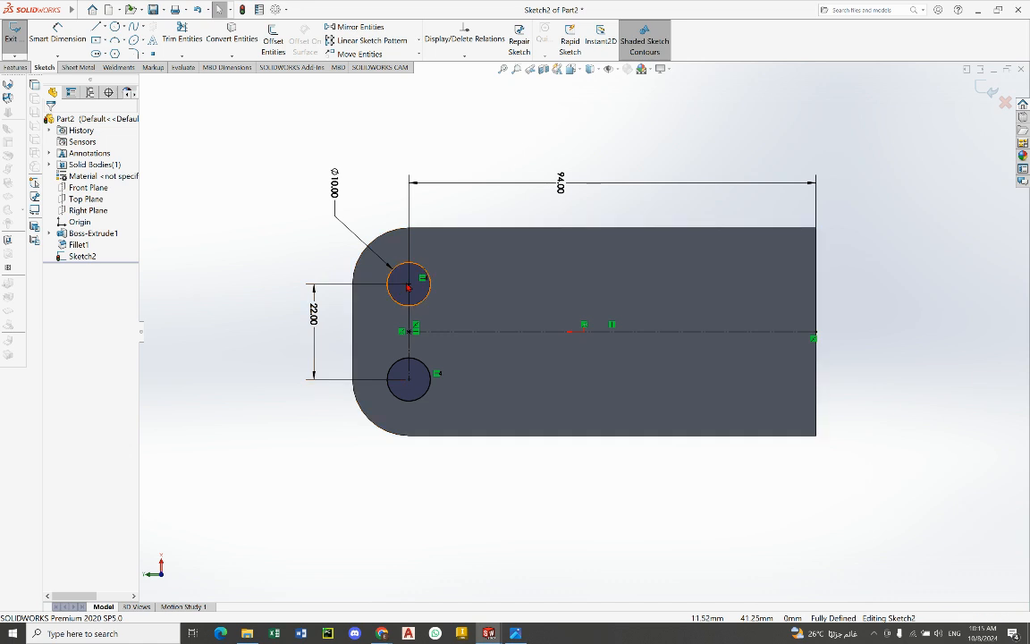
Step: Cut the two 10 mm circles through the plate with an Extruded Cut using the Through All end condition
click(516, 633)
key(alt+Tab)
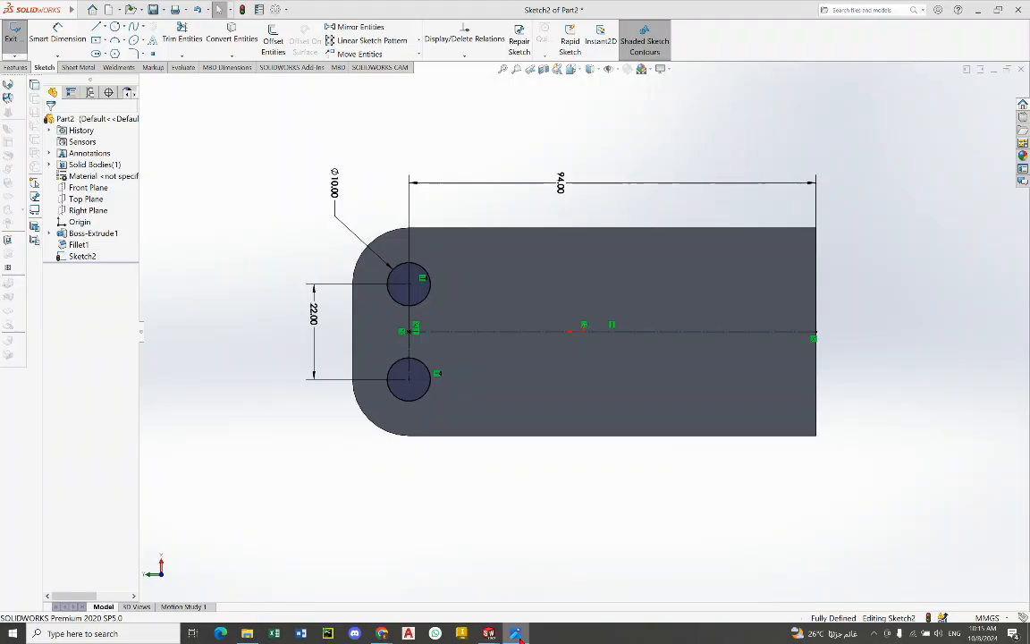
mouse_move(515, 278)
middle_down()
mouse_move(462, 219)
mouse_move(434, 416)
middle_up()
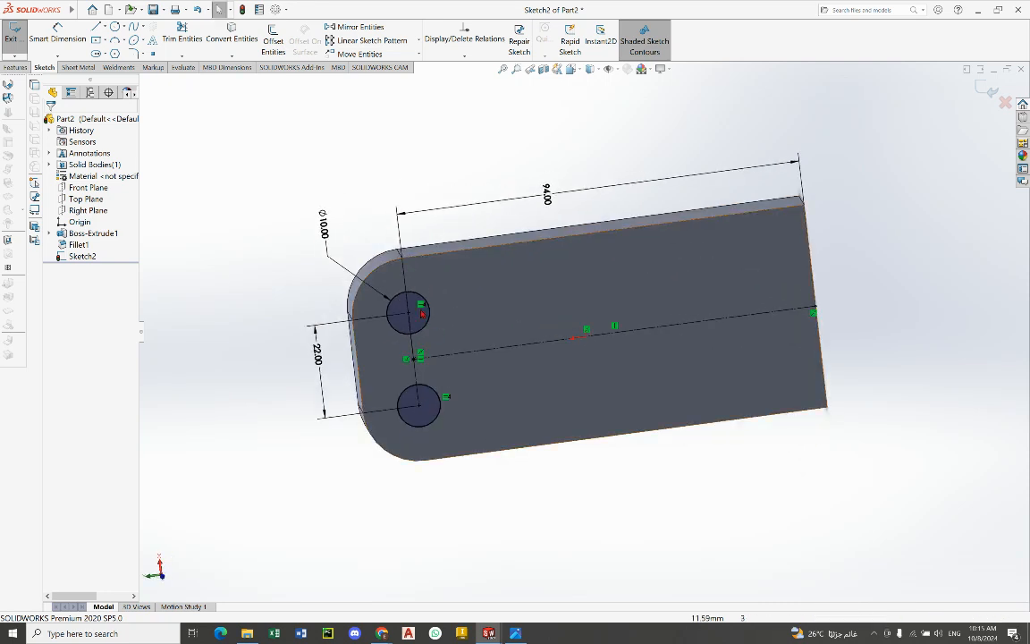
scroll(383, 299, down, 1)
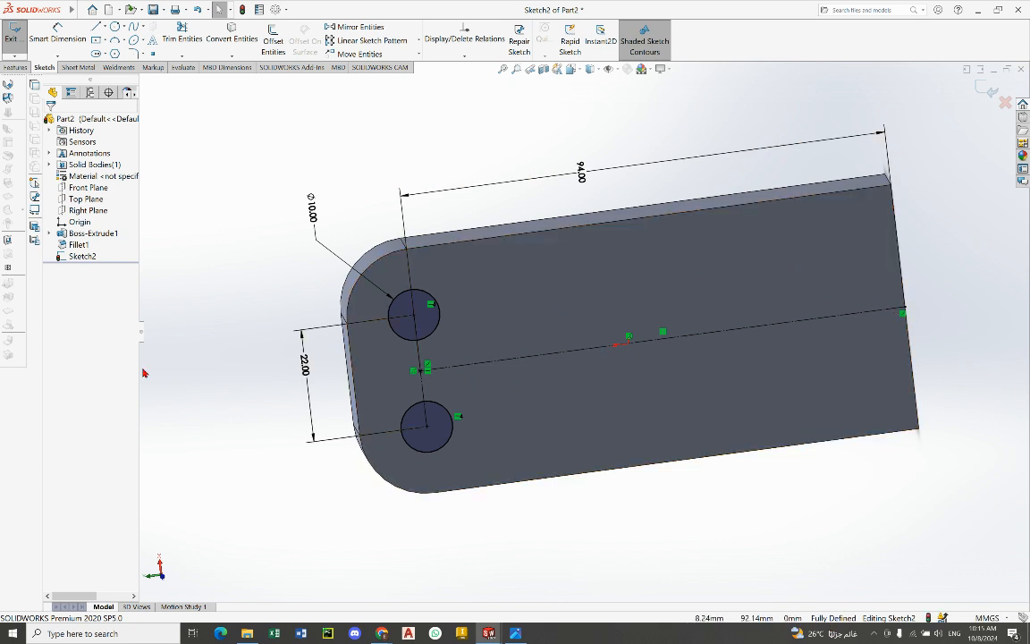
middle_drag(490, 361, 516, 288)
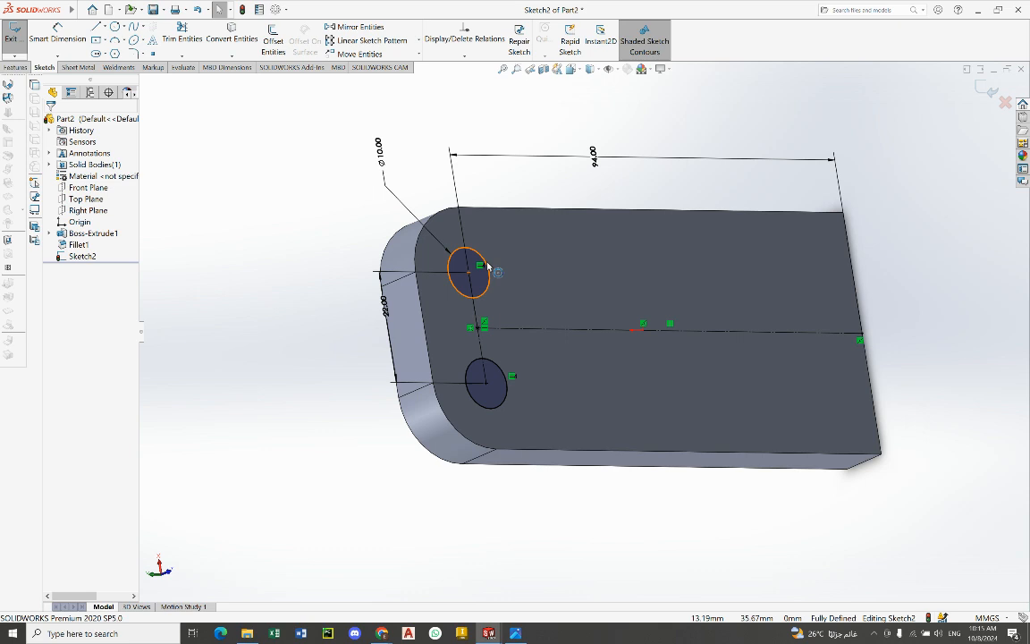
click(15, 68)
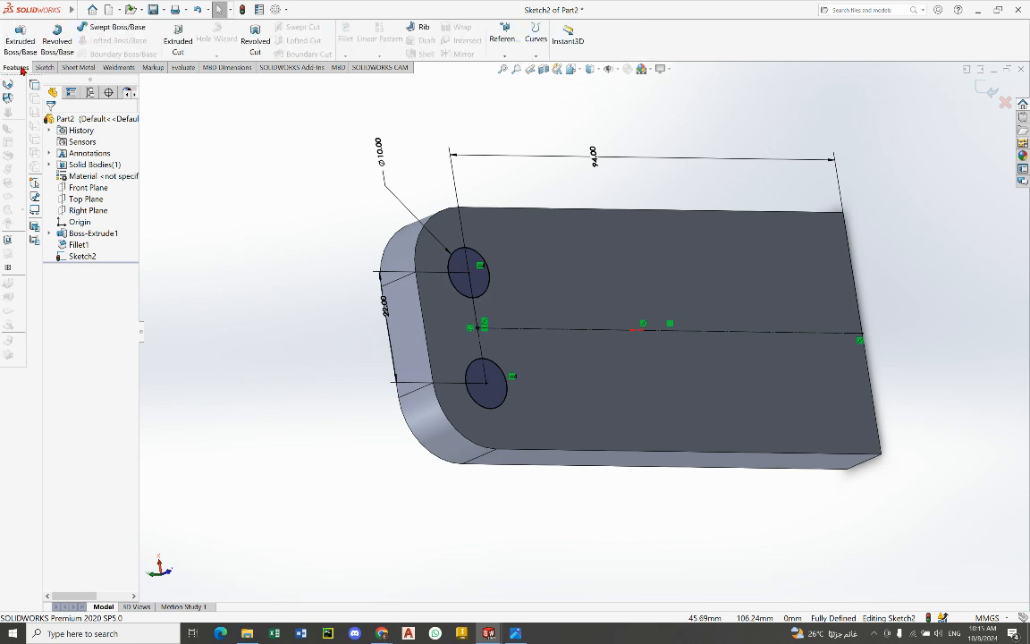
click(177, 40)
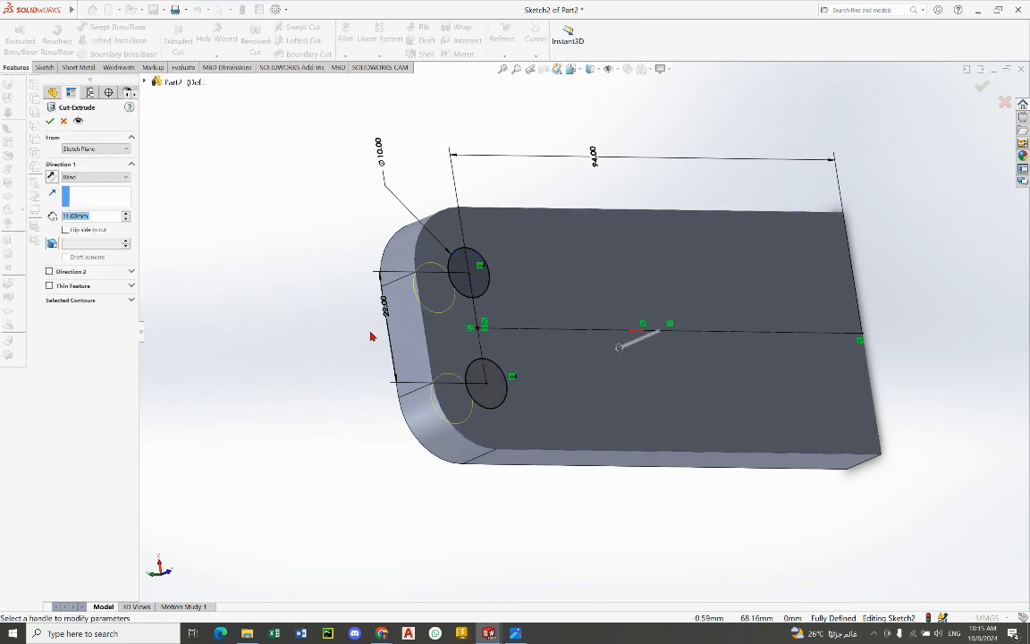
middle_drag(535, 338, 292, 225)
click(75, 179)
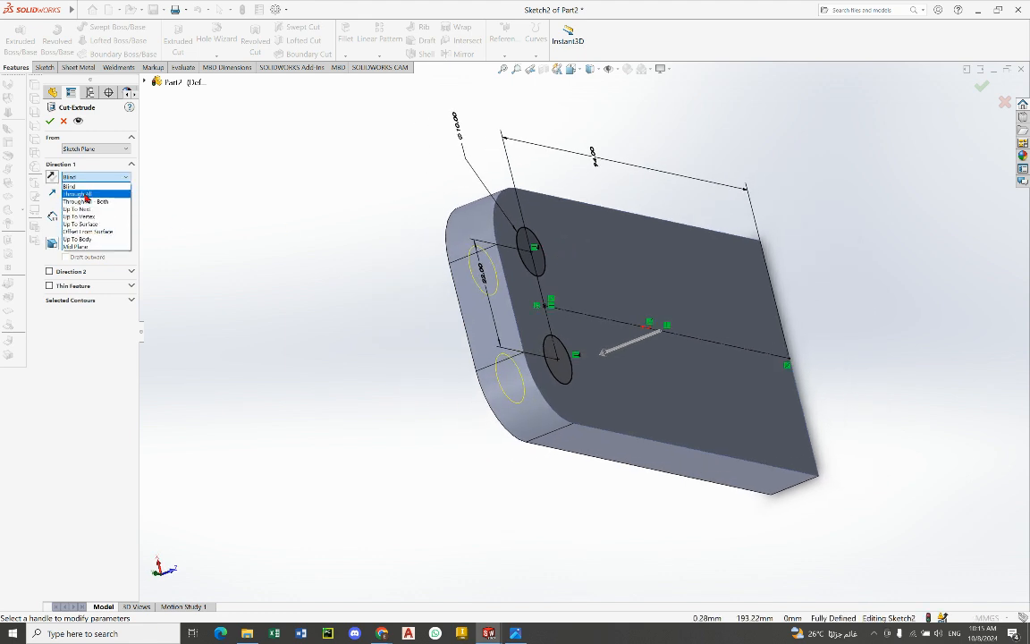
click(80, 193)
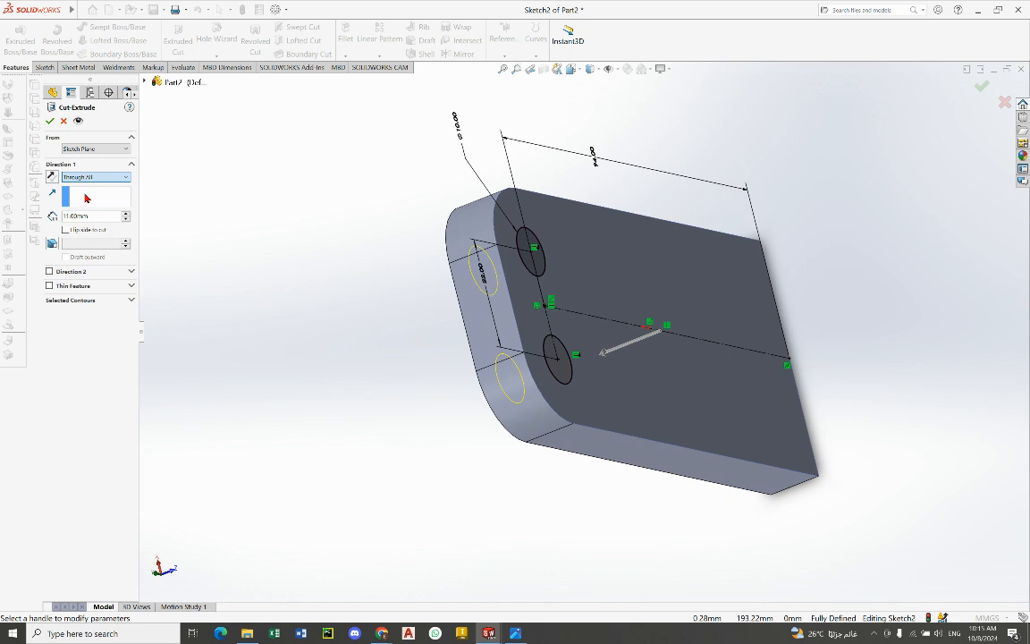
mouse_move(603, 299)
middle_down()
mouse_move(646, 226)
mouse_move(626, 298)
mouse_move(581, 317)
mouse_move(621, 235)
mouse_move(575, 333)
middle_up()
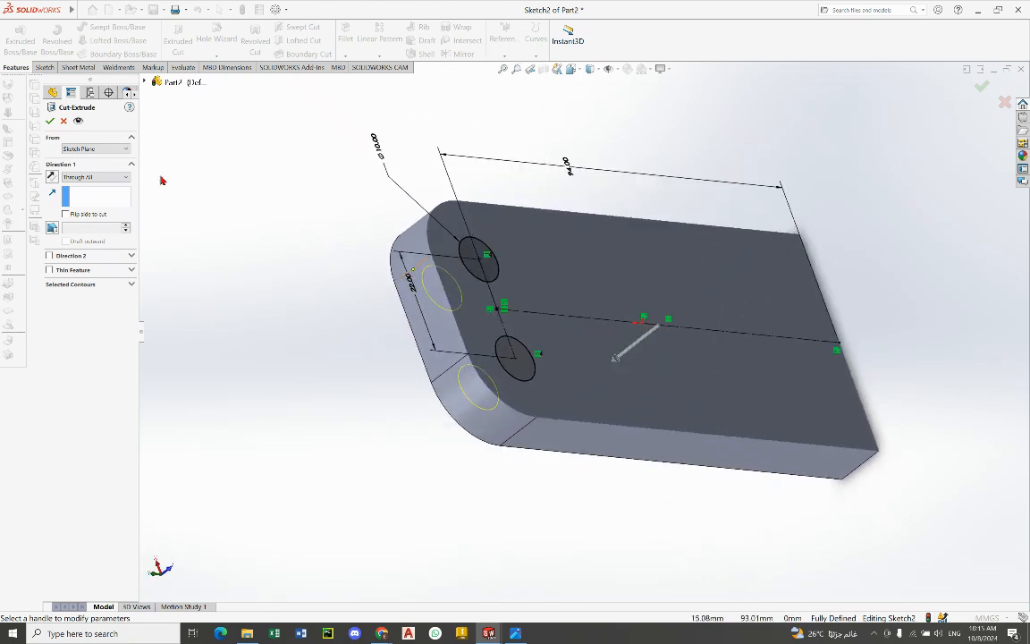
click(51, 123)
Step: Save the part with the two holes cut near the plate's rounded end
middle_drag(310, 356, 588, 361)
click(152, 10)
middle_drag(540, 540, 442, 359)
Step: Review the remaining features in the Part 3.PNG drawing and inspect the plate's square end face from several angles
click(521, 636)
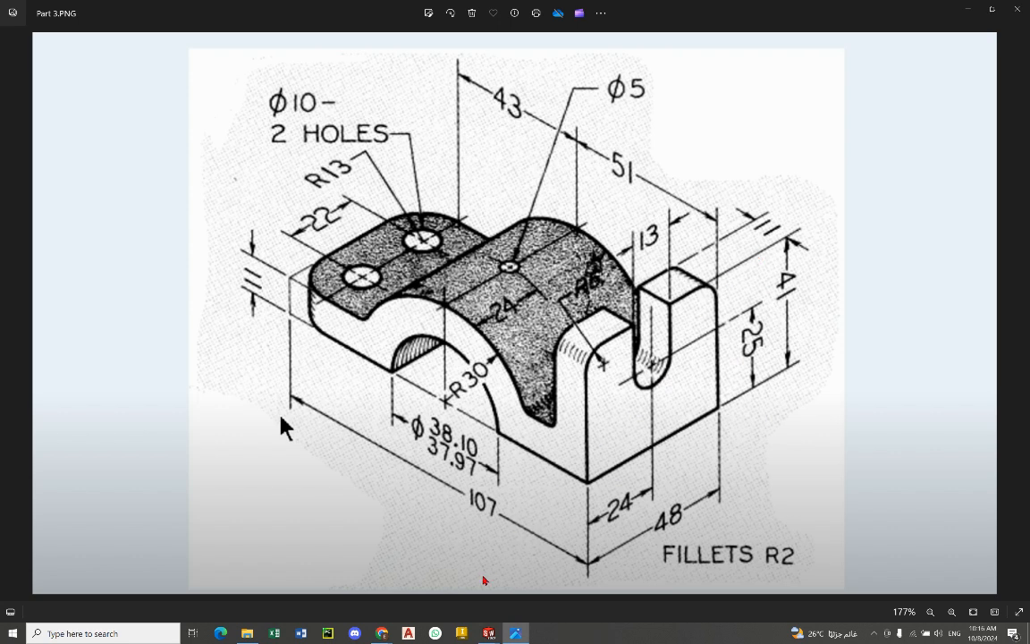
click(515, 633)
middle_drag(541, 450, 676, 219)
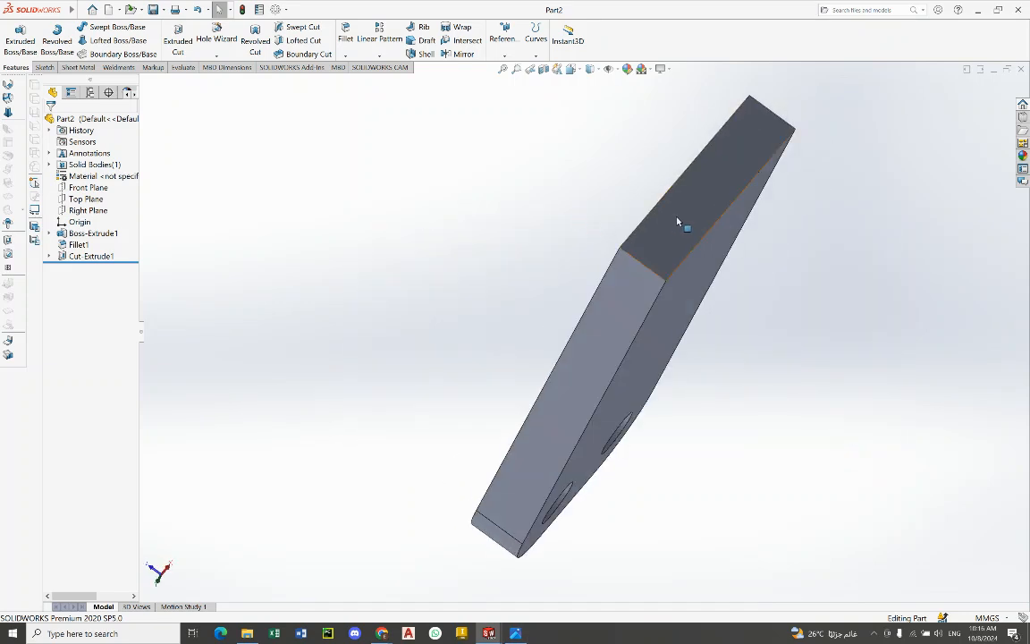
right_click(676, 222)
click(685, 202)
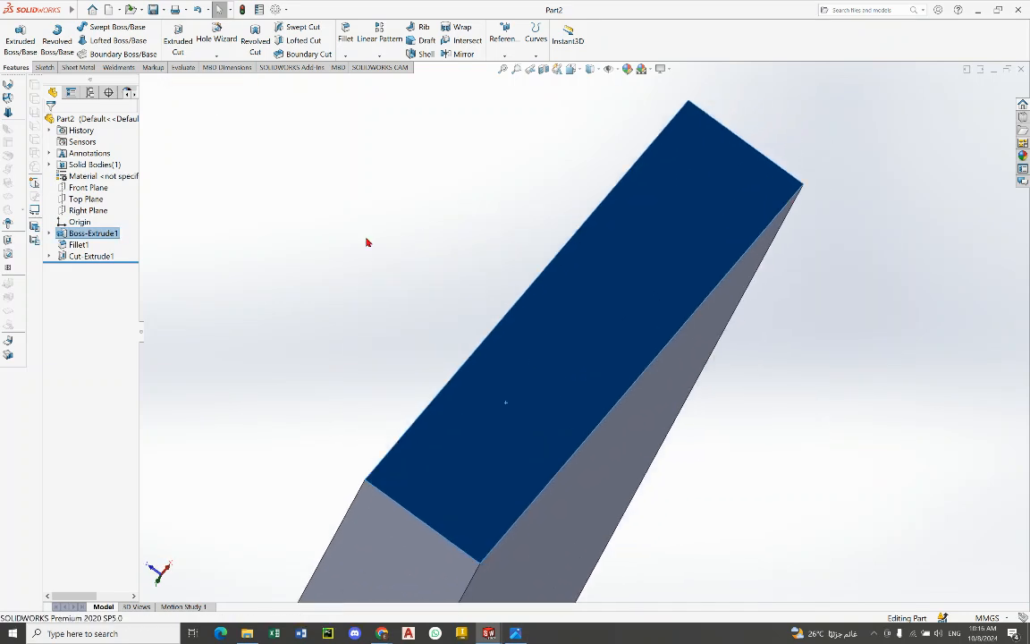
click(374, 247)
middle_drag(579, 303, 603, 421)
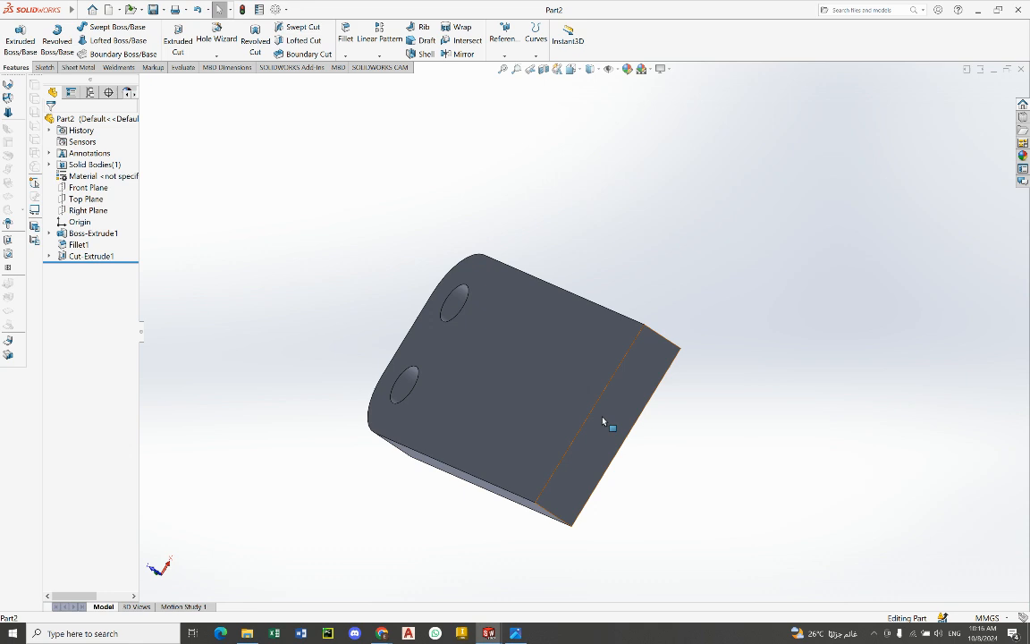
right_click(603, 421)
click(611, 400)
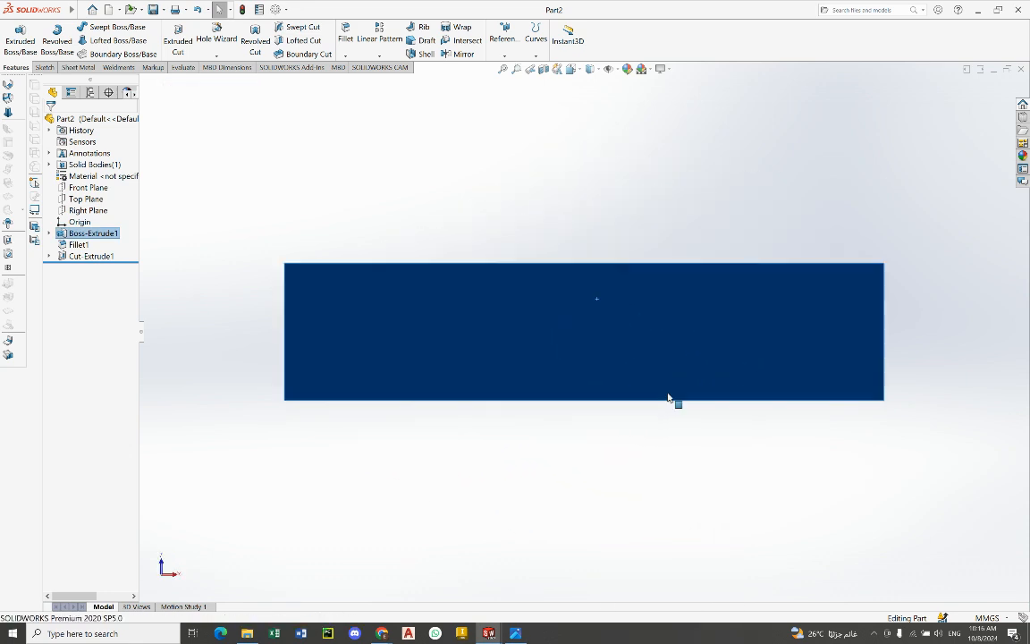
click(434, 195)
middle_drag(434, 196, 711, 416)
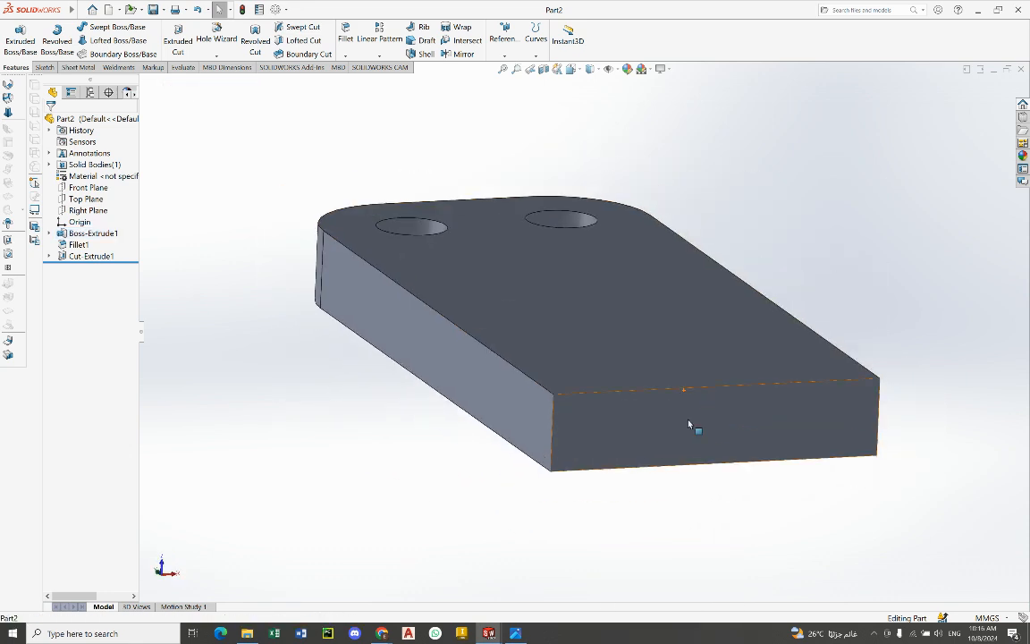
right_click(689, 424)
middle_drag(476, 168, 651, 367)
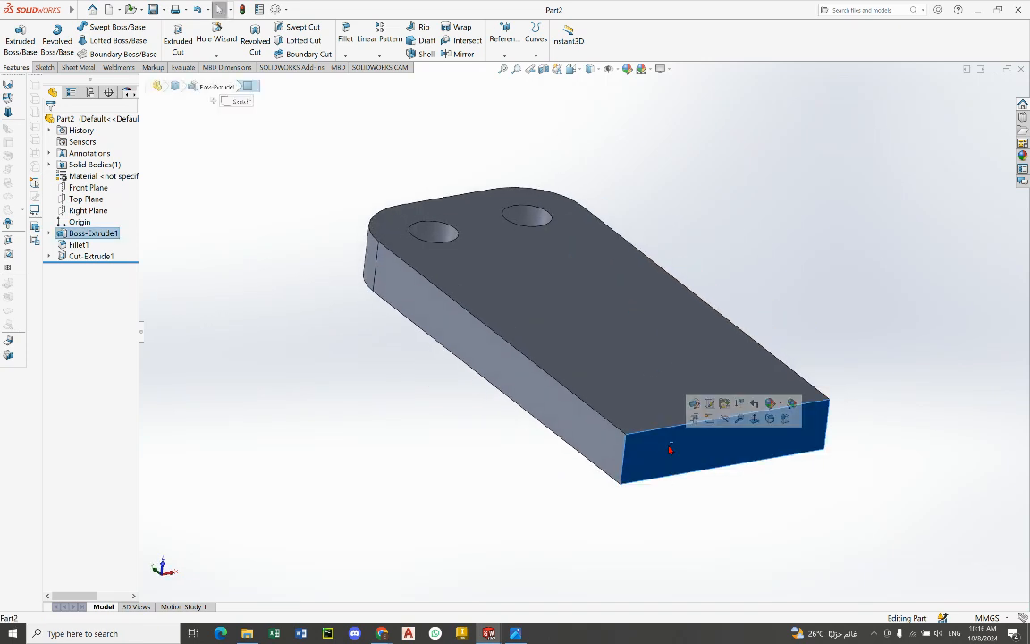
click(346, 409)
middle_drag(593, 321, 602, 351)
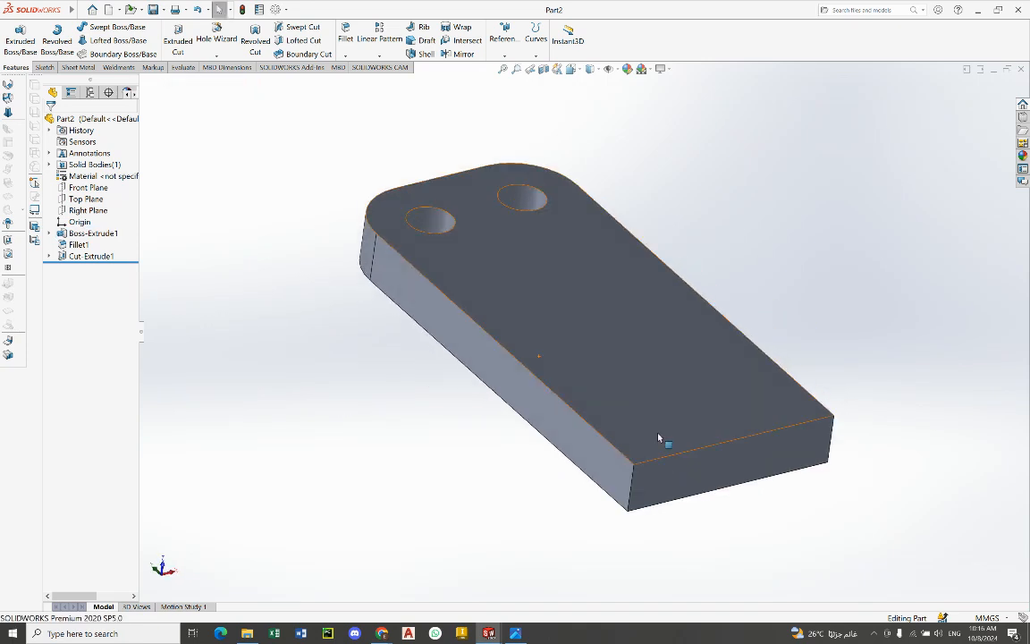
Step: View the plate's square end face straight on, check the upright block in the Part 3.PNG drawing, and open a sketch on that face
click(699, 470)
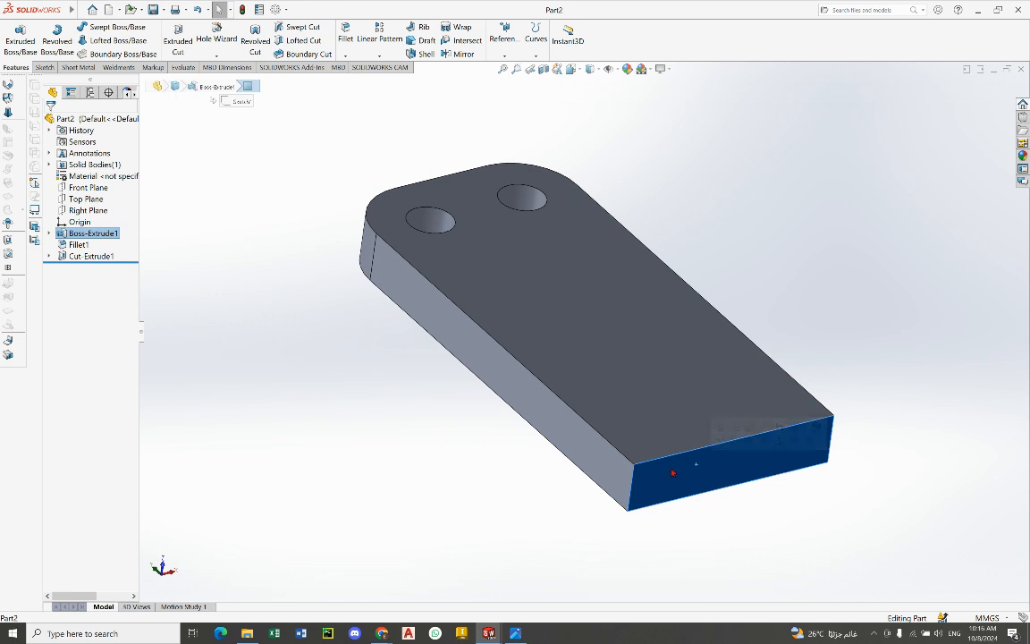
right_click(678, 482)
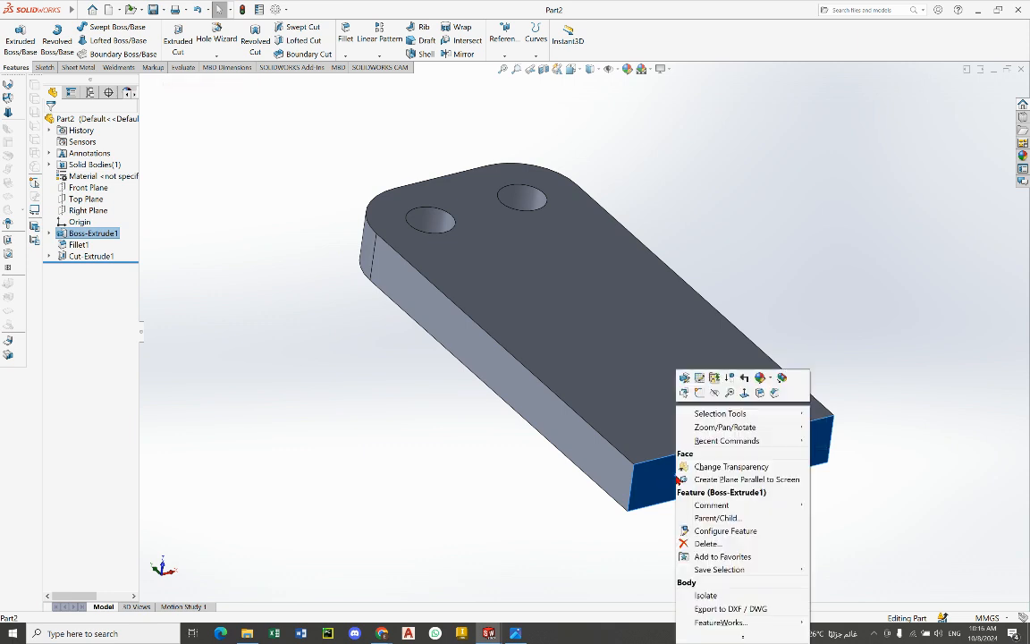
click(744, 398)
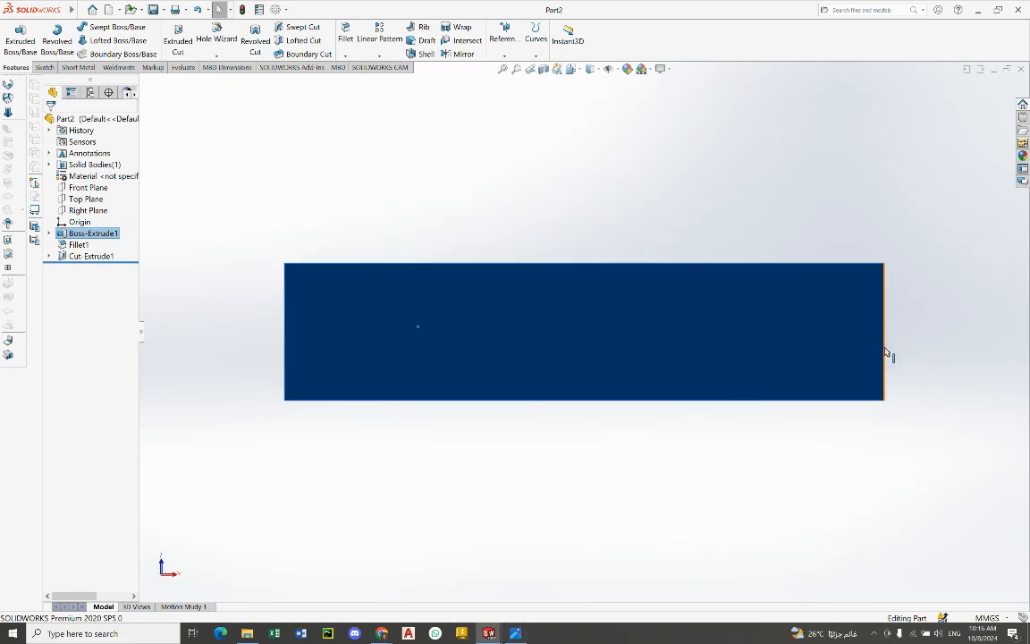
click(515, 633)
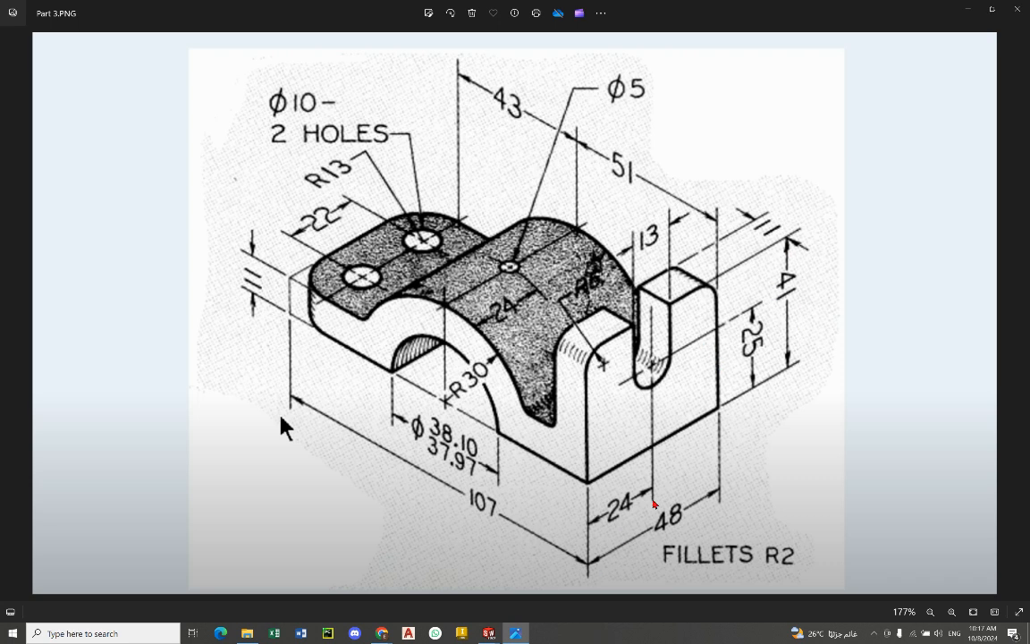
click(516, 633)
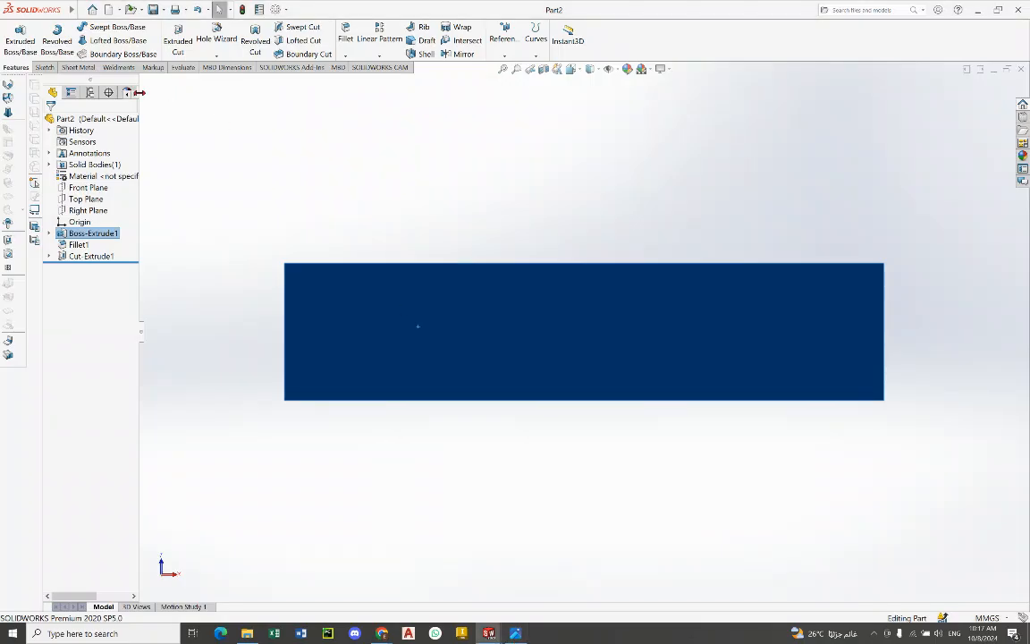
click(44, 67)
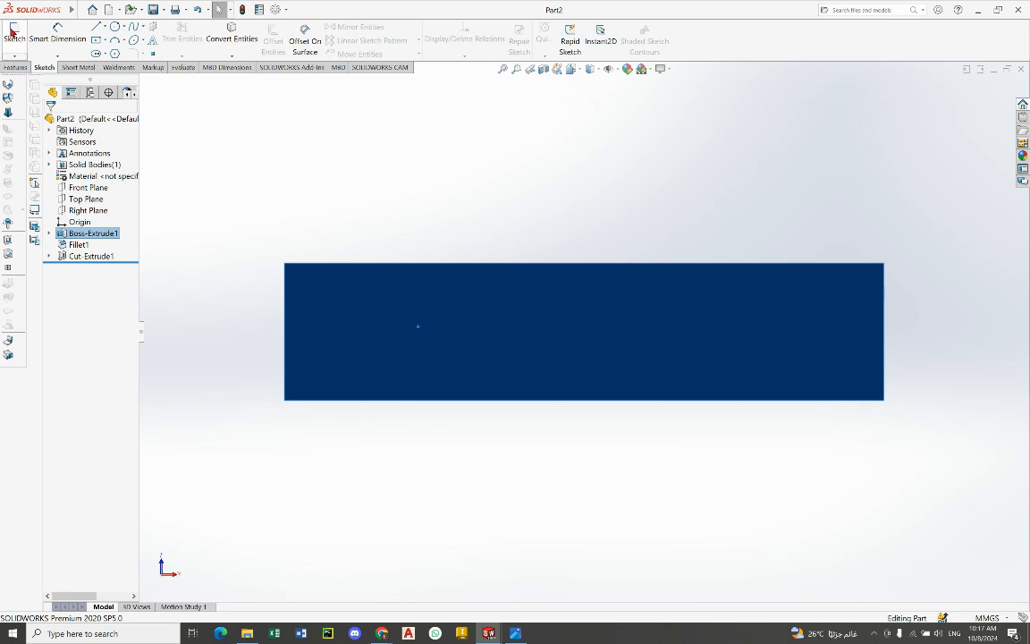
click(12, 33)
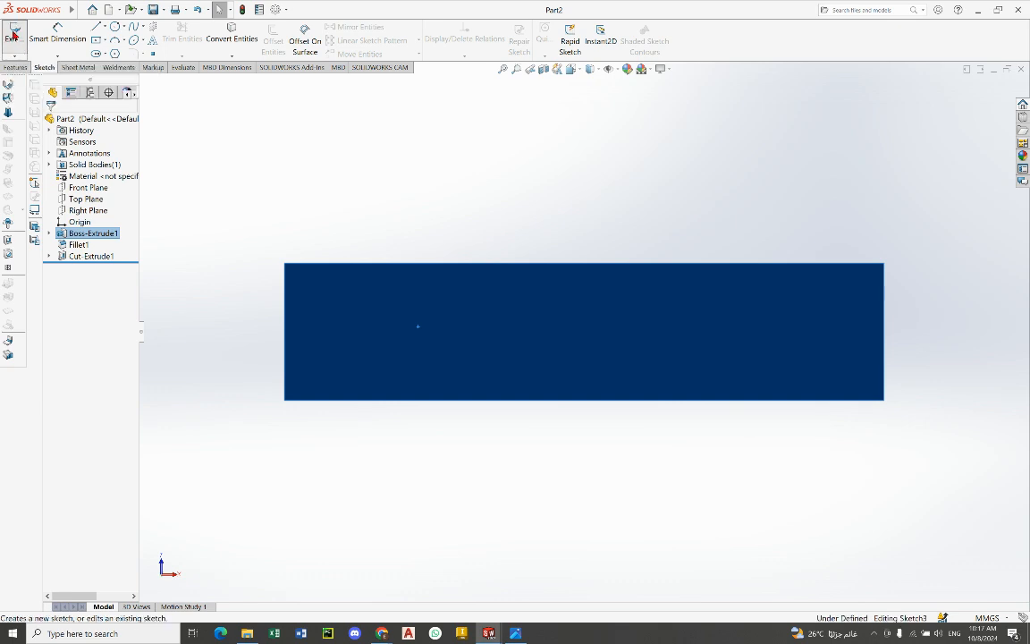
click(105, 42)
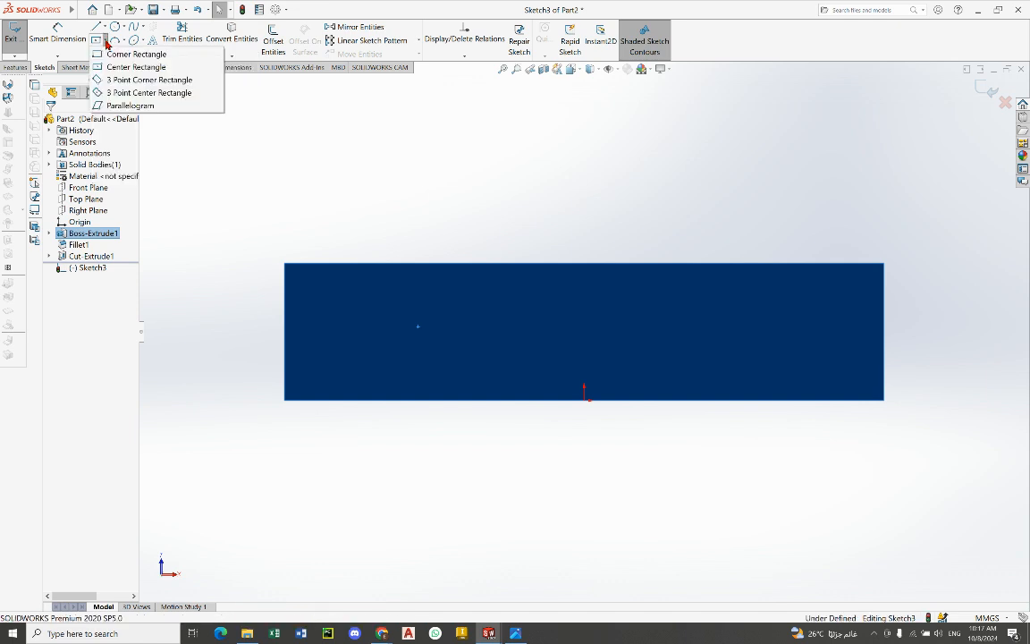
click(115, 55)
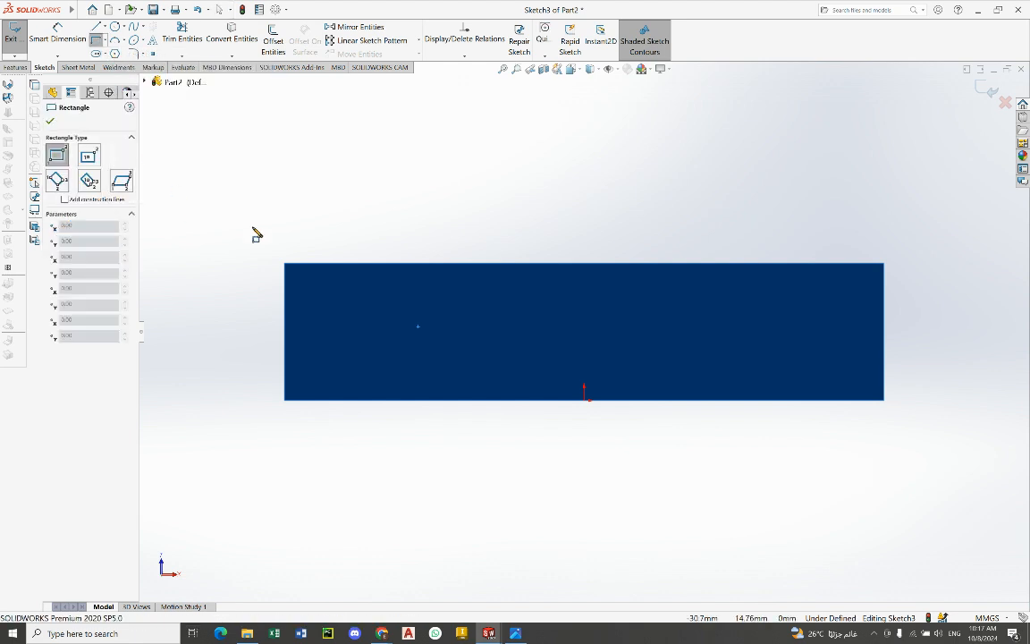
click(285, 400)
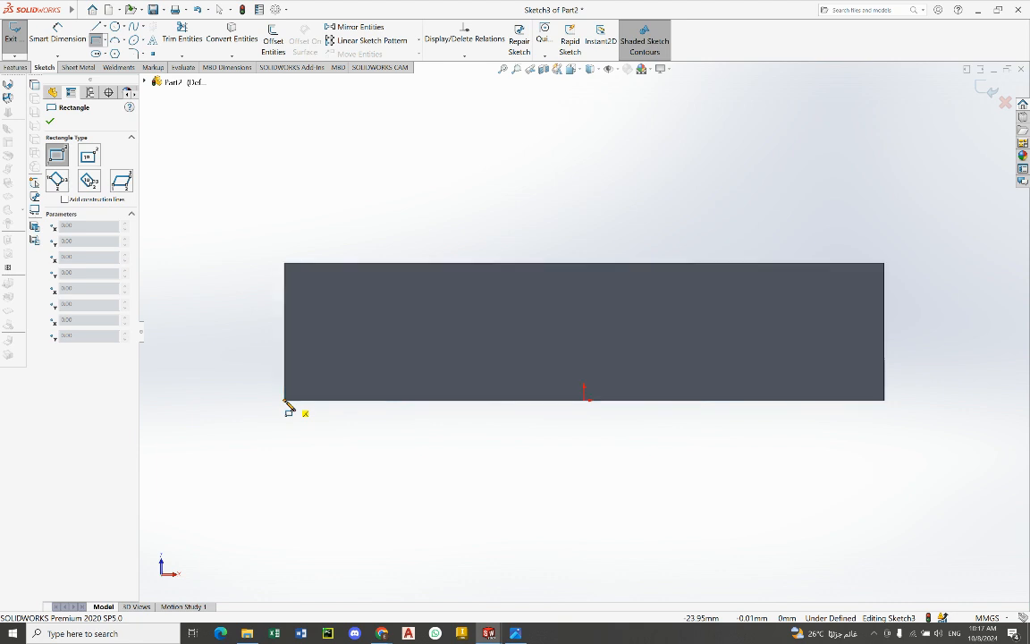
scroll(735, 123, up, 3)
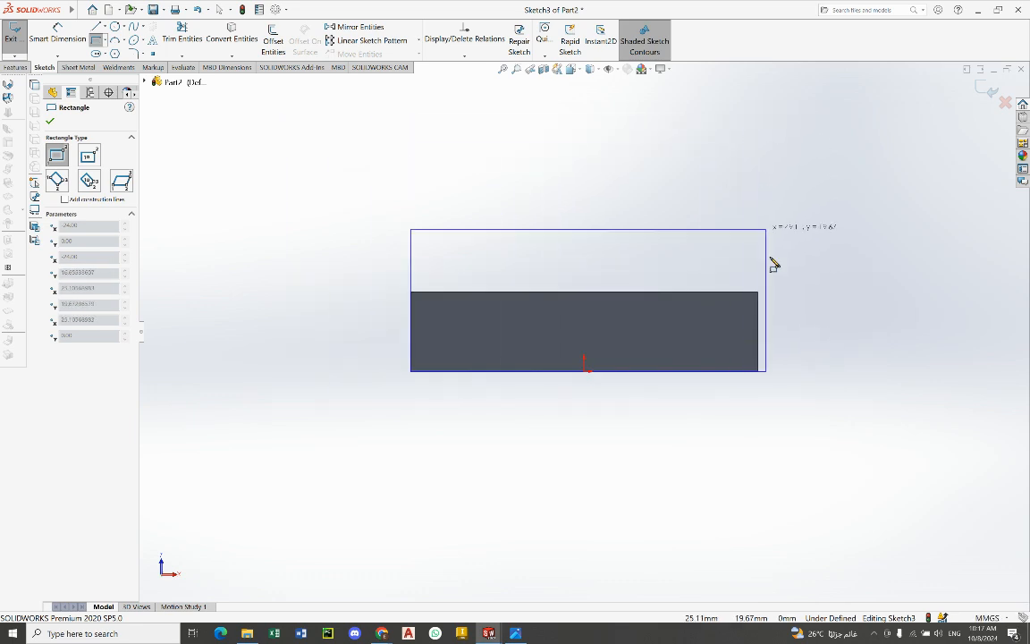
Step: Sketch a 3 Point Corner Rectangle about 48 by 32 mm, based on the end face's two lower corners and extending above the plate
click(105, 40)
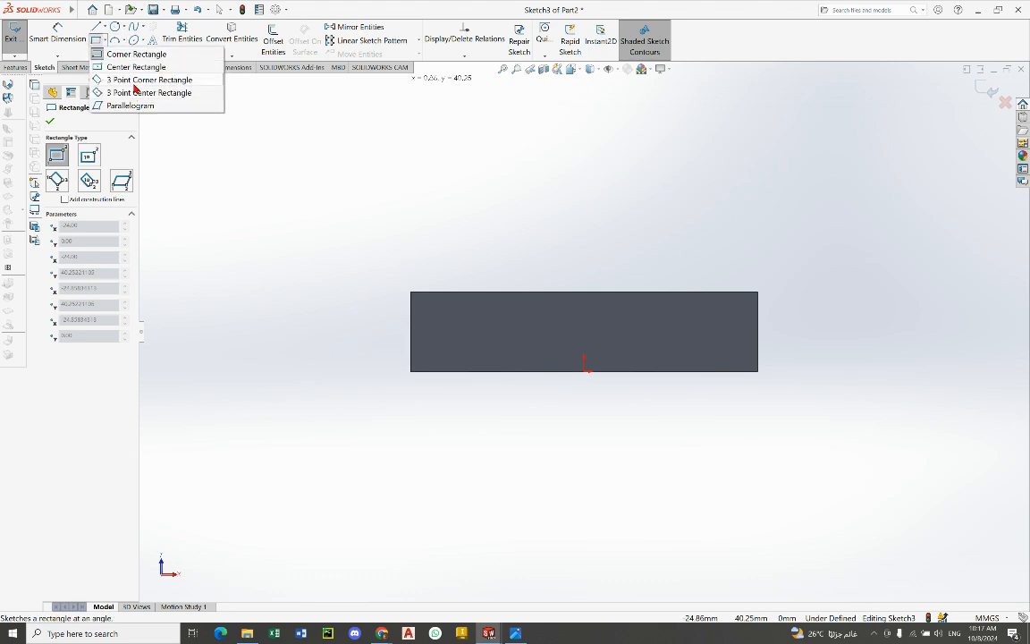
click(133, 80)
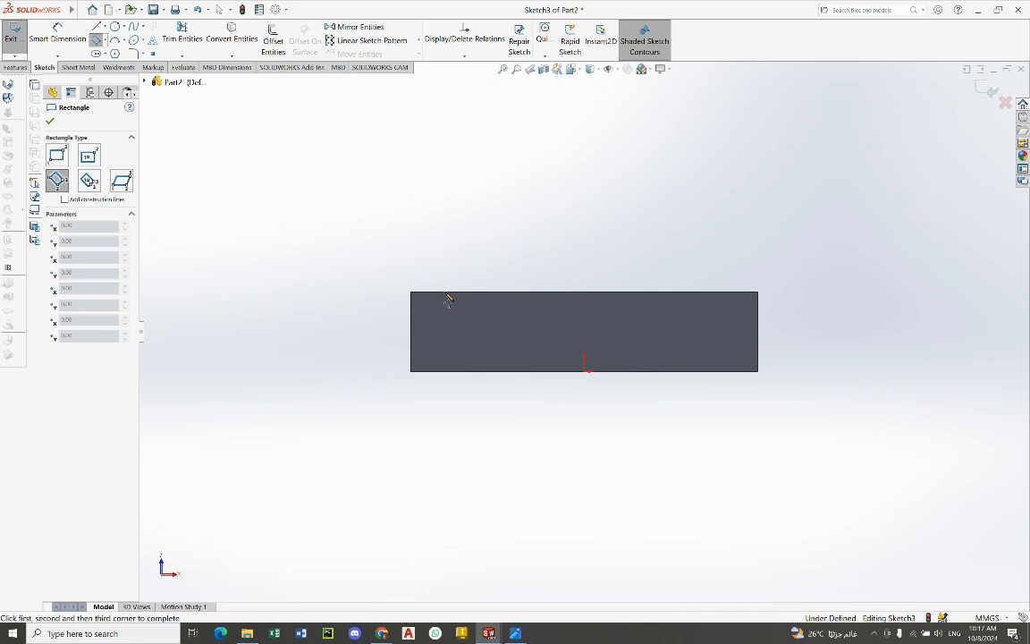
click(411, 372)
click(759, 372)
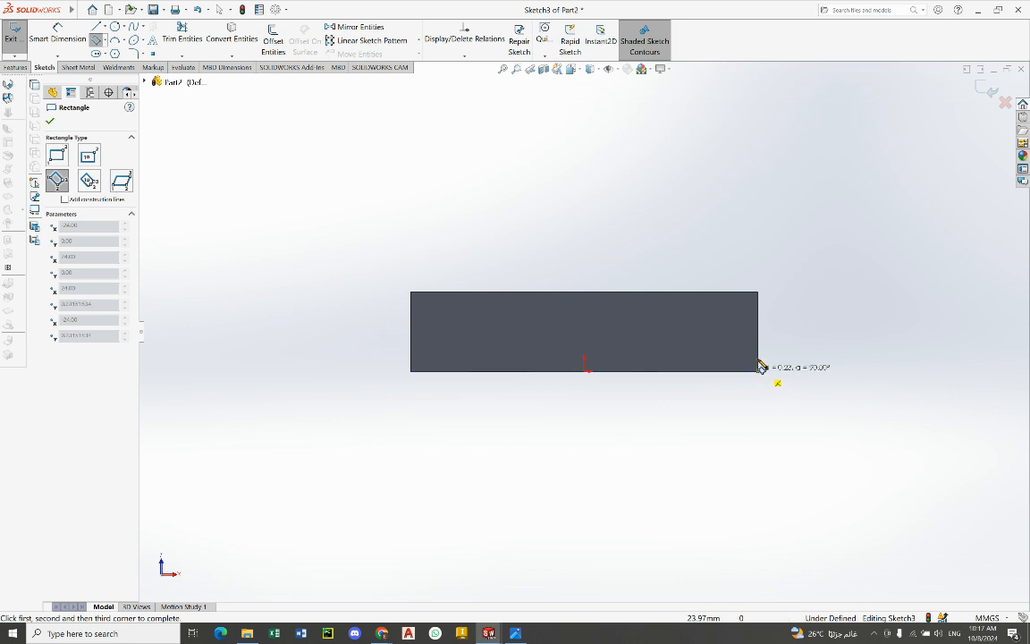
click(759, 143)
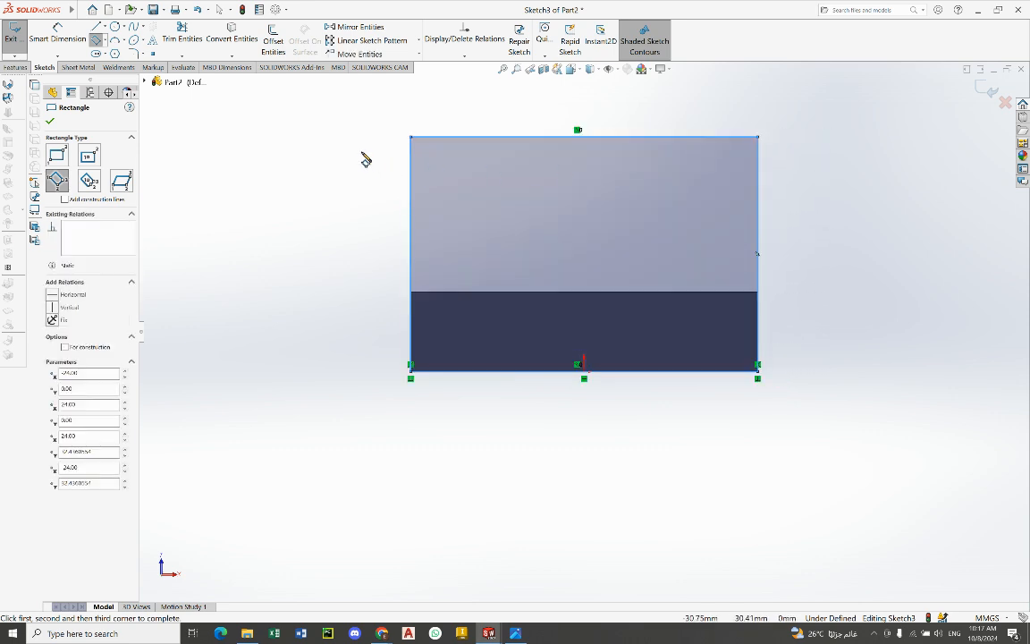
right_click(375, 161)
click(370, 158)
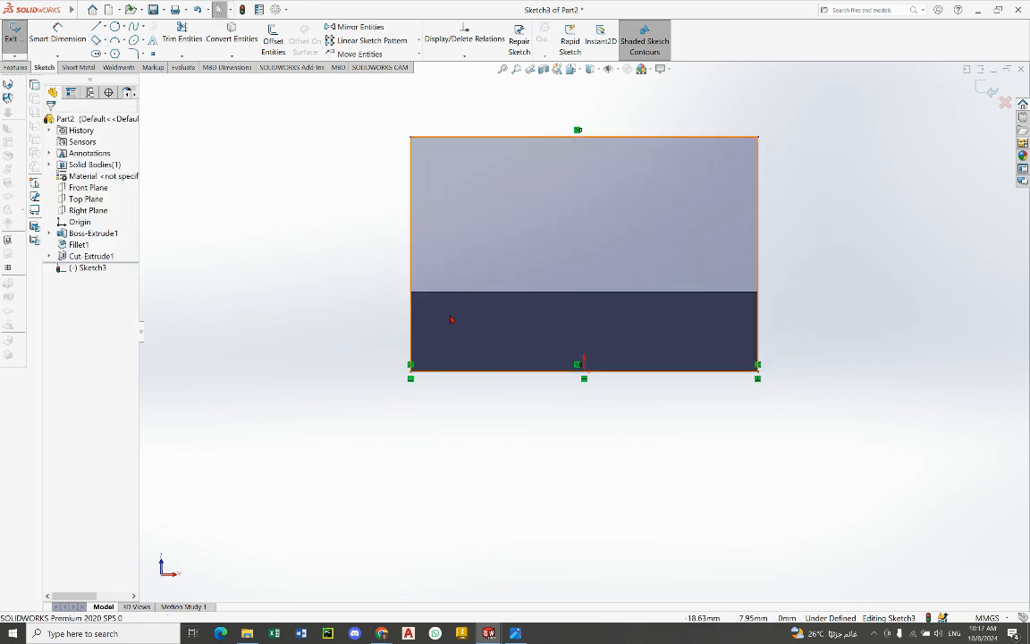
Step: Check the block height in the Part 3.PNG drawing and dimension the rectangle's vertical side to 41 mm
click(515, 633)
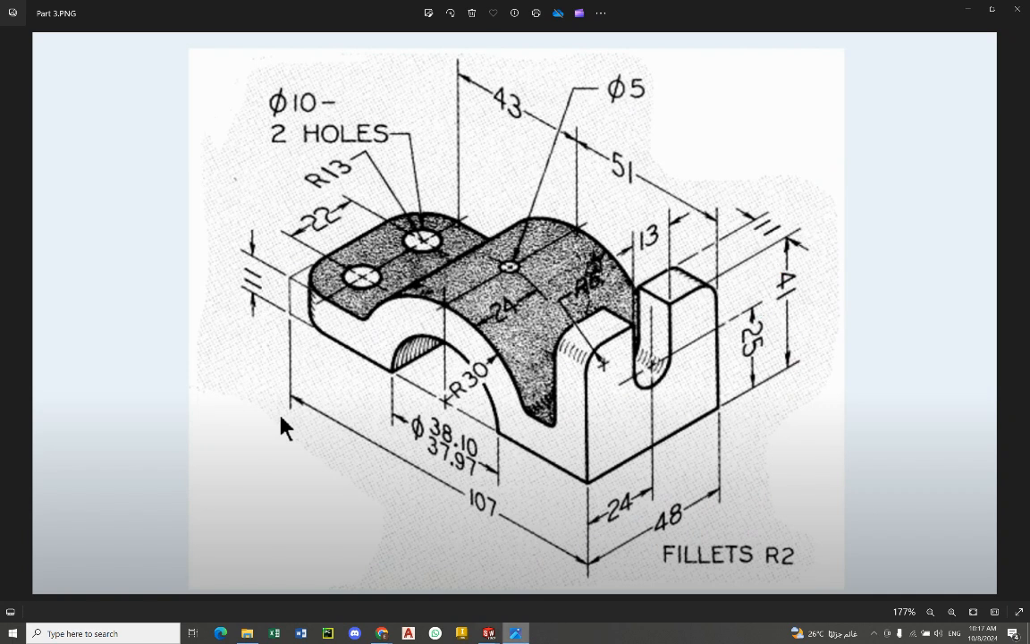
click(488, 632)
click(63, 39)
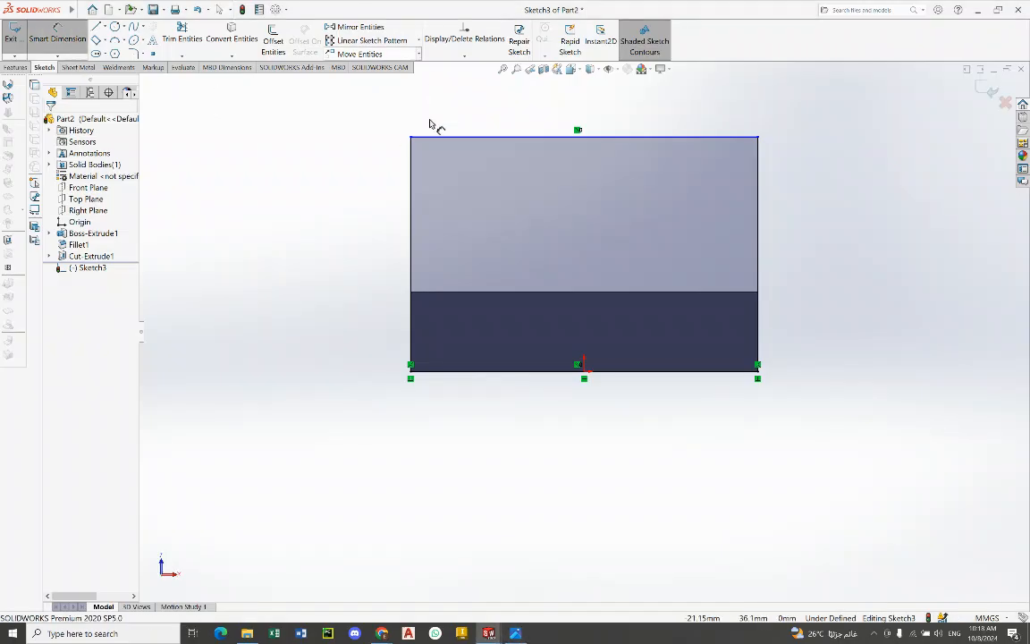
click(411, 177)
click(331, 185)
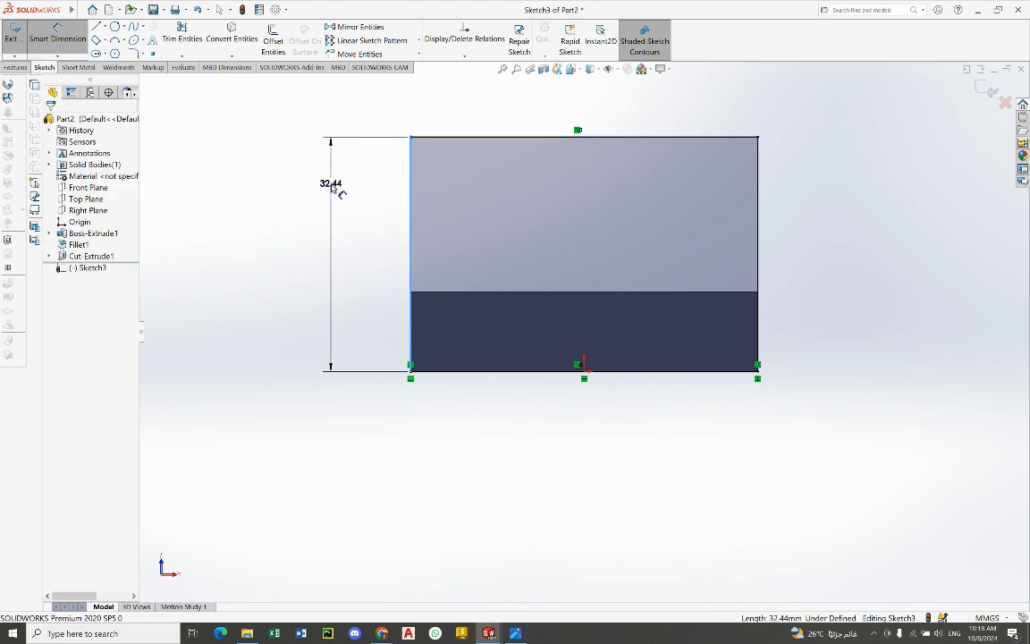
double_click(331, 183)
text(41)
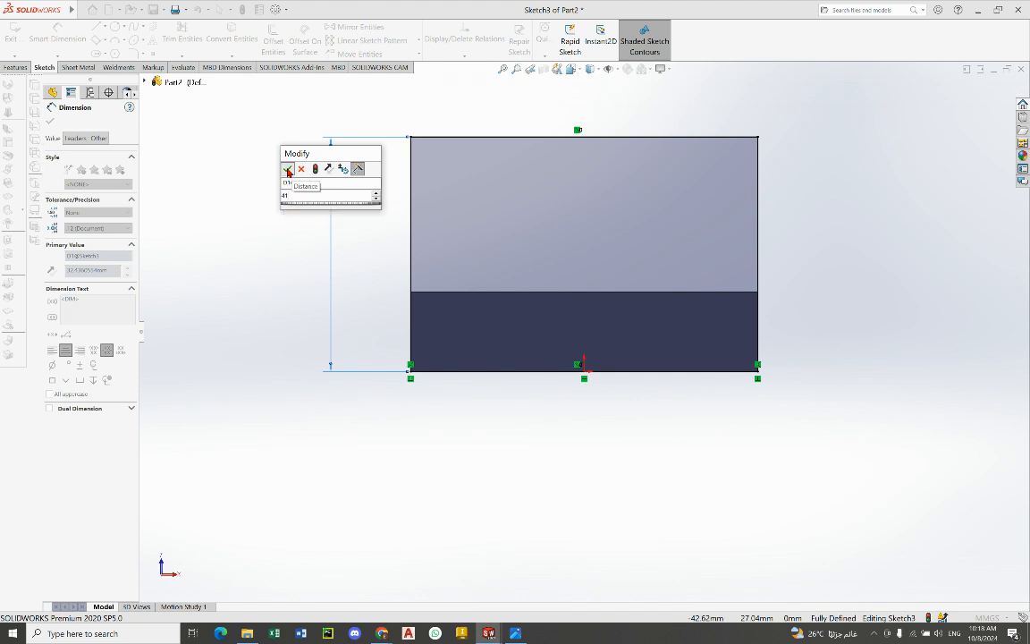
click(288, 170)
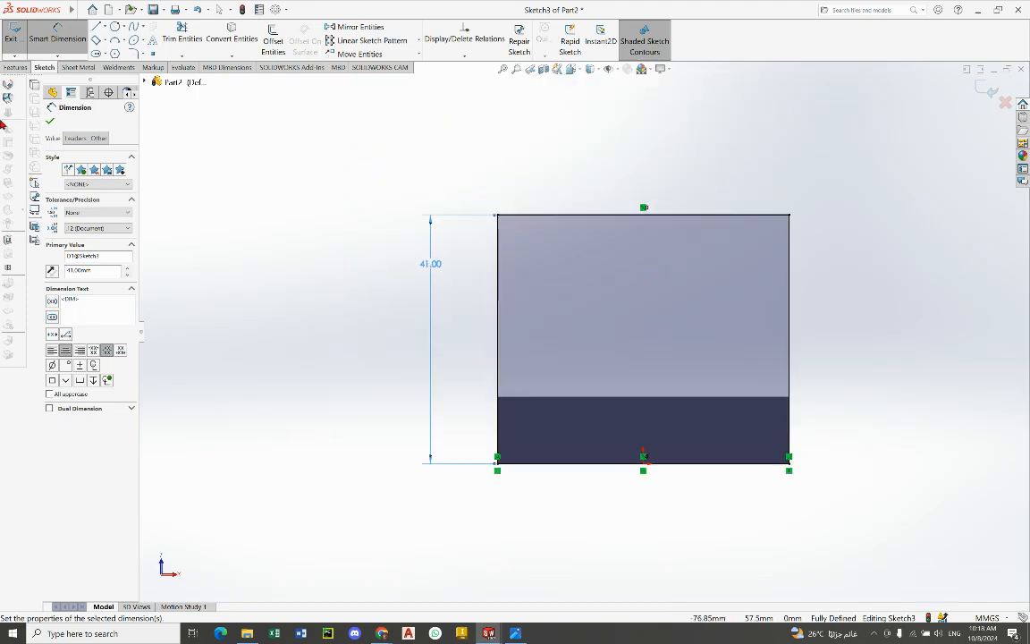
click(50, 120)
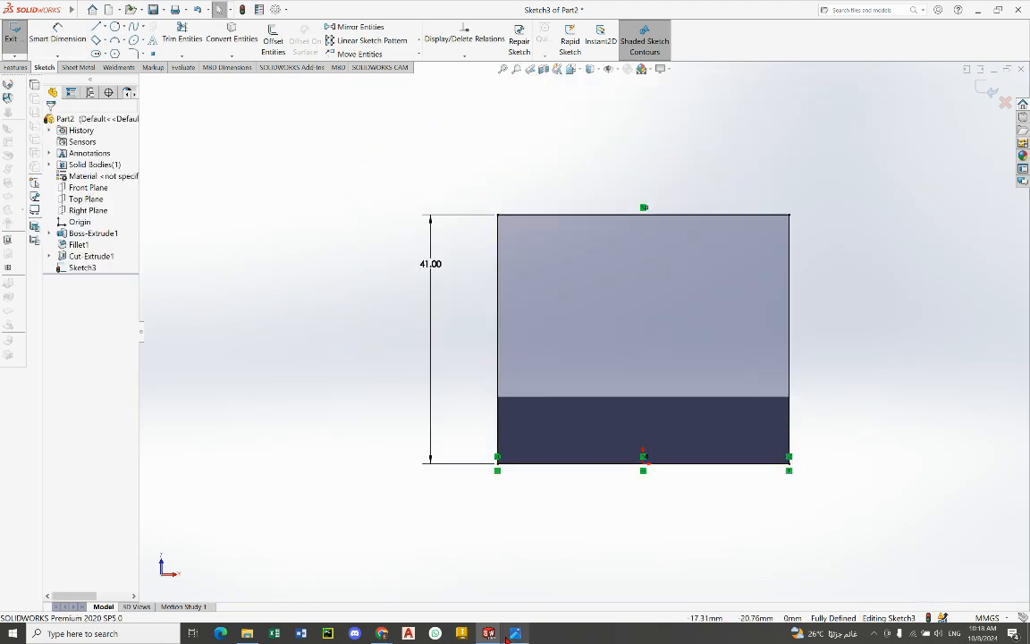
Step: Check the block thickness in the Part 3.PNG drawing, extrude the rectangle 11 mm with reversed direction back over the plate, and save the part
click(508, 635)
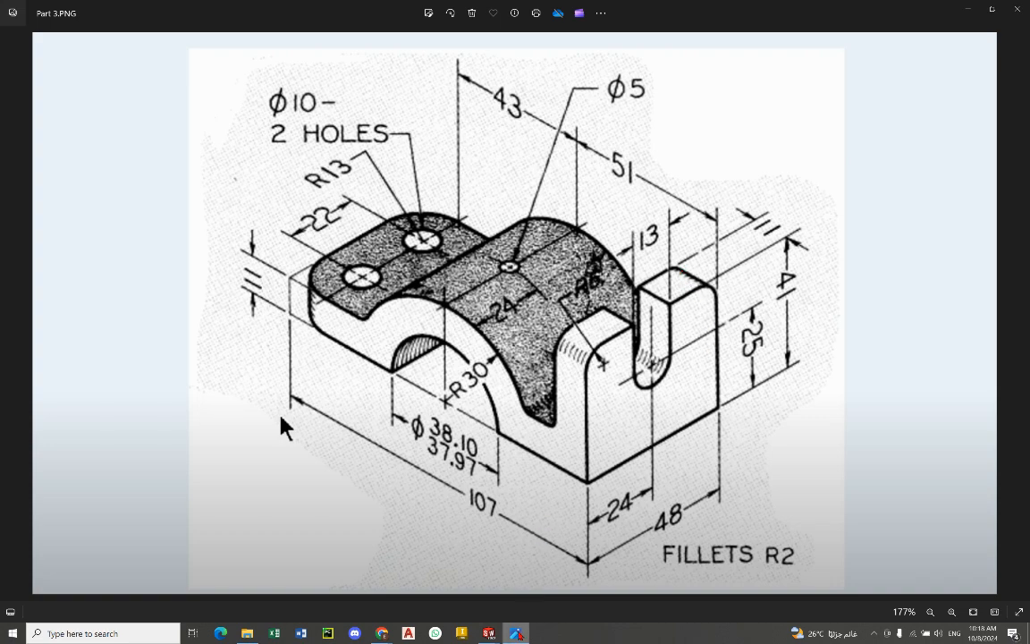
key(alt+Tab)
mouse_move(437, 203)
middle_down()
mouse_move(461, 206)
mouse_move(478, 232)
mouse_move(839, 265)
mouse_move(822, 315)
mouse_move(769, 340)
middle_up()
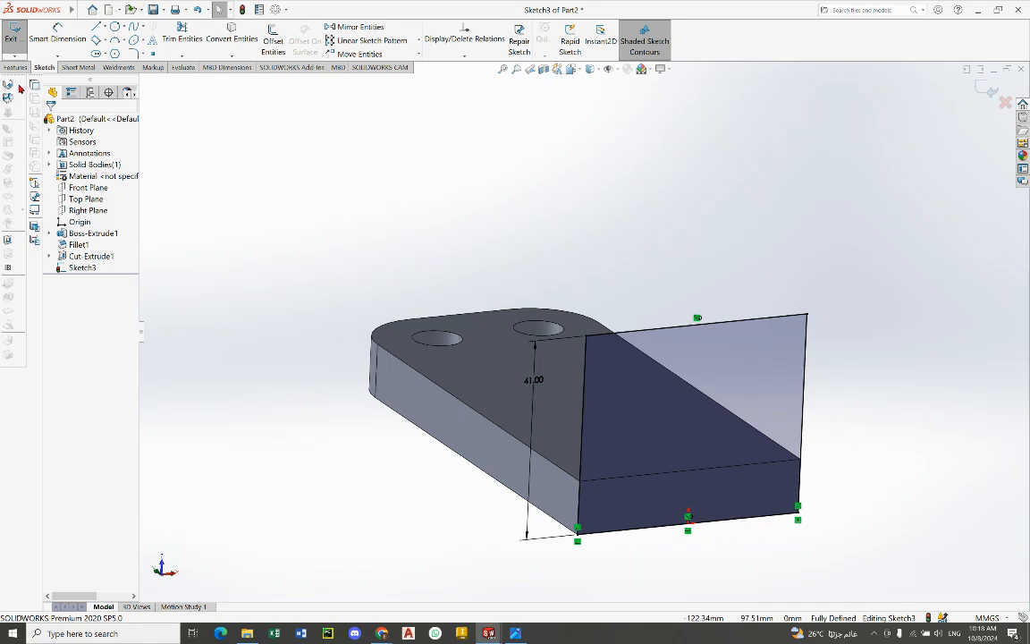
click(17, 68)
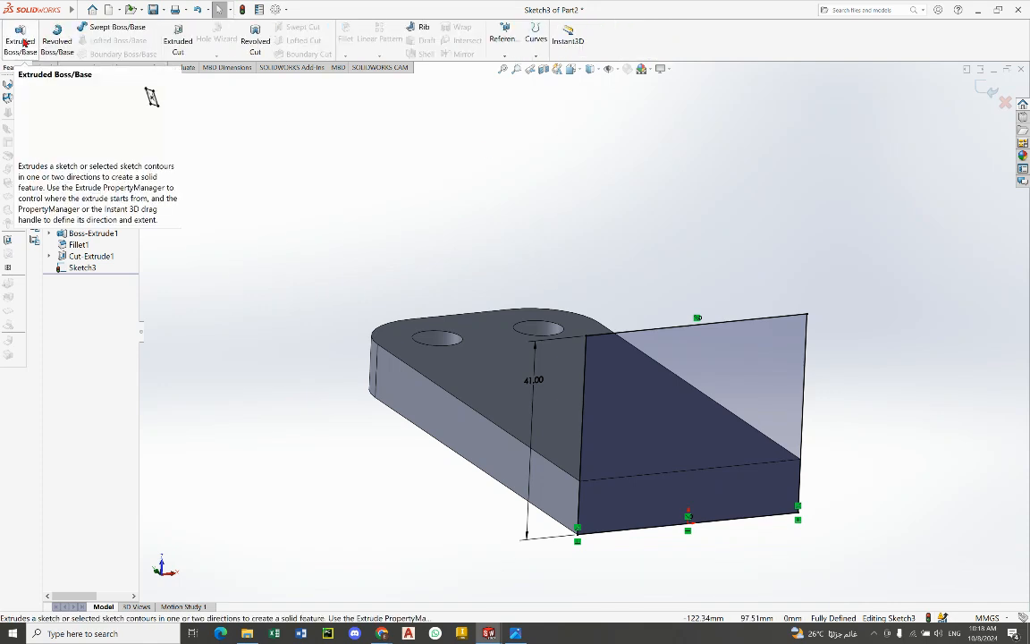
click(21, 41)
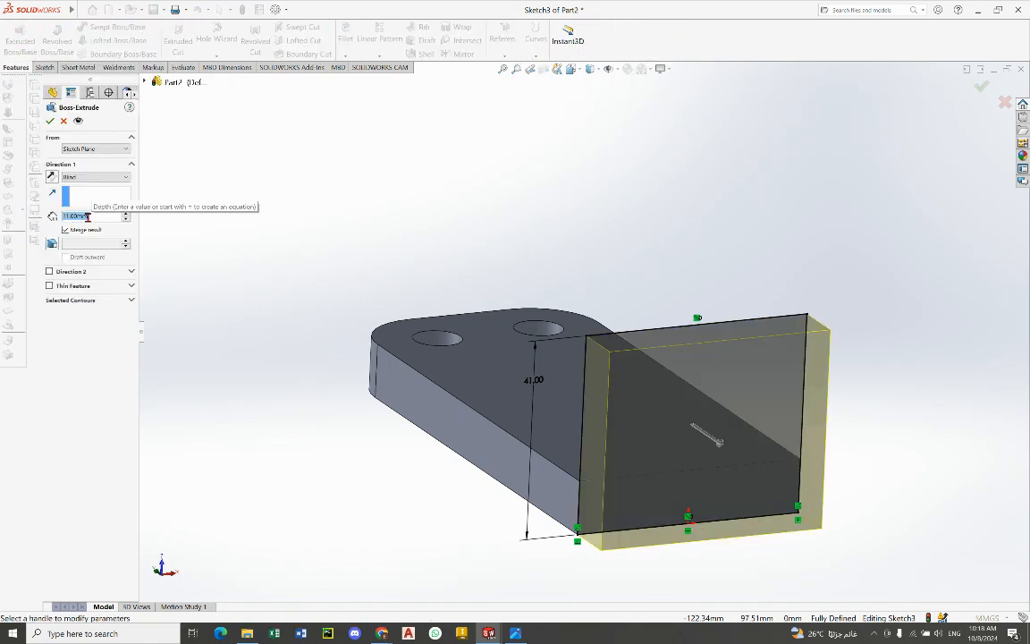
mouse_move(620, 253)
middle_down()
mouse_move(659, 301)
mouse_move(688, 298)
mouse_move(724, 351)
middle_up()
scroll(762, 416, down, 1)
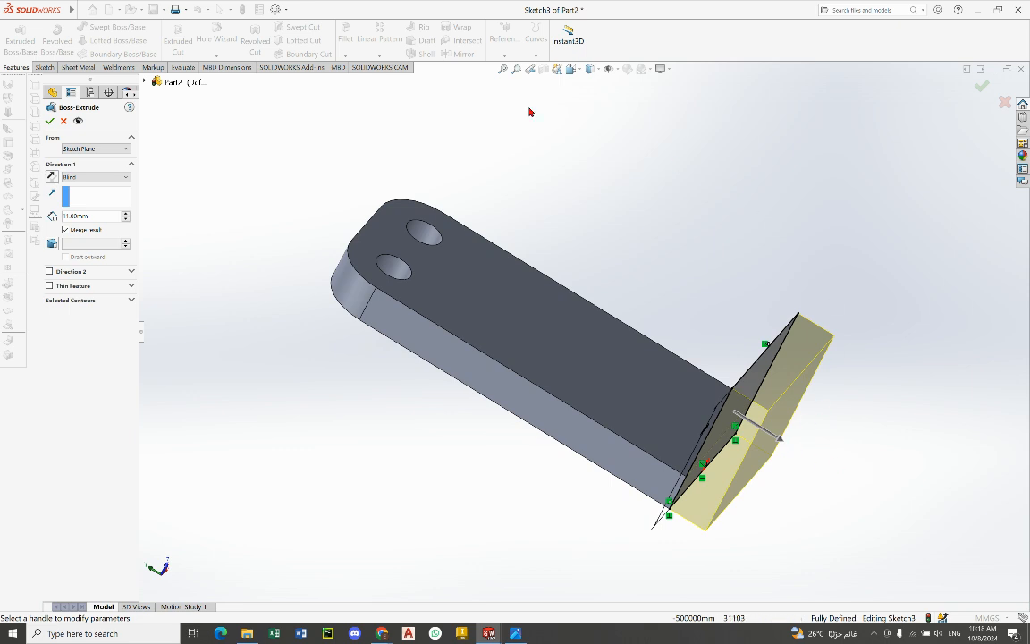
click(52, 177)
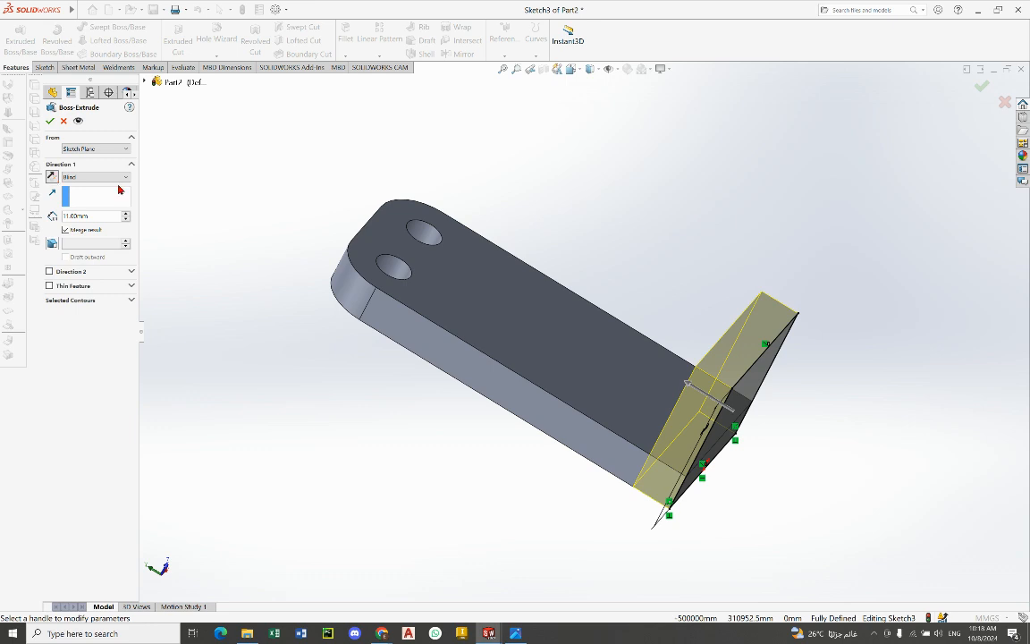
middle_drag(503, 260, 456, 251)
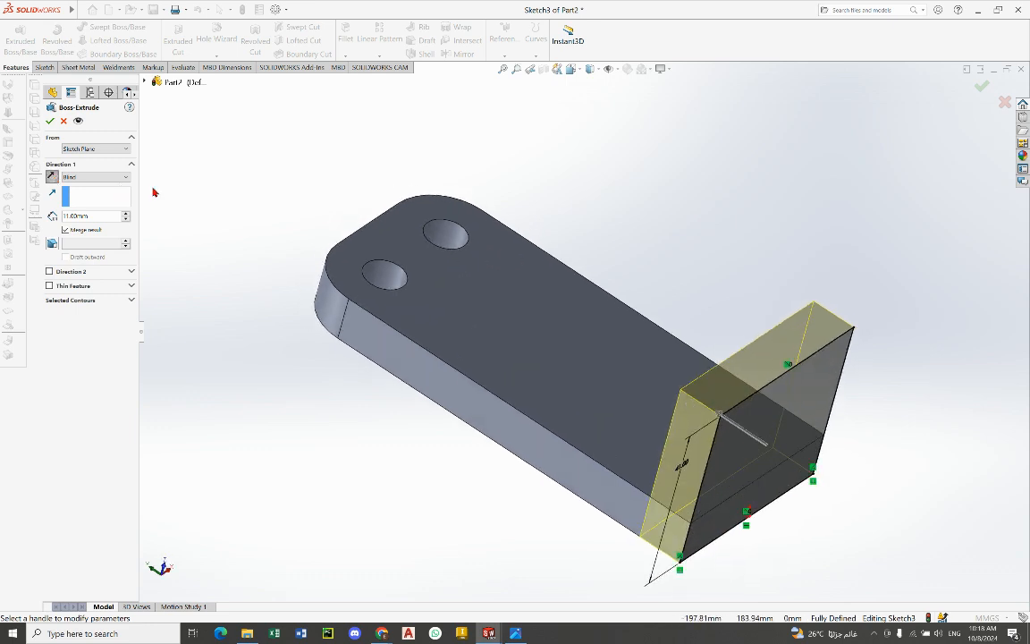
click(50, 125)
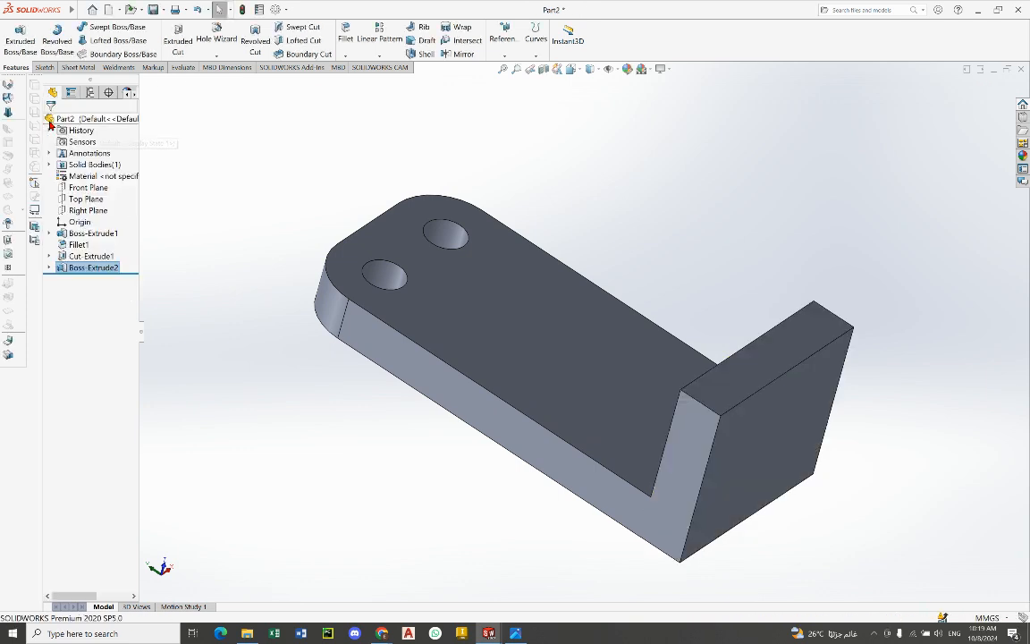
middle_drag(542, 262, 704, 326)
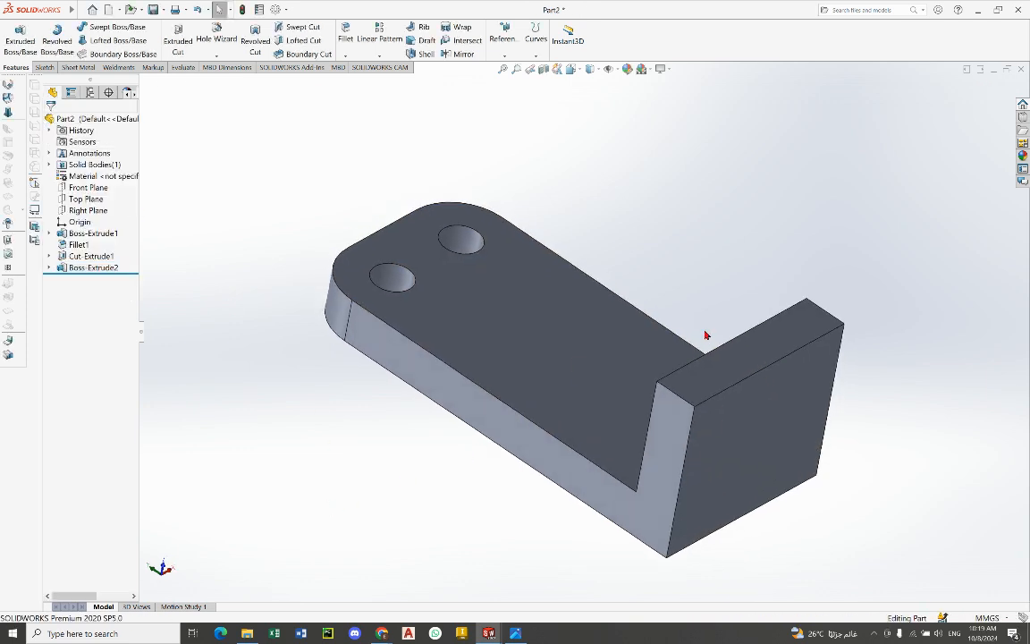
click(153, 11)
Step: Check the corner radius in the Part 3.PNG drawing, fillet the upright block's two upper corner edges with a 6 mm radius, and save
click(520, 635)
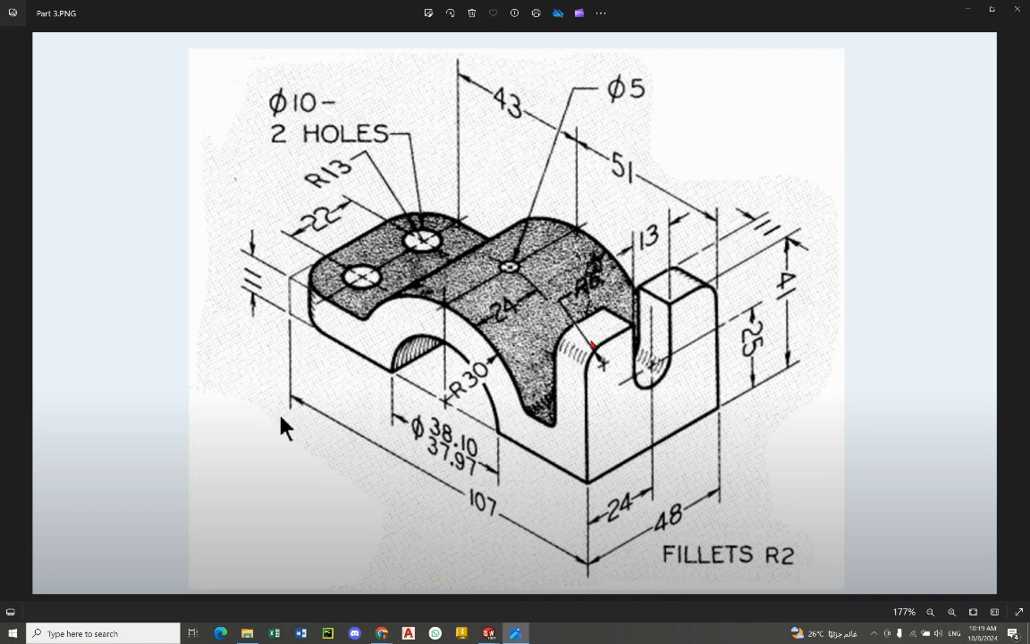
key(alt+Tab)
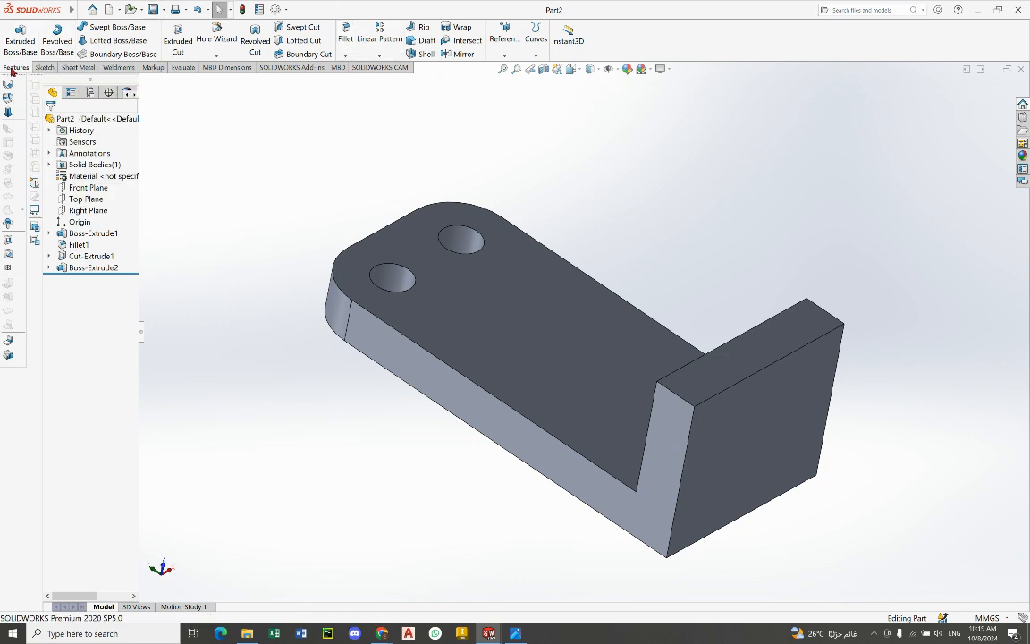
click(345, 37)
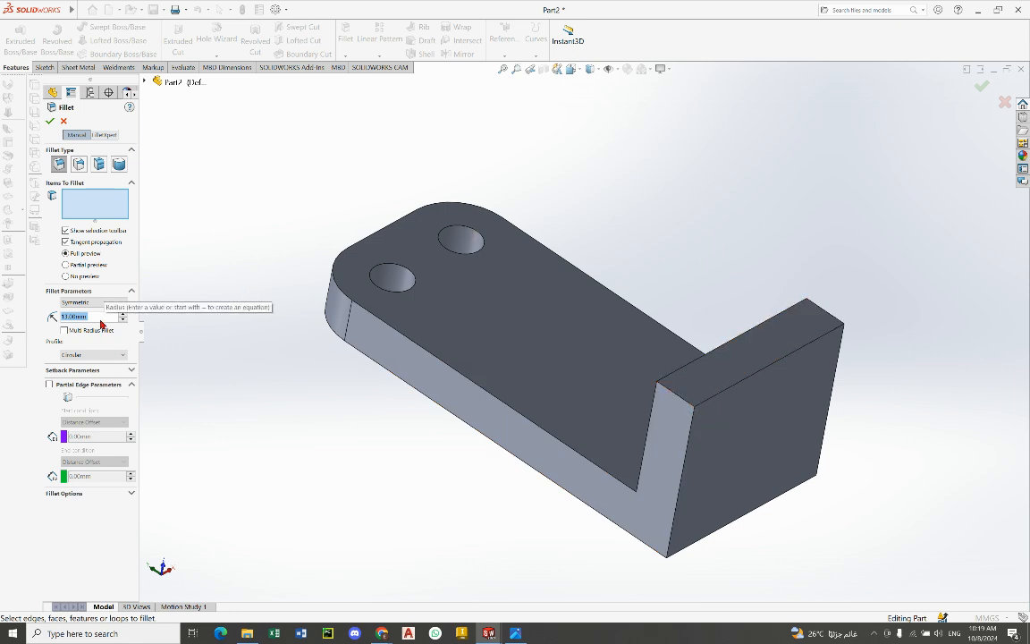
text(6)
key(Return)
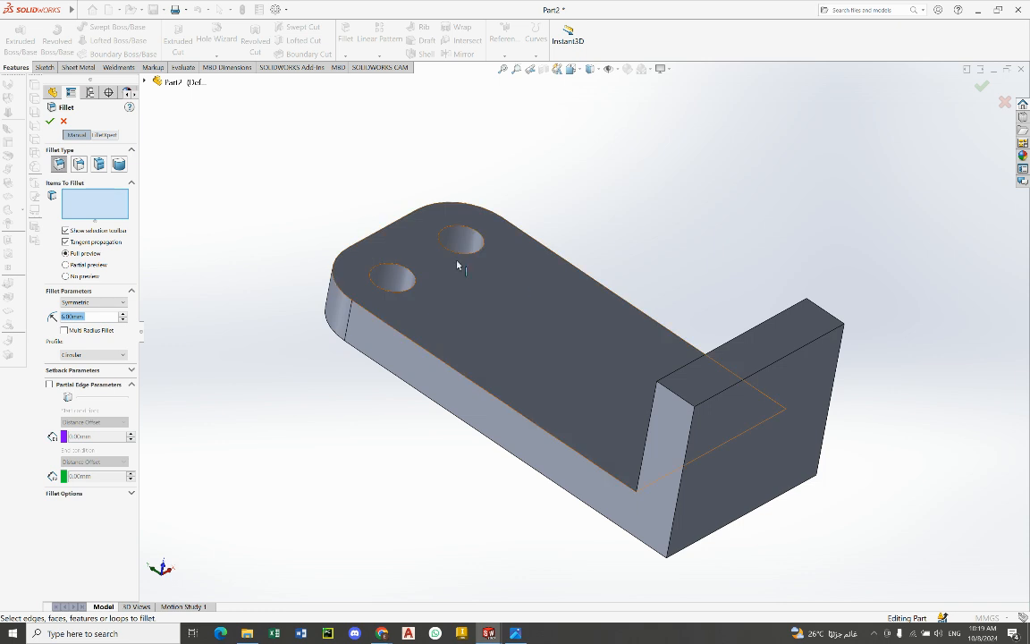
click(670, 394)
middle_drag(670, 395, 671, 356)
click(594, 404)
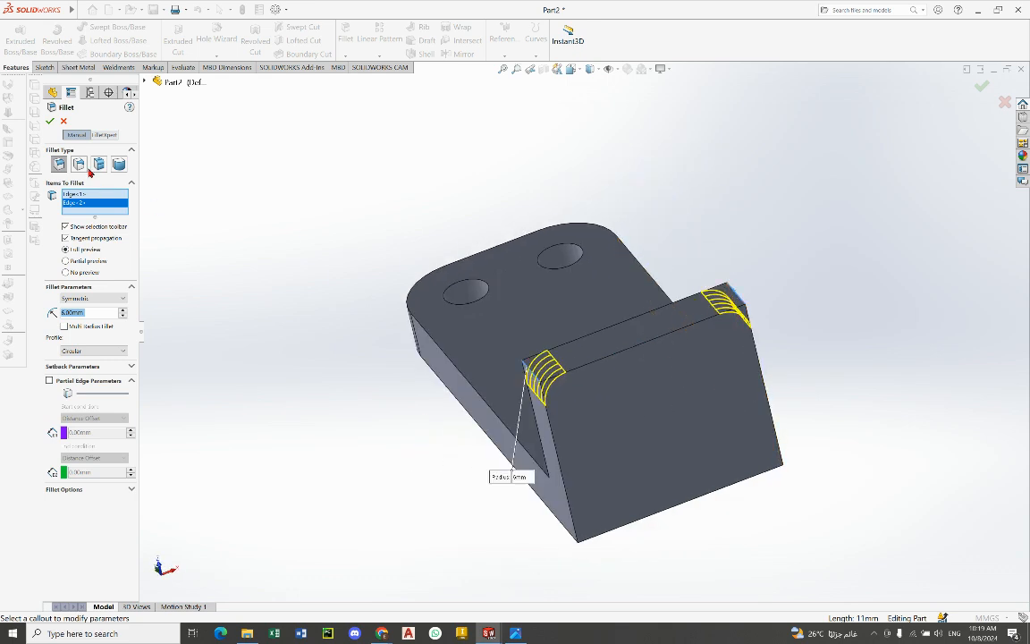
click(51, 125)
click(357, 186)
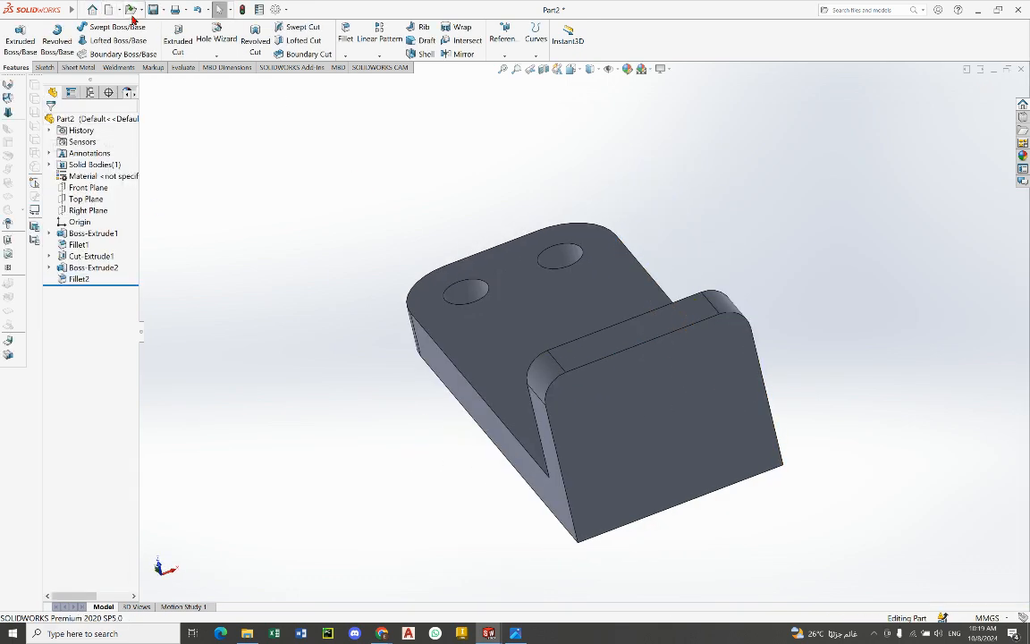
key(ctrl+s)
Step: Look at the Part 3.PNG drawing again and review the settings of the end block's corner fillet
click(516, 633)
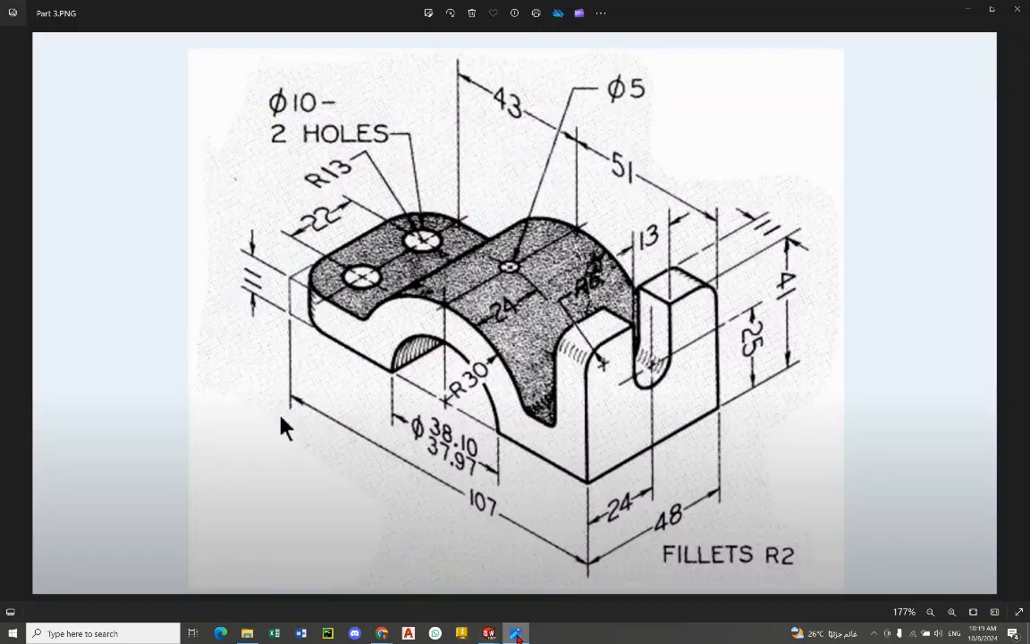
click(517, 635)
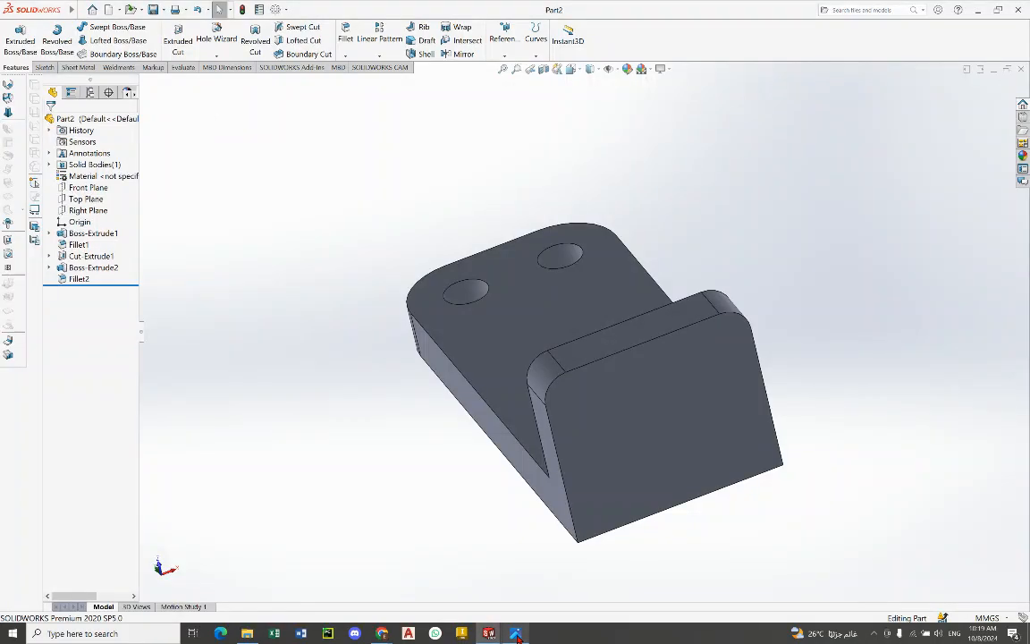
click(517, 636)
key(alt+Tab)
click(76, 268)
click(76, 278)
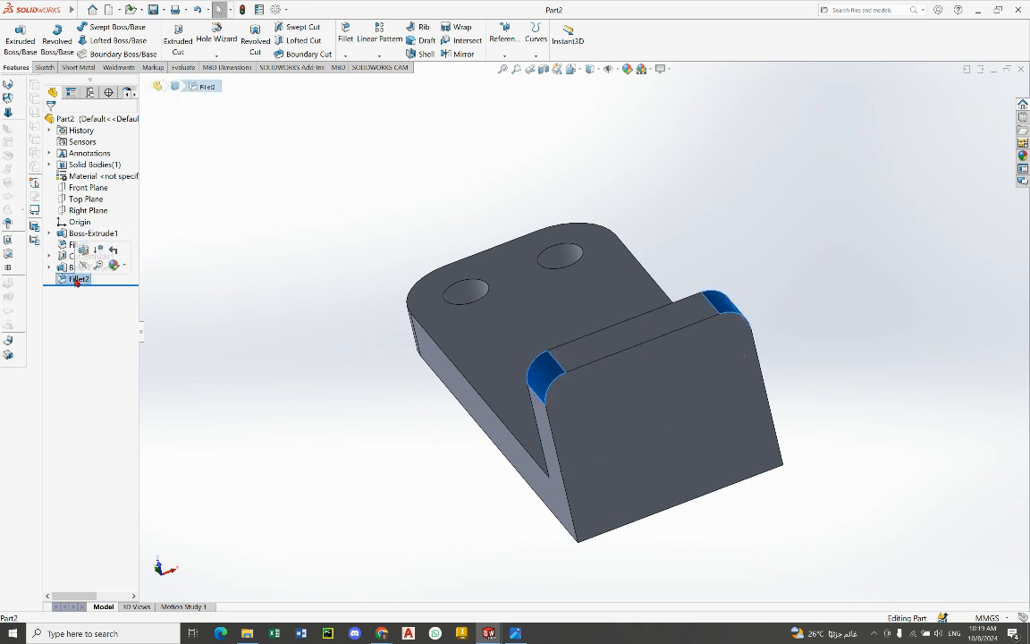
click(225, 351)
click(82, 279)
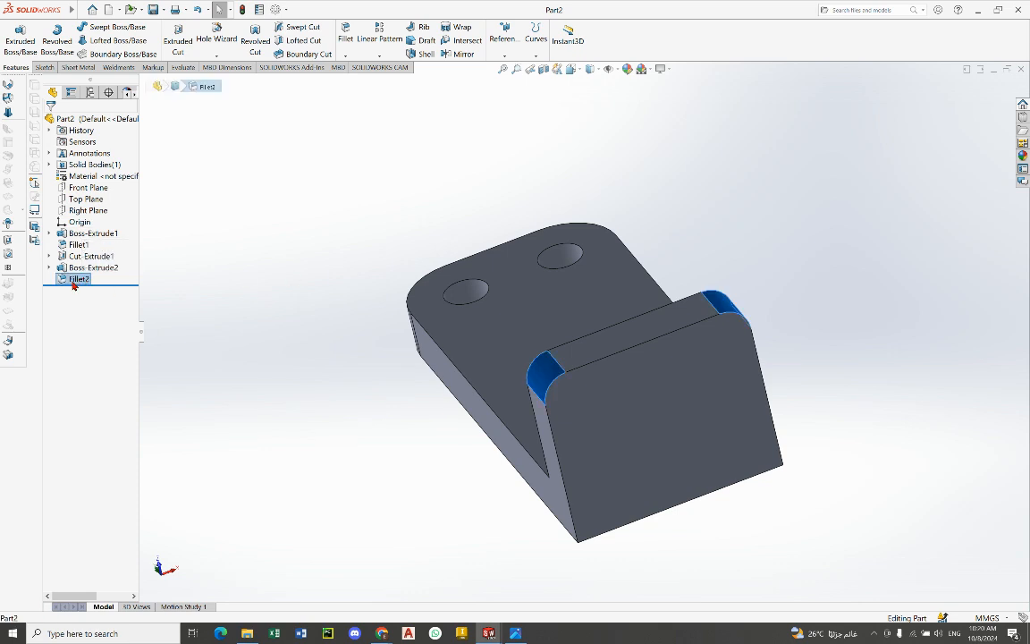
right_click(76, 282)
click(82, 255)
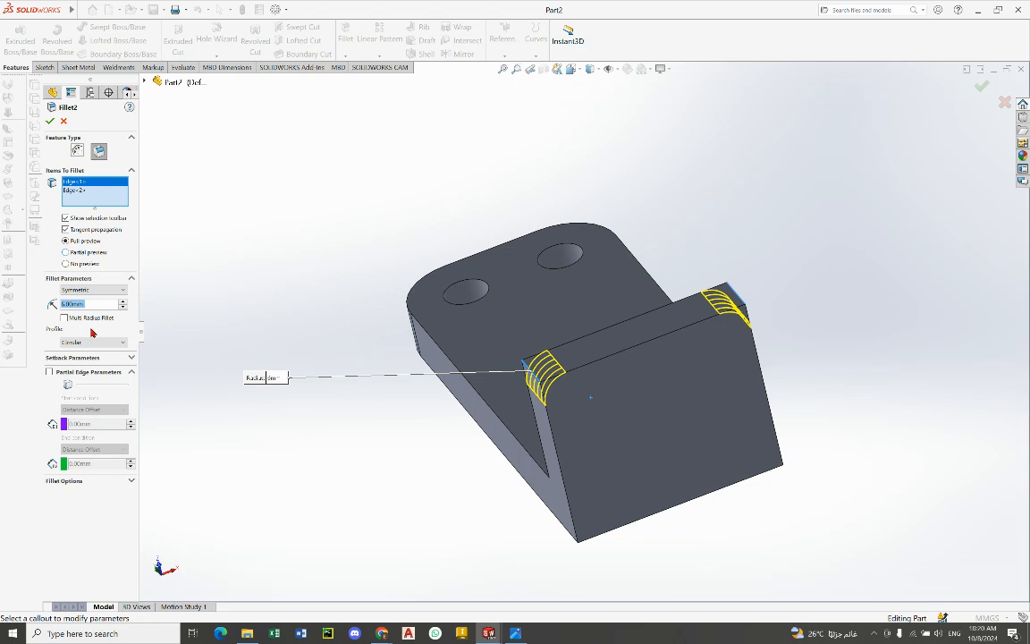
click(50, 121)
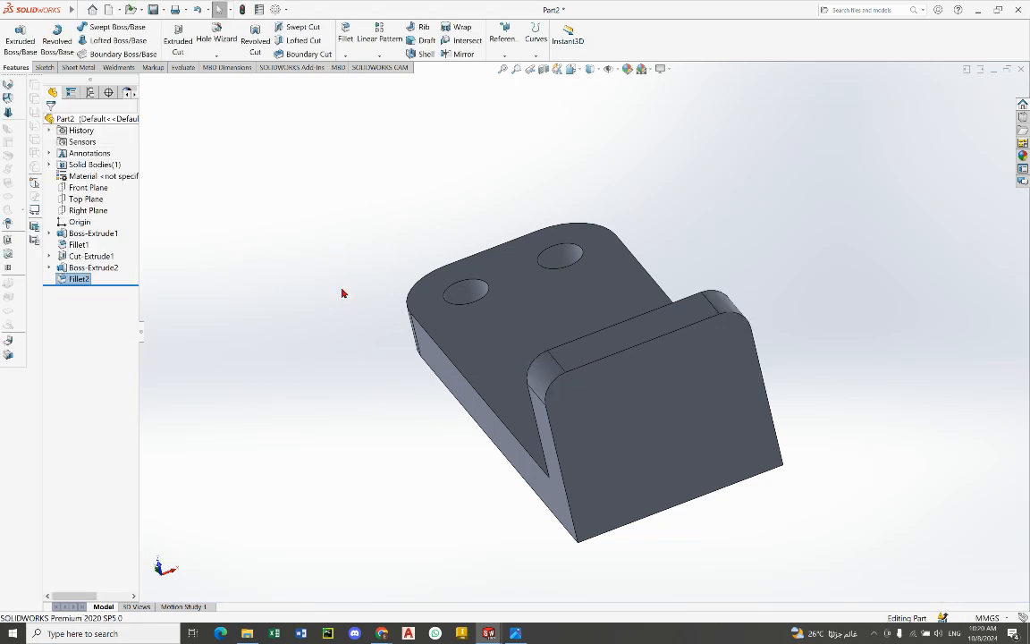
Step: Check the slot in the Part 3.PNG drawing, view the end block's outer face straight on, and open a sketch on it
key(alt+Tab)
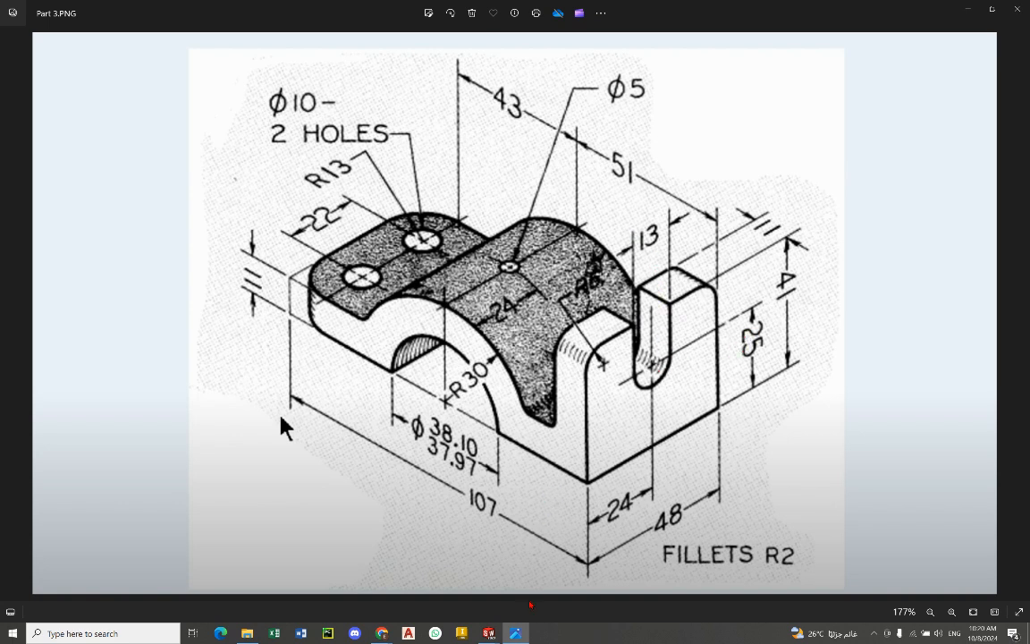
click(488, 632)
click(650, 397)
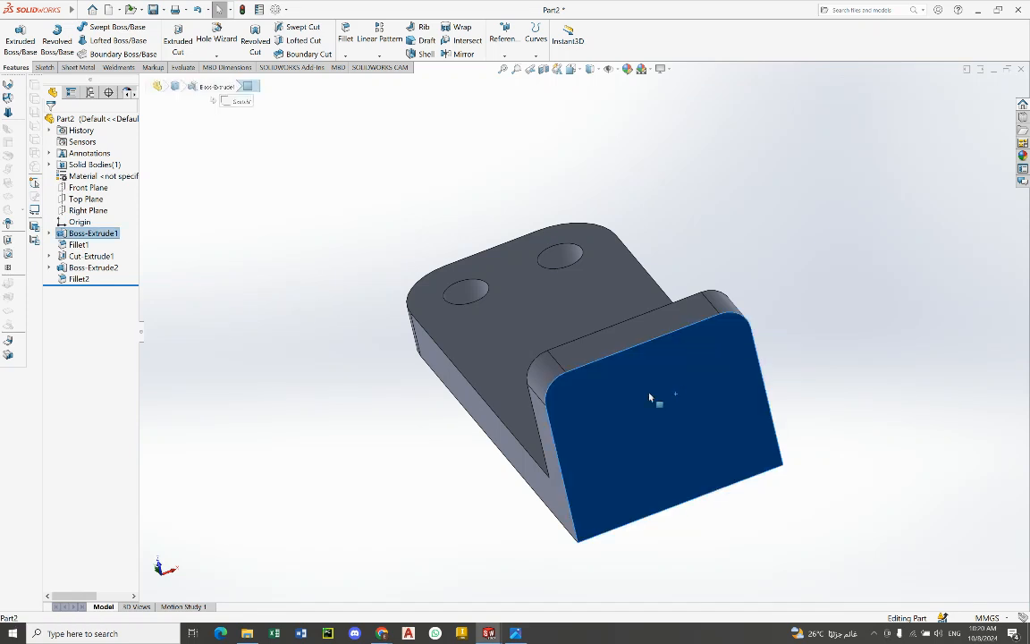
right_click(649, 397)
click(658, 360)
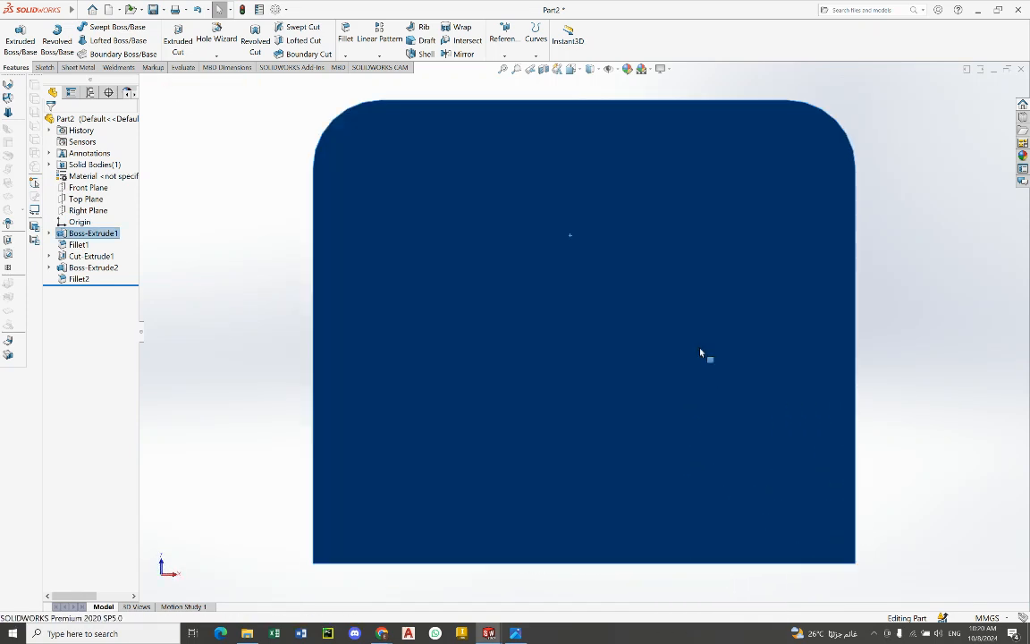
key(f)
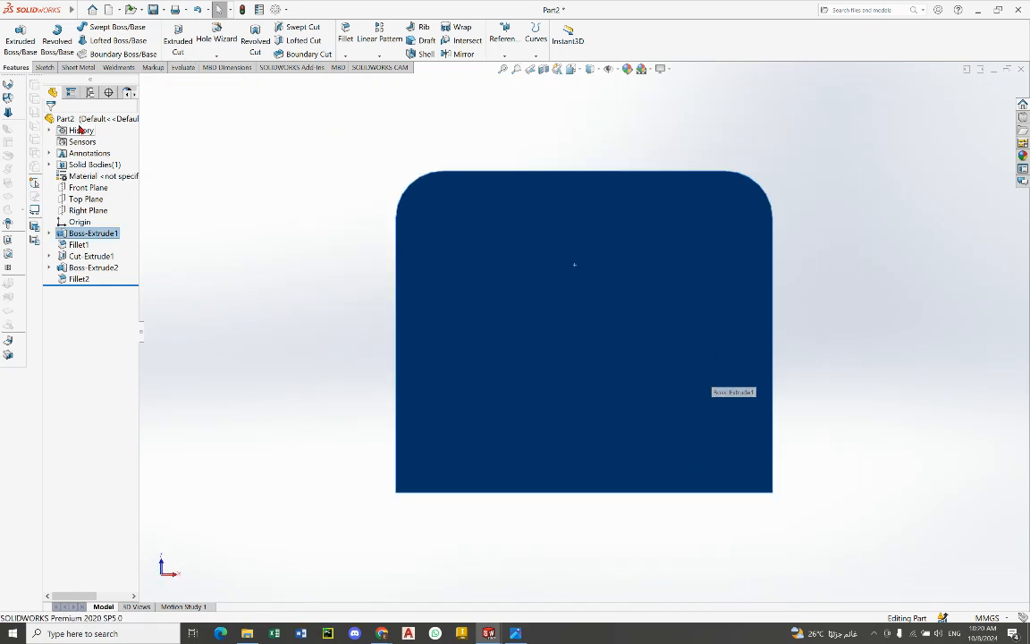
click(43, 69)
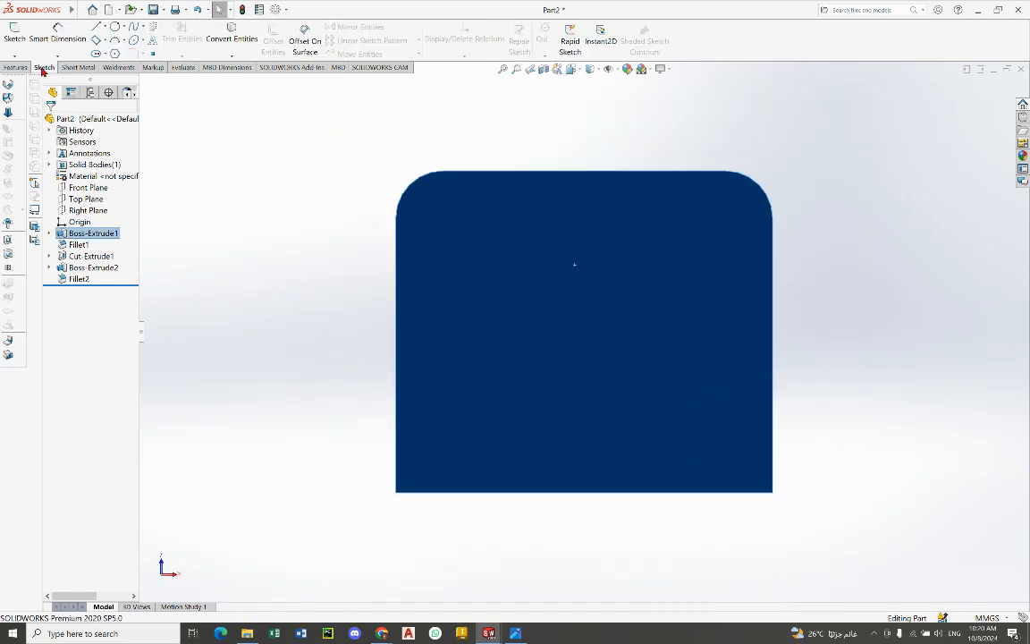
click(14, 33)
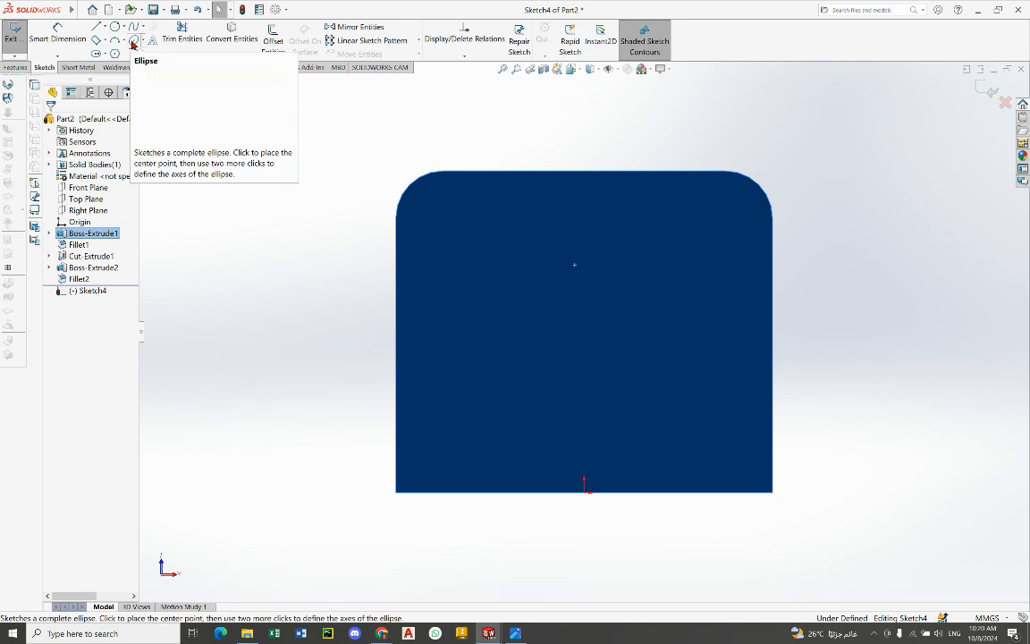
Step: Sketch a closed U-shaped slot about 8 mm wide with straight sides about 18 mm long, running down from the block's upper edge
click(104, 27)
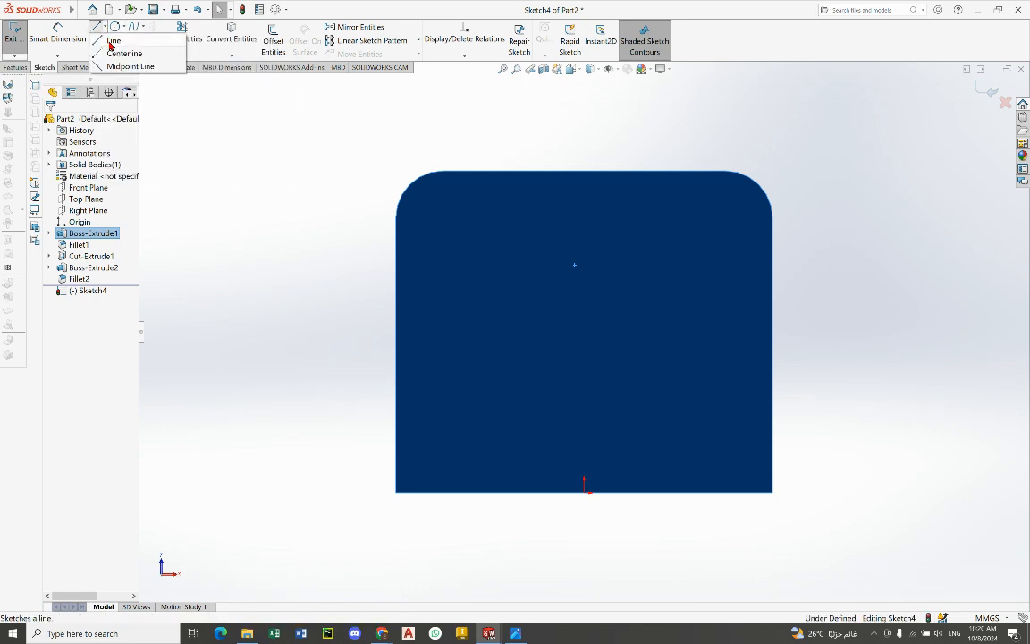
click(111, 42)
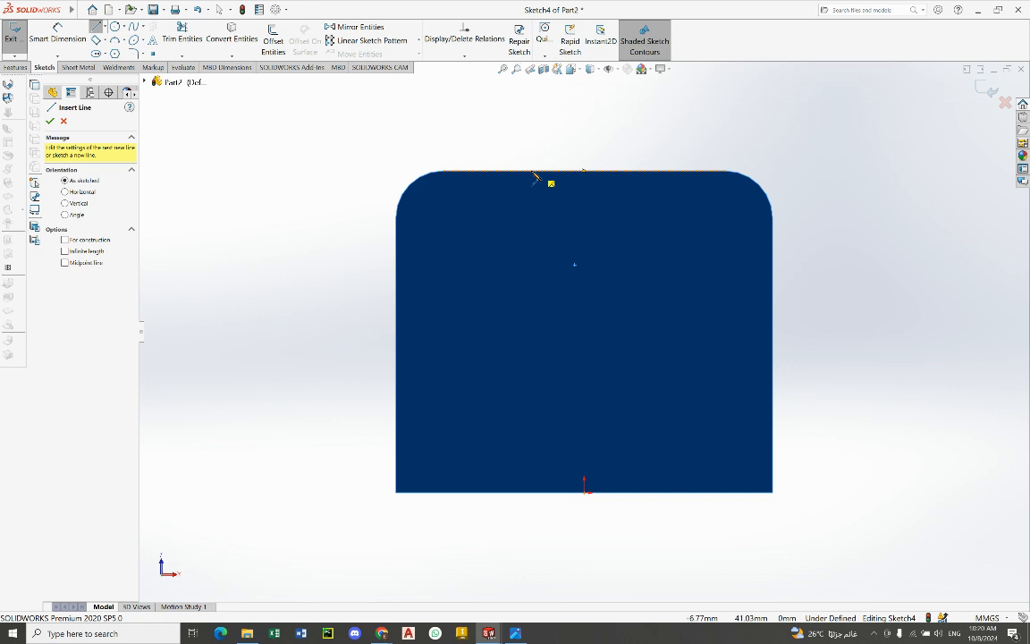
click(533, 173)
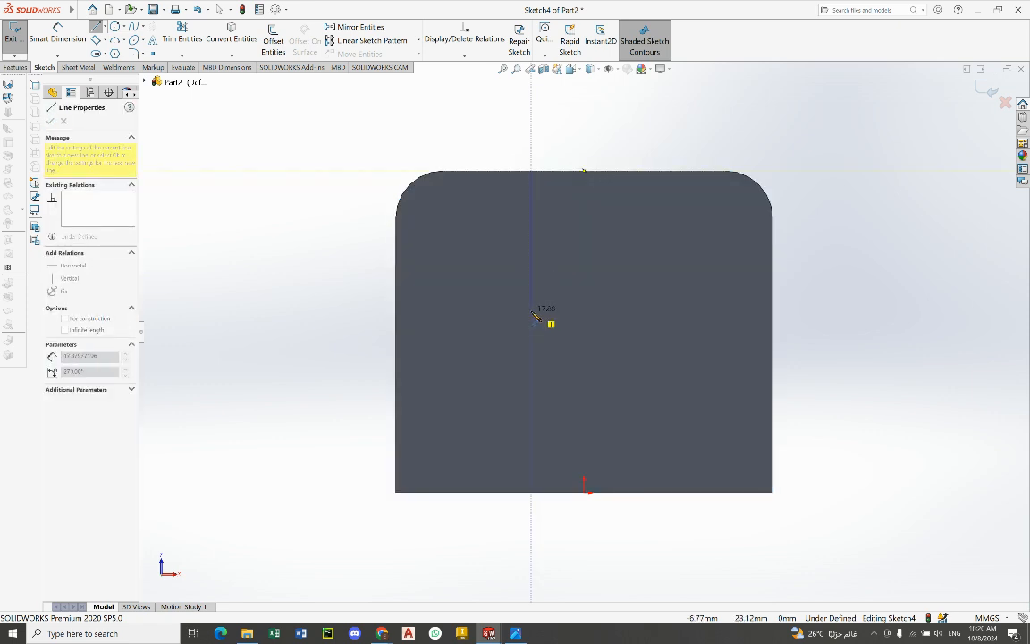
click(534, 315)
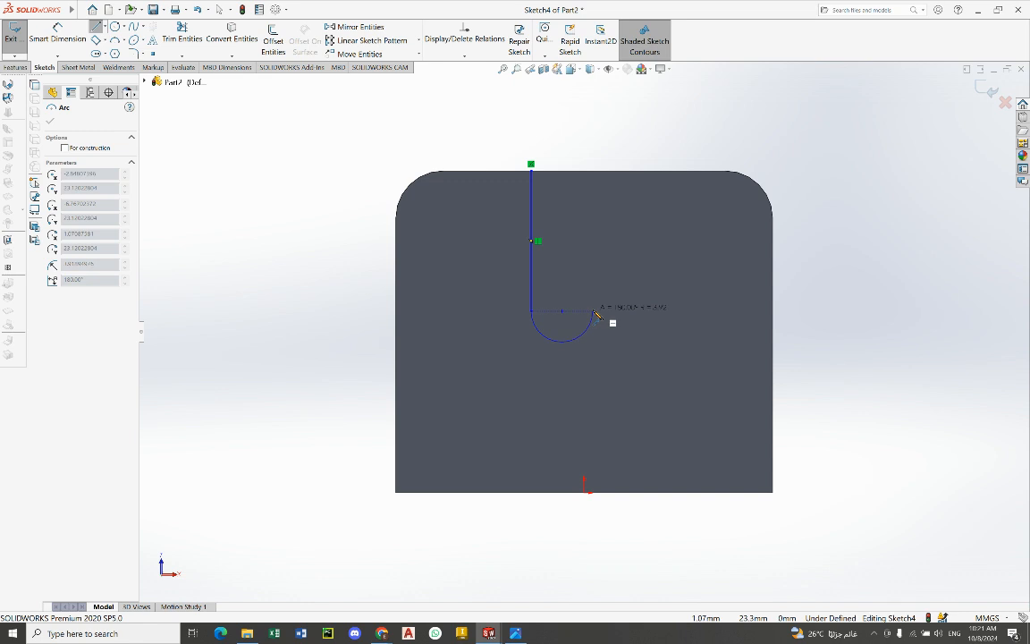
click(594, 311)
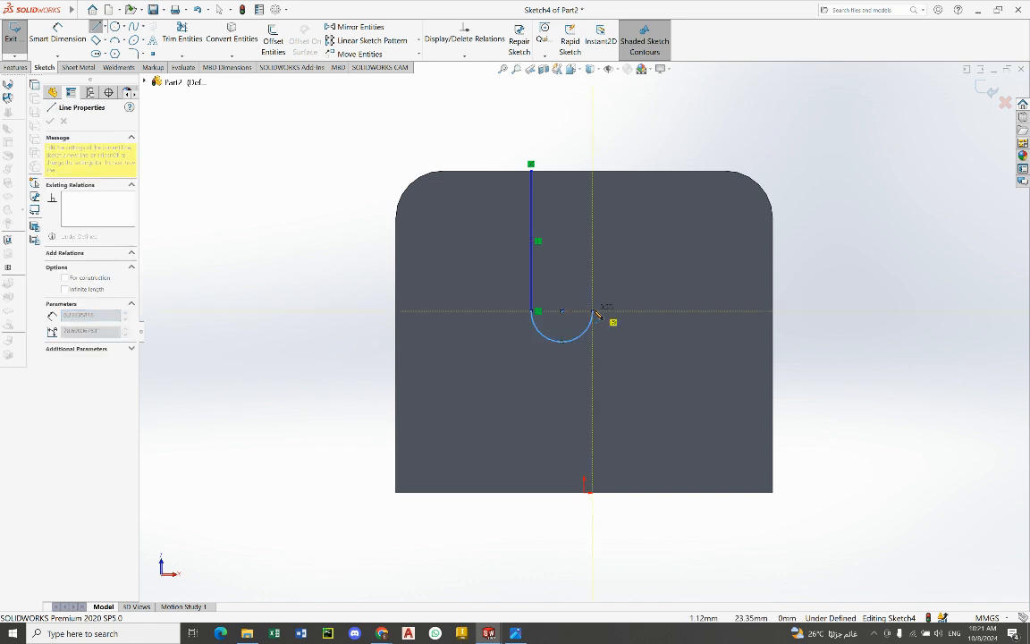
click(595, 171)
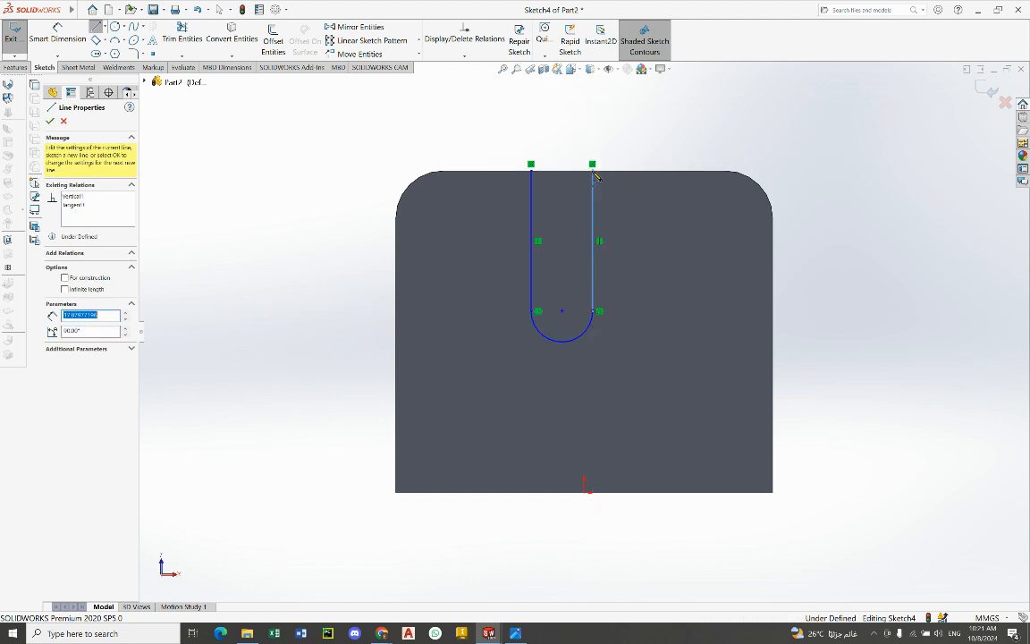
click(531, 166)
right_click(487, 136)
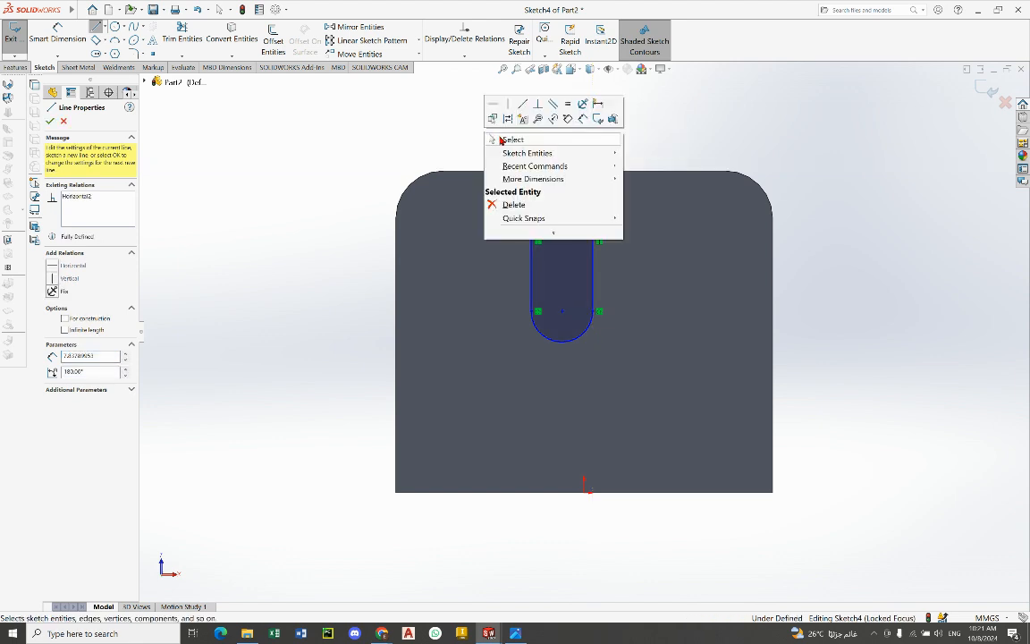
click(508, 141)
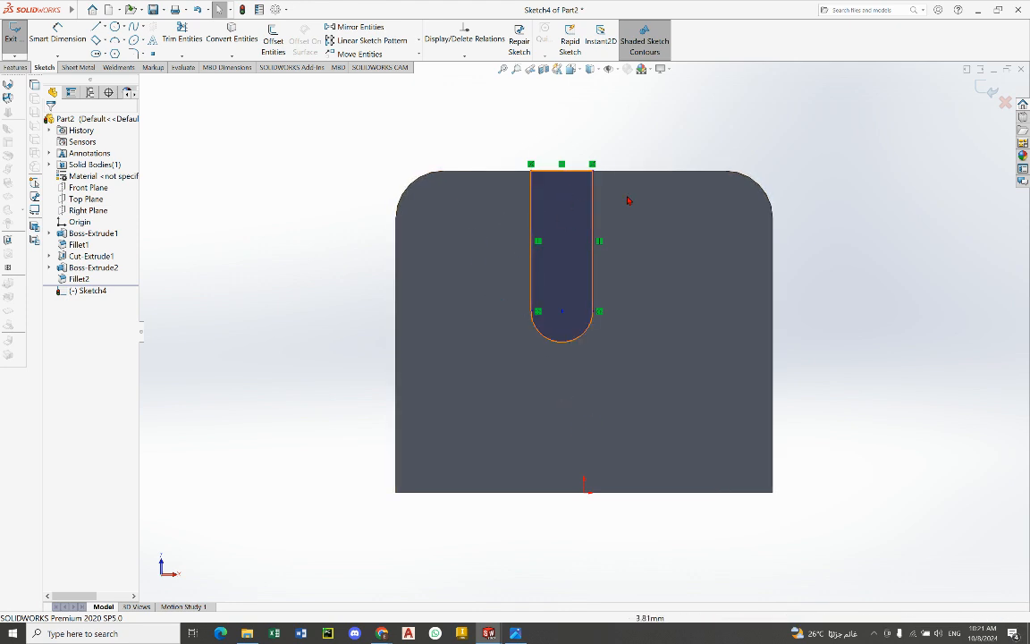
Step: Check the slot in the Part 3.PNG drawing and dimension the slot arc's center 25 mm above the block's bottom edge
click(515, 633)
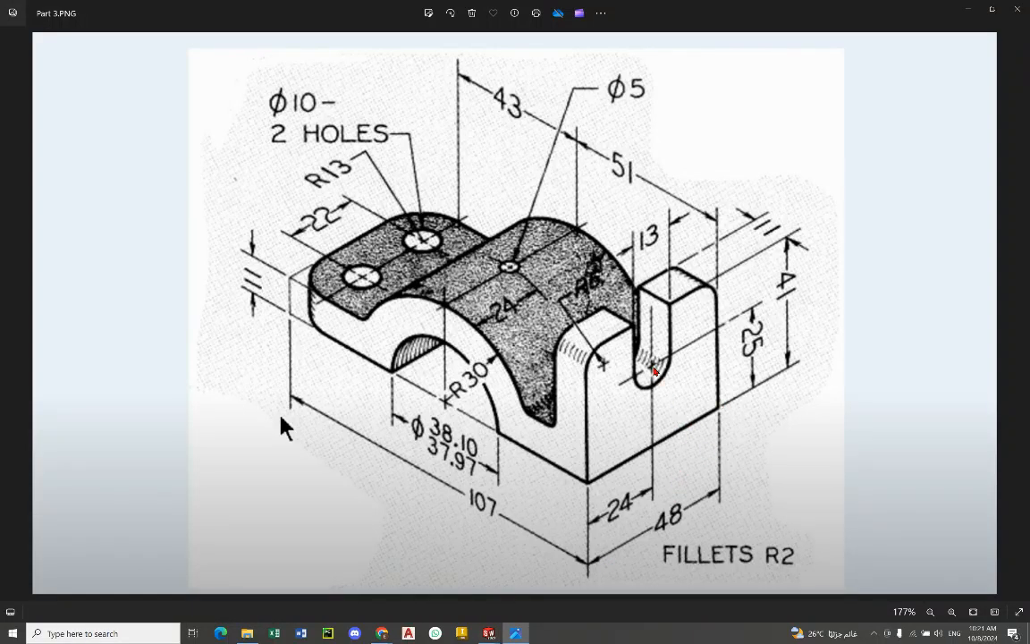
click(966, 9)
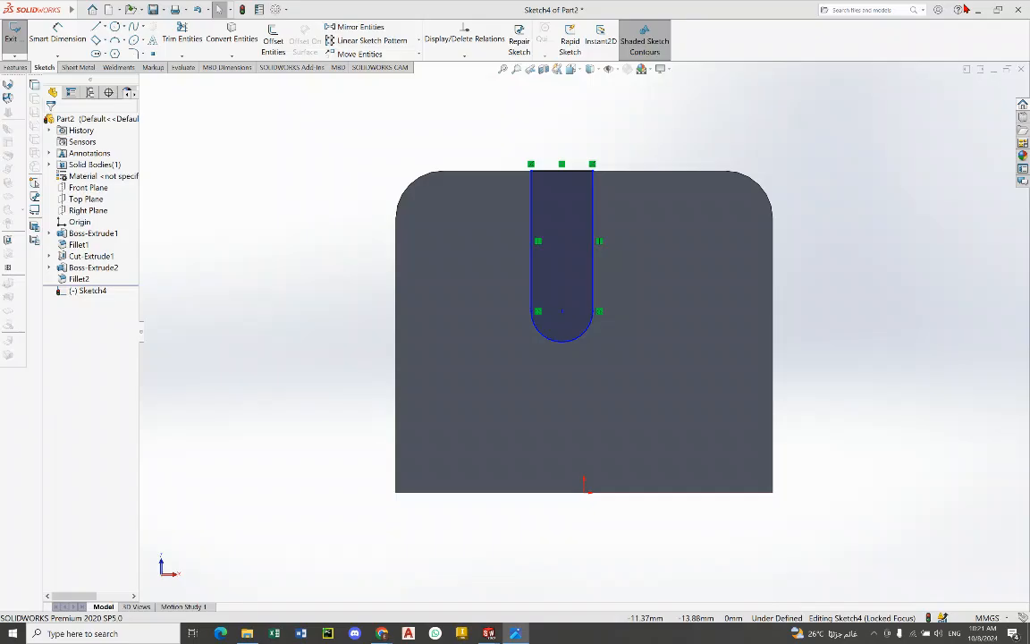
click(63, 36)
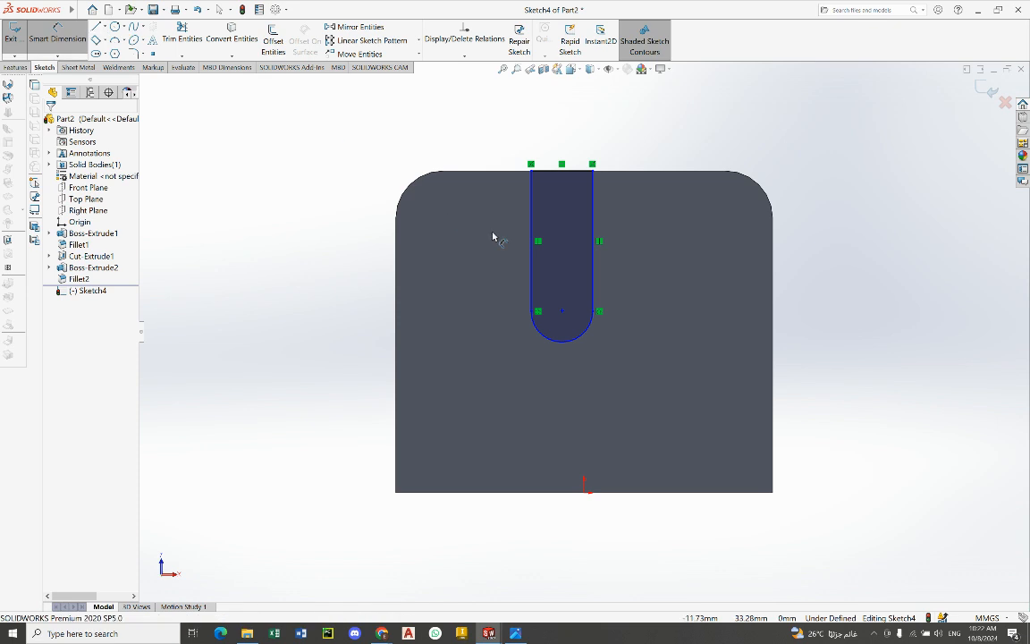
click(521, 493)
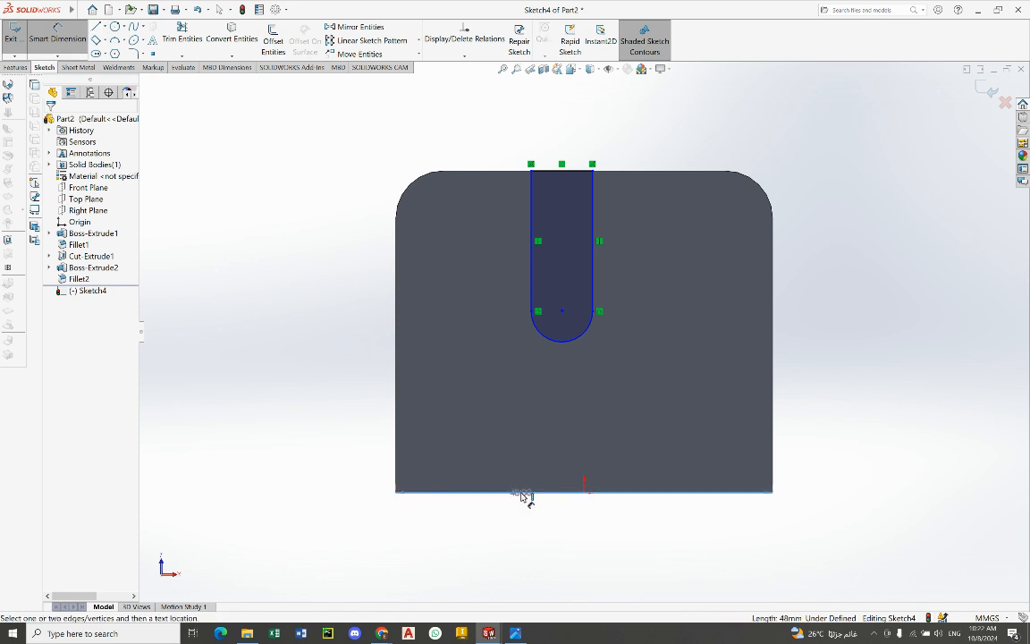
click(561, 311)
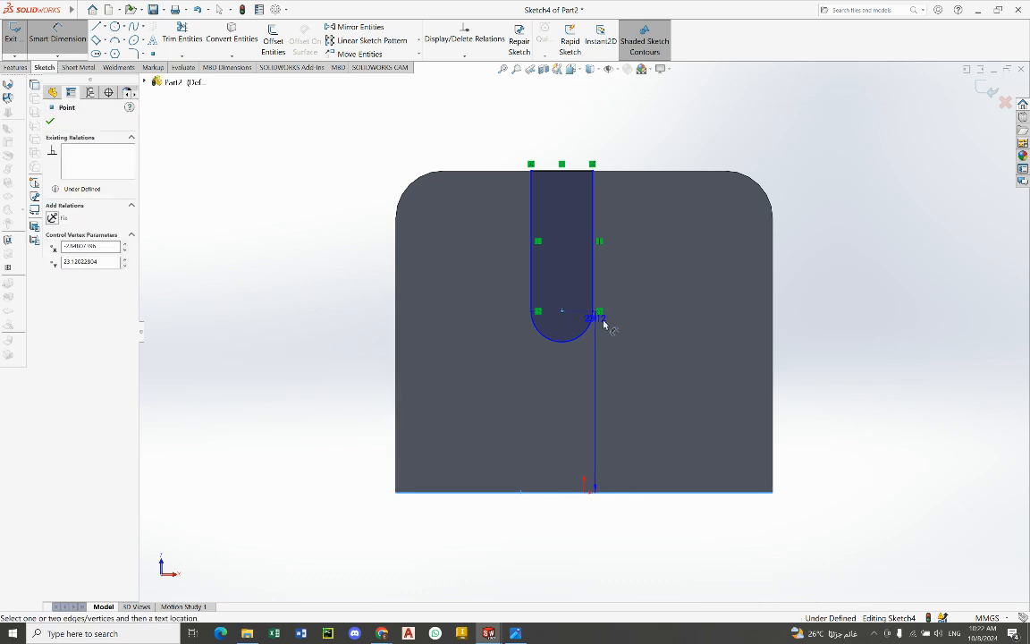
click(655, 352)
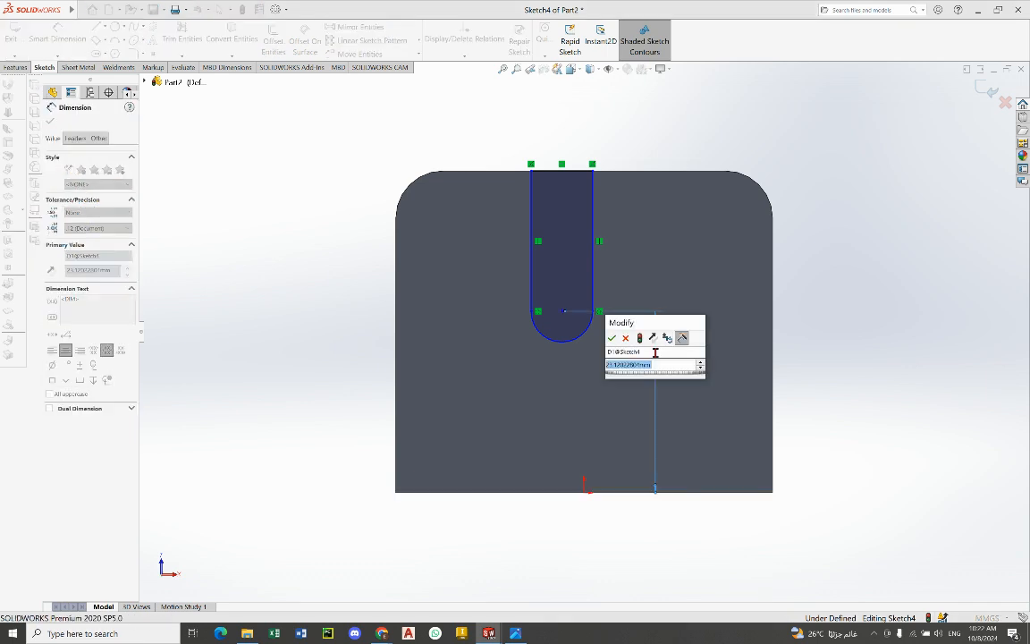
text(25)
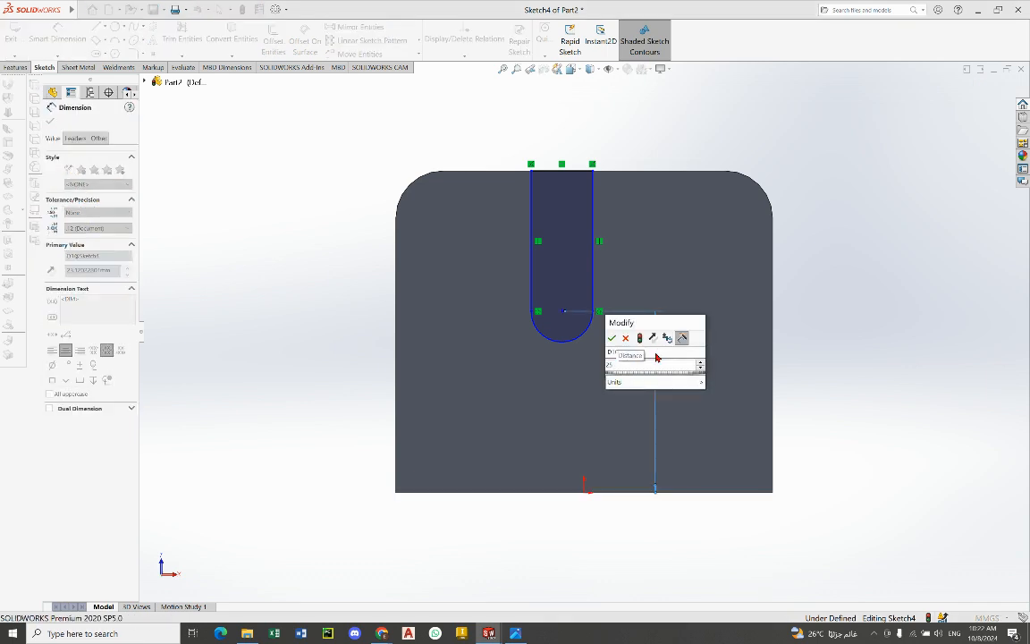
key(Return)
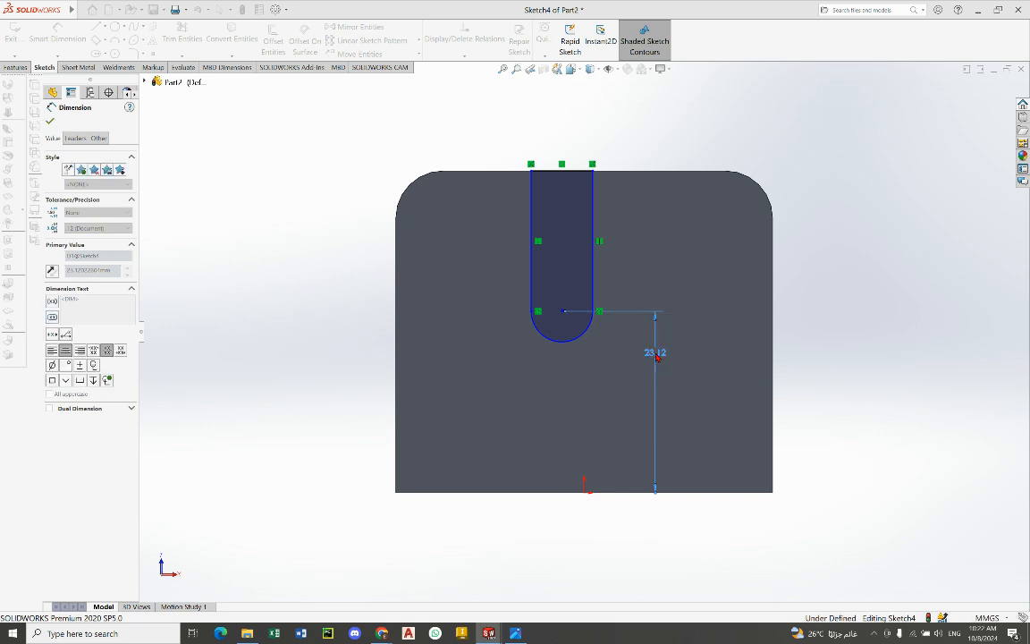
click(51, 122)
key(Escape)
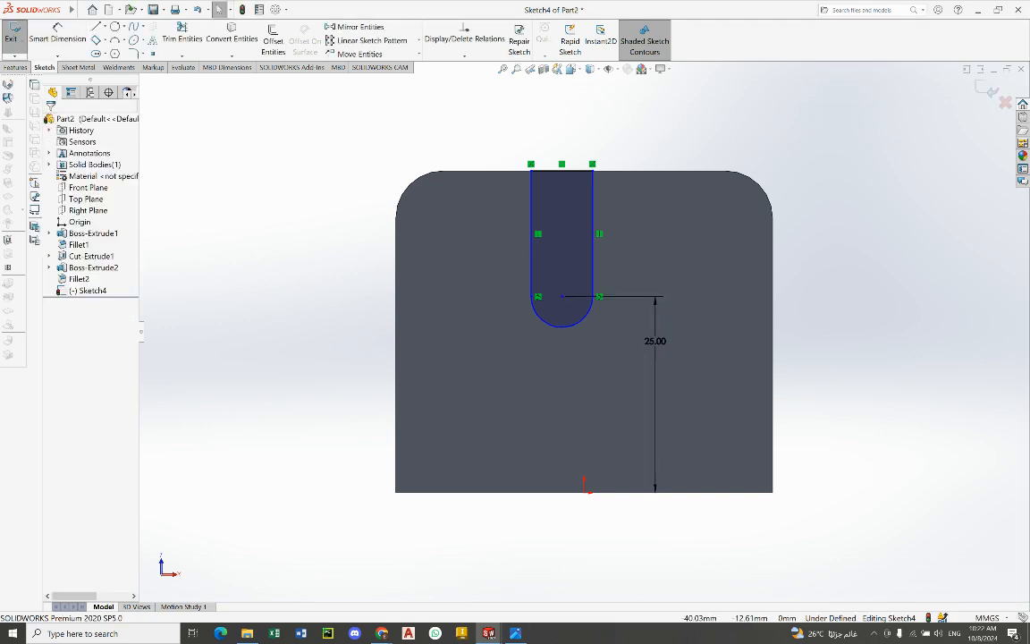
Step: Check the slot's width in the Part 3.PNG drawing and dimension the slot's bottom arc with a radius of 13/2 mm
click(515, 632)
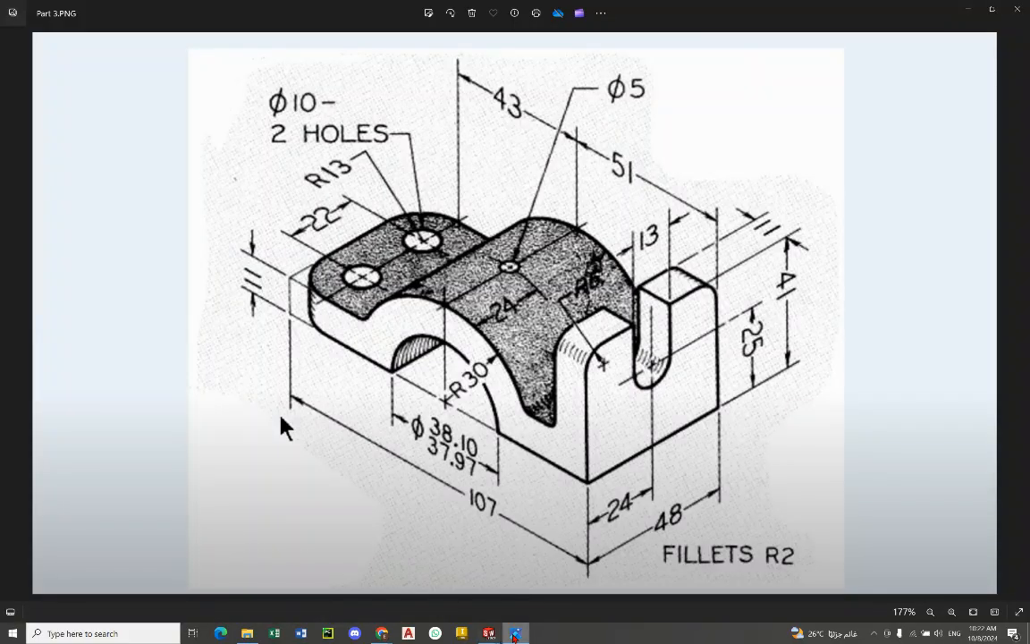
click(515, 633)
click(515, 633)
click(517, 631)
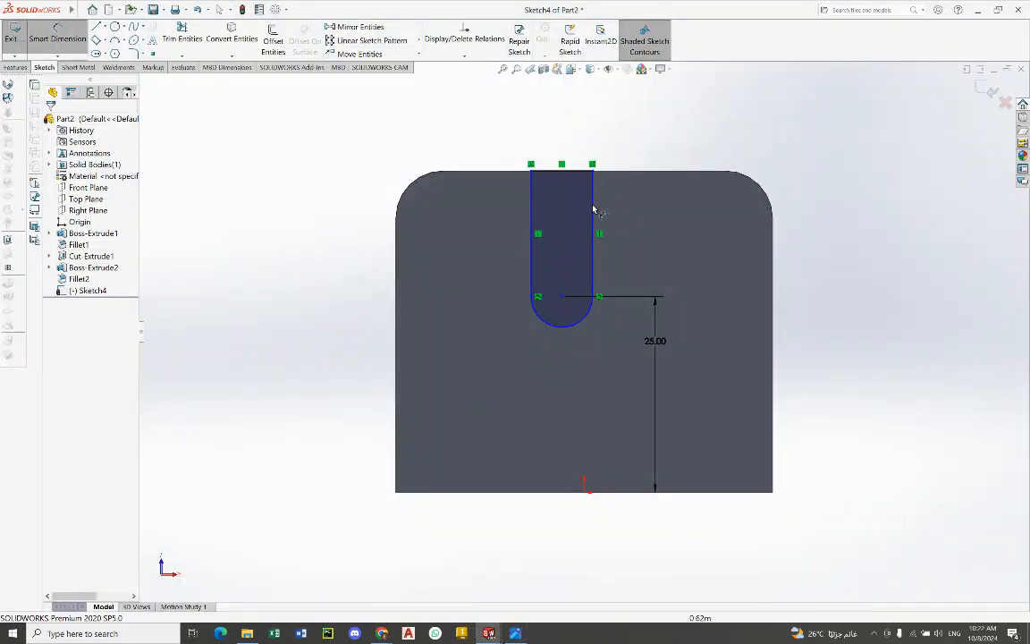
click(560, 329)
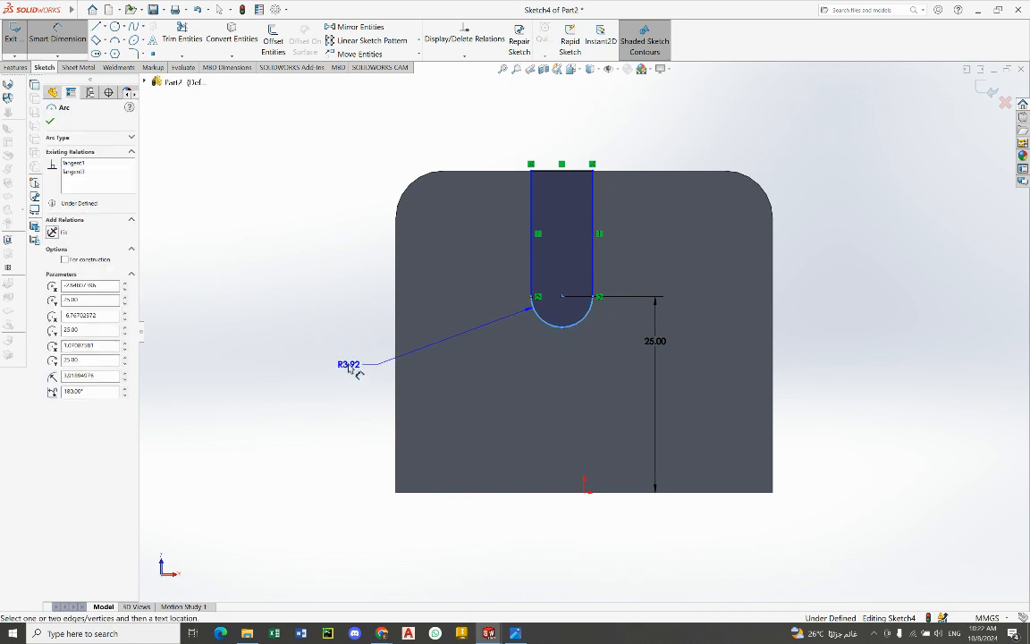
click(349, 368)
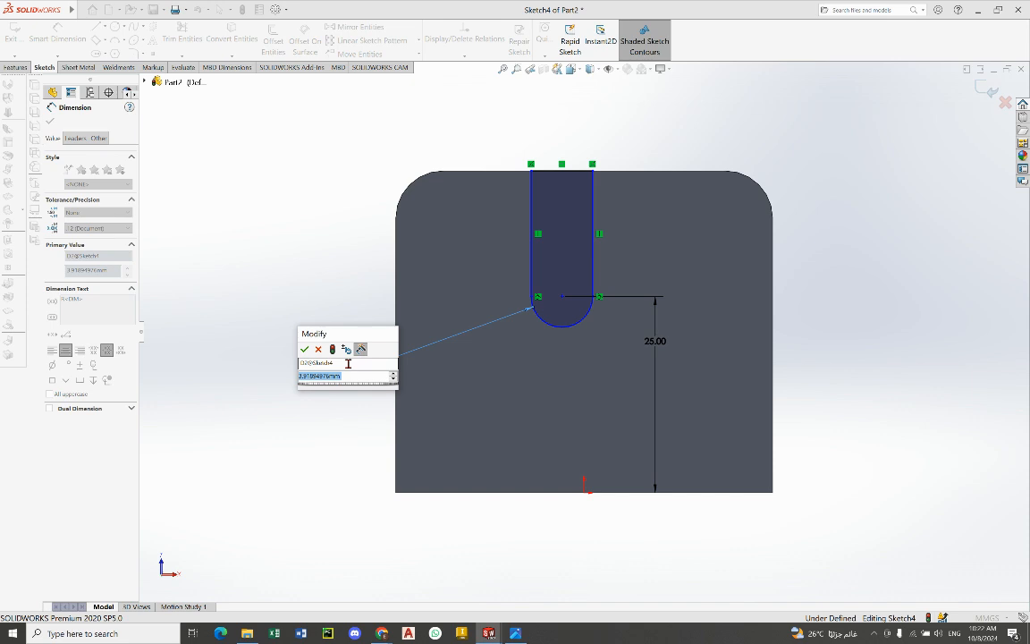
text(13/2)
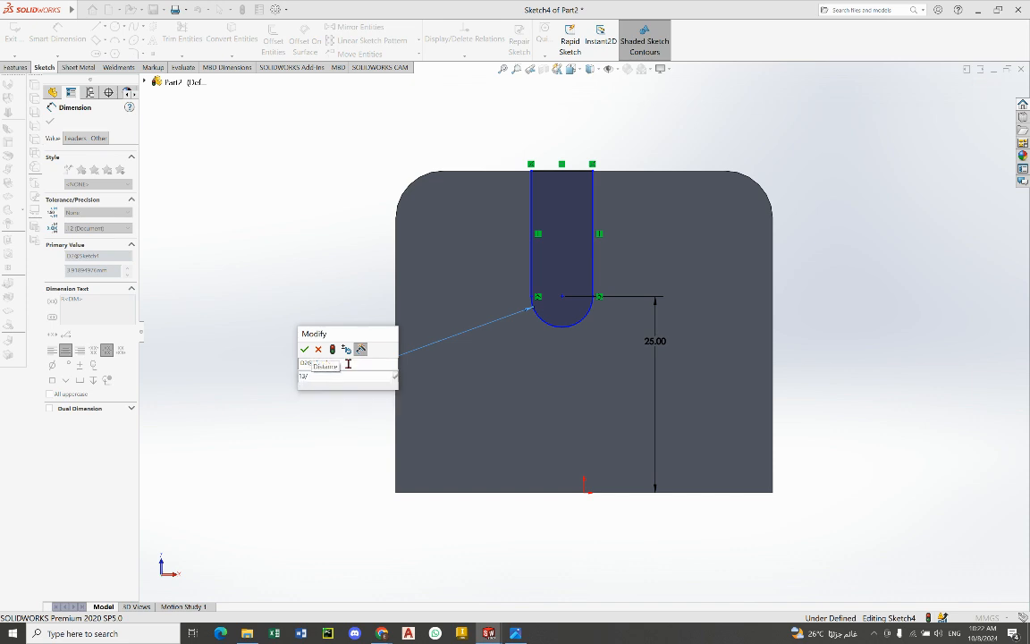
key(Return)
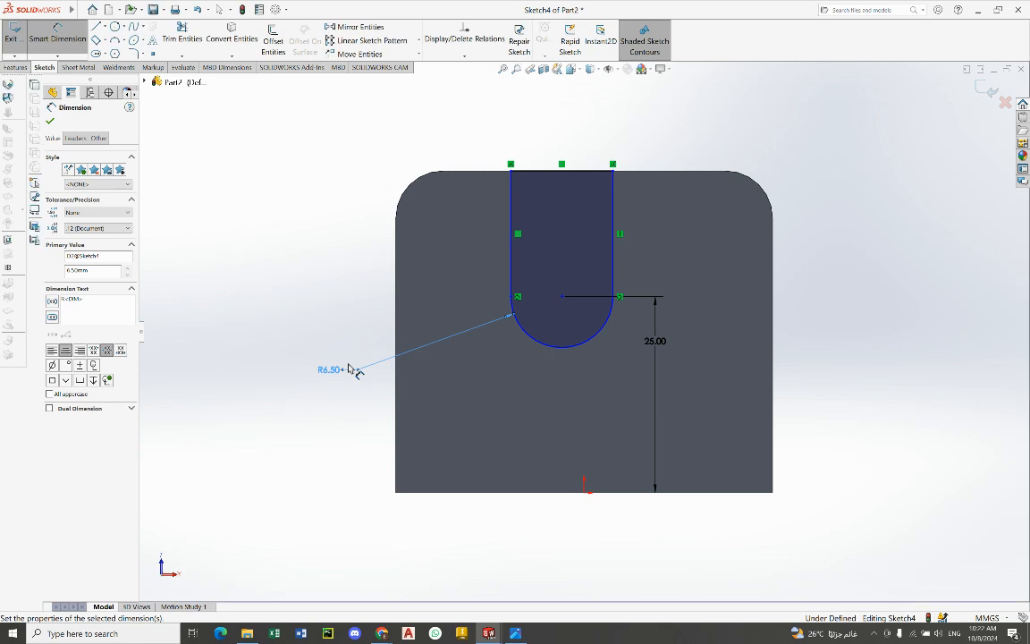
Step: Recheck the slot's width in the Part 3.PNG drawing and enter 13/2 again as the slot arc's radius
click(516, 632)
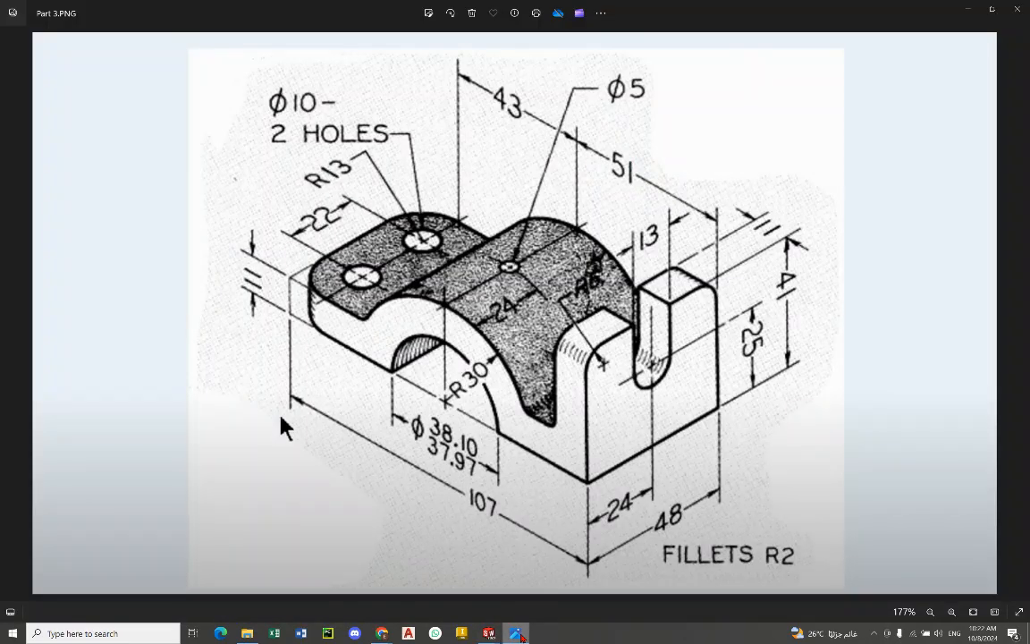
key(alt+Tab)
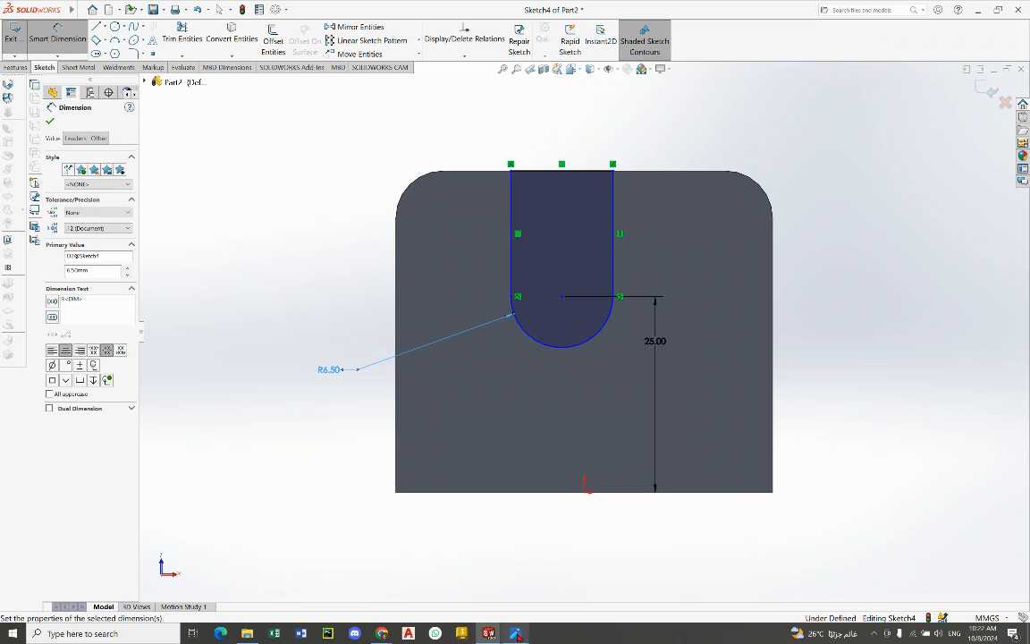
double_click(330, 369)
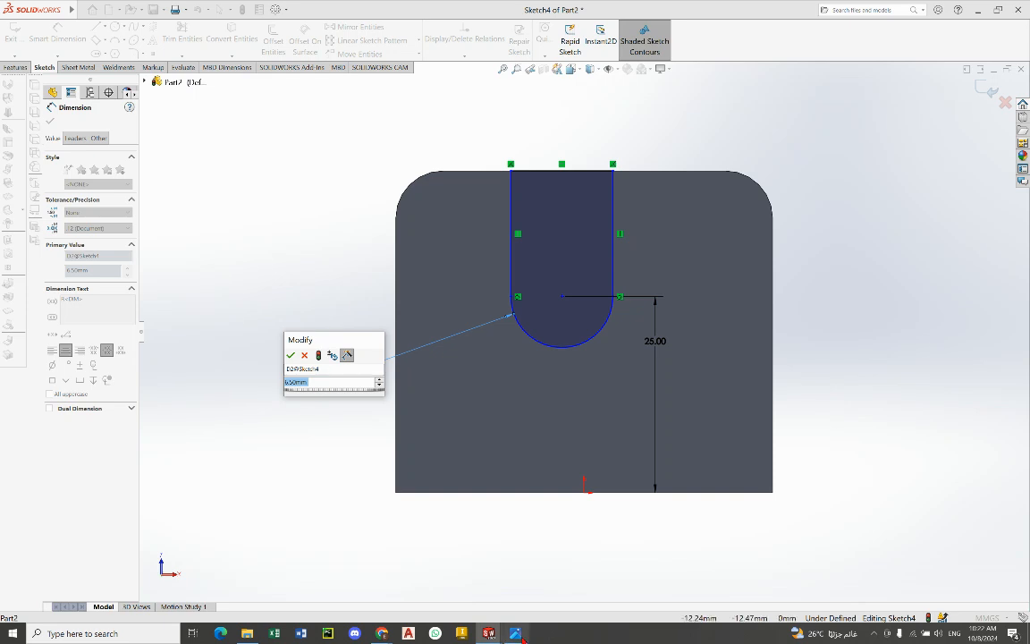
key(alt+Tab)
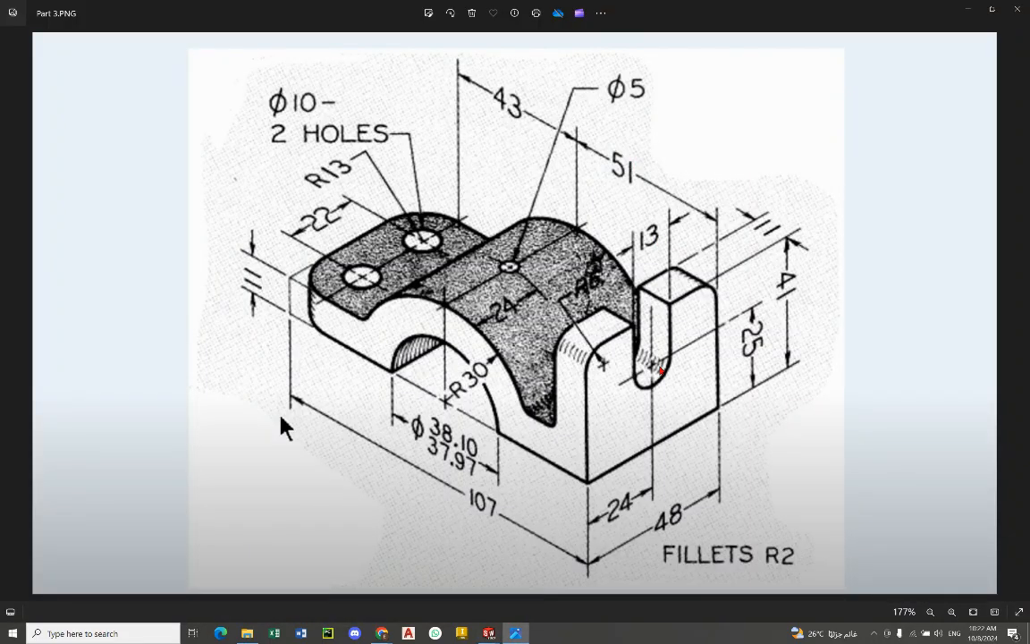
key(alt+Tab)
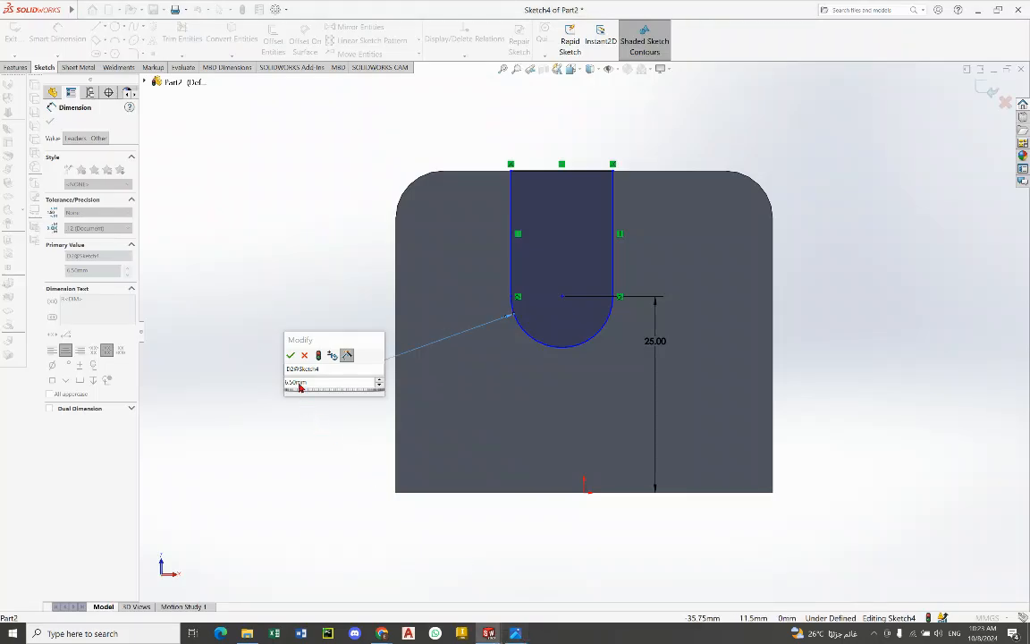
double_click(317, 384)
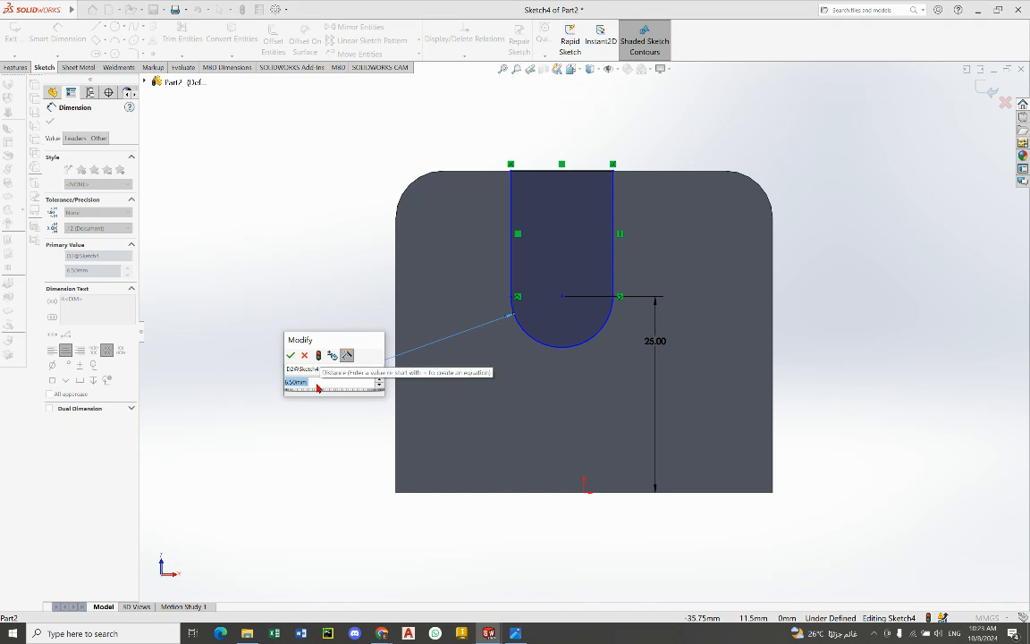
text(13/2)
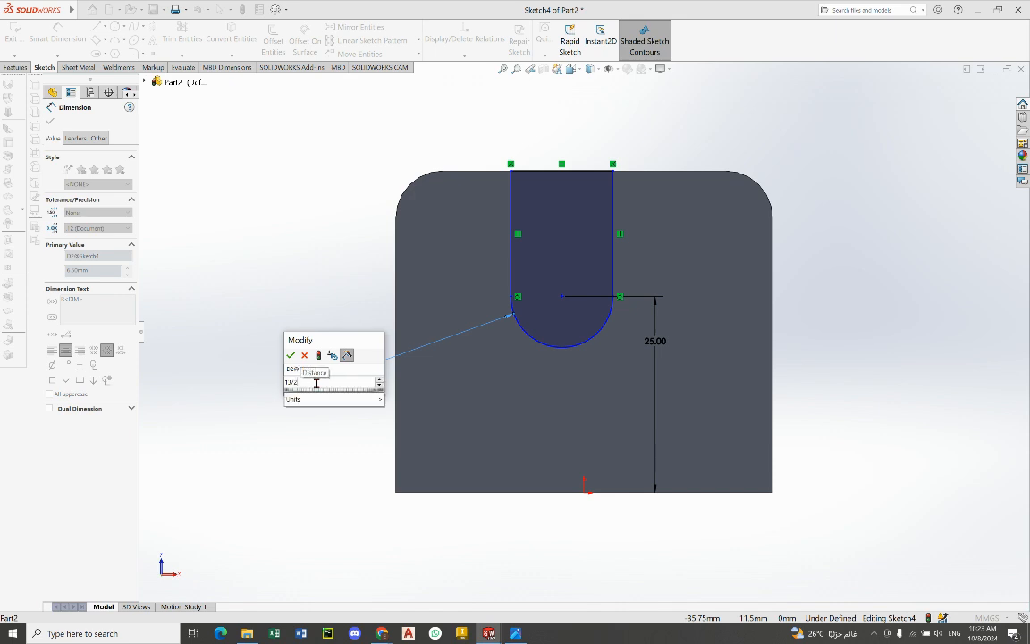
key(Return)
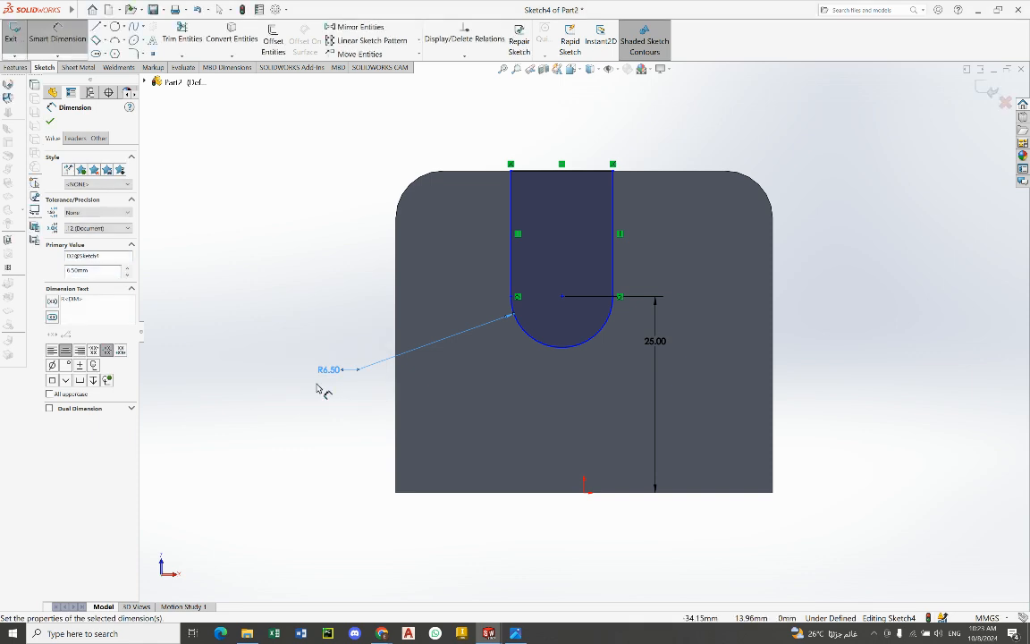
Step: Look up the slot's horizontal position on the end block in the Part 3.PNG drawing
click(516, 629)
key(alt+Tab)
key(alt+Tab)
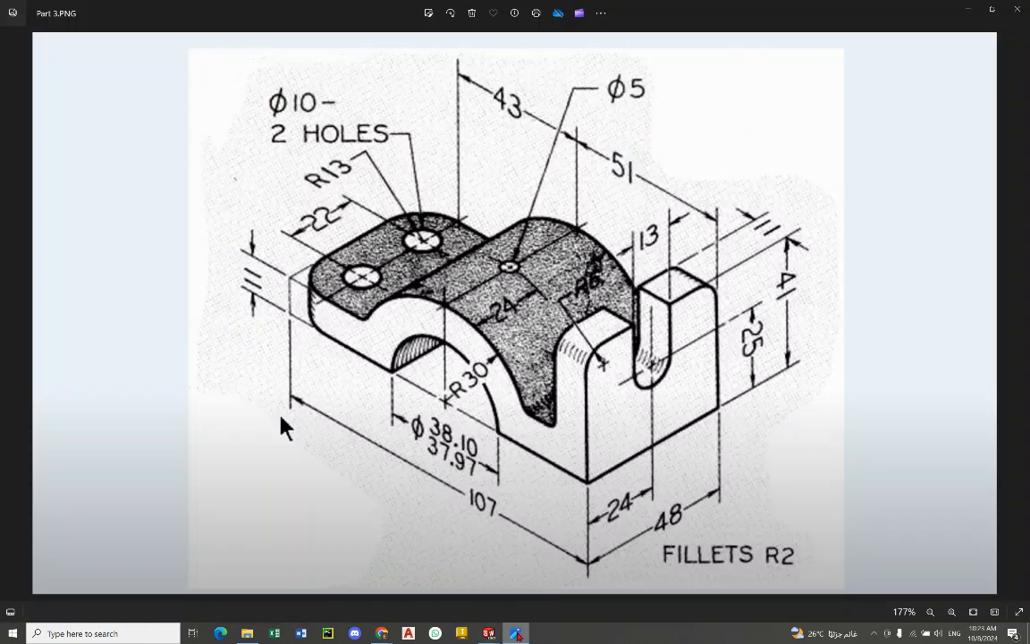
key(alt+Tab)
key(alt+Tab)
click(515, 633)
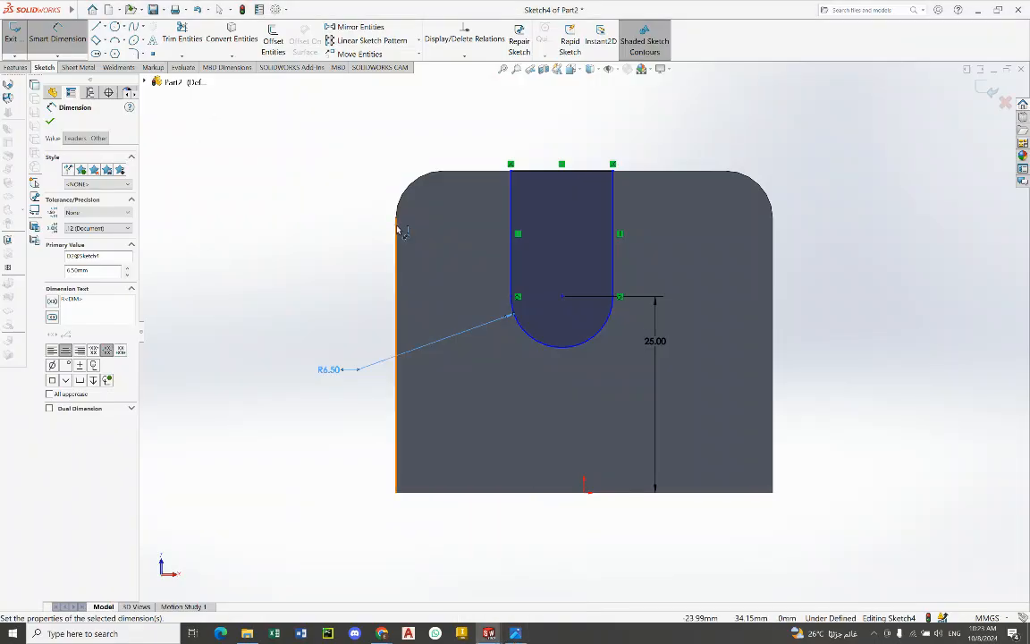
click(51, 125)
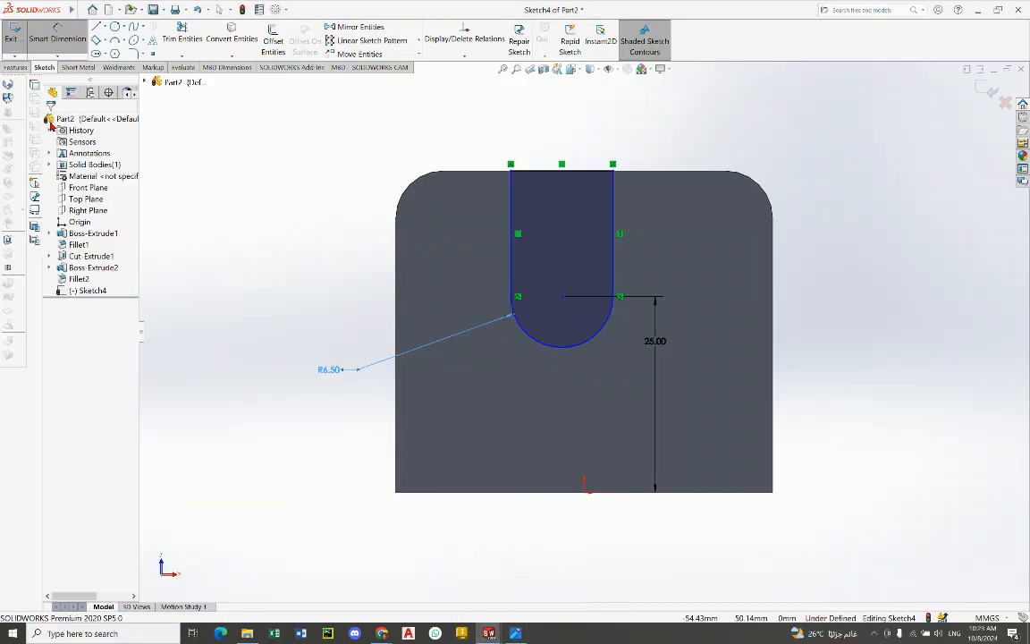
Step: Dimension the slot arc's center 24 mm from the block's left vertical edge, checking the distance against the Part 3.PNG drawing
click(51, 41)
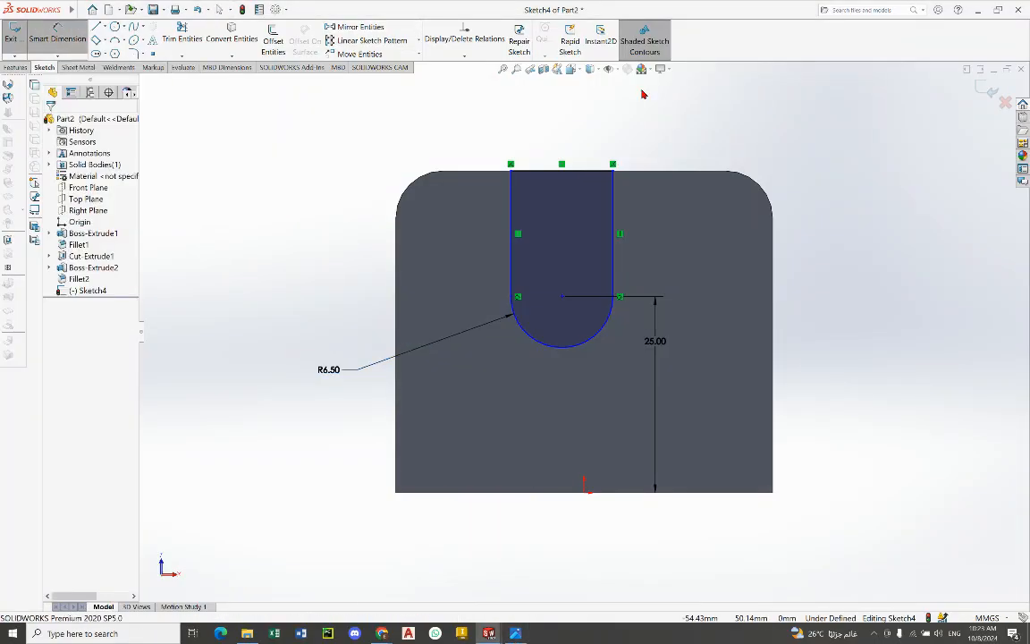
click(563, 300)
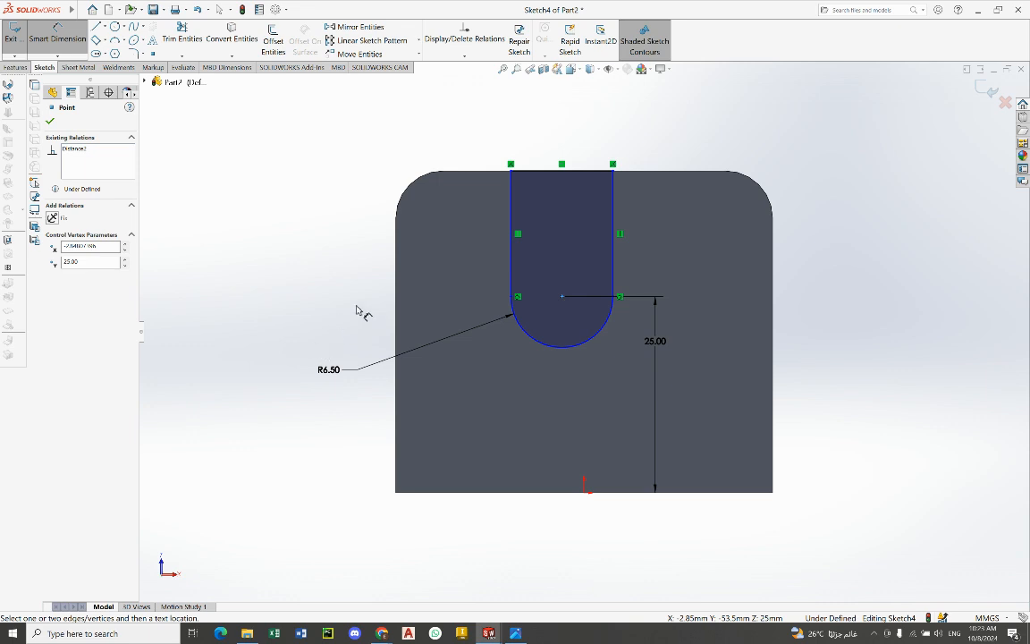
click(396, 298)
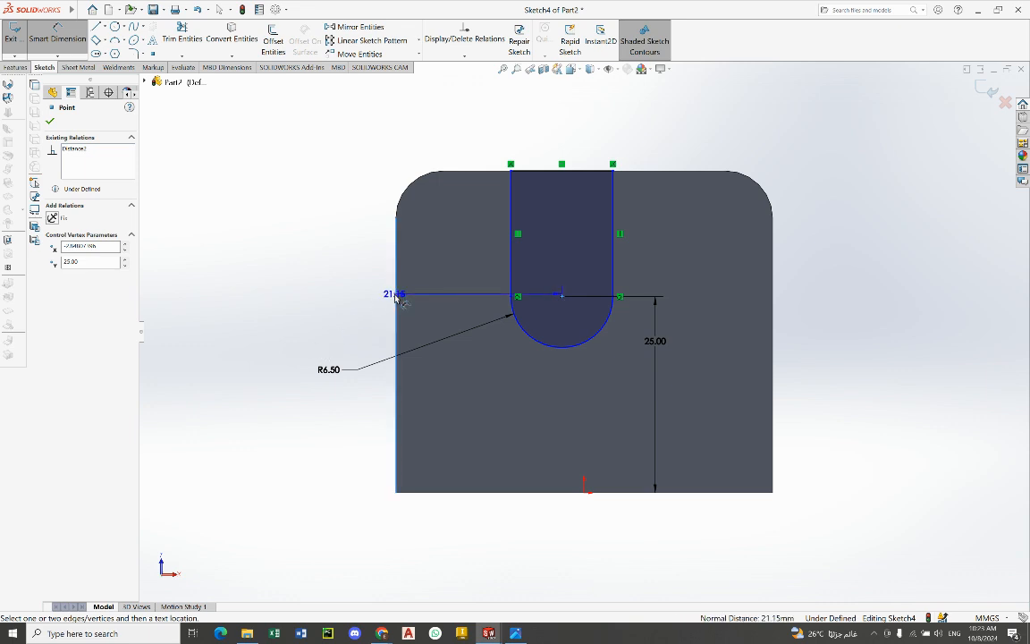
click(311, 254)
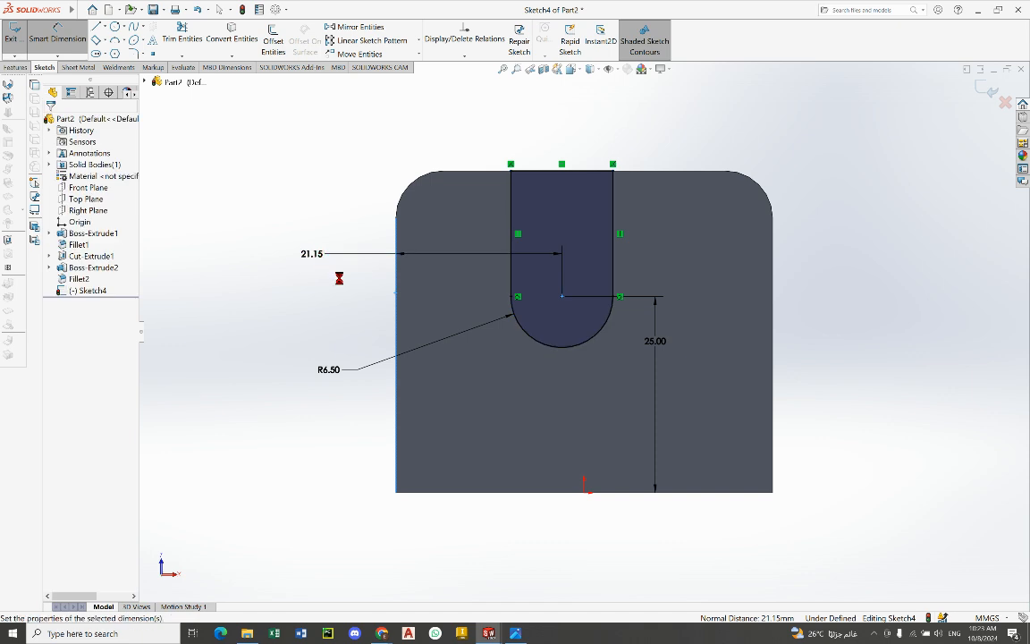
click(516, 632)
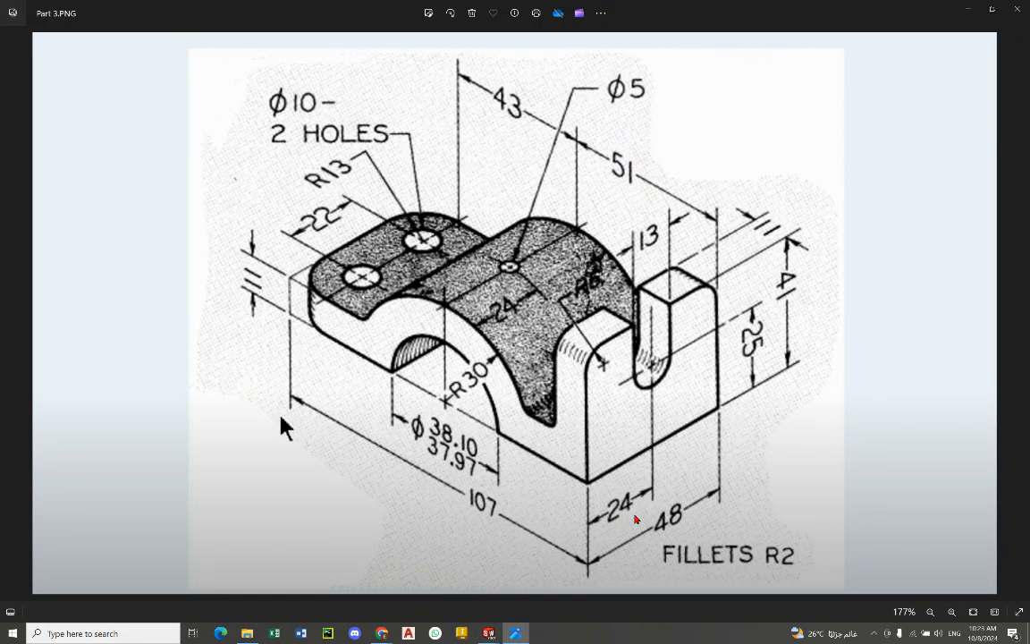
click(489, 633)
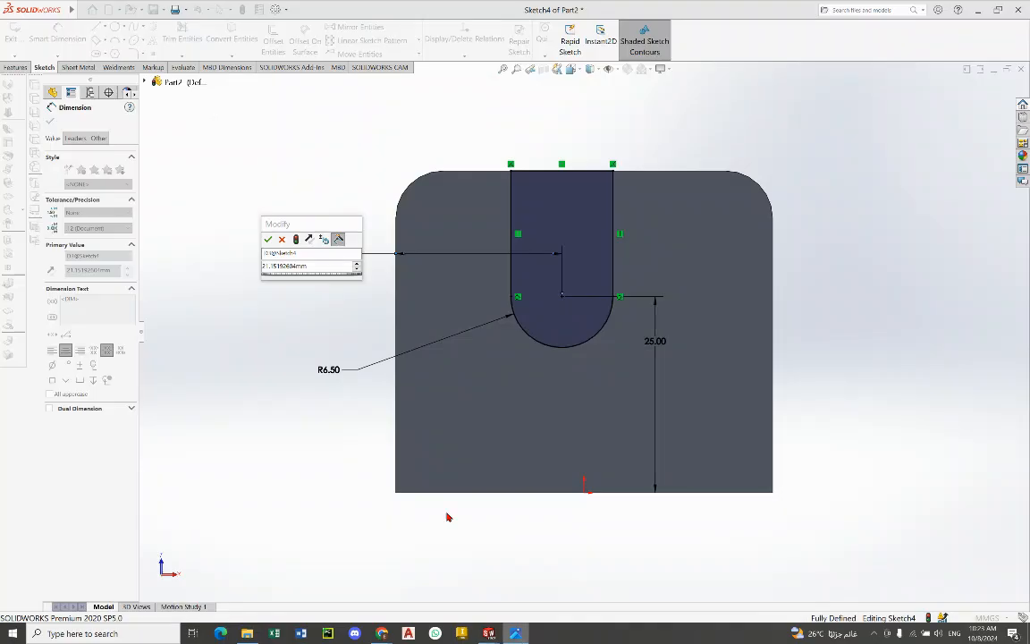
click(302, 266)
text(24)
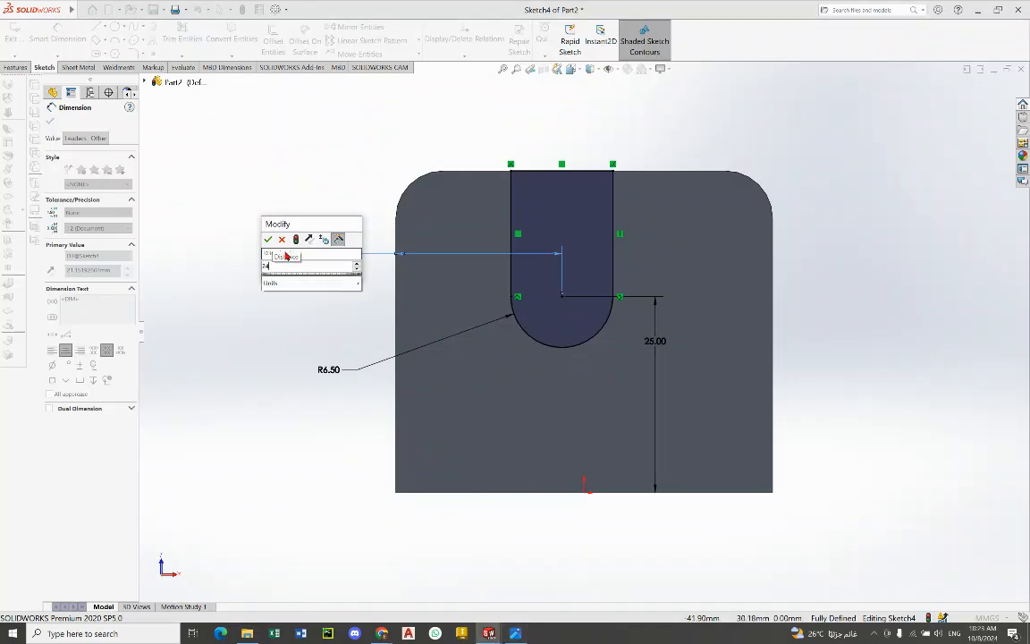
click(268, 240)
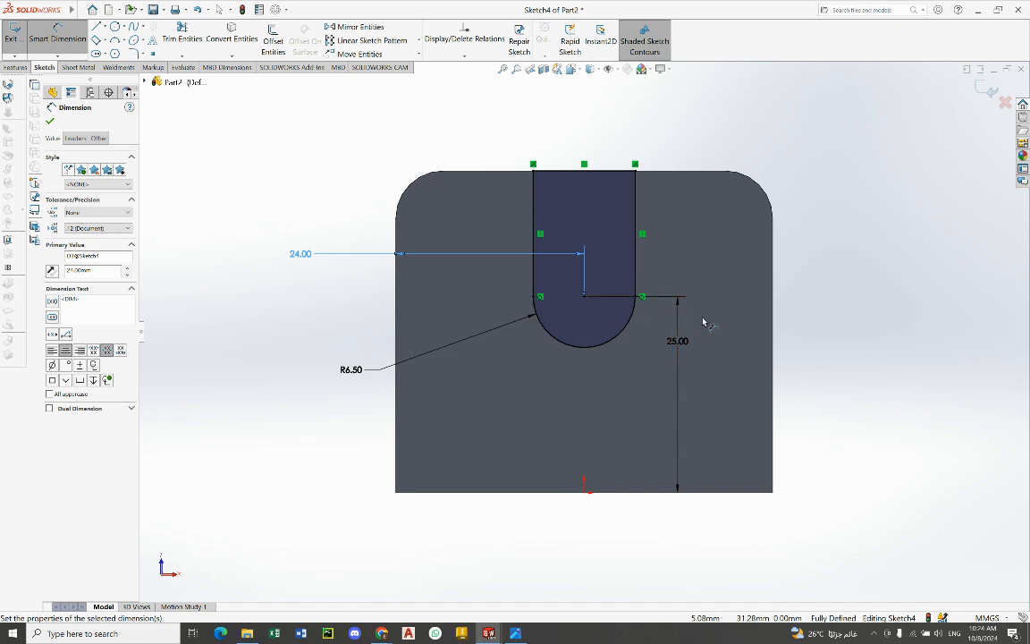
click(50, 122)
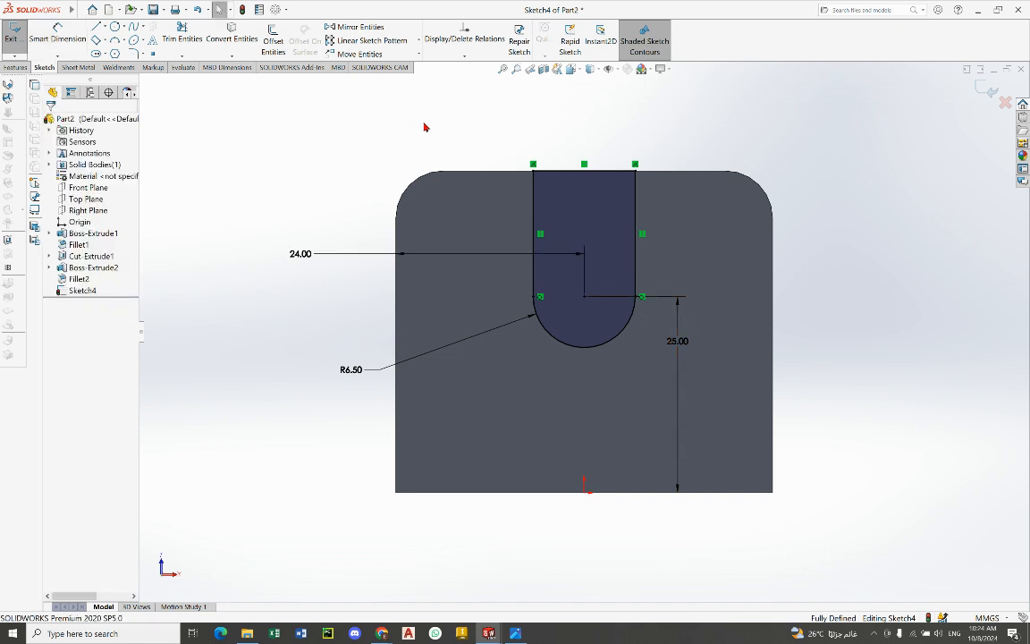
Step: Check the end block's slot in the Part 3.PNG drawing
key(alt+Tab)
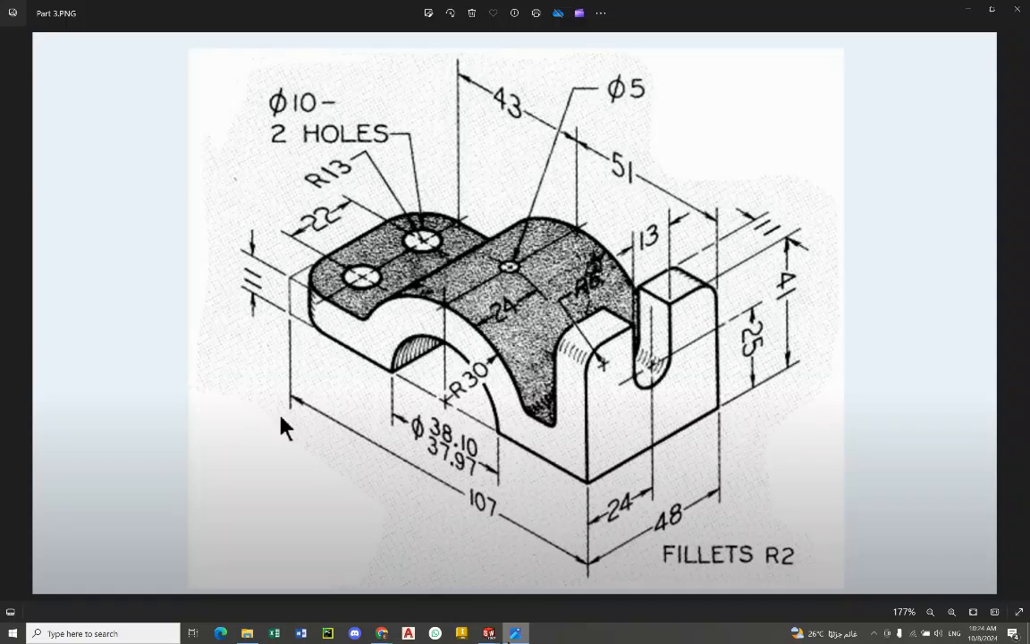
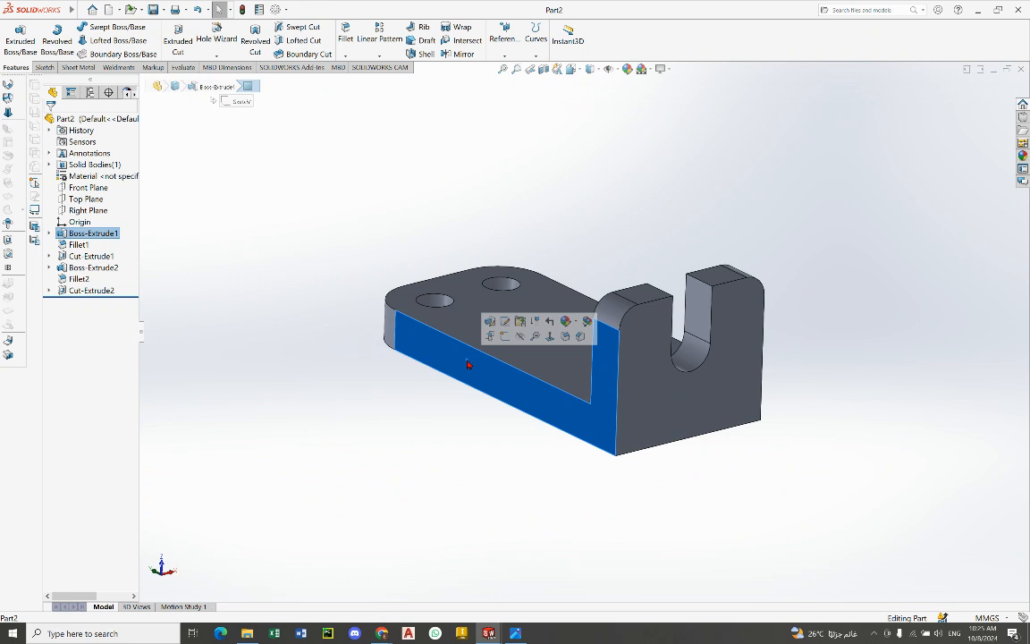
Step: Start a sketch on the part's L-shaped side face, viewed face-on with the base plate horizontal, consulting the Part 3.PNG drawing
right_click(467, 363)
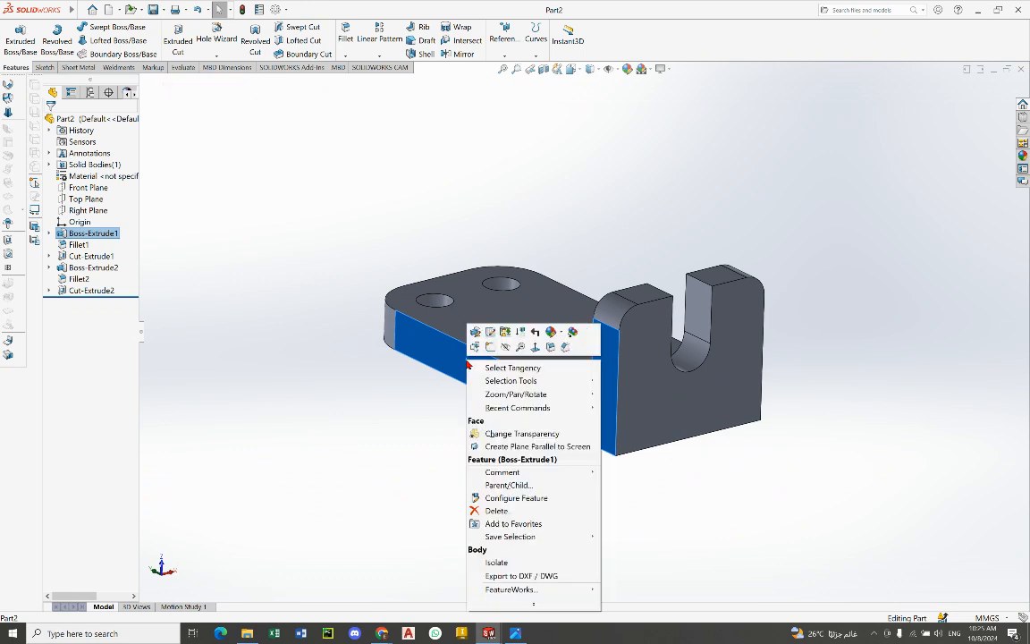
click(535, 348)
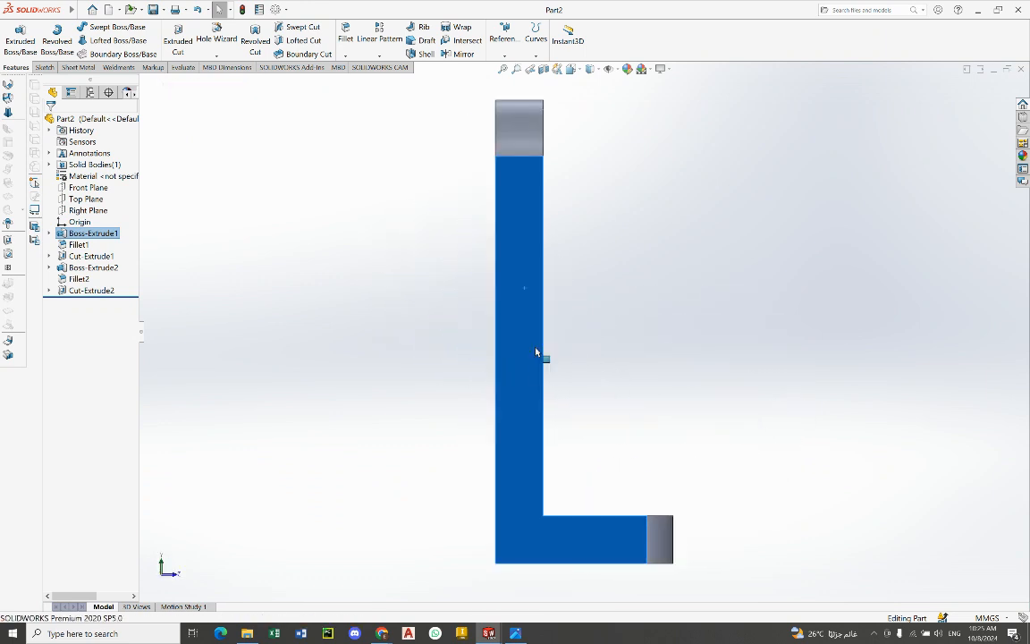
key(alt+Left)
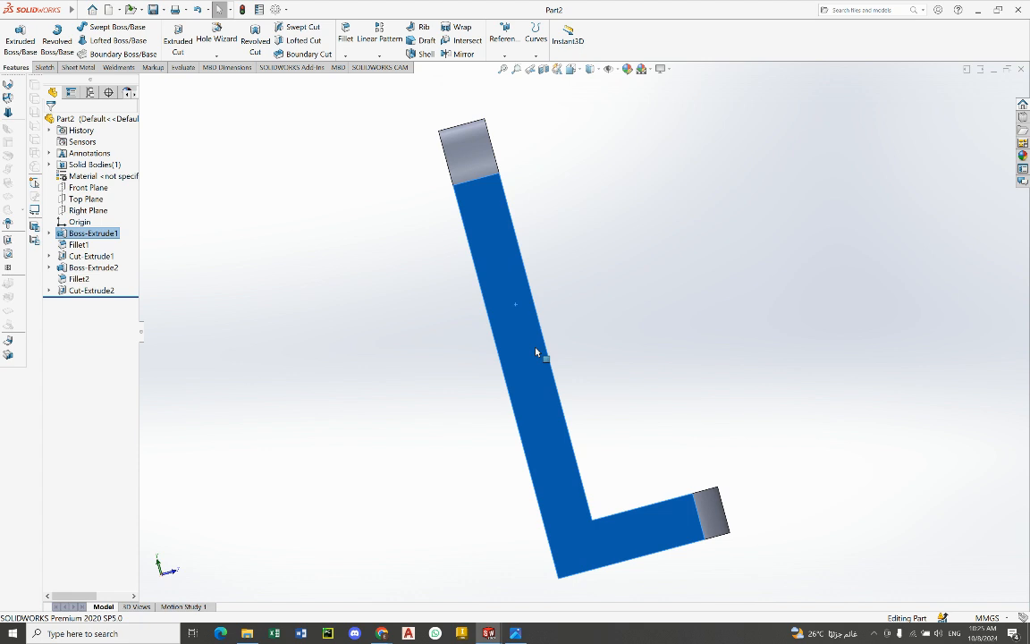
key(alt+Left)
key(alt+Left)
key(alt+Left)
key(alt+Left)
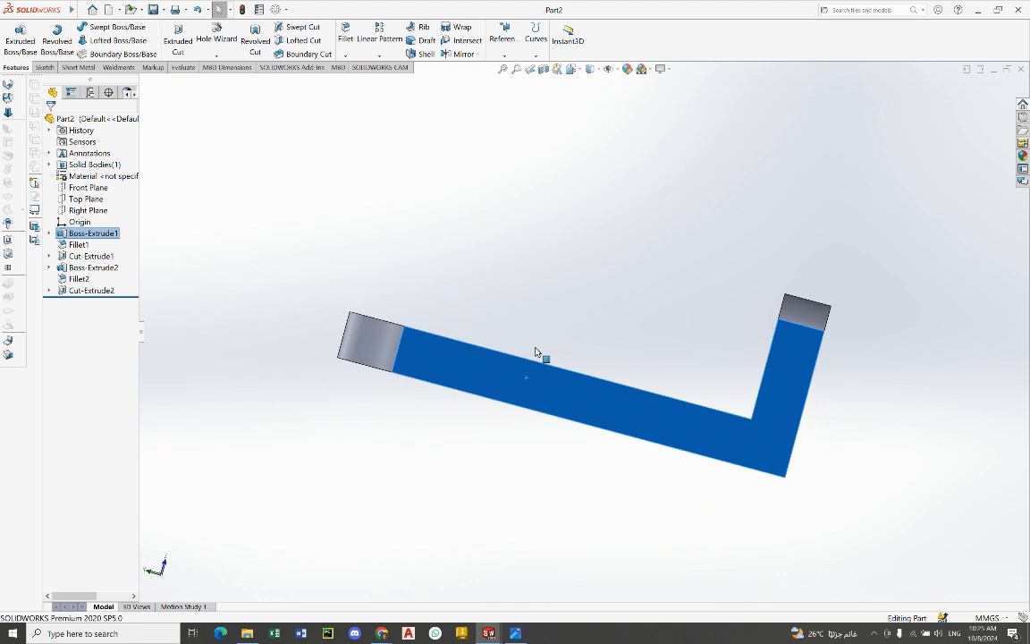
key(alt+Left)
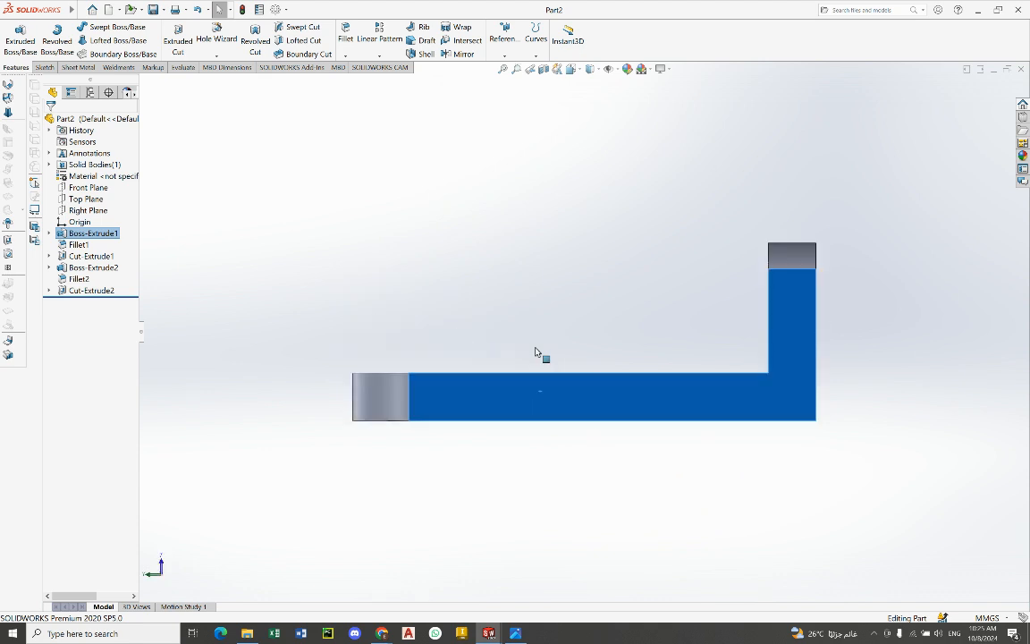
click(514, 633)
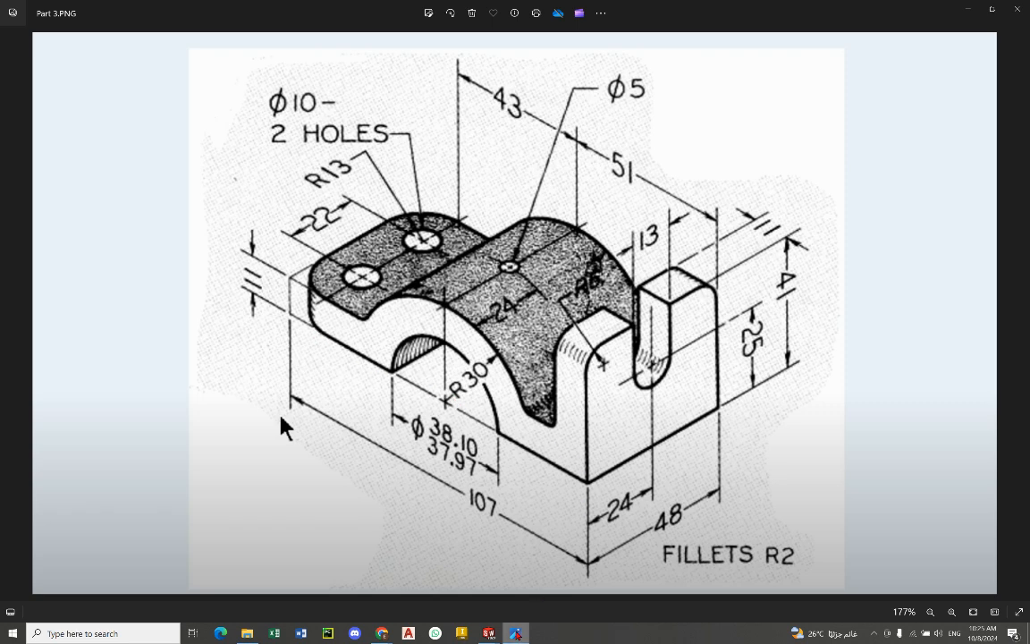
click(516, 633)
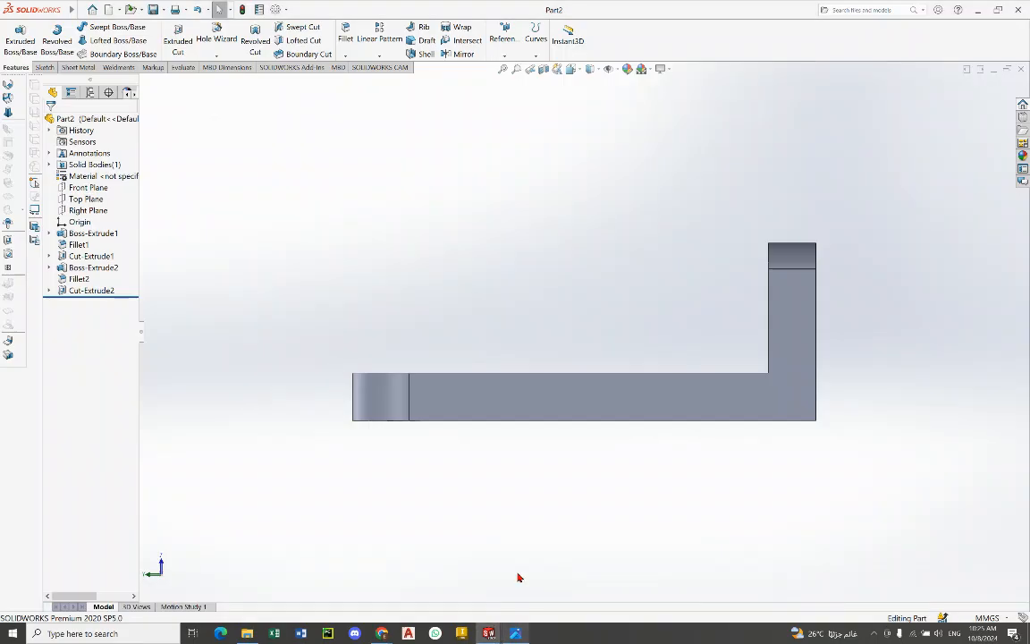
click(39, 68)
click(13, 34)
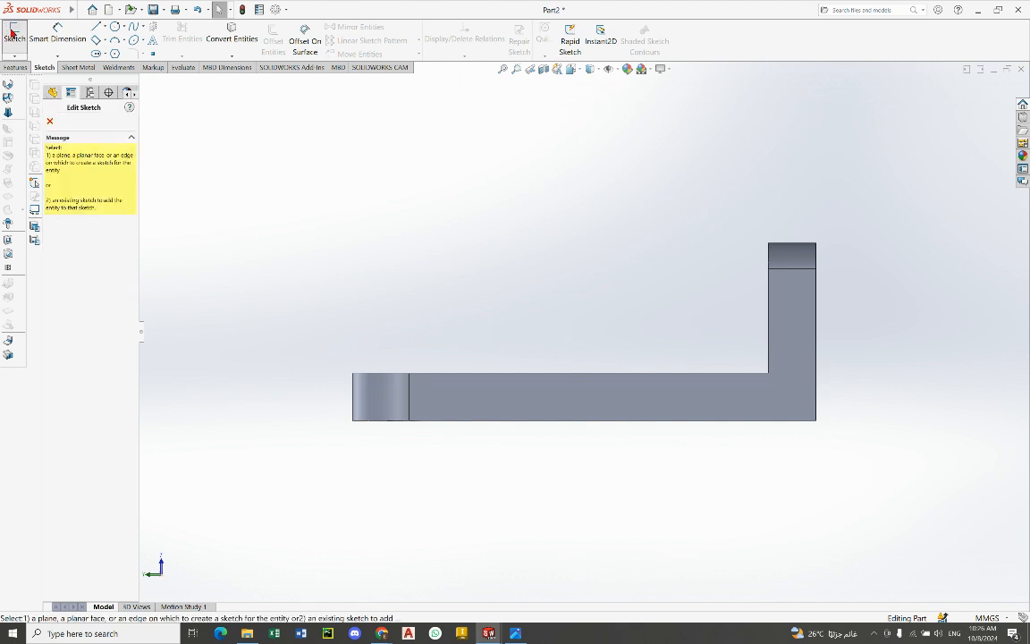
click(519, 399)
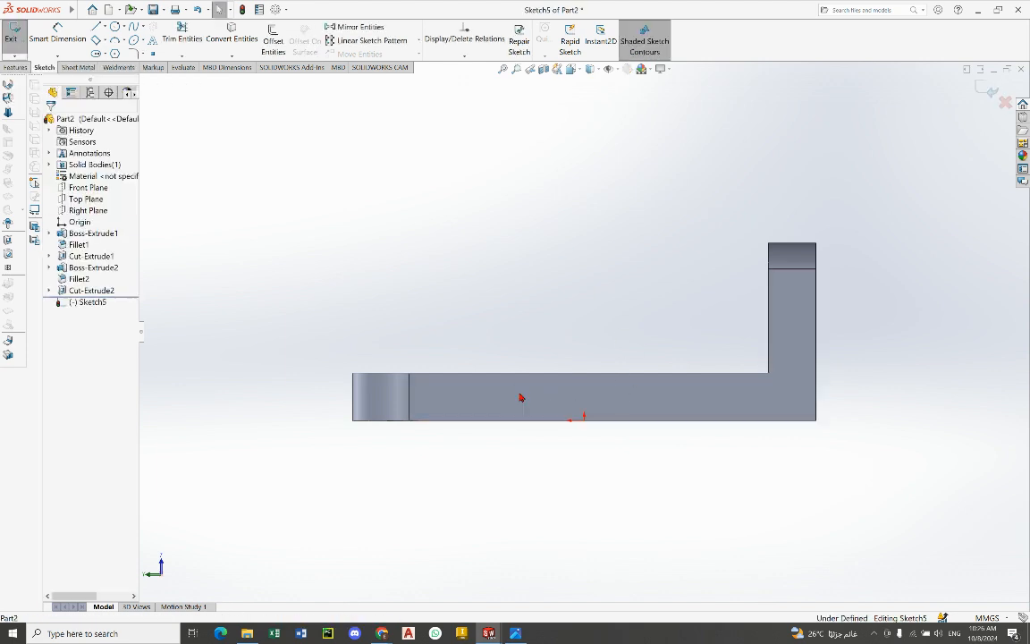
Step: Sketch a circle of about 29.6 mm radius centred on the base plate's bottom edge
click(123, 28)
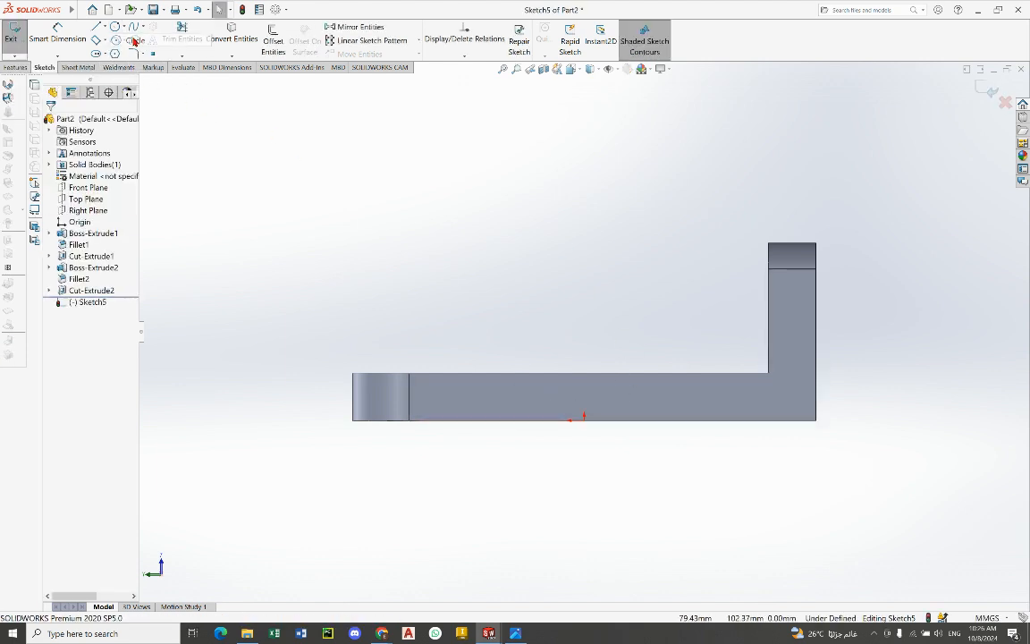
click(132, 41)
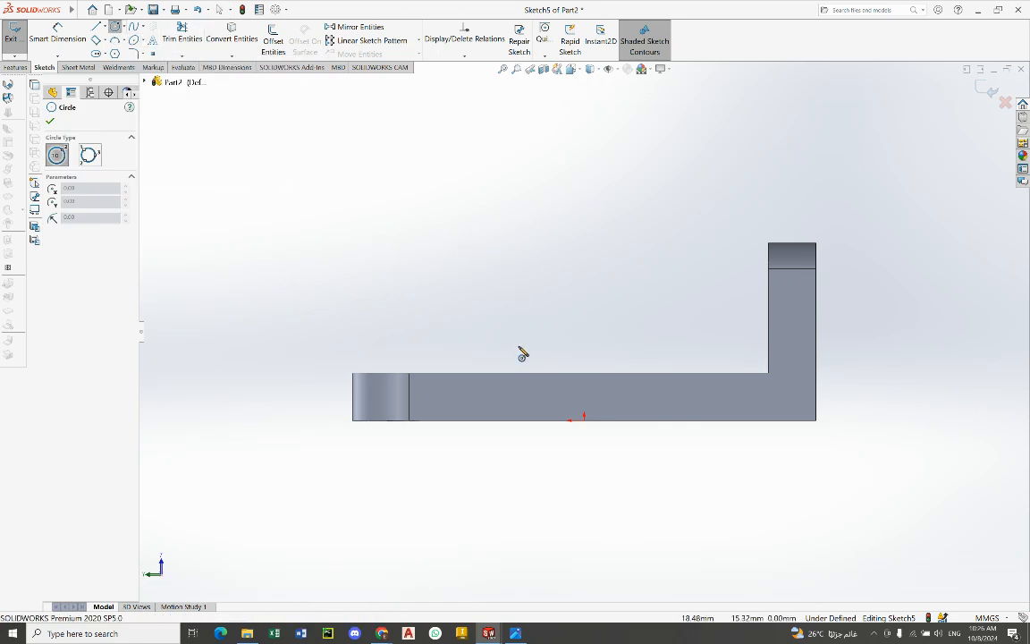
click(545, 421)
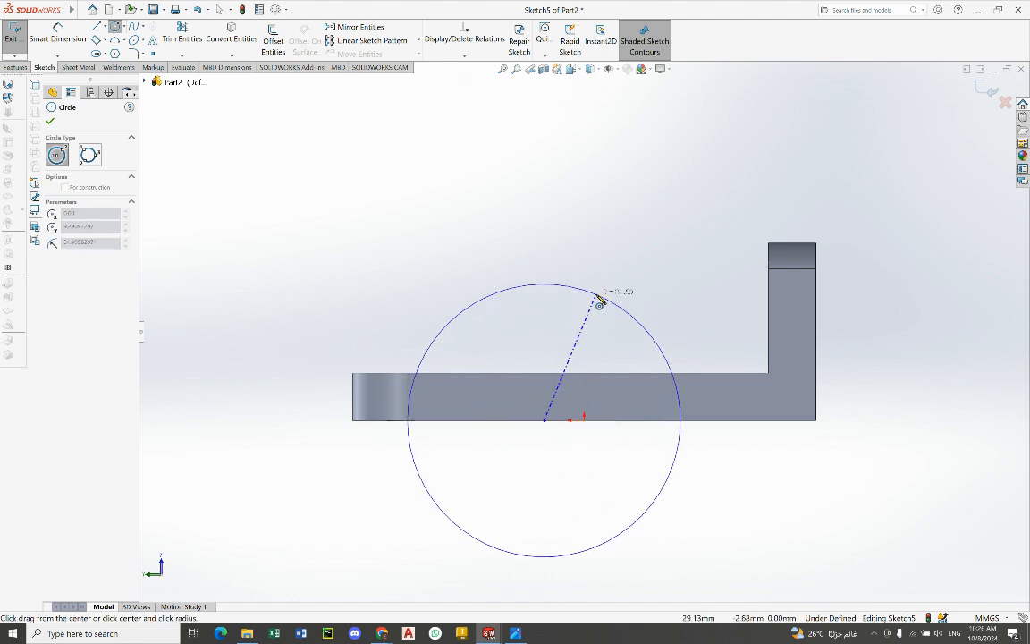
click(593, 302)
right_click(540, 234)
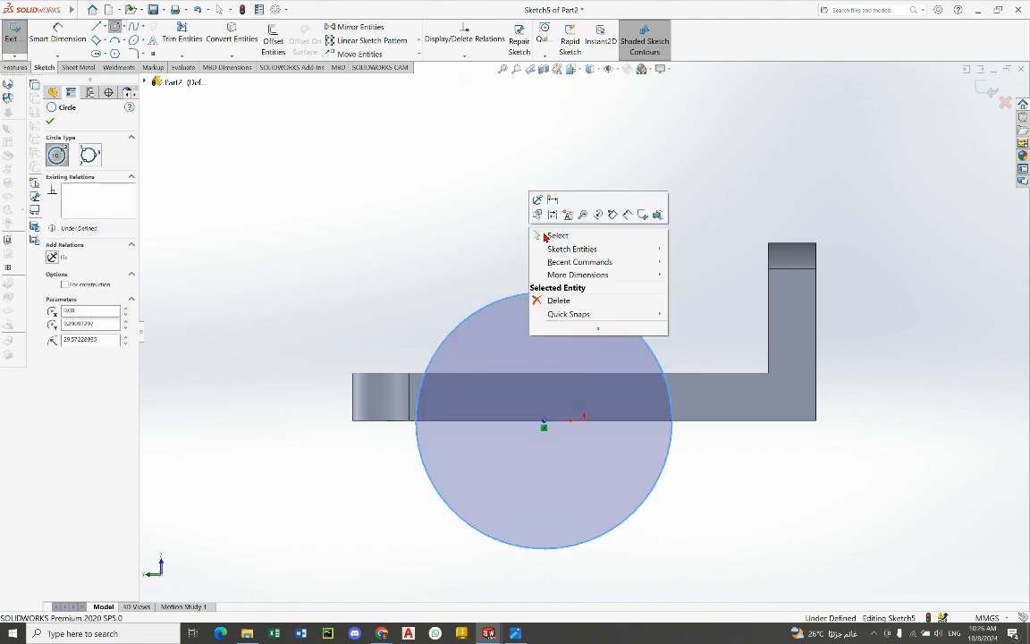
click(546, 235)
Step: Check the arch's outer radius in the Part 3.PNG drawing and dimension the circle's diameter as 60 mm
click(514, 632)
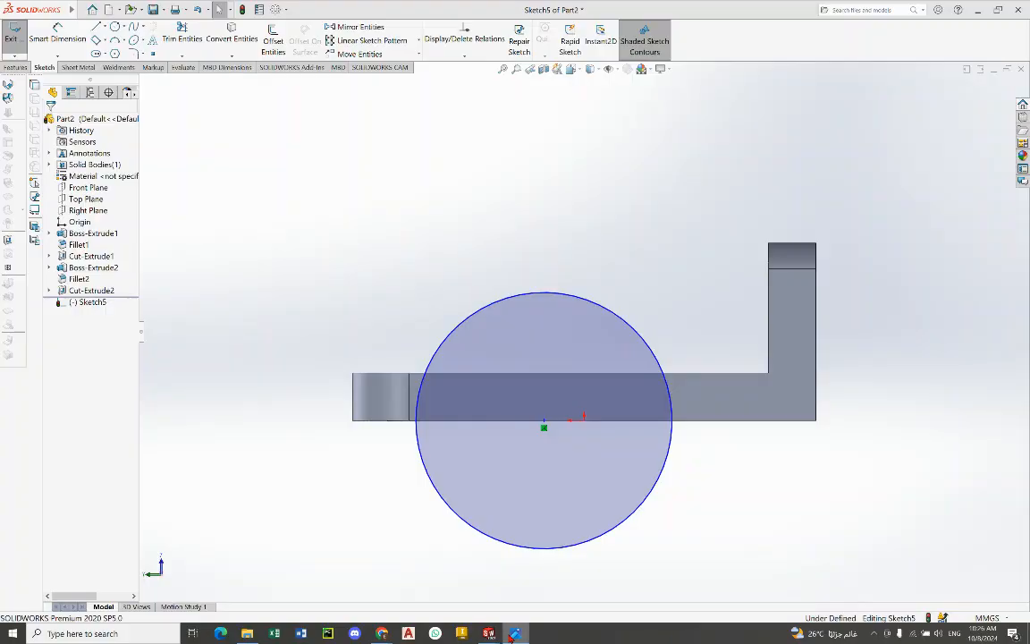
click(58, 39)
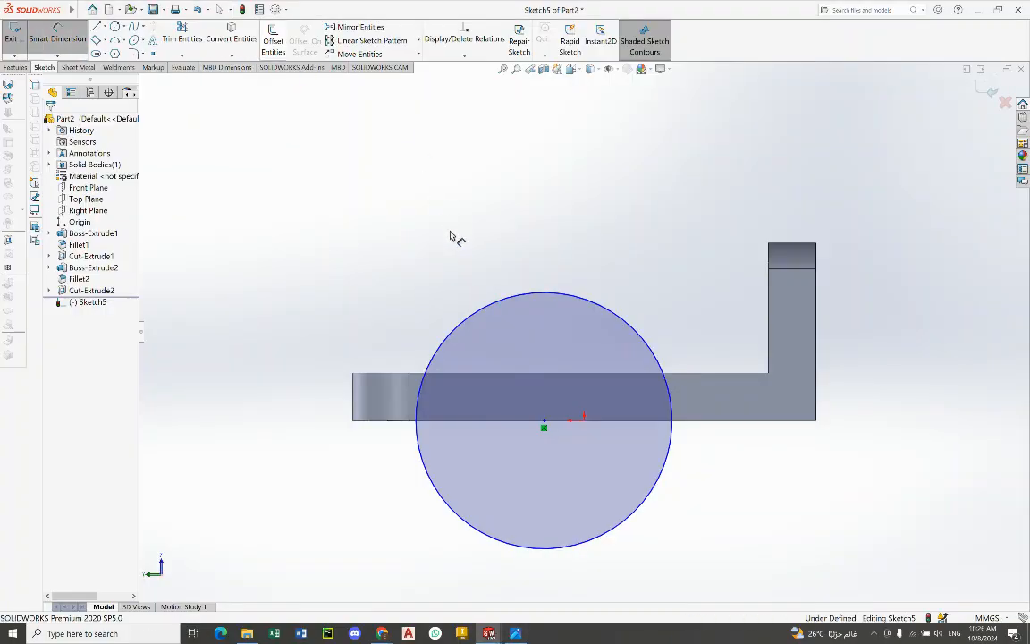
click(497, 305)
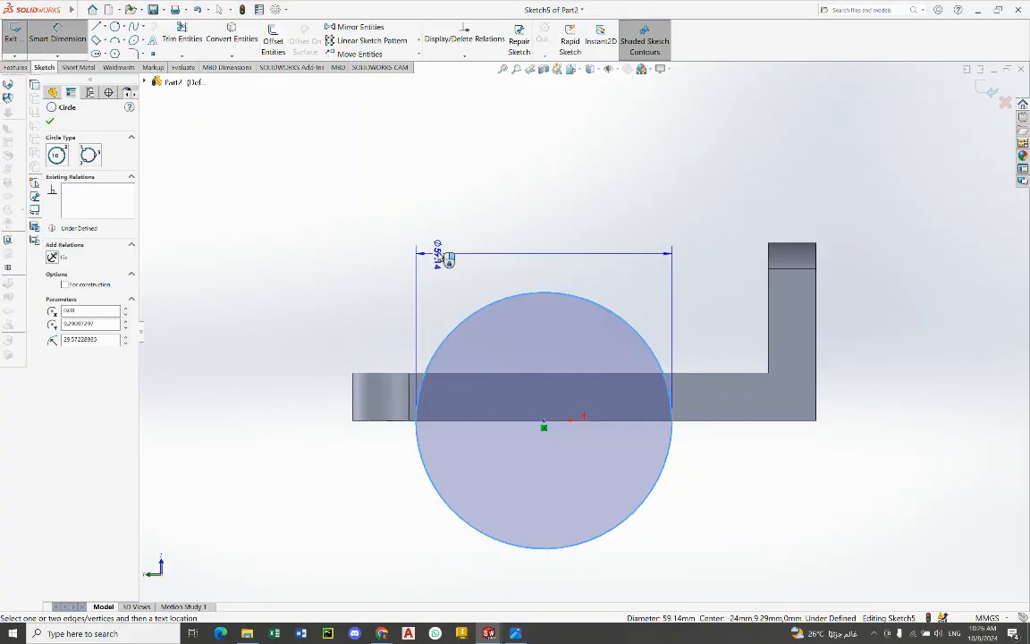
click(473, 238)
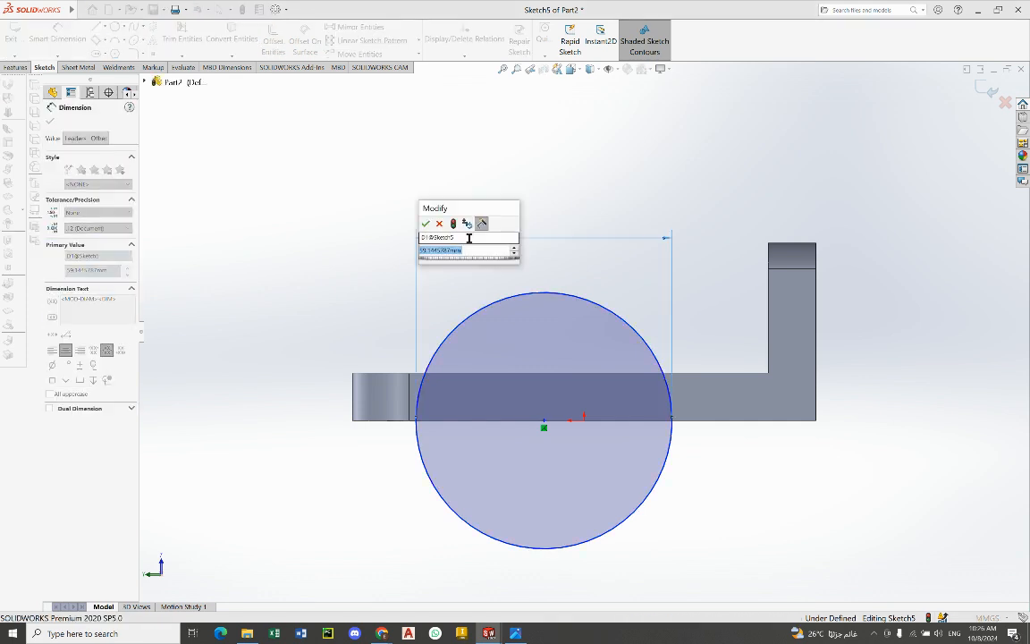
text(40)
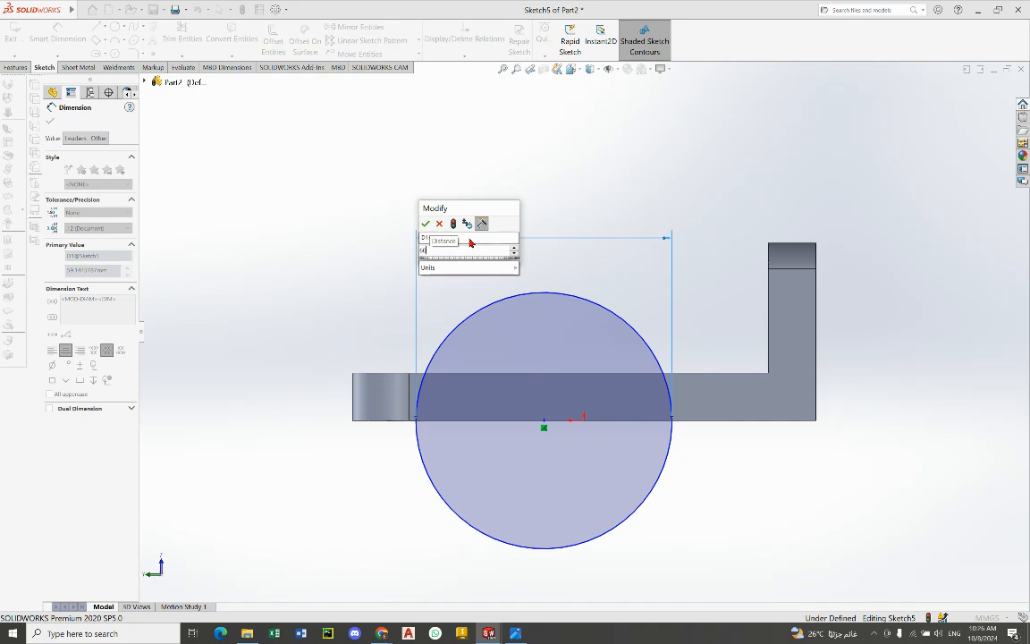
key(Return)
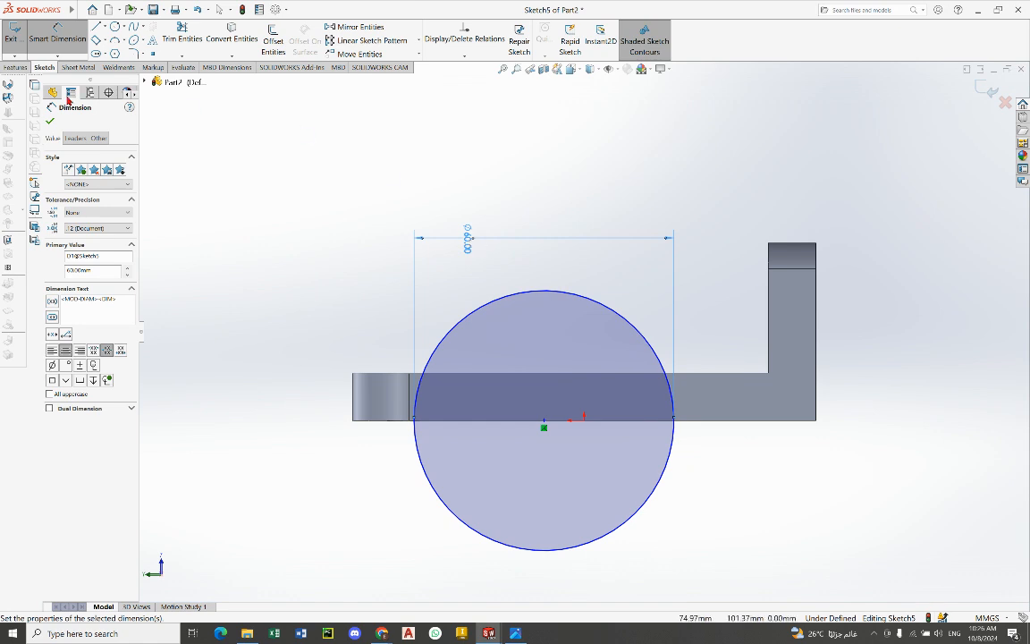
key(Escape)
Step: Look up the half-round bore beneath the arch in the Part 3.PNG drawing
click(515, 633)
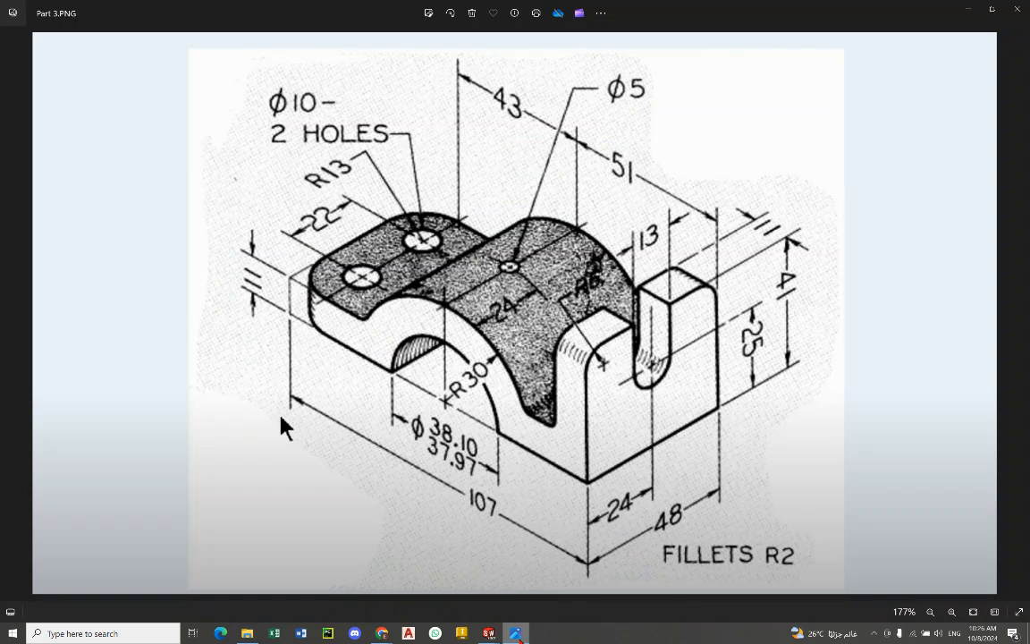
click(517, 637)
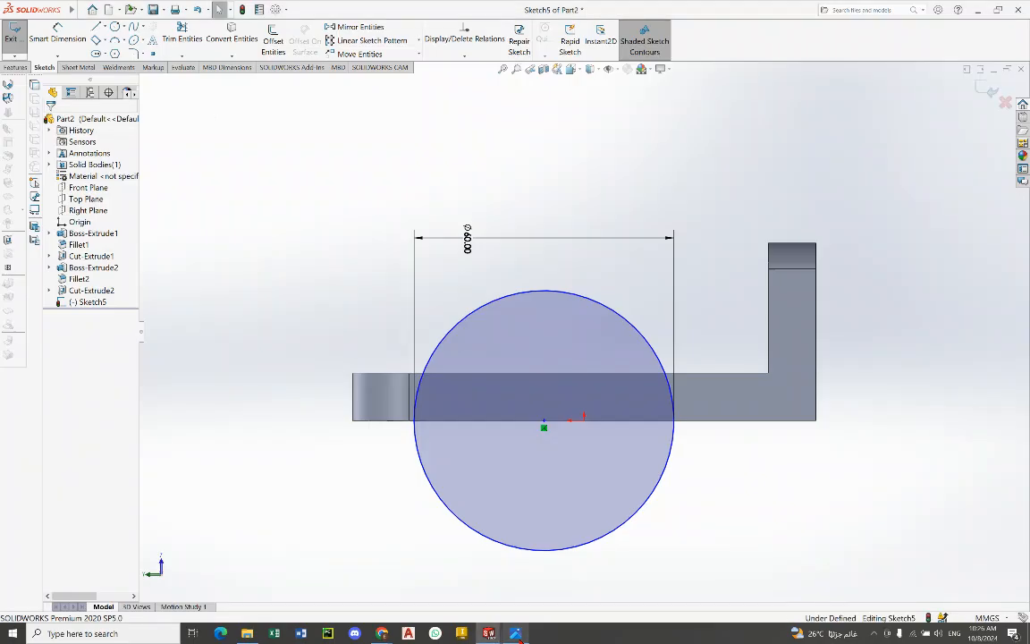
click(517, 637)
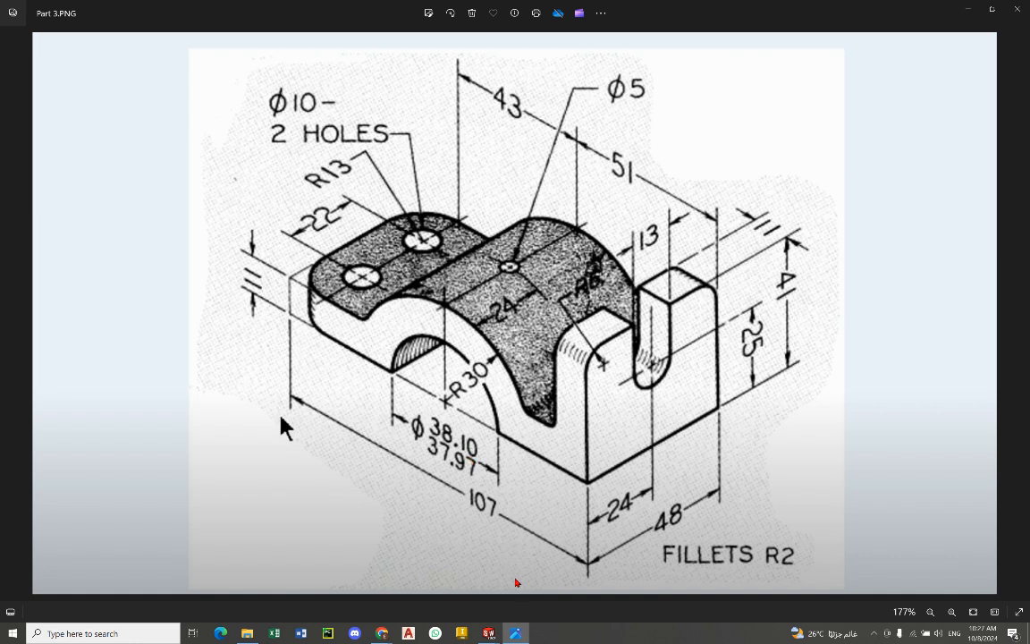
click(524, 632)
click(524, 635)
click(524, 634)
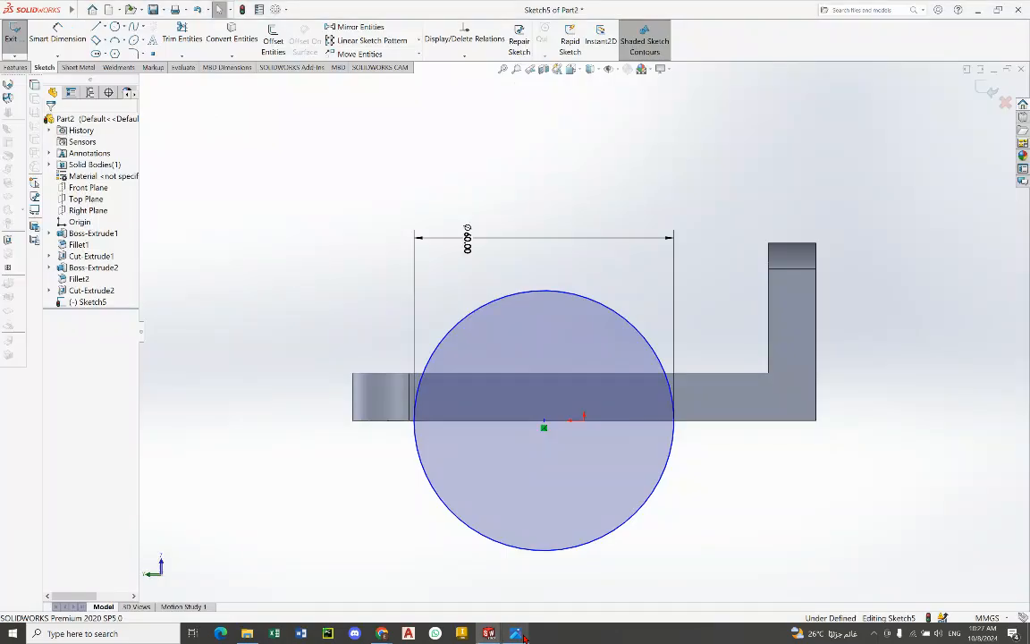
Step: Sketch a smaller circle of about 16.5 mm radius, concentric with the 60 mm circle
click(125, 30)
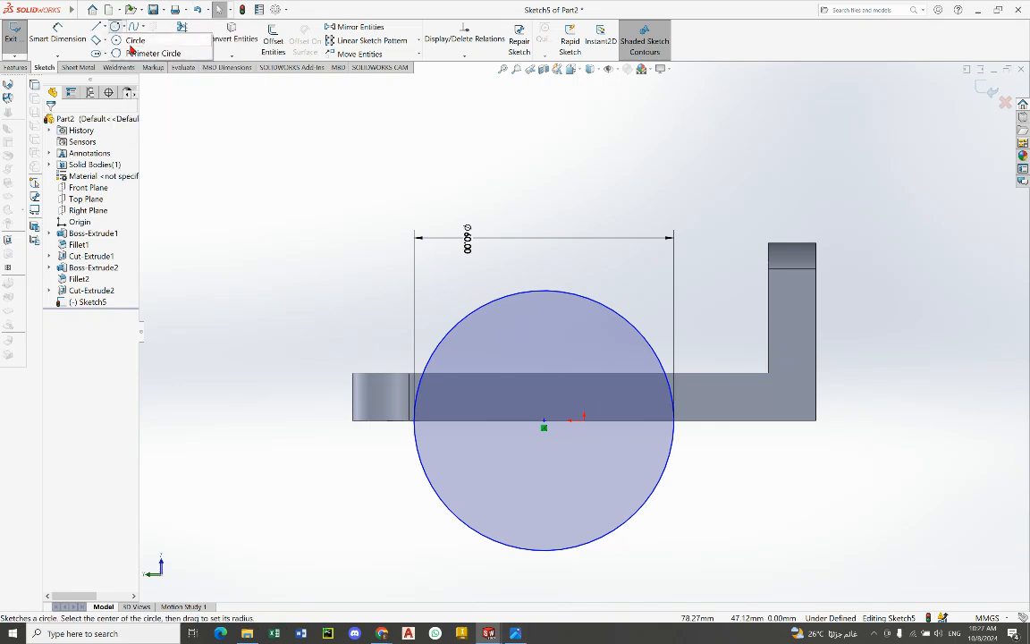
click(130, 41)
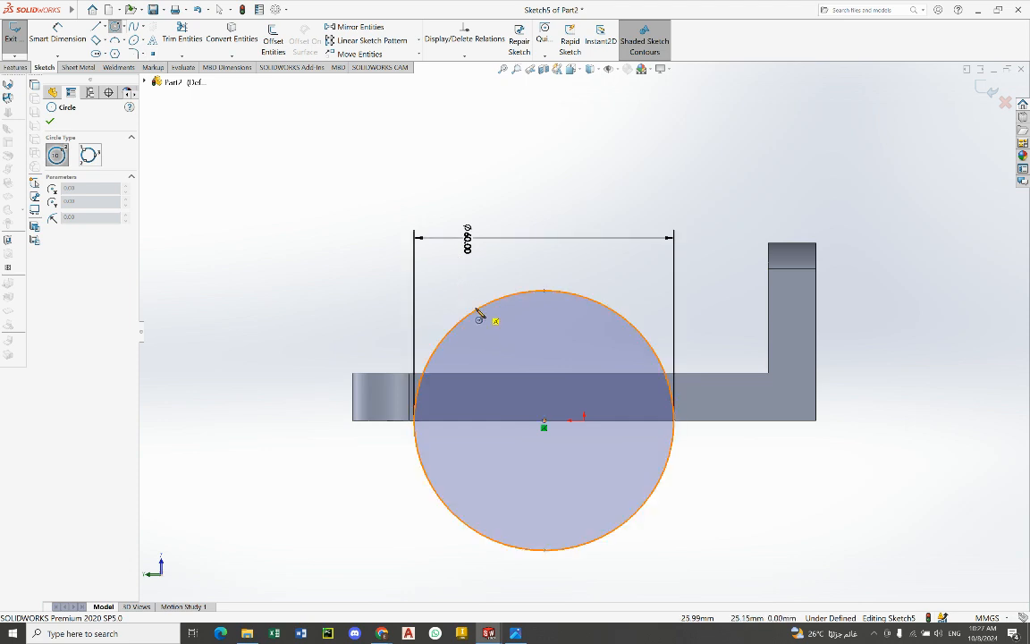
click(544, 427)
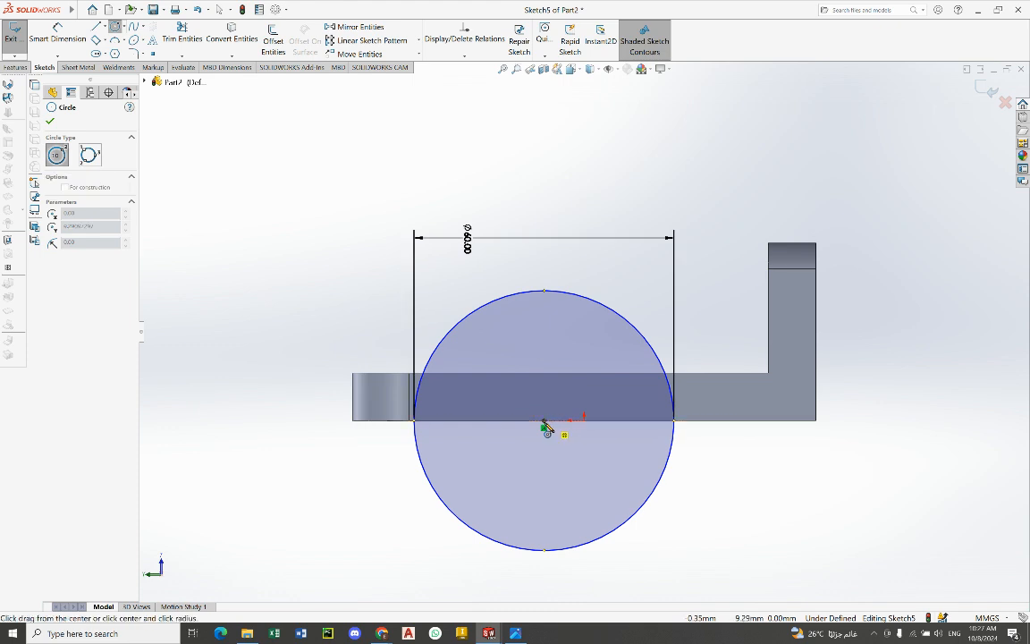
click(564, 357)
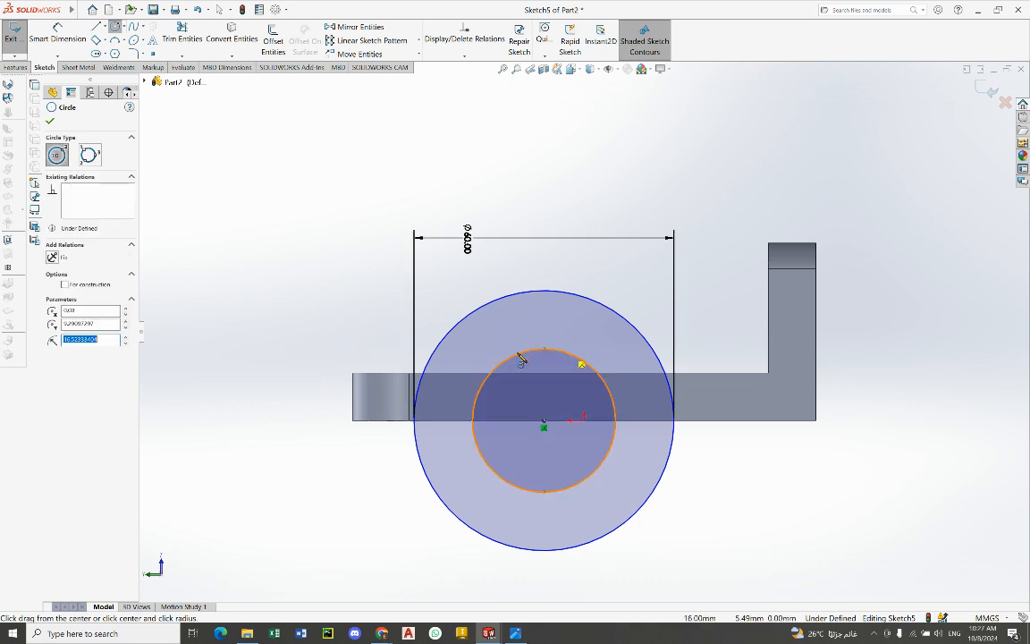
right_click(270, 301)
click(284, 302)
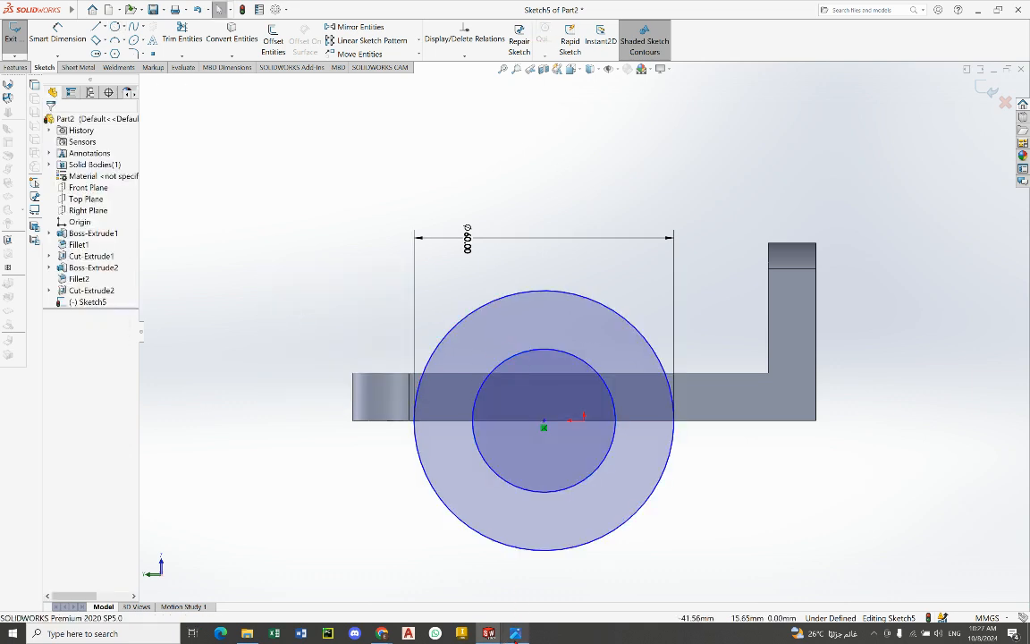
Step: Check the bore diameter in the Part 3.PNG drawing and dimension the smaller circle's diameter as 38.10 mm
click(514, 632)
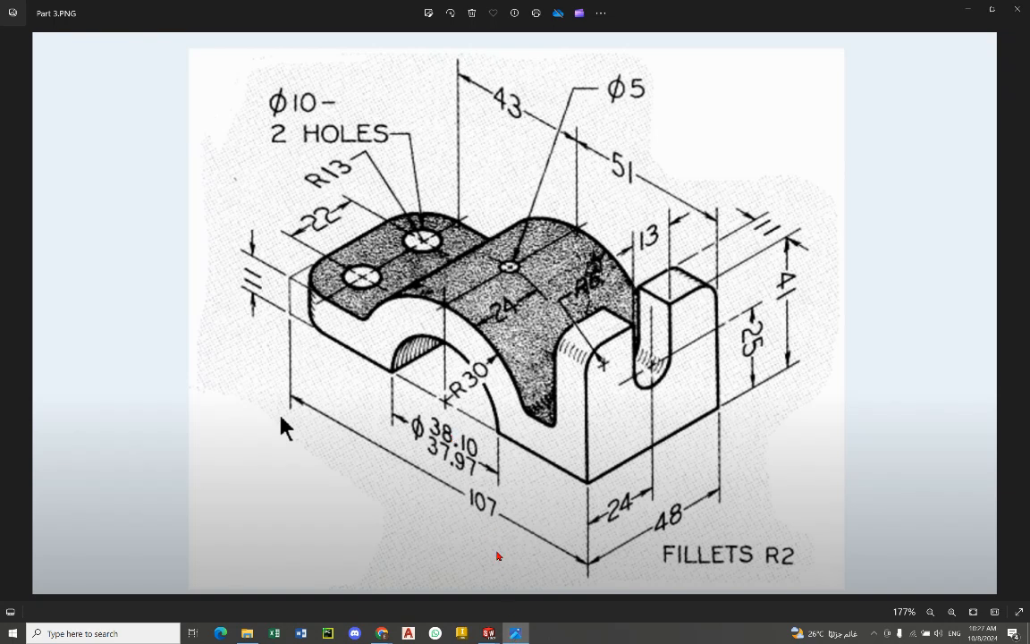
key(alt+Tab)
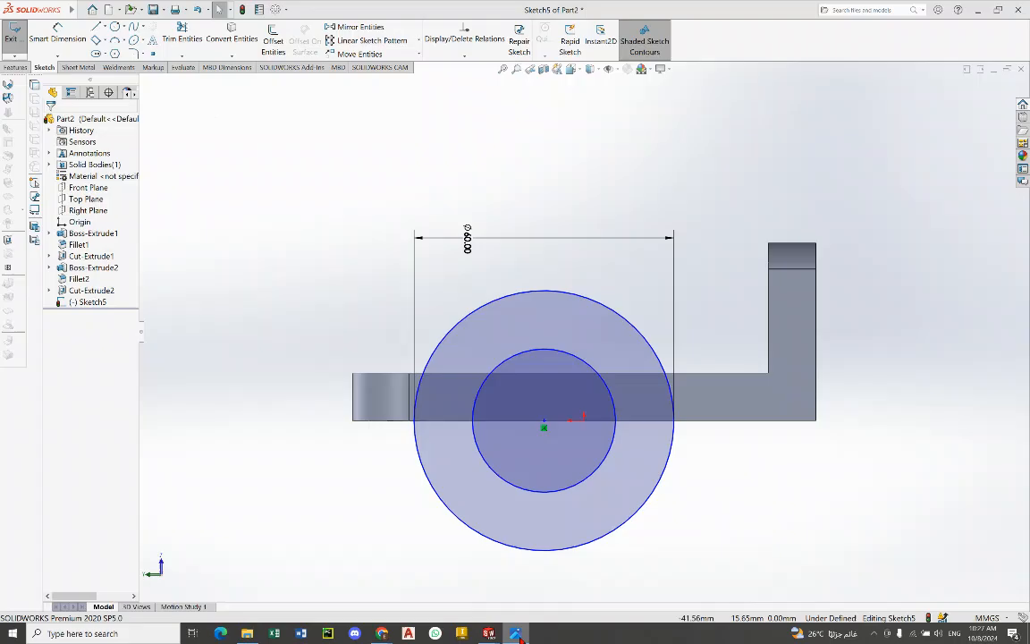
click(59, 36)
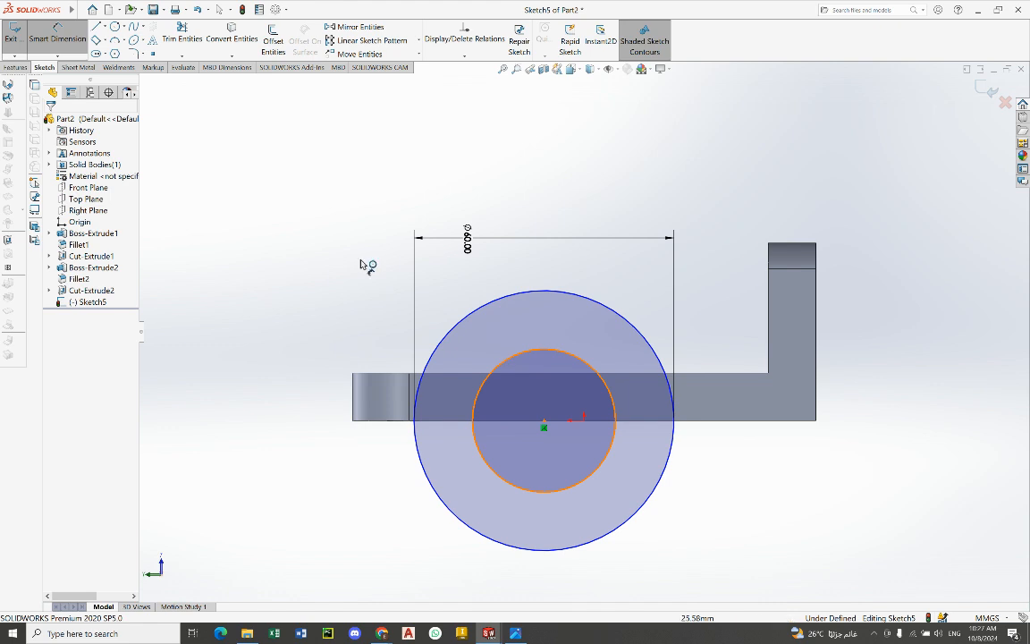
click(507, 366)
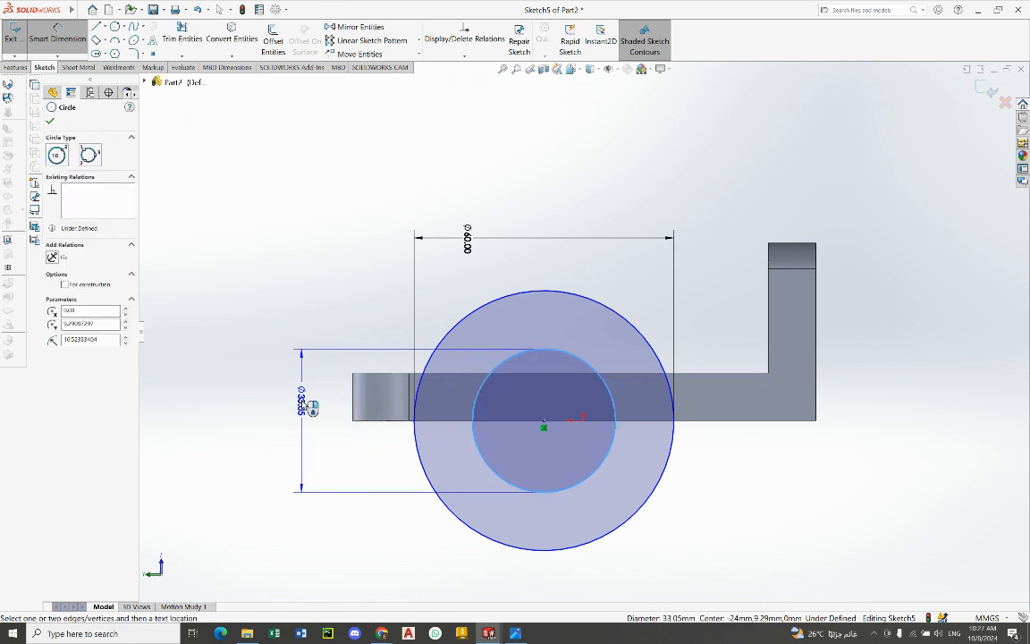
click(301, 402)
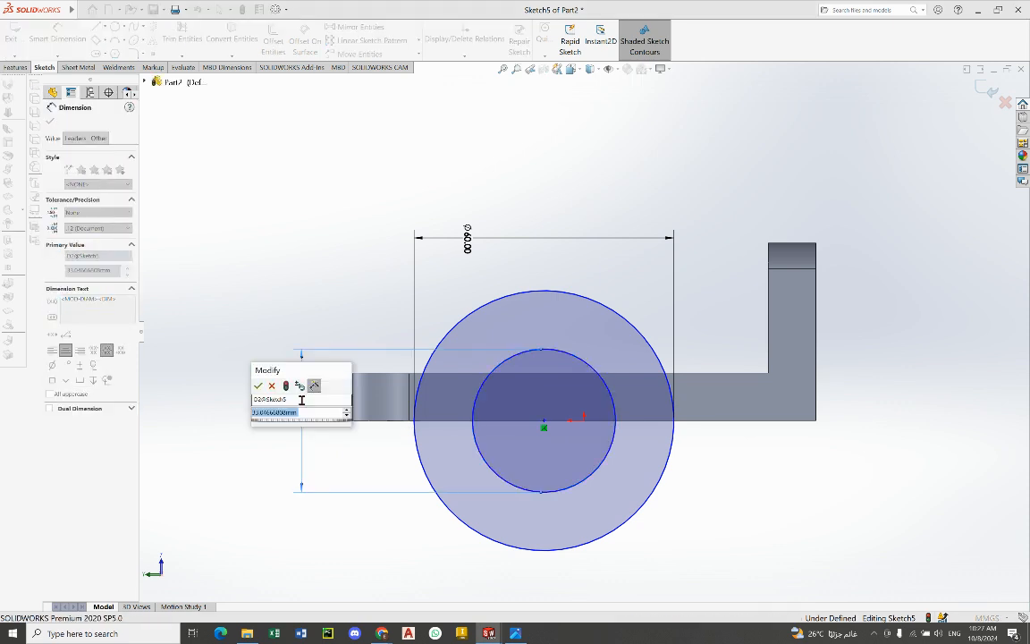
text(30)
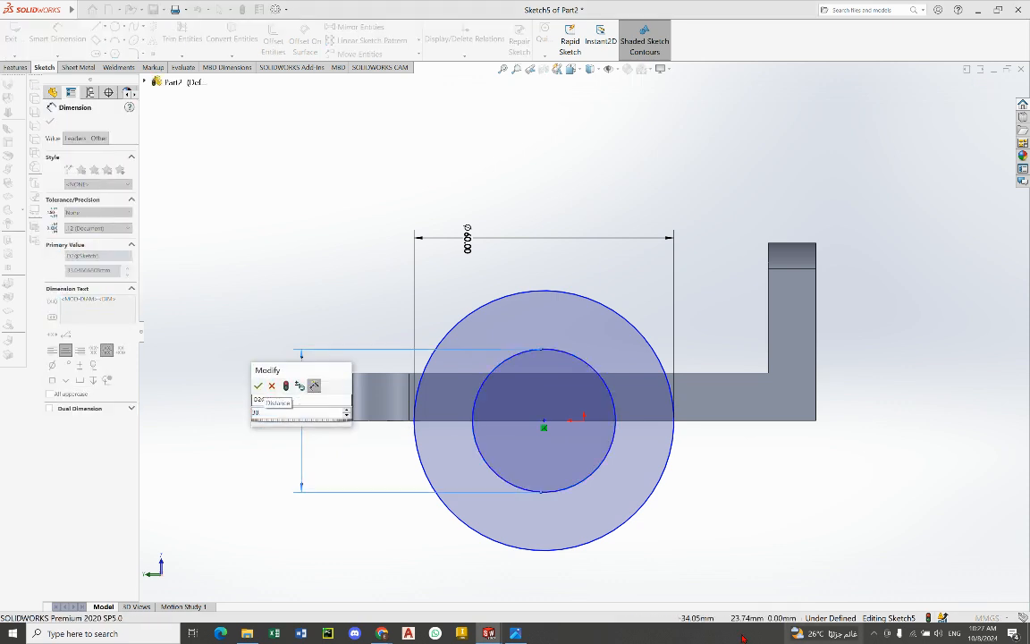
click(516, 633)
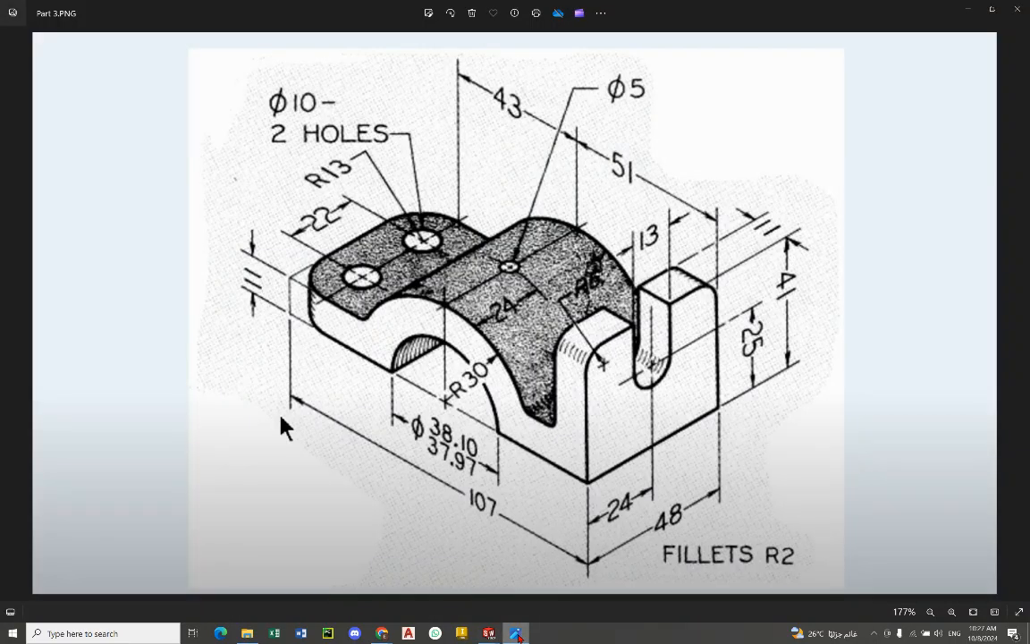
key(alt+Tab)
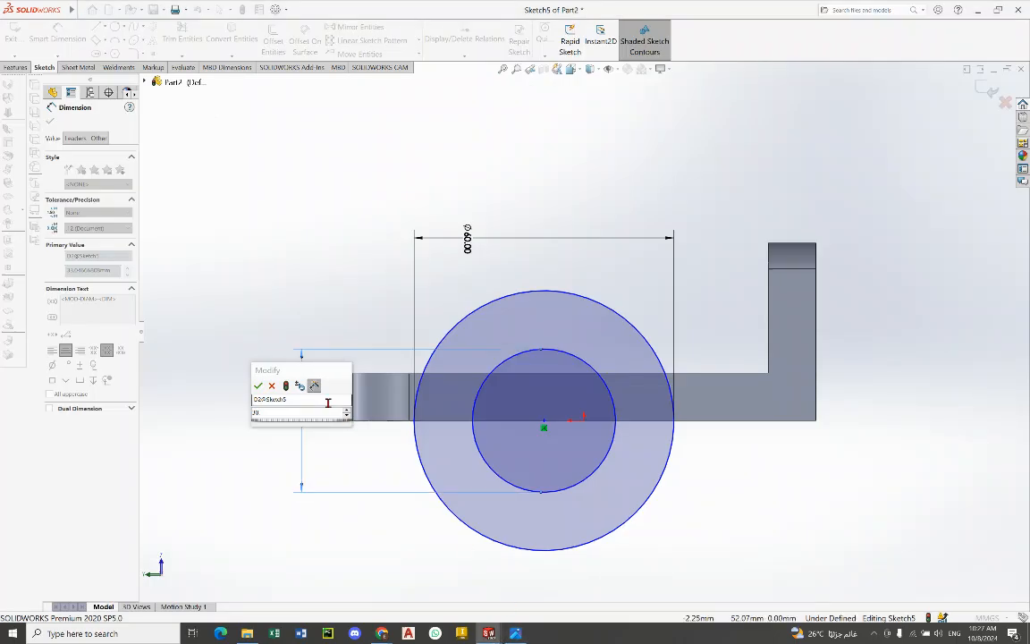
click(306, 413)
key(BackSpace)
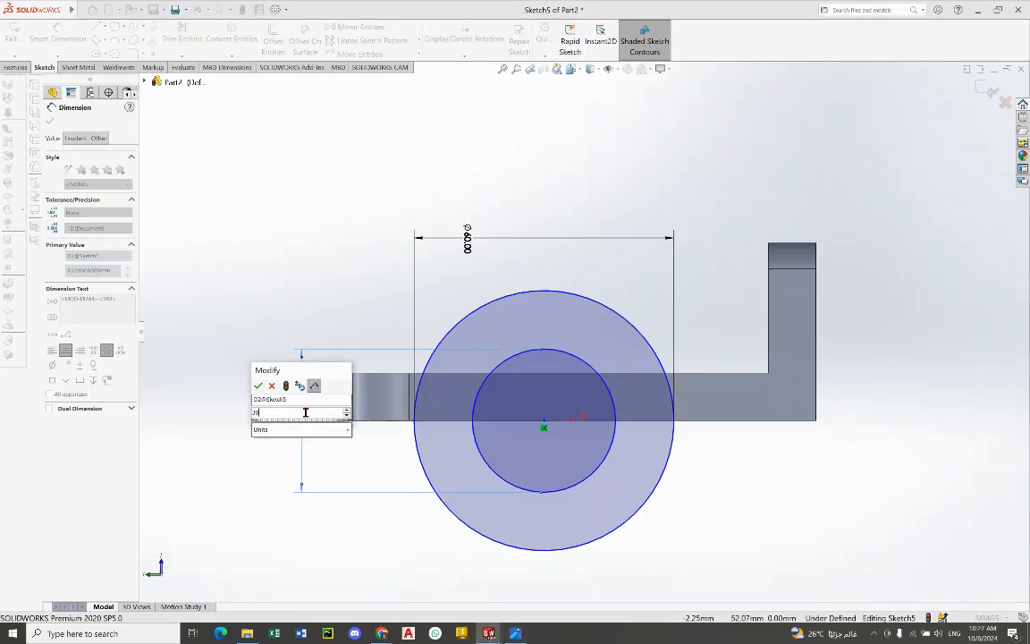
text(8.10)
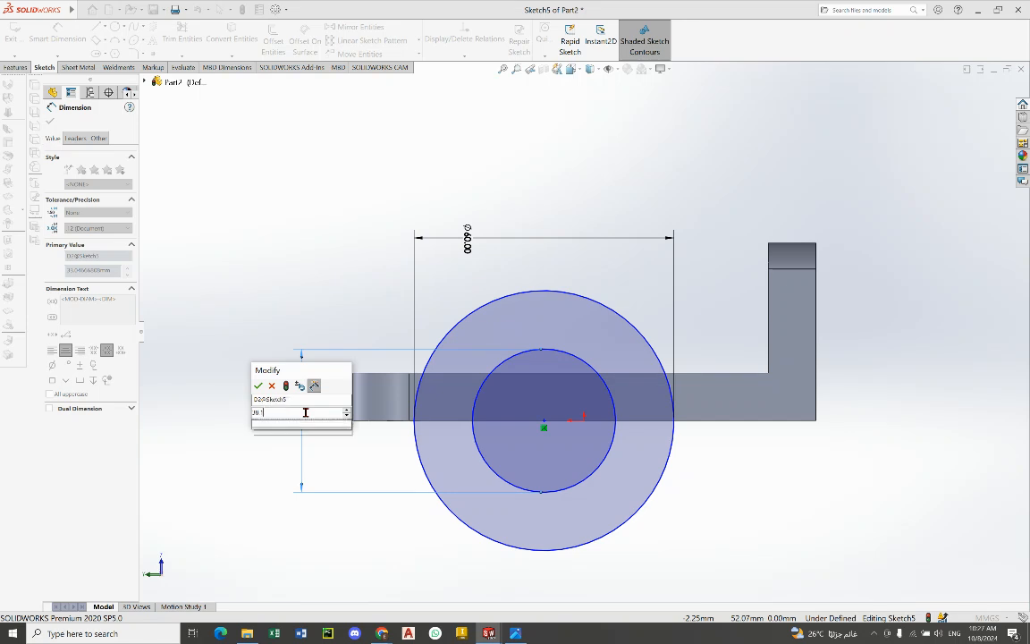
click(258, 386)
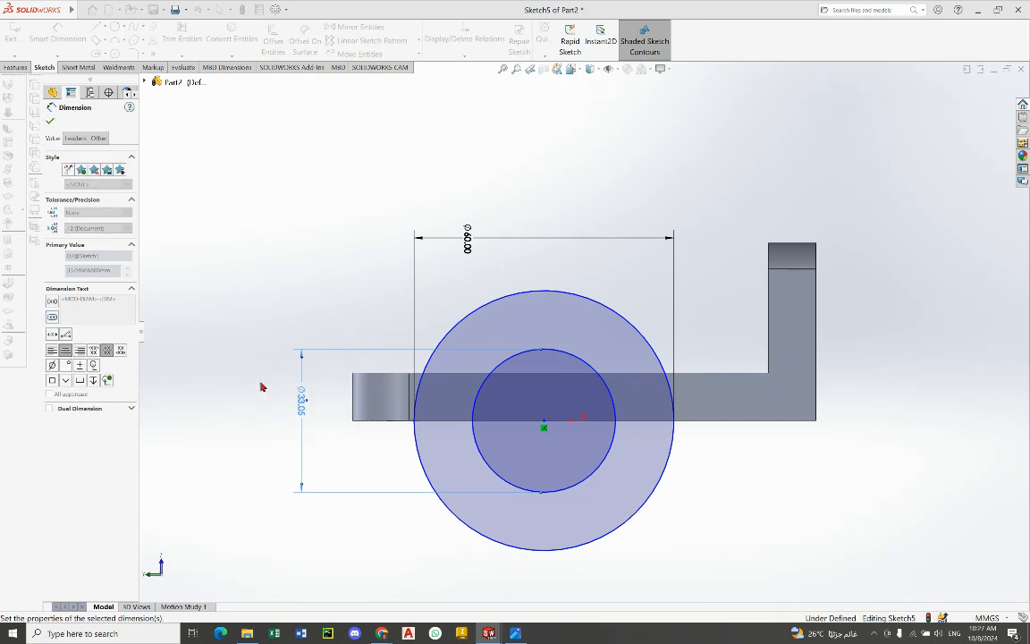
Step: Look up the distance from the arch centre to the end block's outer face in the Part 3.PNG drawing
key(alt+Tab)
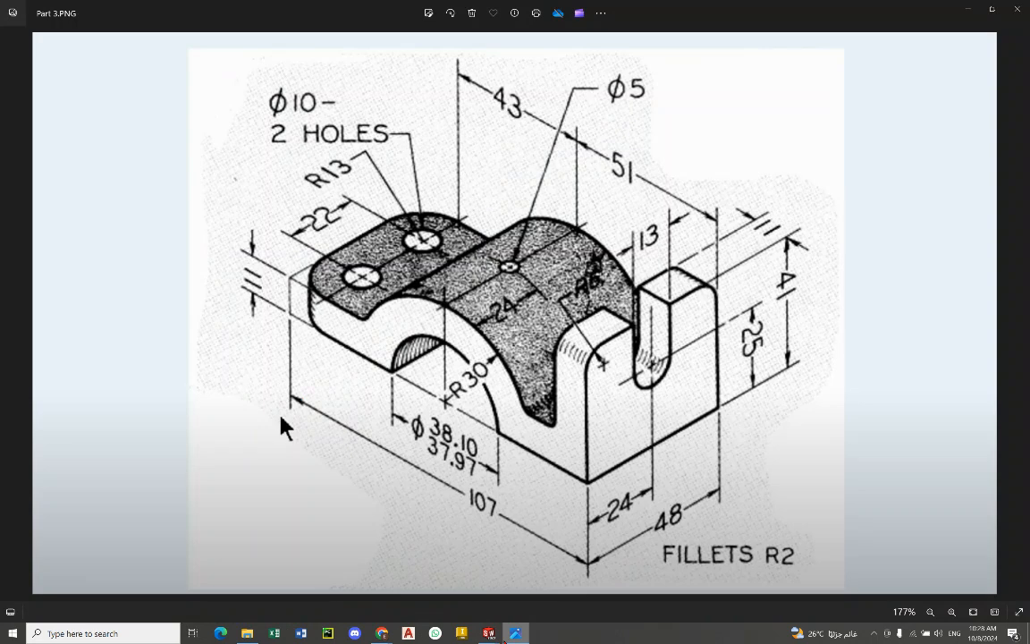
key(alt+Tab)
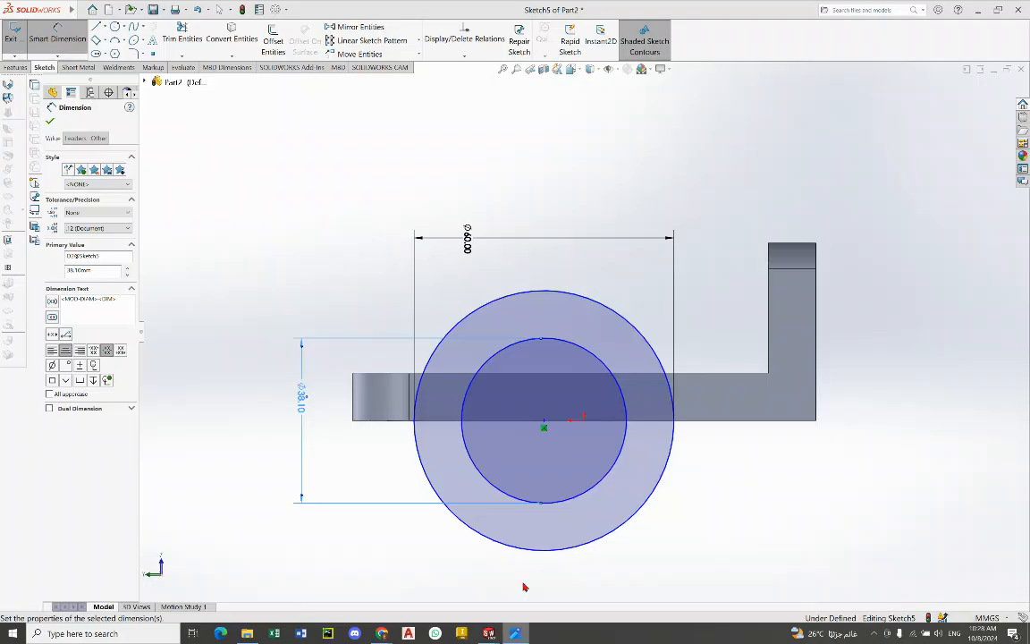
click(544, 427)
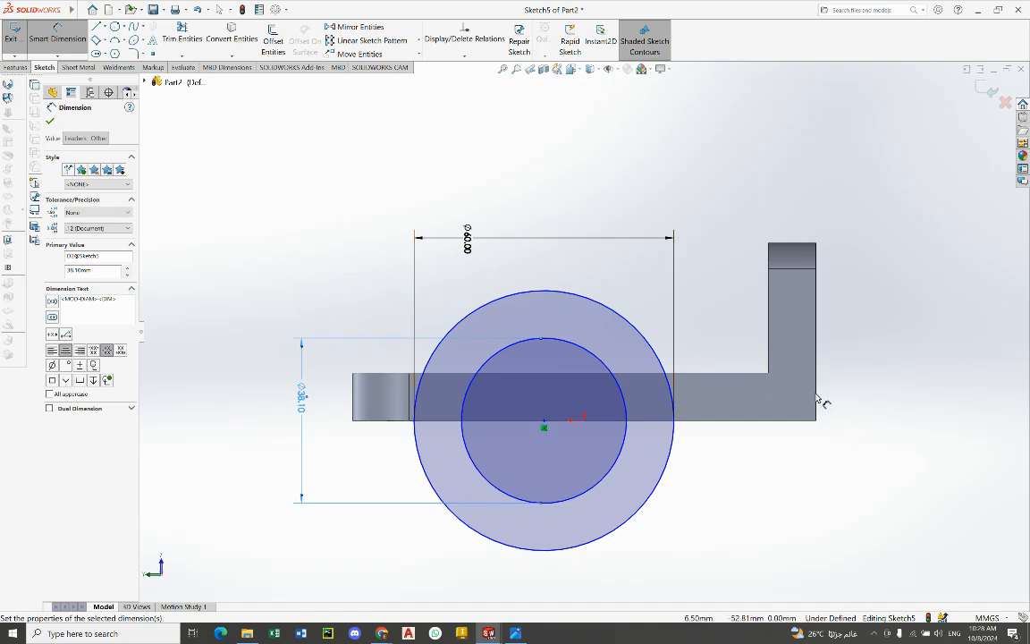
click(515, 635)
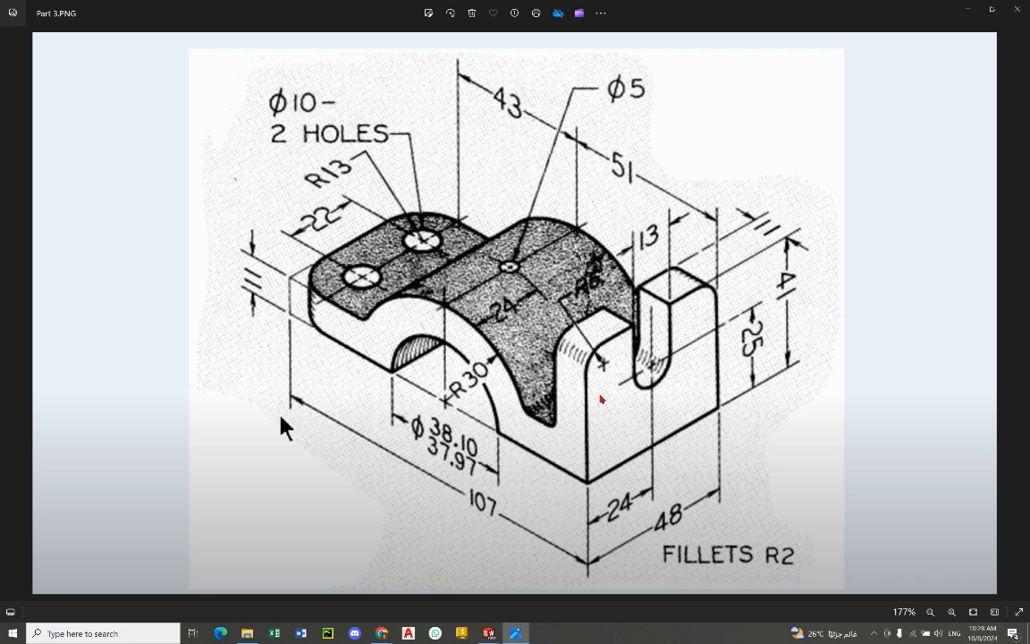
click(488, 633)
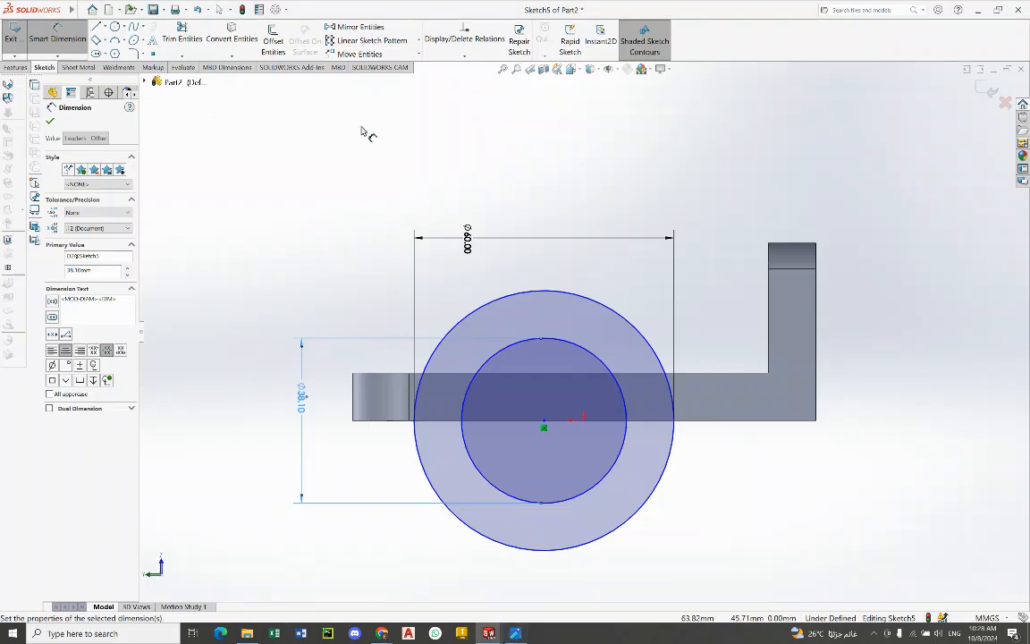
click(50, 120)
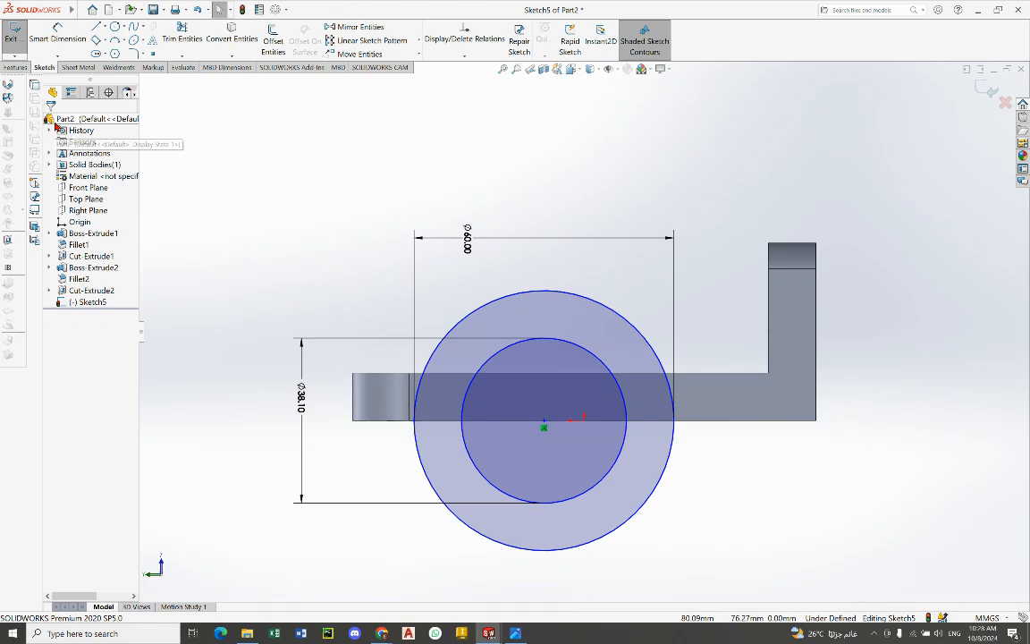
Step: Dimension the horizontal distance from the circles' centre to the end block's outer vertical edge as 51 mm
click(67, 40)
click(77, 36)
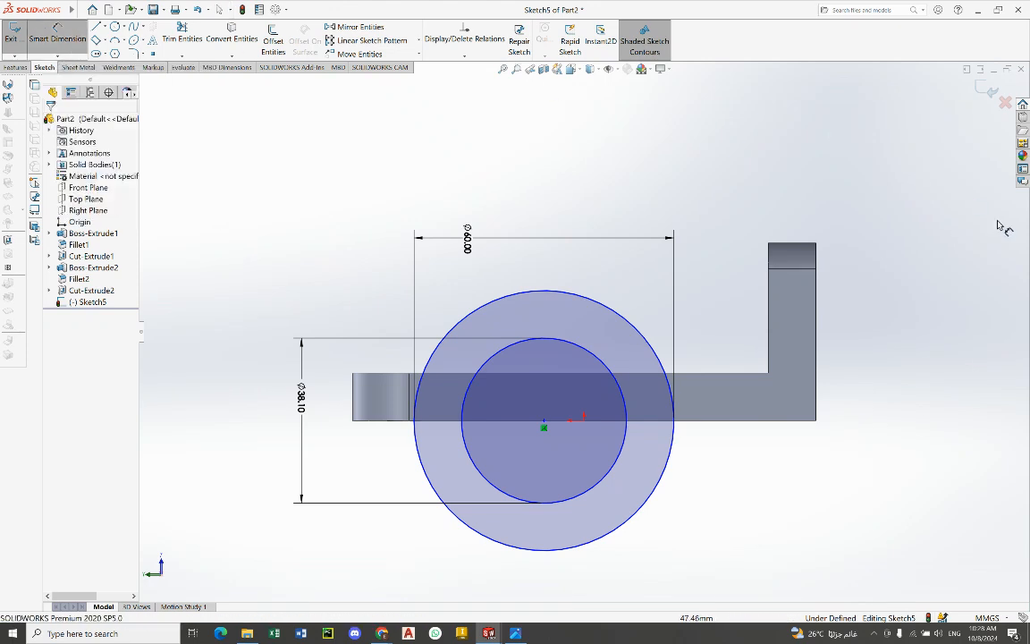
click(816, 362)
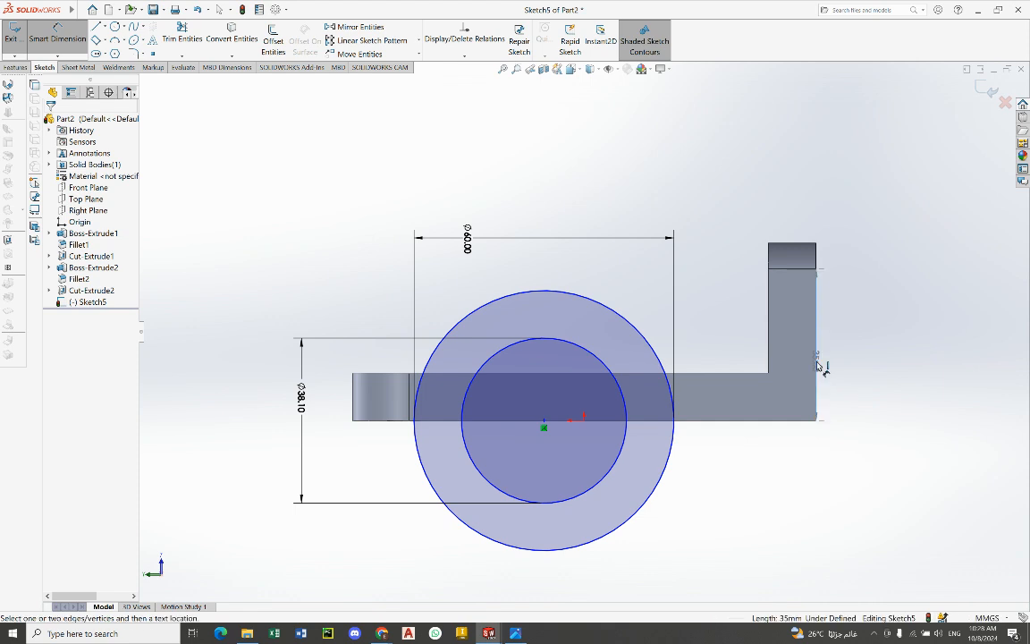
click(544, 423)
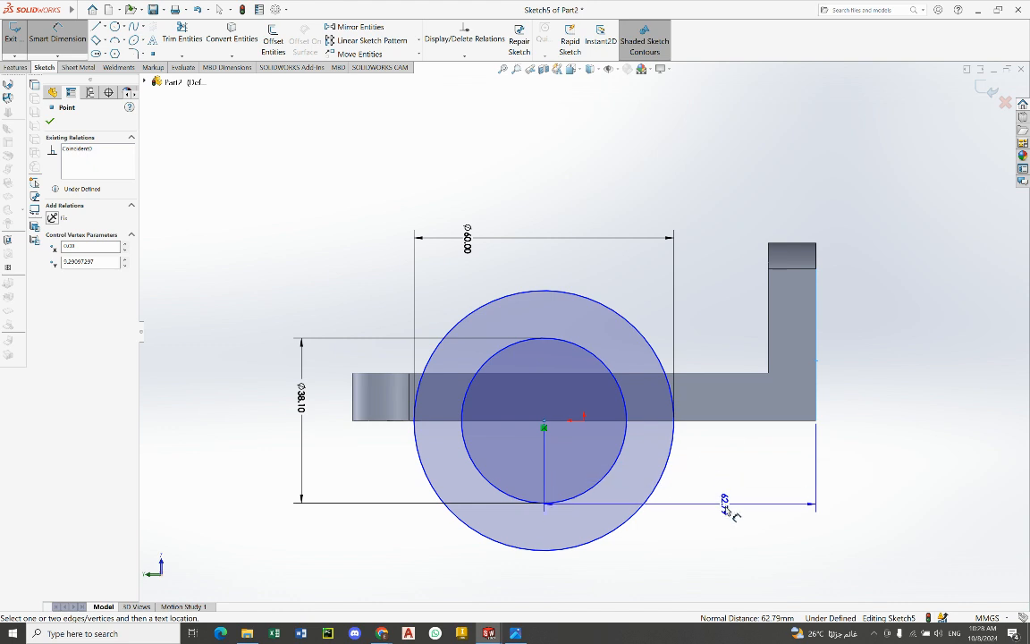
click(724, 508)
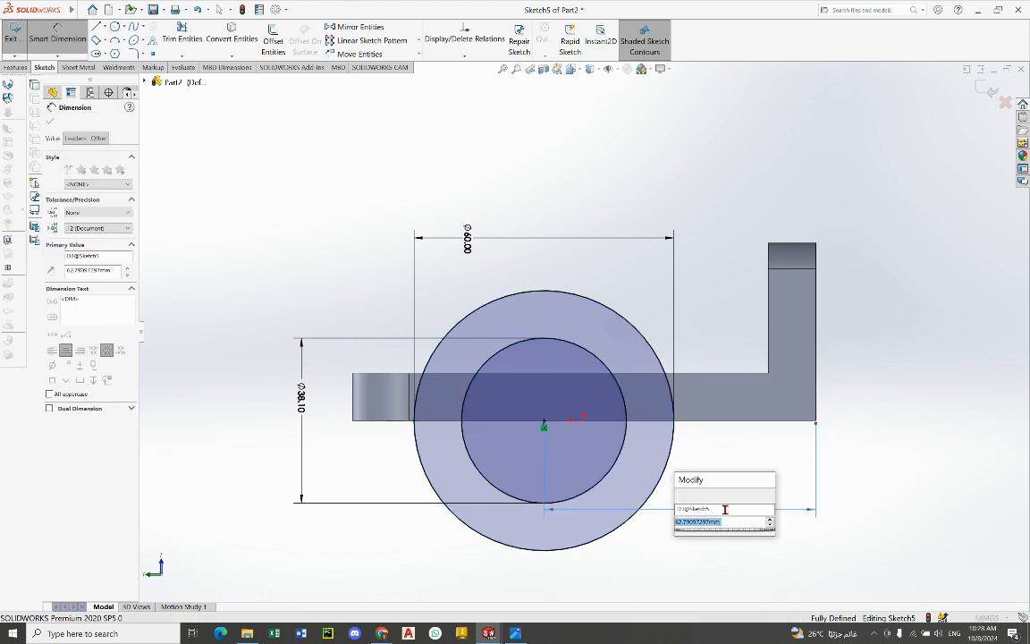
text(5)
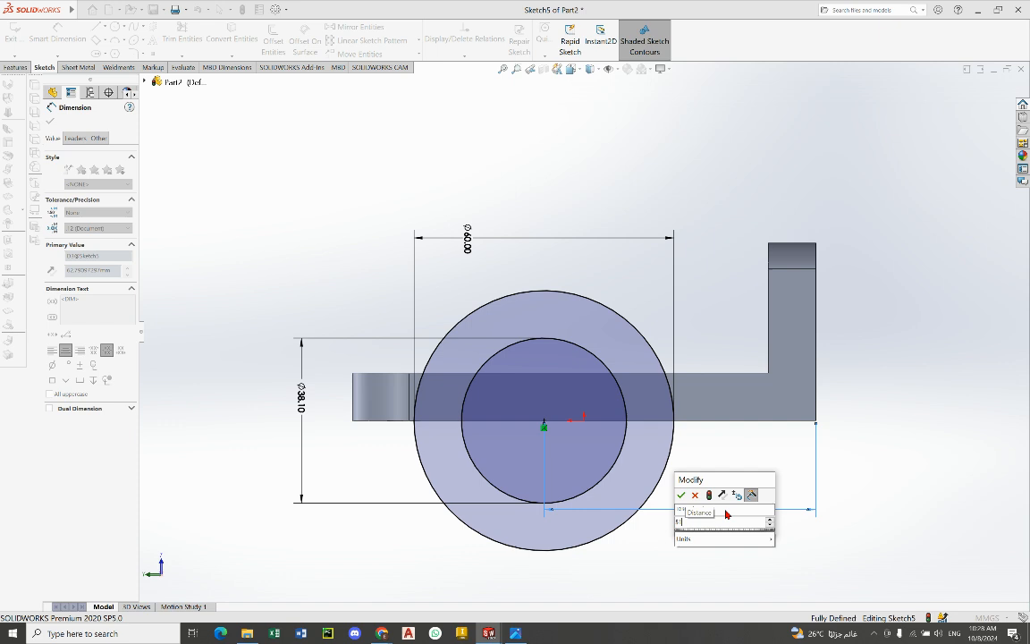
text(1)
key(Return)
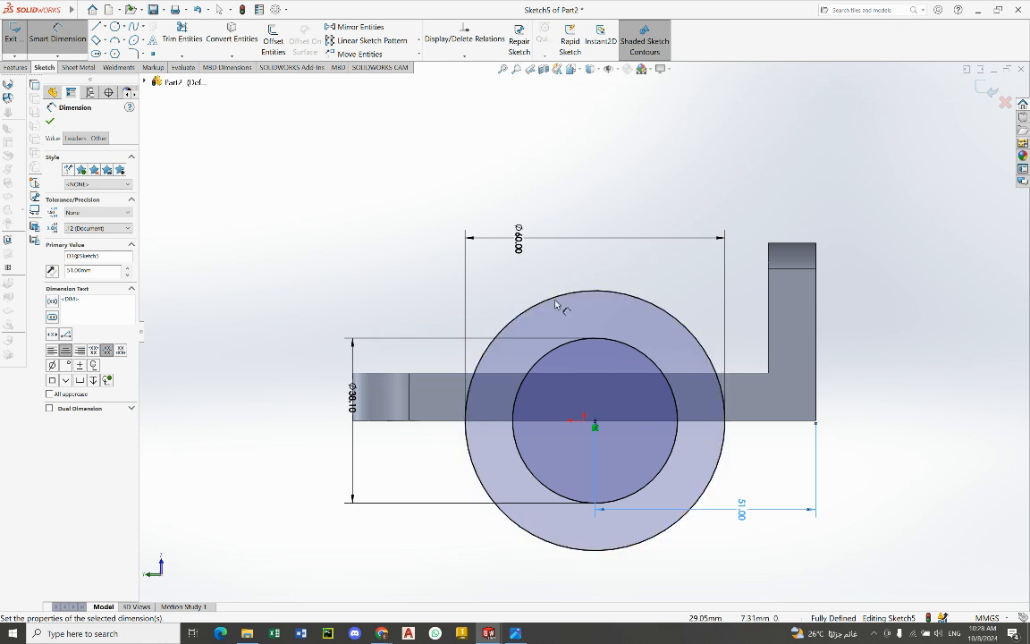
click(48, 121)
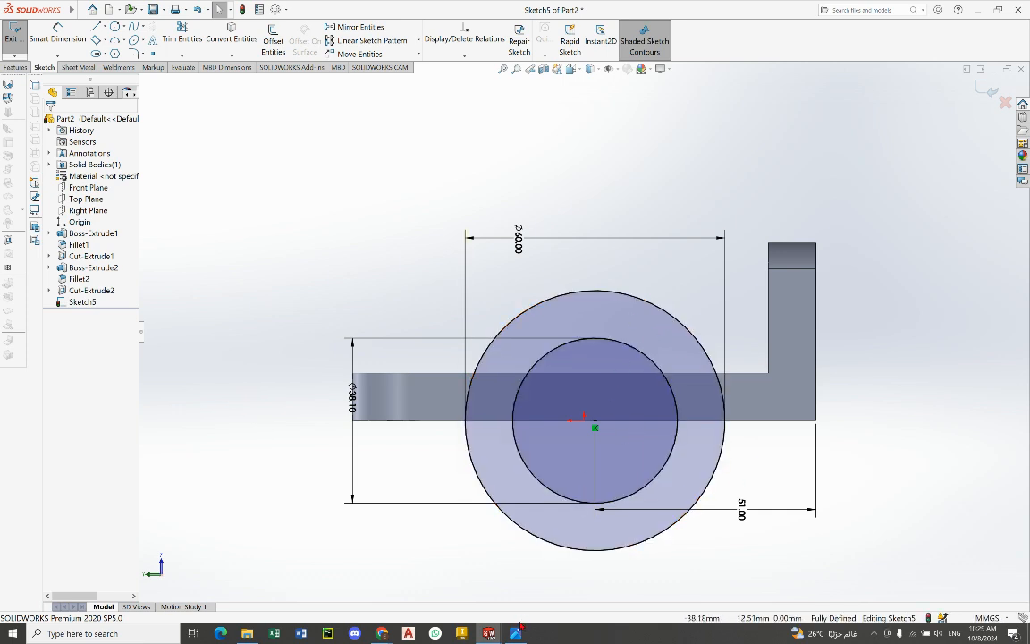
Step: Check the arch shape in the Part 3.PNG drawing and sketch a horizontal line across the 60 mm circle's full diameter, along the base's bottom edge
click(516, 633)
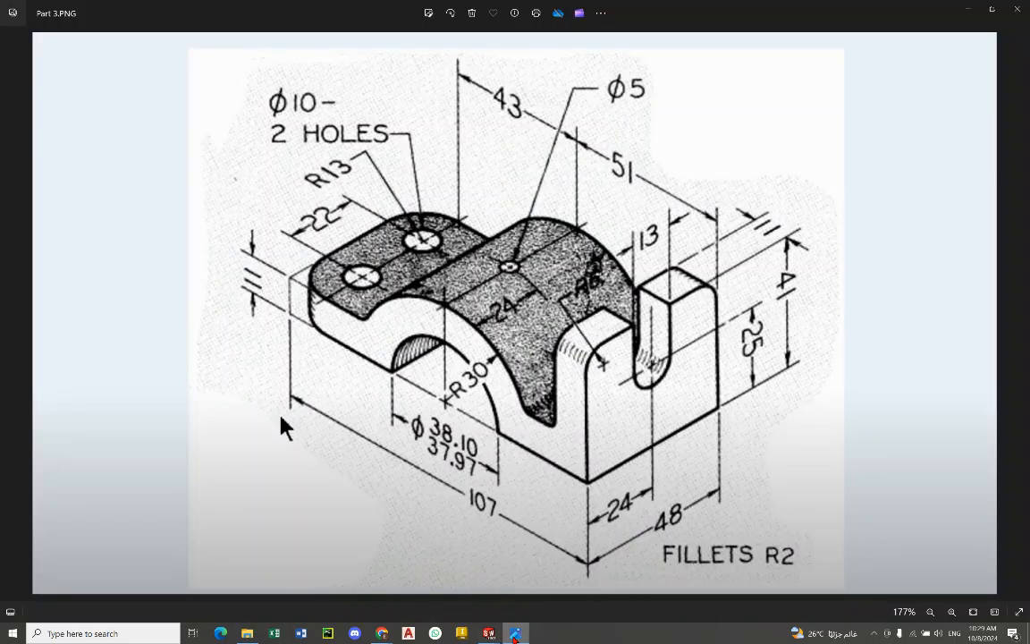
key(alt+Tab)
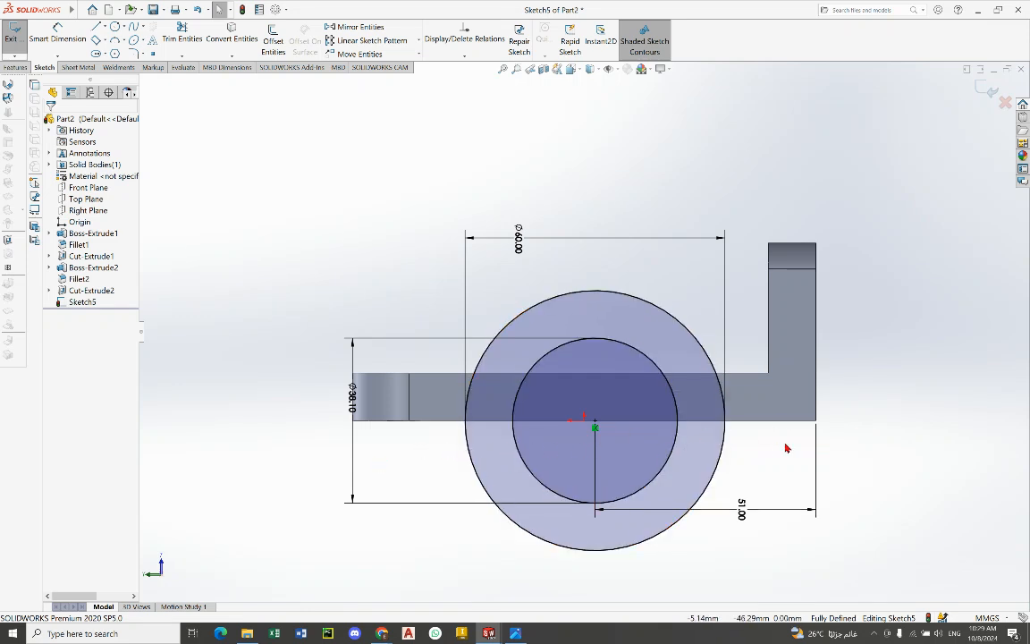
click(106, 28)
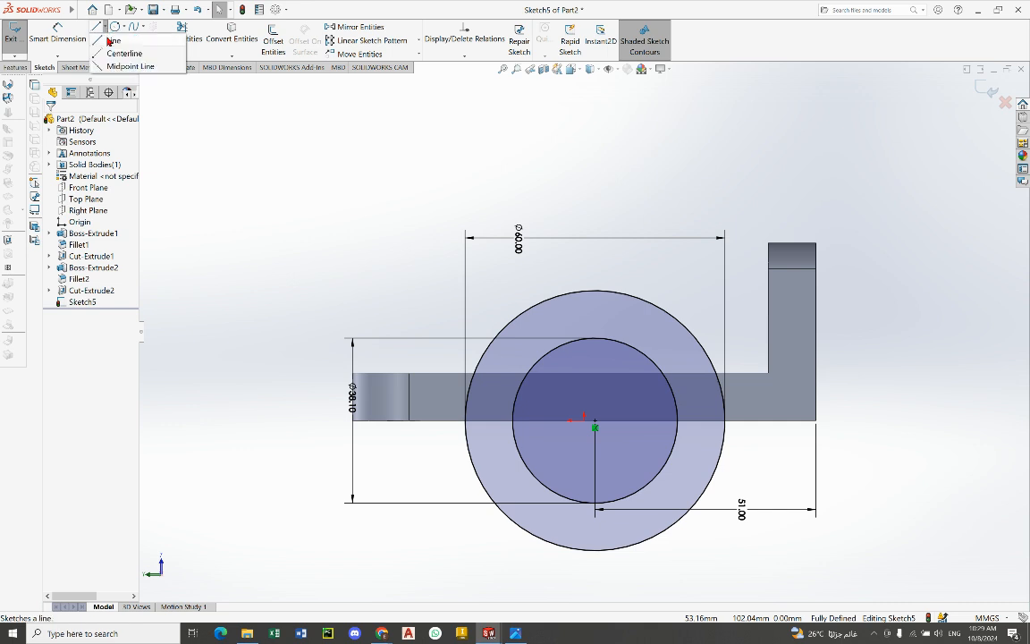
click(110, 41)
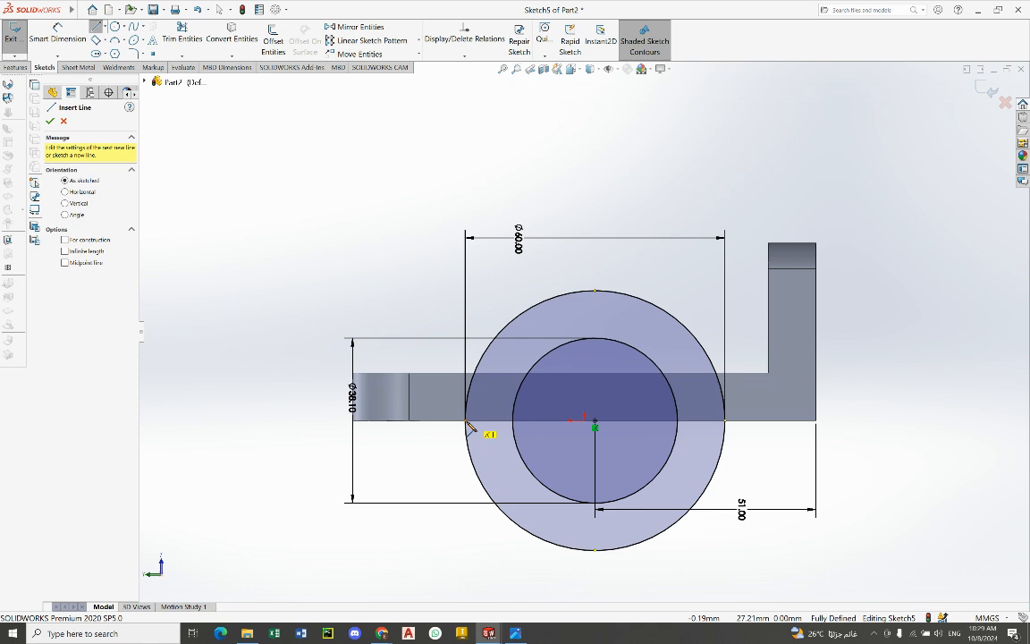
click(465, 420)
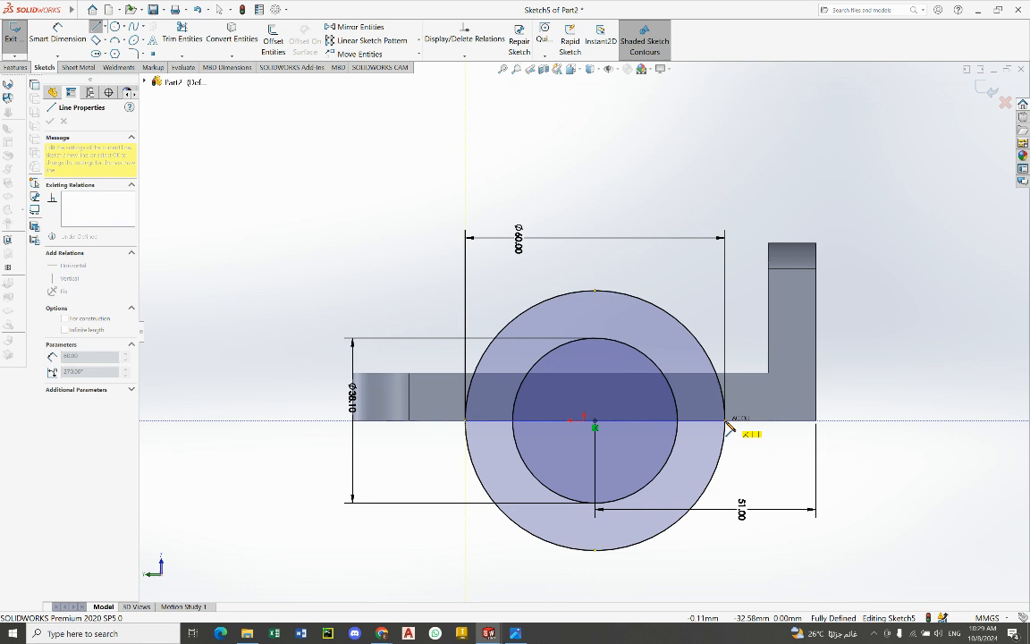
click(725, 422)
right_click(402, 234)
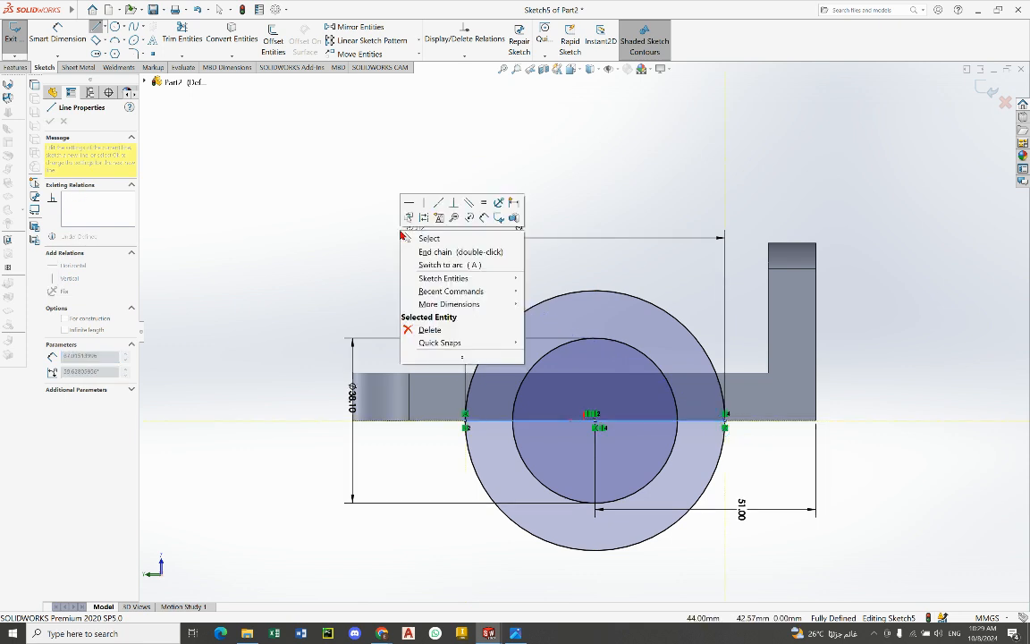
click(421, 238)
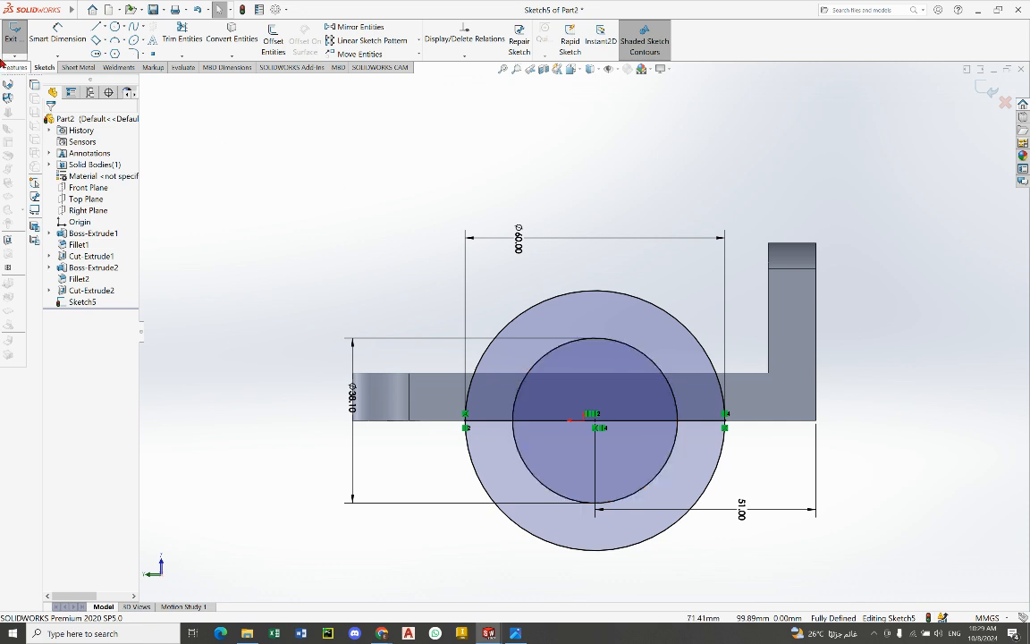
Step: Trim away the lower halves of both circles and the line segment inside the smaller circle, leaving a closed half-ring profile
click(184, 32)
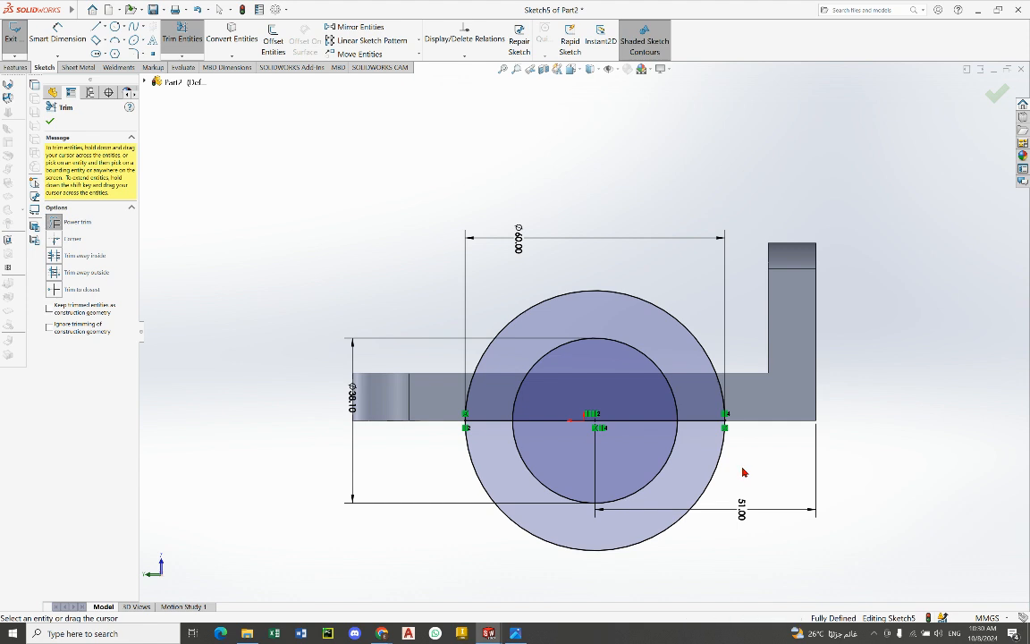
mouse_move(740, 472)
mouse_down()
mouse_move(671, 446)
mouse_move(543, 449)
mouse_move(468, 470)
mouse_up()
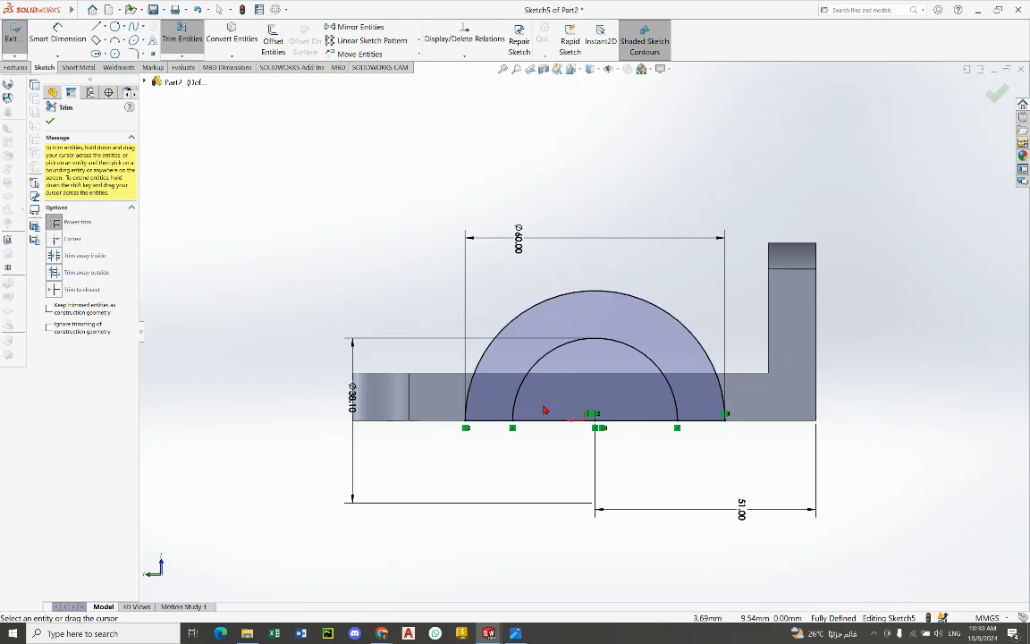
drag(548, 428, 547, 413)
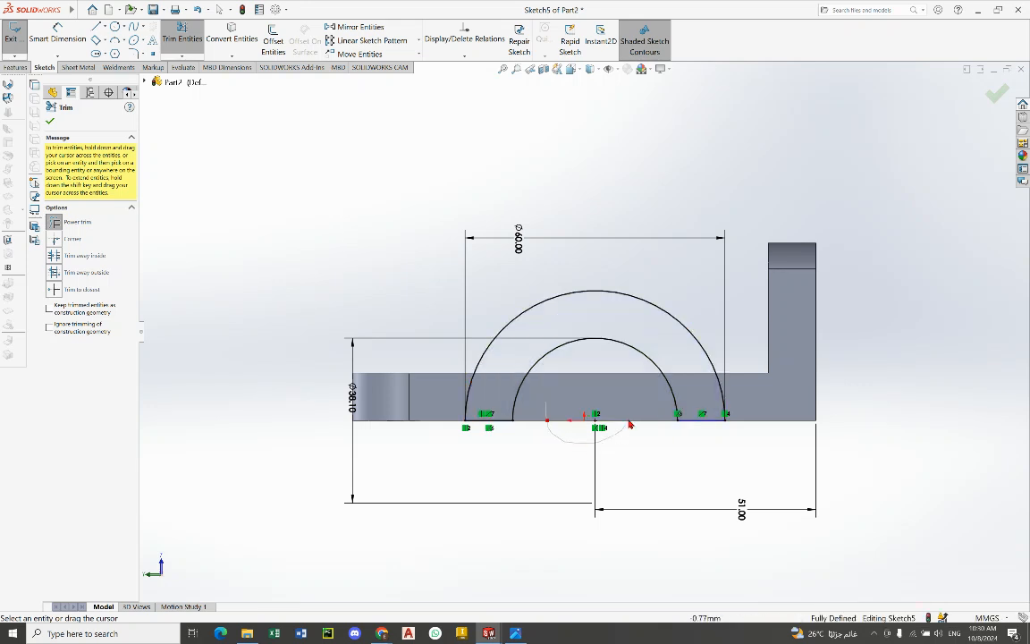
right_click(408, 263)
click(426, 294)
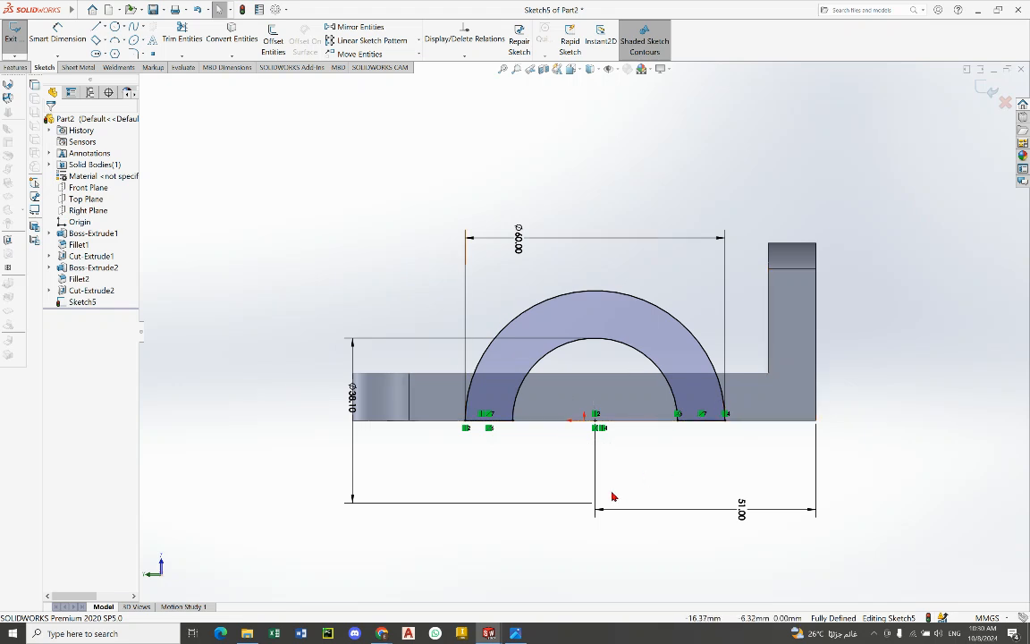
Step: Look up the arch's extrusion width in the Part 3.PNG drawing
click(515, 633)
key(alt+Tab)
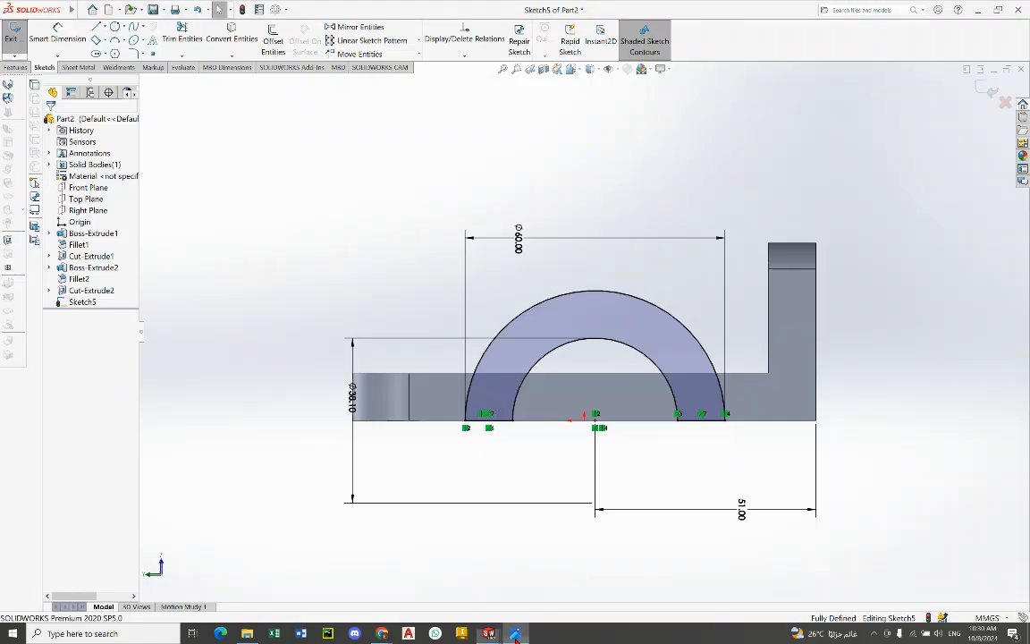
key(alt+Tab)
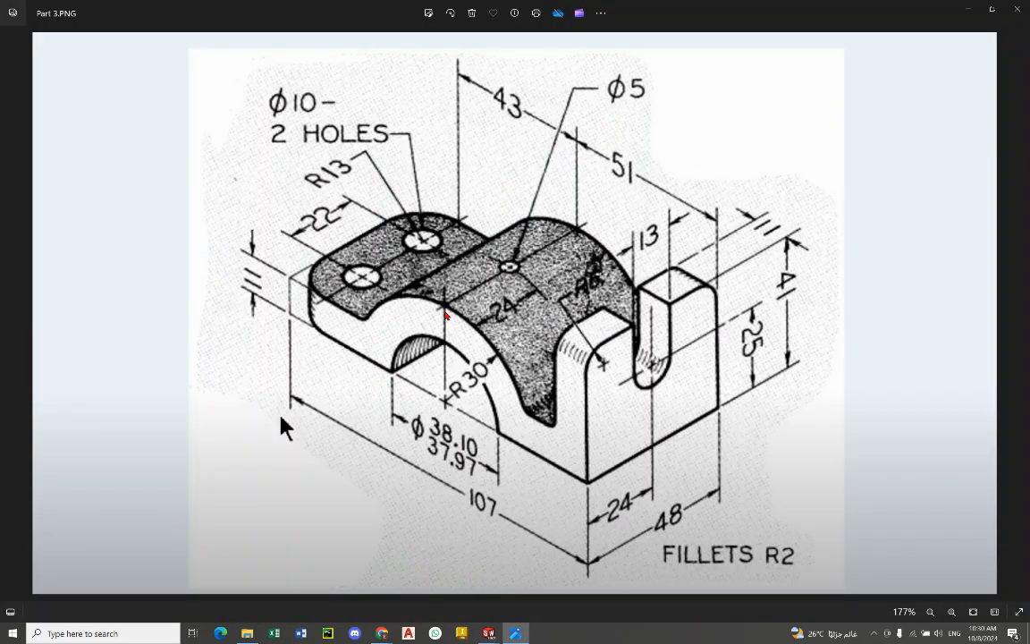
key(alt+Tab)
key(alt+Tab)
key(alt+Tab)
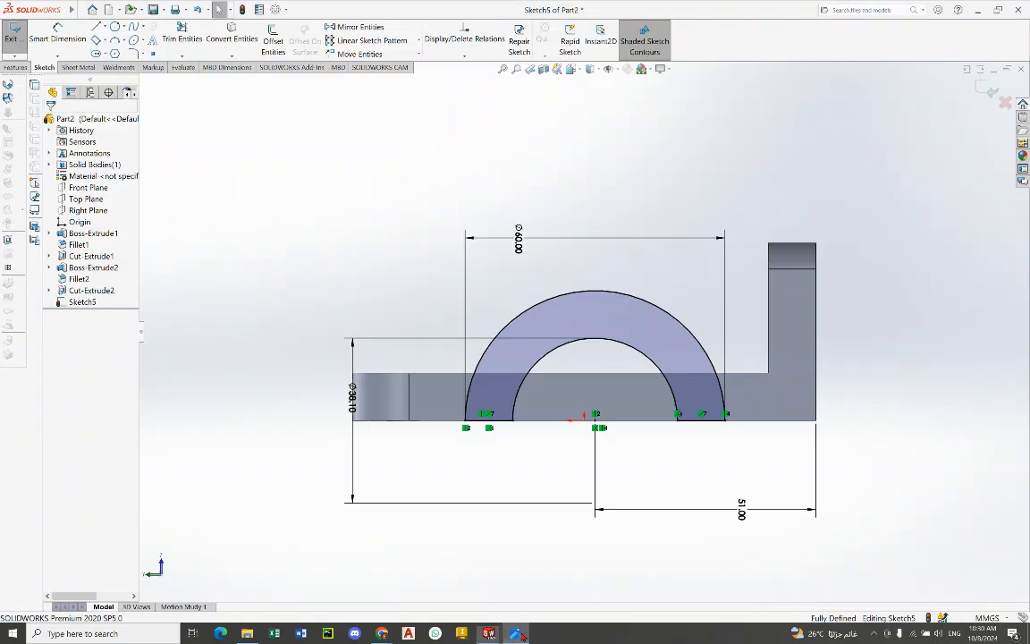
Step: Set up an extruded boss of the half-ring profile, reversed to run across the base, with a depth of 48 mm
click(17, 68)
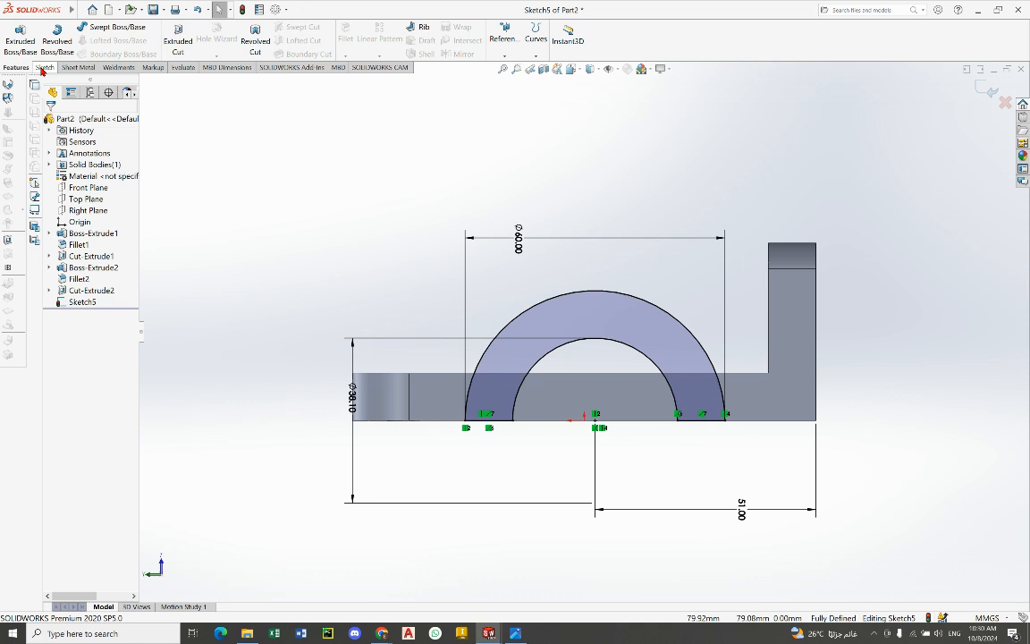
click(42, 68)
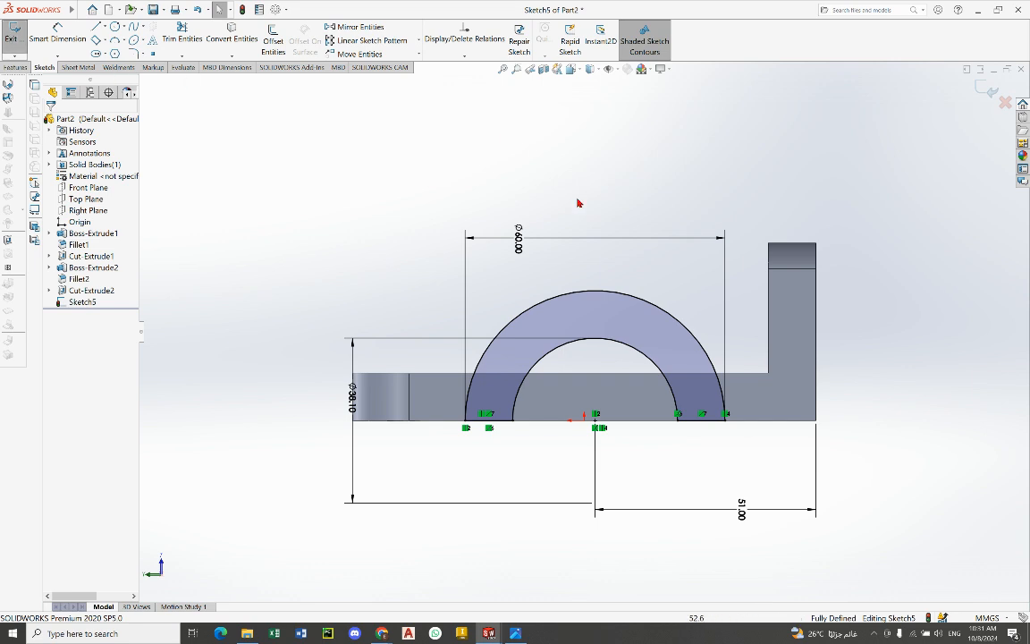
click(16, 69)
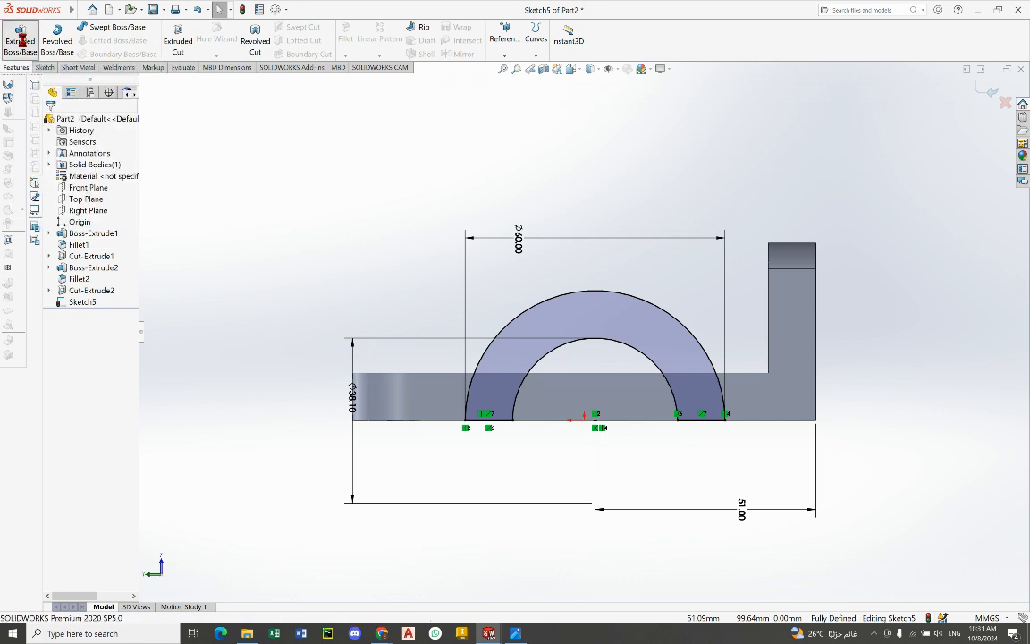
click(21, 41)
middle_drag(690, 320, 645, 411)
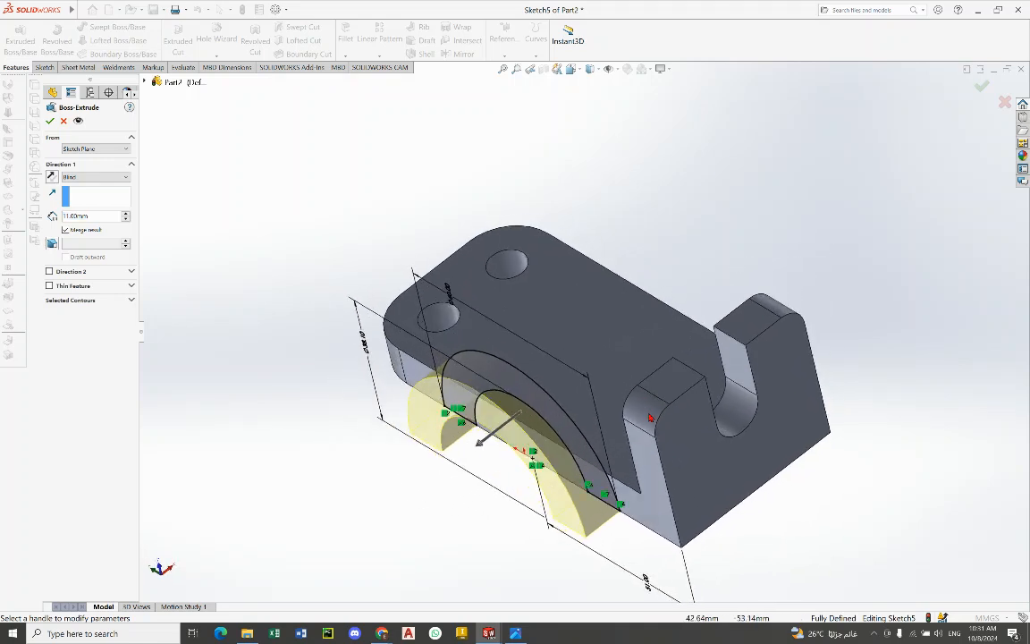
middle_drag(409, 467, 496, 452)
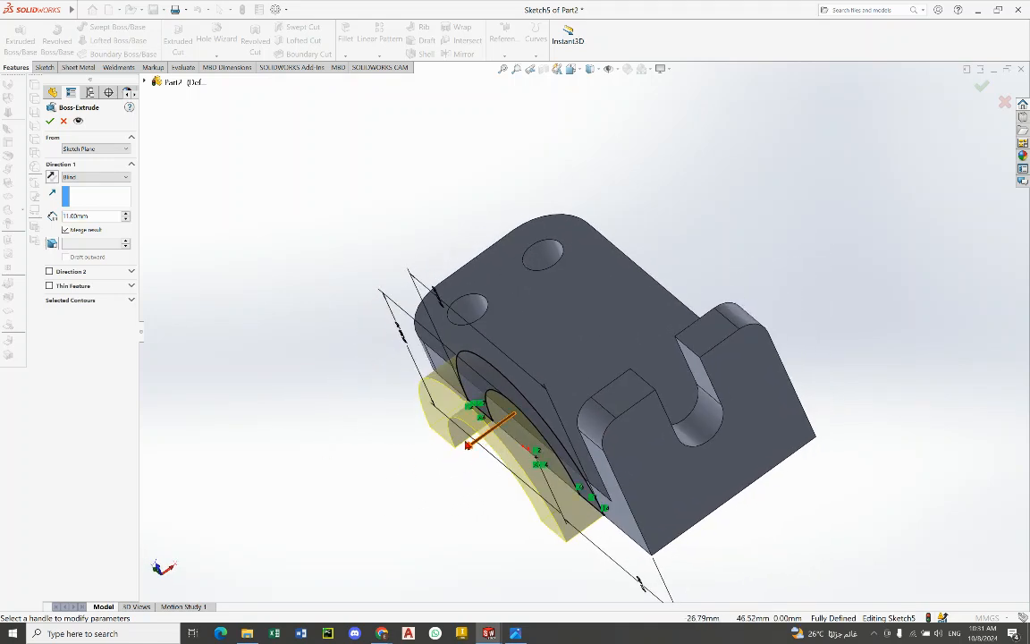
click(50, 177)
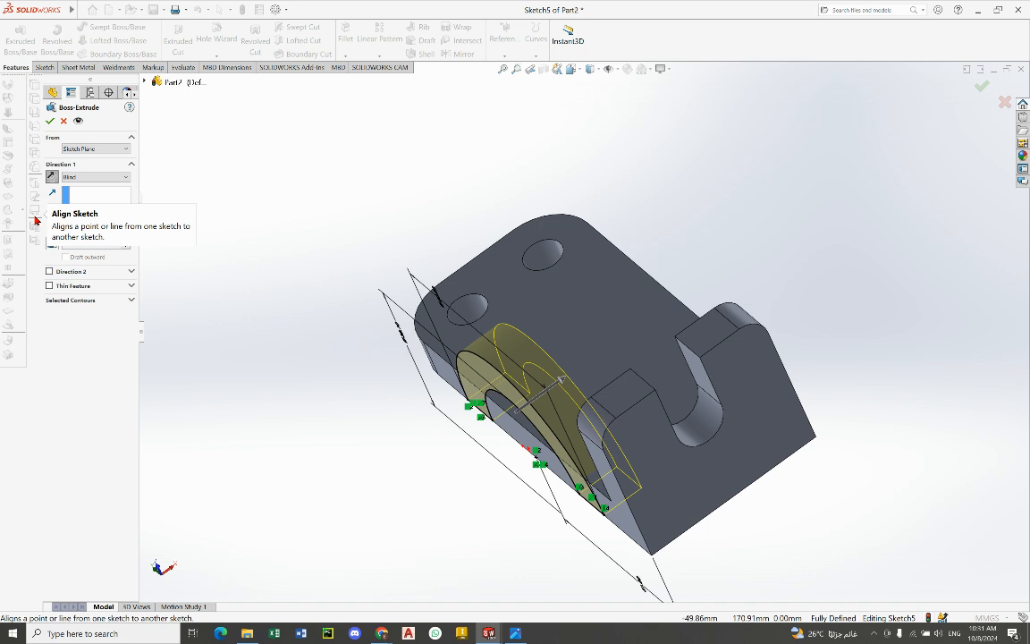
text(48)
key(Return)
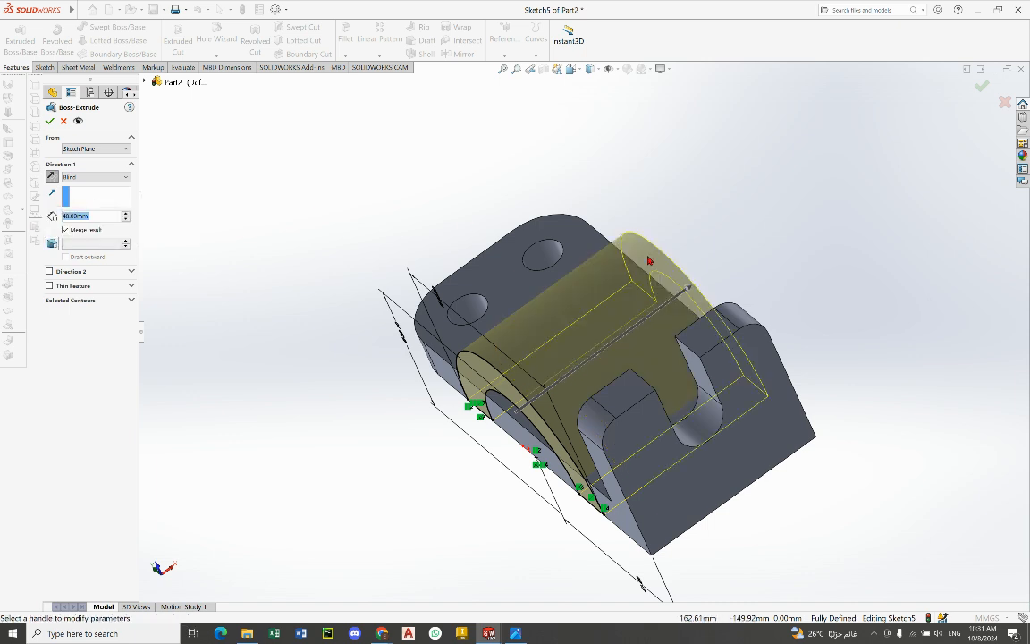
Step: Change the end condition of the arch extrusion to Through All
middle_drag(649, 261, 675, 304)
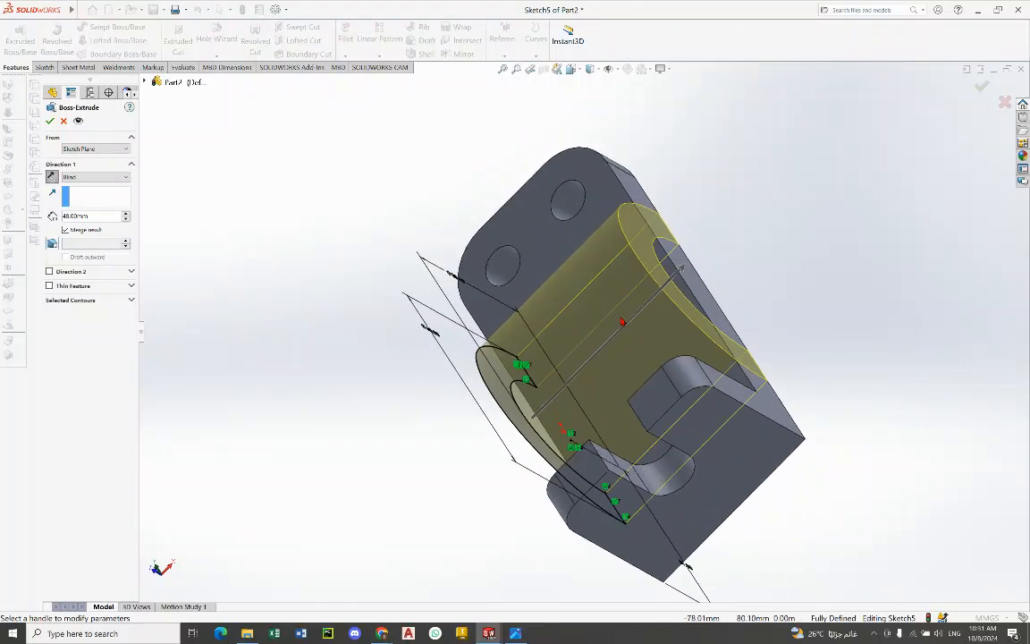
click(90, 177)
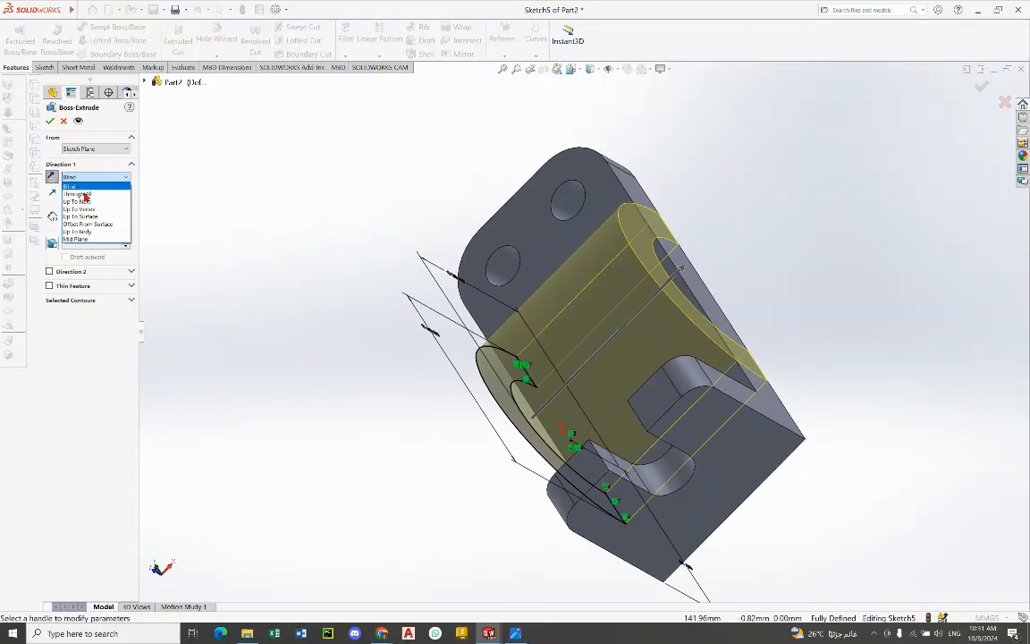
click(86, 201)
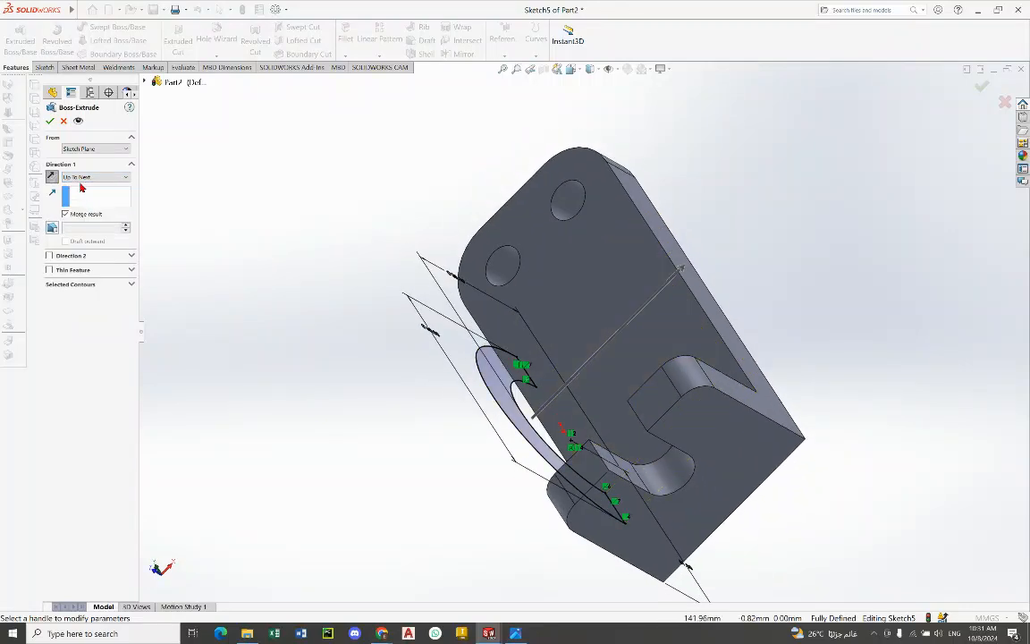
click(85, 177)
click(82, 189)
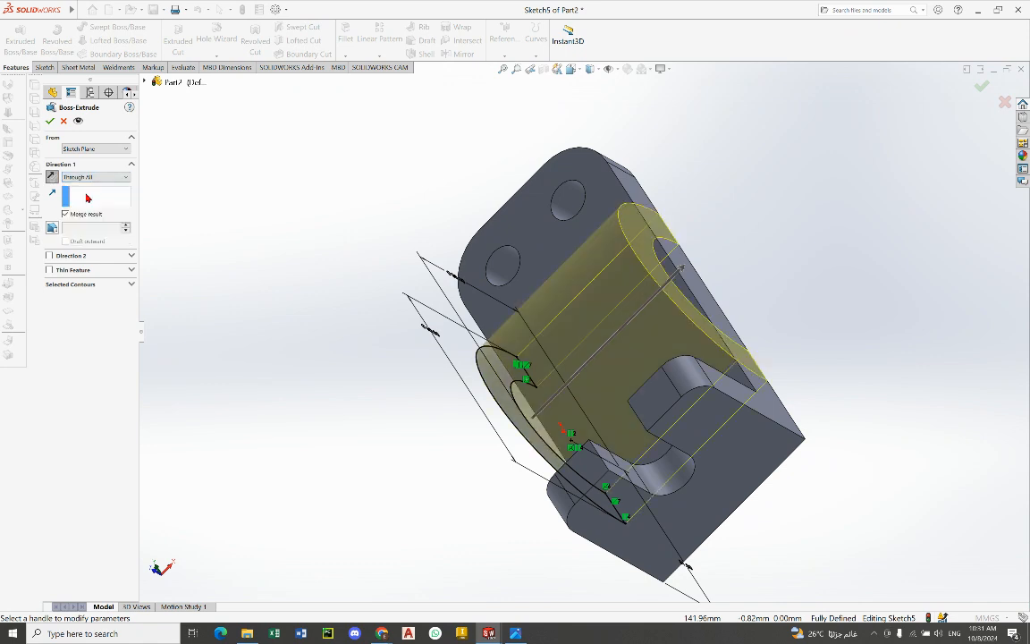
click(85, 178)
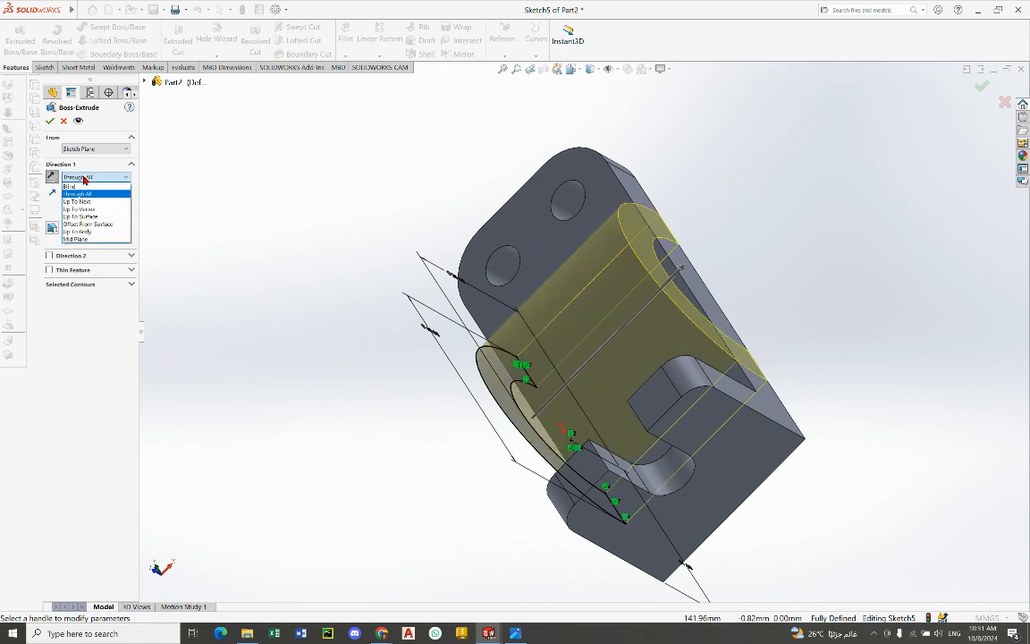
click(84, 178)
click(84, 178)
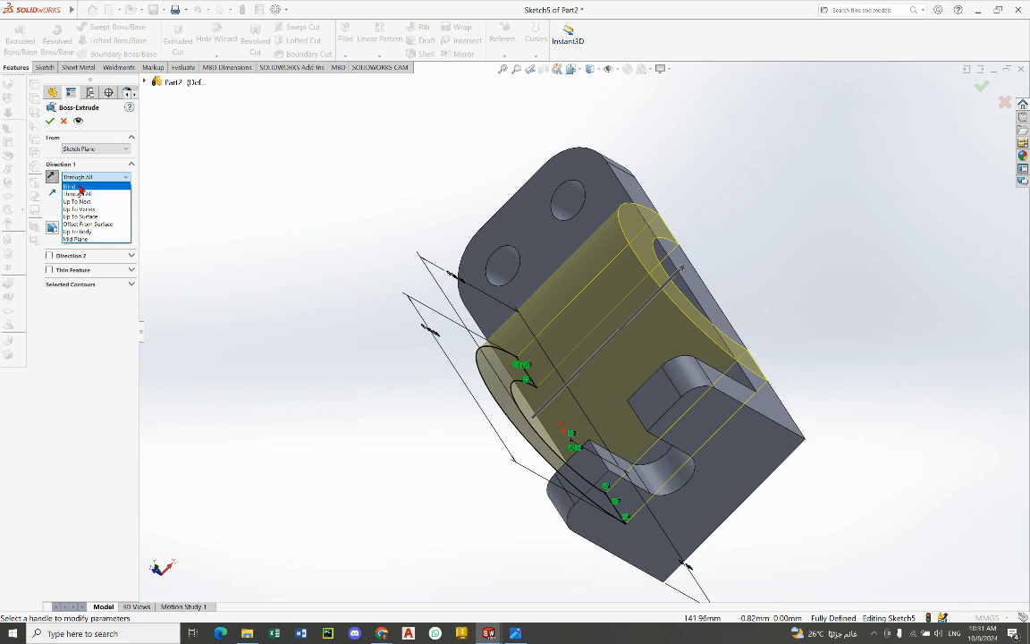
click(79, 190)
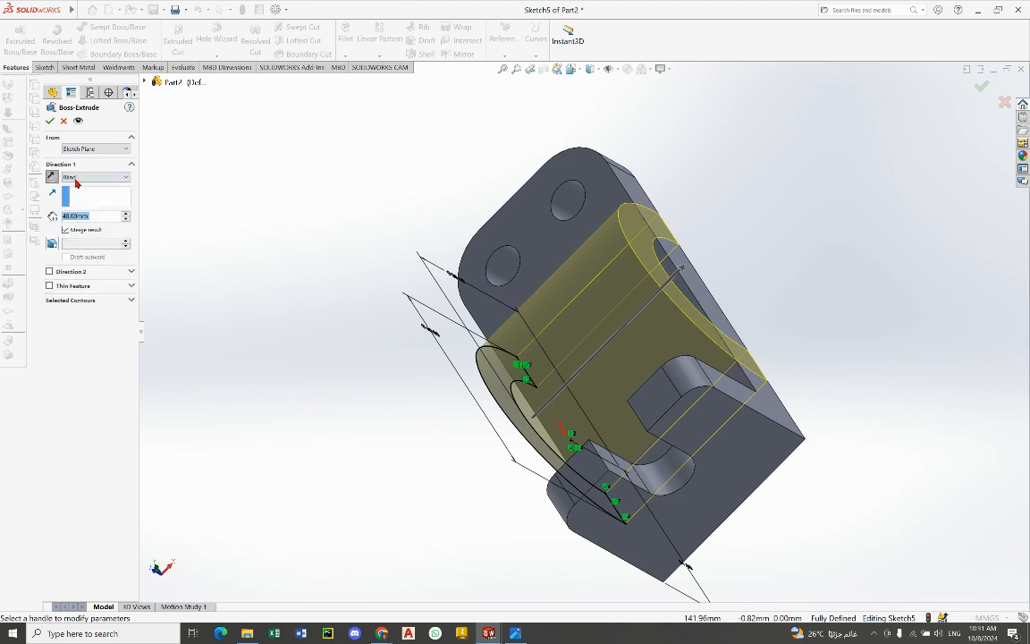
click(81, 177)
click(81, 191)
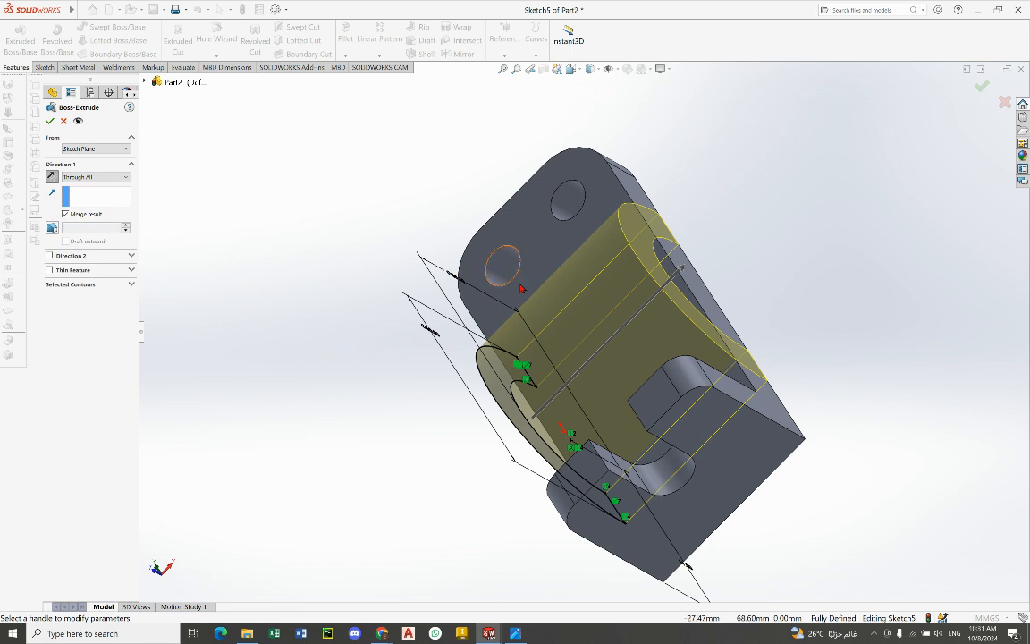
Step: Inspect the arch preview from several angles, accept the extrusion and save the part
mouse_move(520, 288)
middle_down()
mouse_move(572, 205)
mouse_move(536, 268)
middle_up()
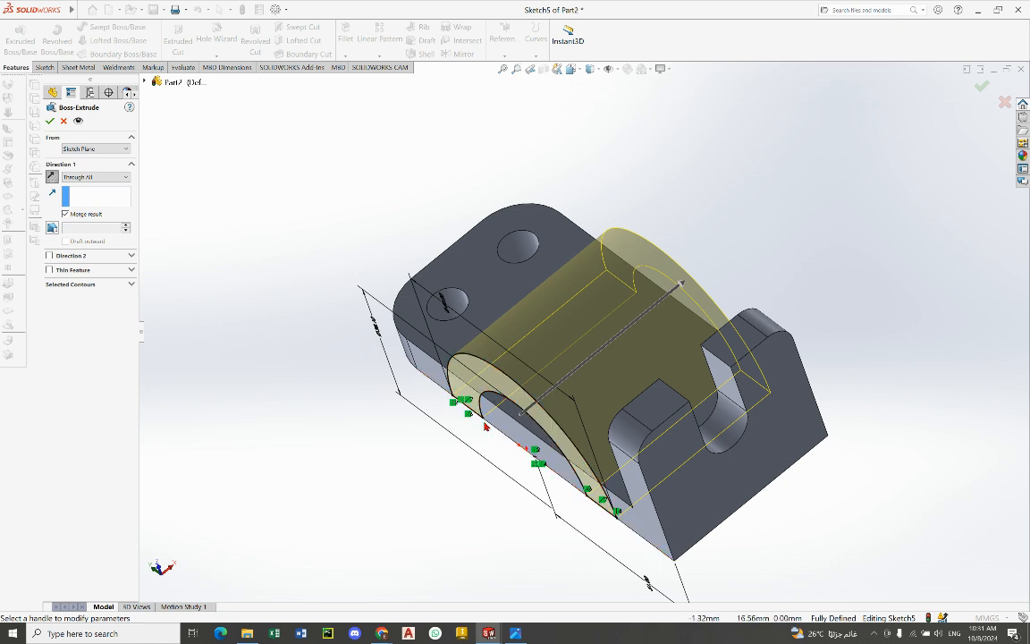
middle_drag(717, 304, 677, 304)
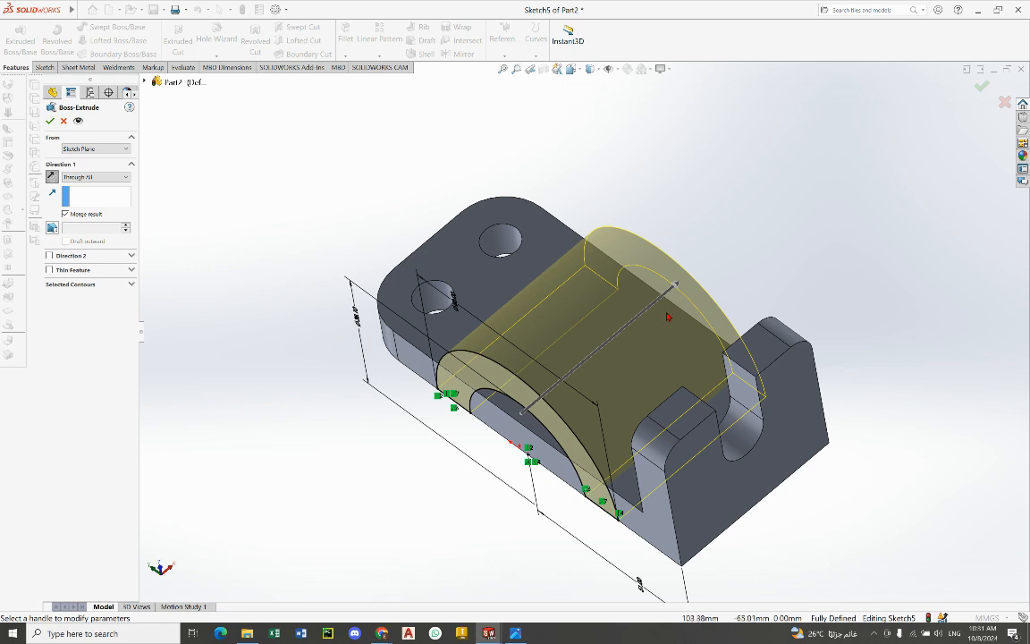
middle_drag(660, 322, 553, 248)
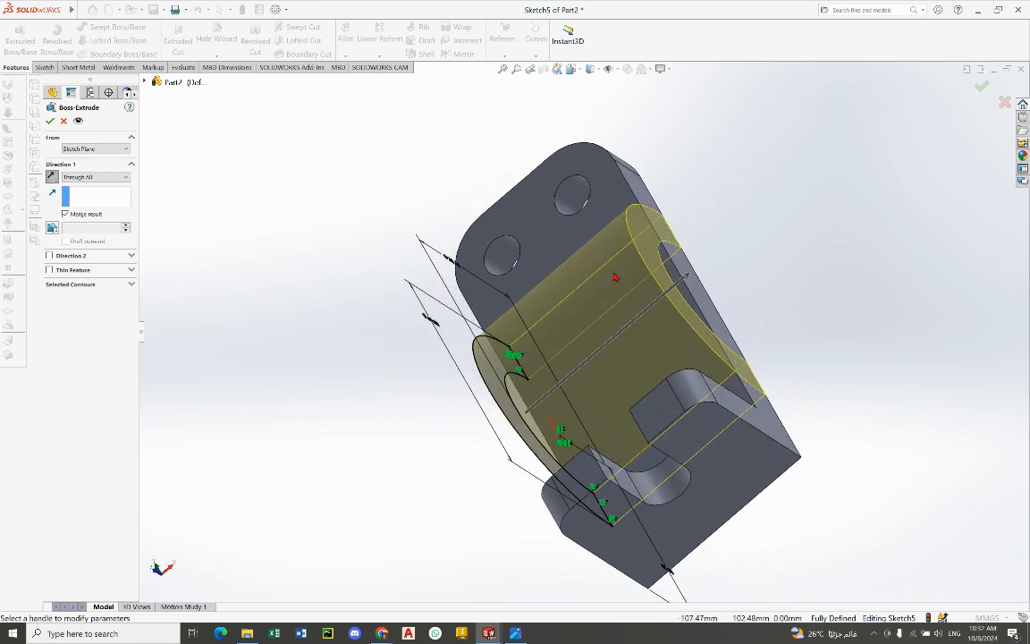
scroll(677, 292, down, 5)
middle_drag(677, 292, 124, 204)
scroll(701, 338, up, 5)
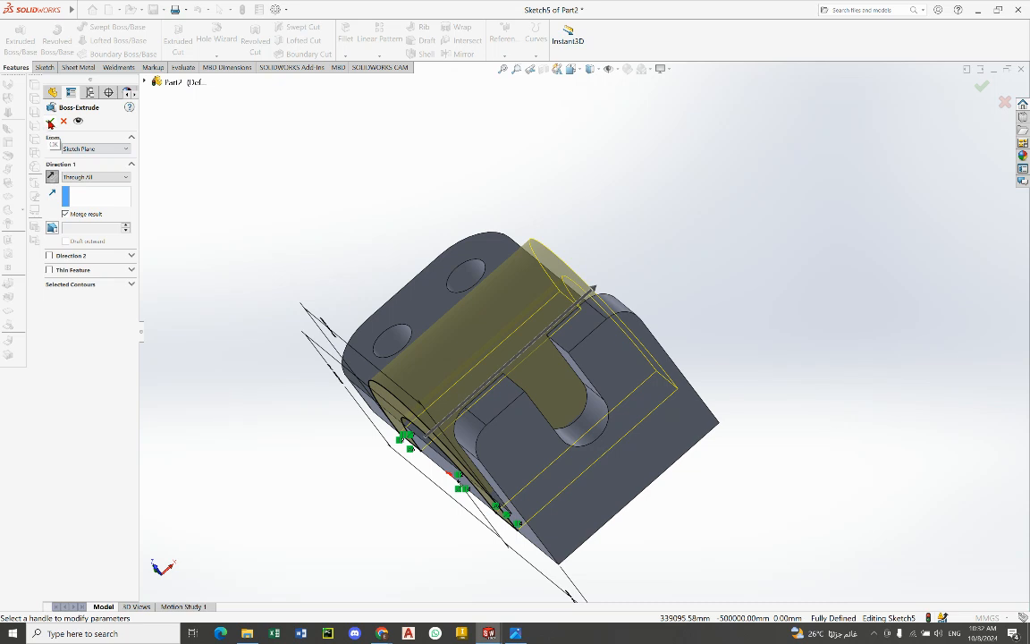
click(50, 123)
scroll(528, 382, up, 2)
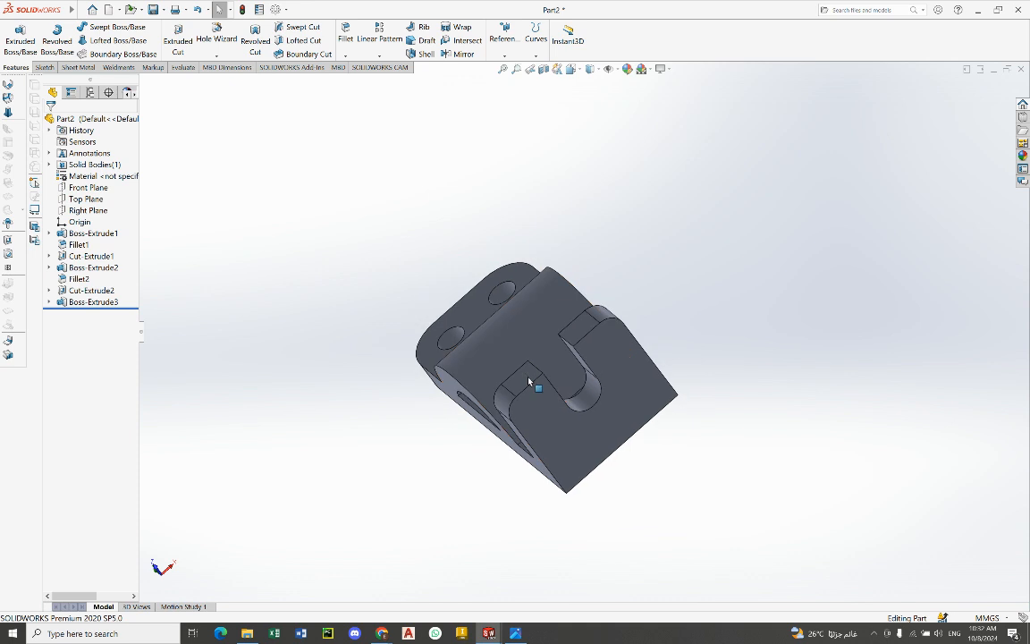
middle_drag(529, 382, 547, 358)
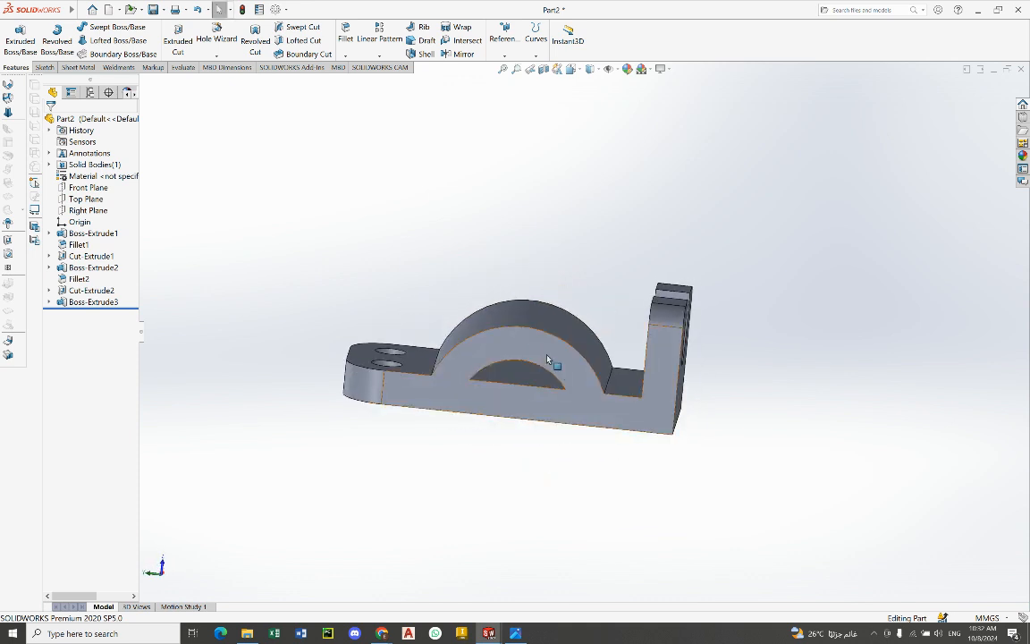
key(ctrl+s)
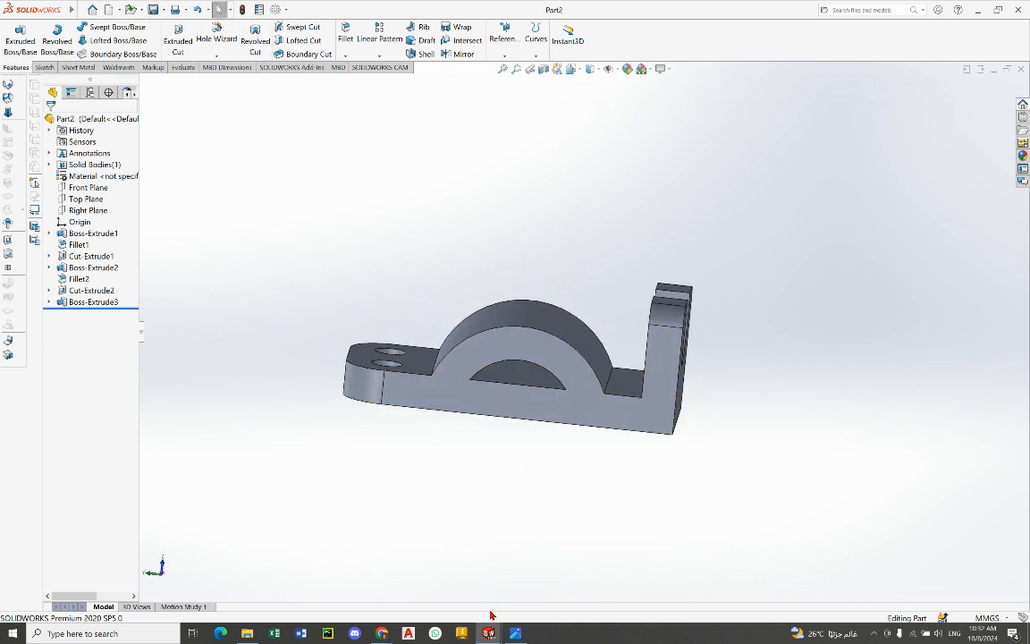
Step: Check the opening under the arch against the Part 3.PNG drawing
click(515, 633)
click(515, 633)
click(515, 634)
click(514, 634)
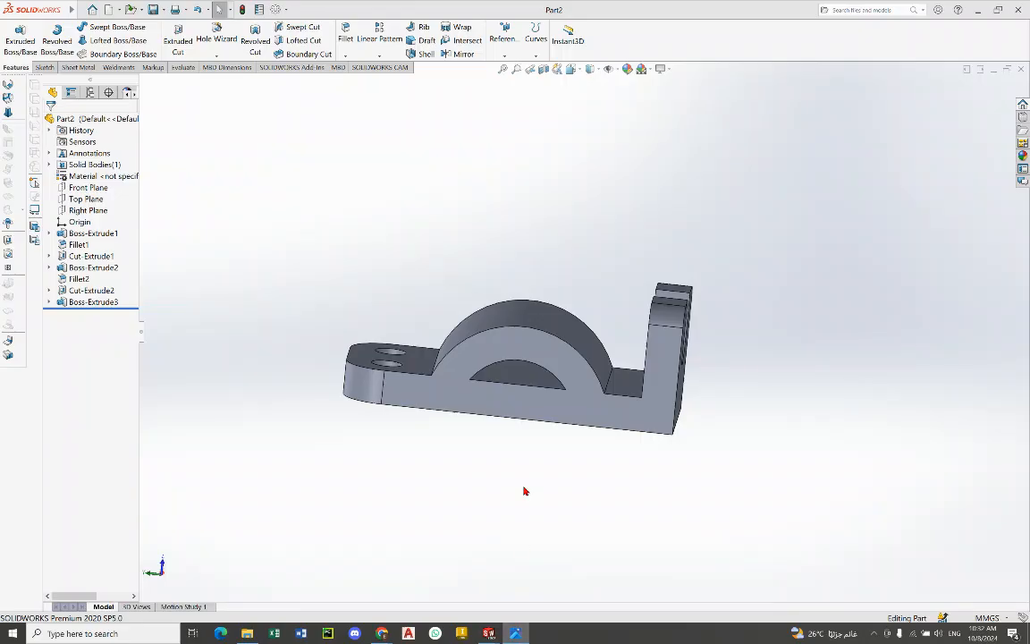
middle_drag(524, 406, 525, 393)
scroll(525, 393, down, 2)
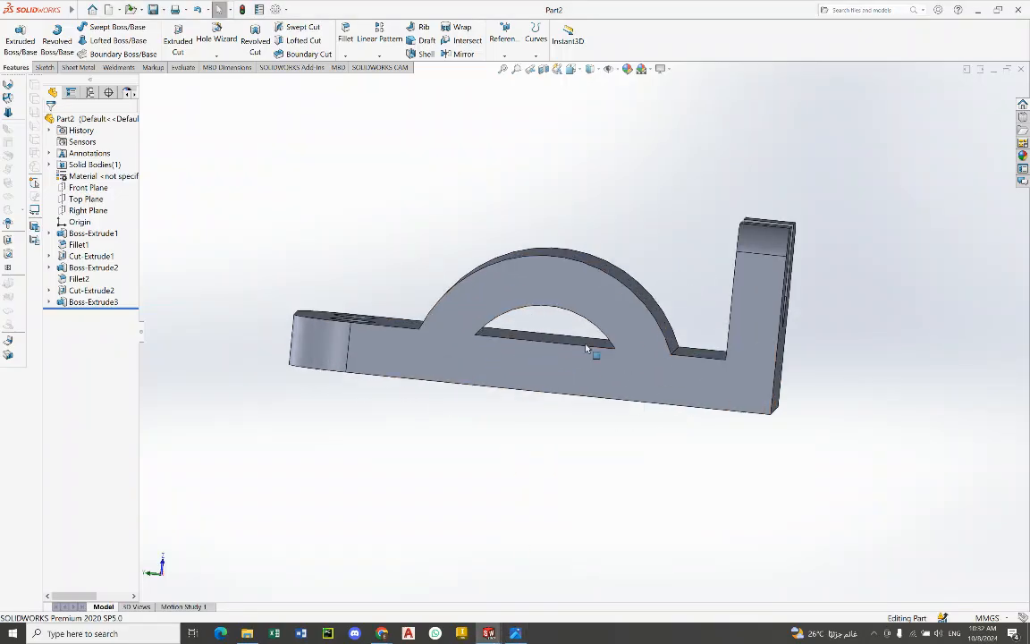
click(516, 635)
key(alt+Tab)
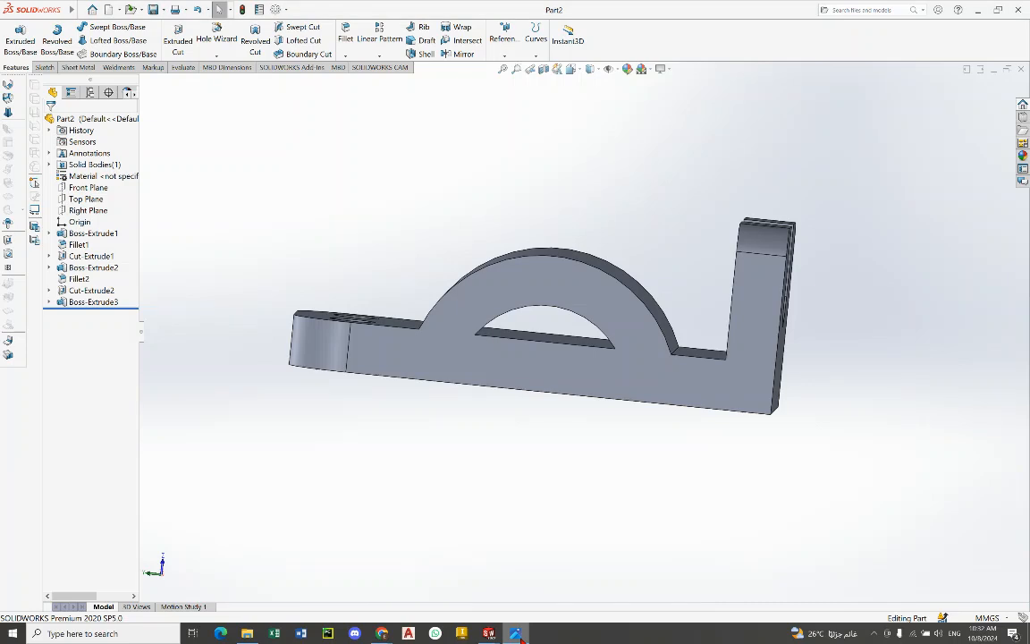
Step: Start a sketch on the part's side face, viewed square-on with the base lying horizontal
click(511, 295)
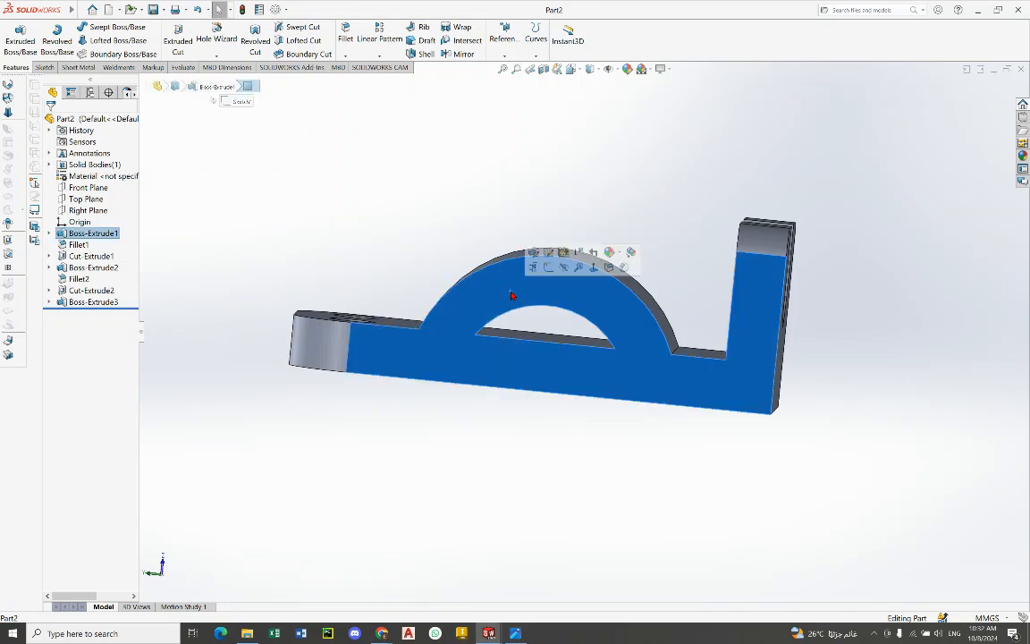
right_click(512, 295)
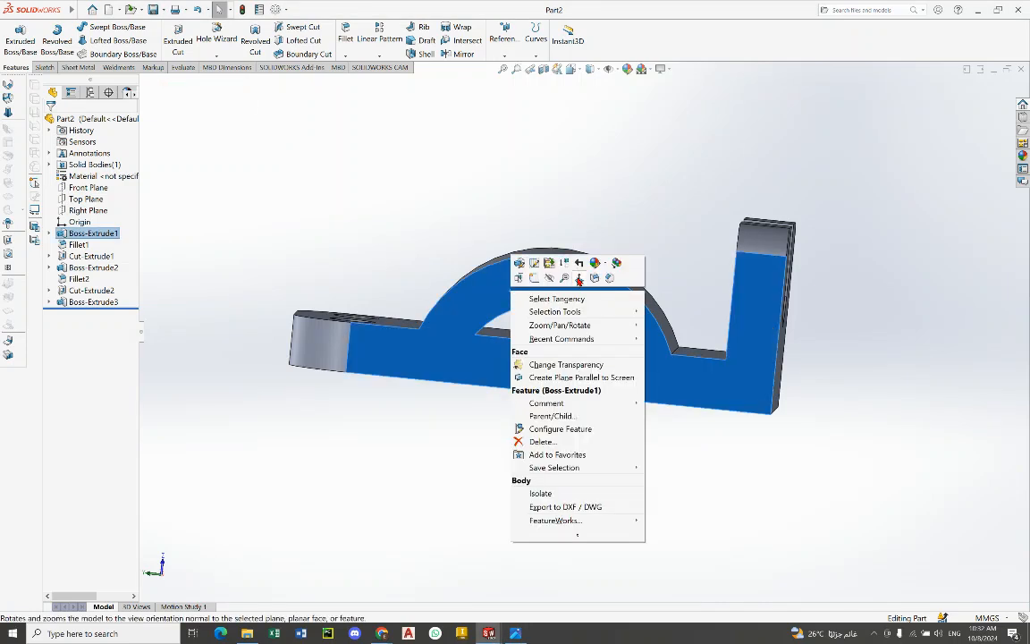
click(519, 262)
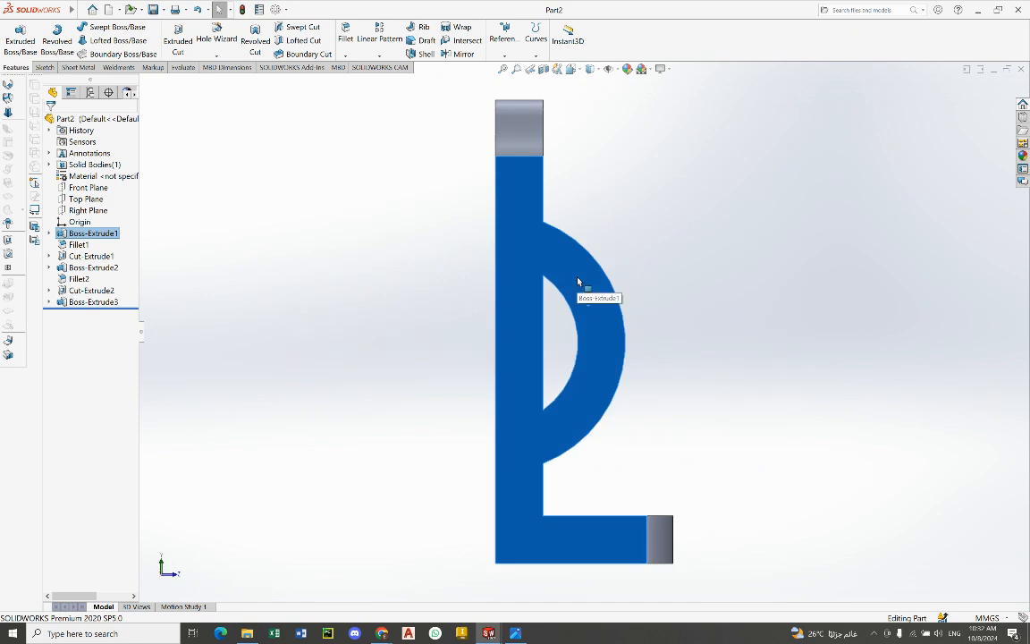
key(alt+Left)
key(alt+Left)
key(alt+Left)
key(alt+Left)
key(alt+Left)
key(alt+Left)
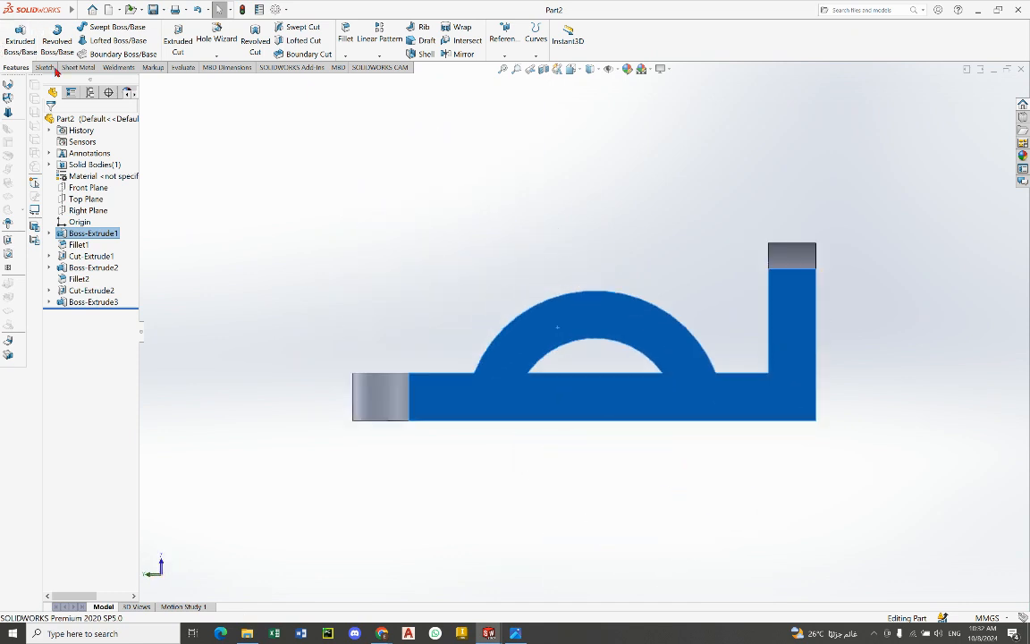
click(44, 67)
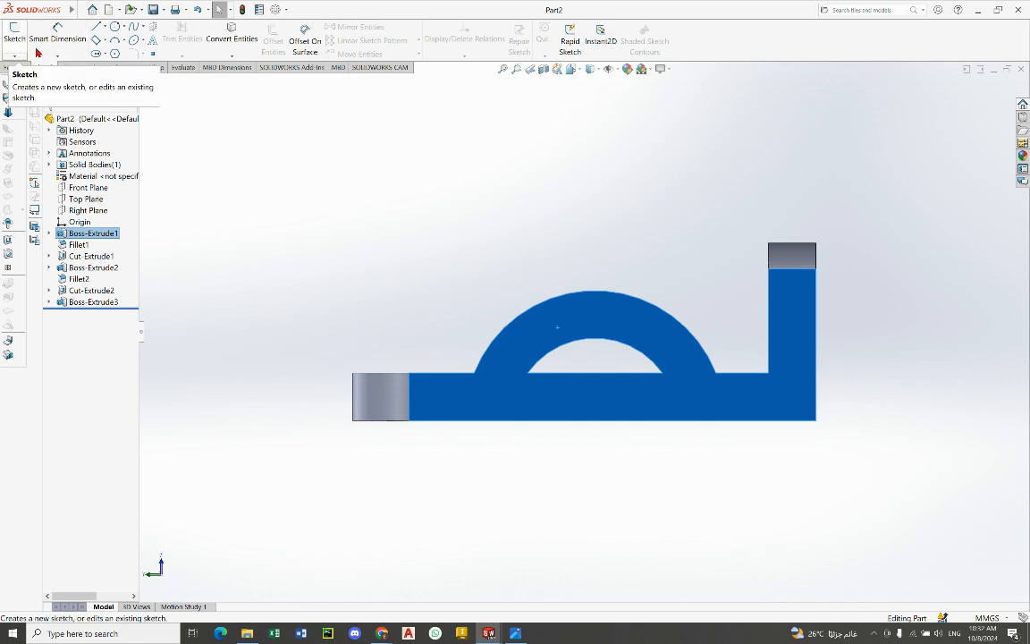
click(14, 34)
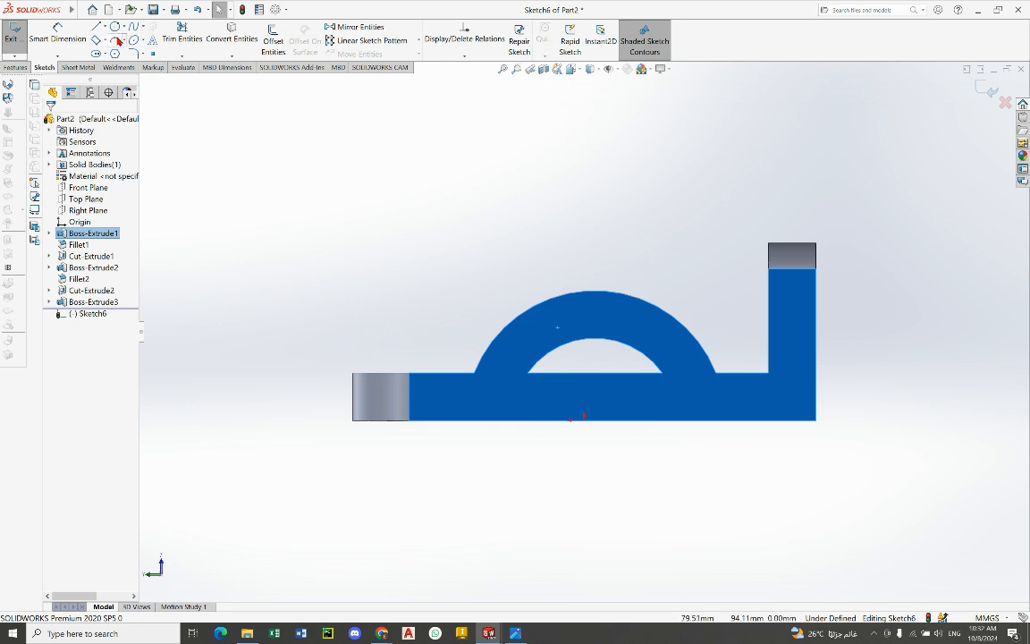
Step: Sketch a circle of about 19.05 mm radius centred on the base's bottom edge below the arch, reaching the arch's inner edge
click(124, 27)
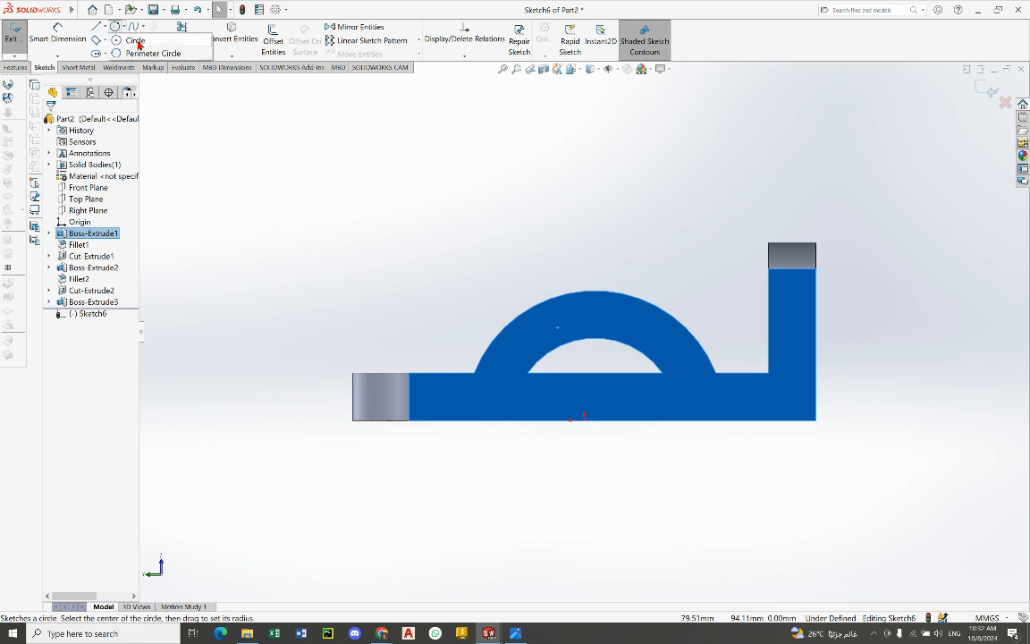
click(136, 41)
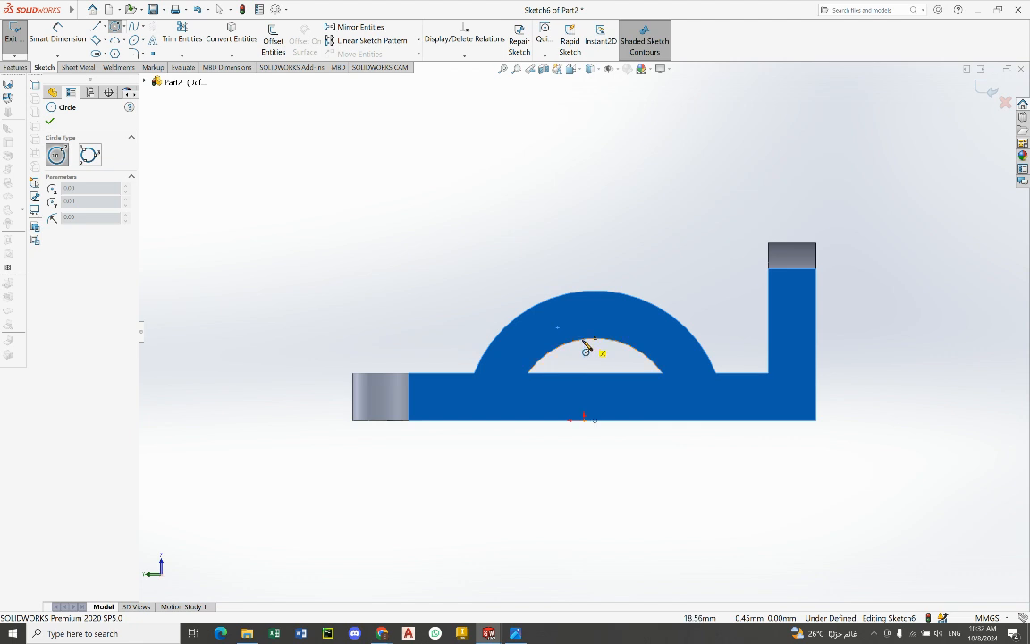
scroll(585, 347, down, 4)
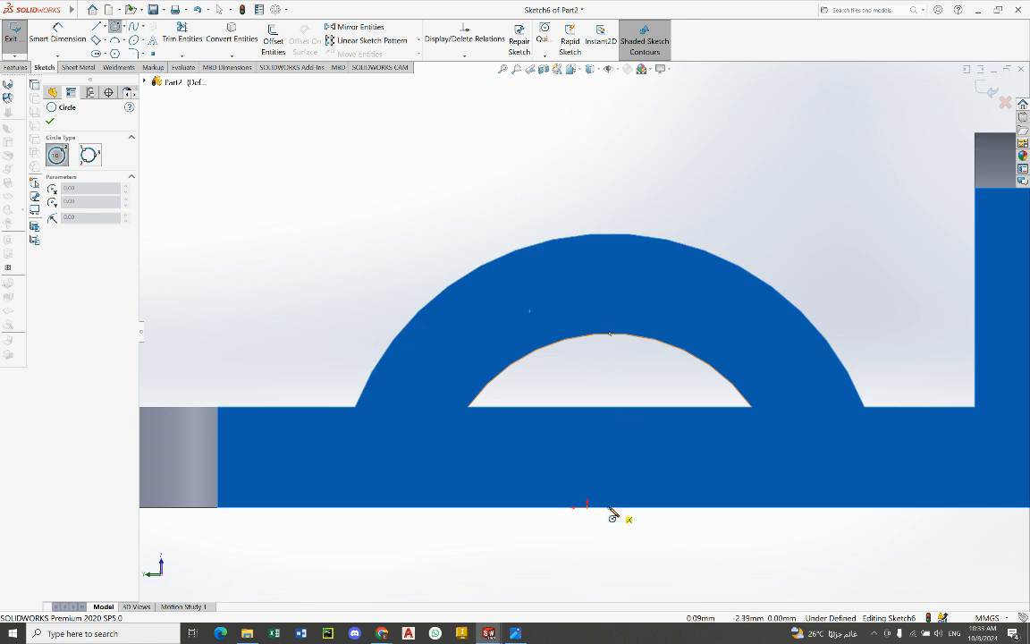
click(610, 508)
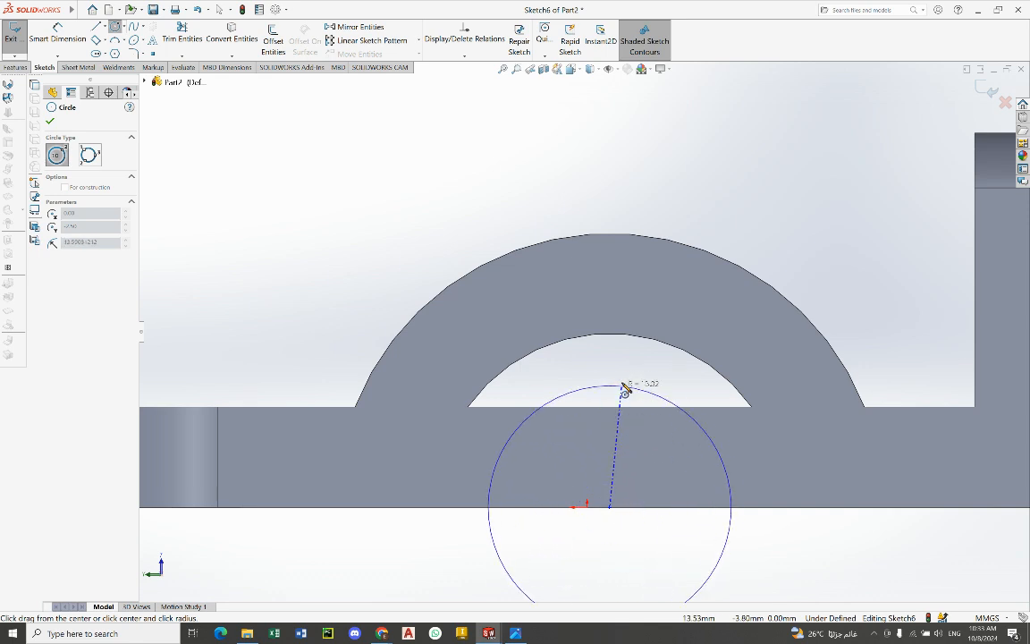
click(623, 337)
right_click(404, 208)
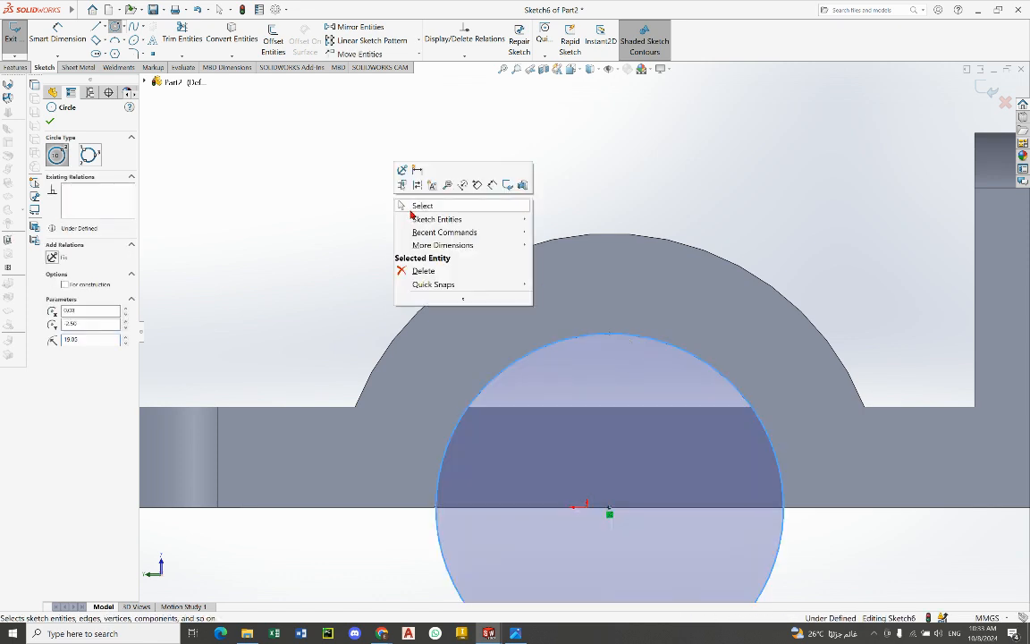
click(411, 211)
key(alt+Tab)
key(alt+Tab)
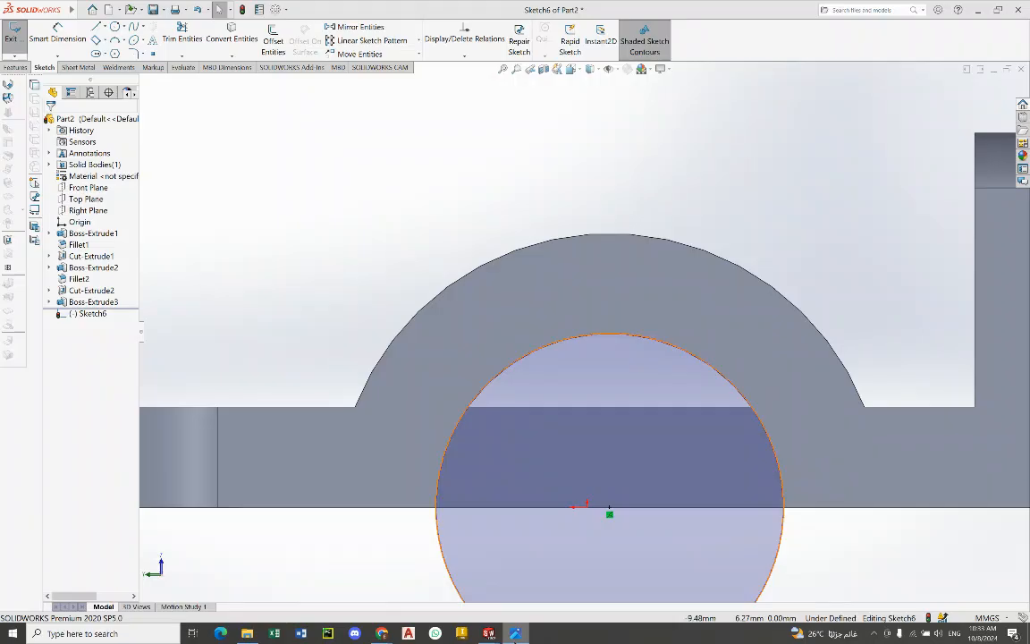
Step: Shrink the circle to about 31 mm diameter and add an Equal relation between it and the arch's inner edge
scroll(644, 474, up, 2)
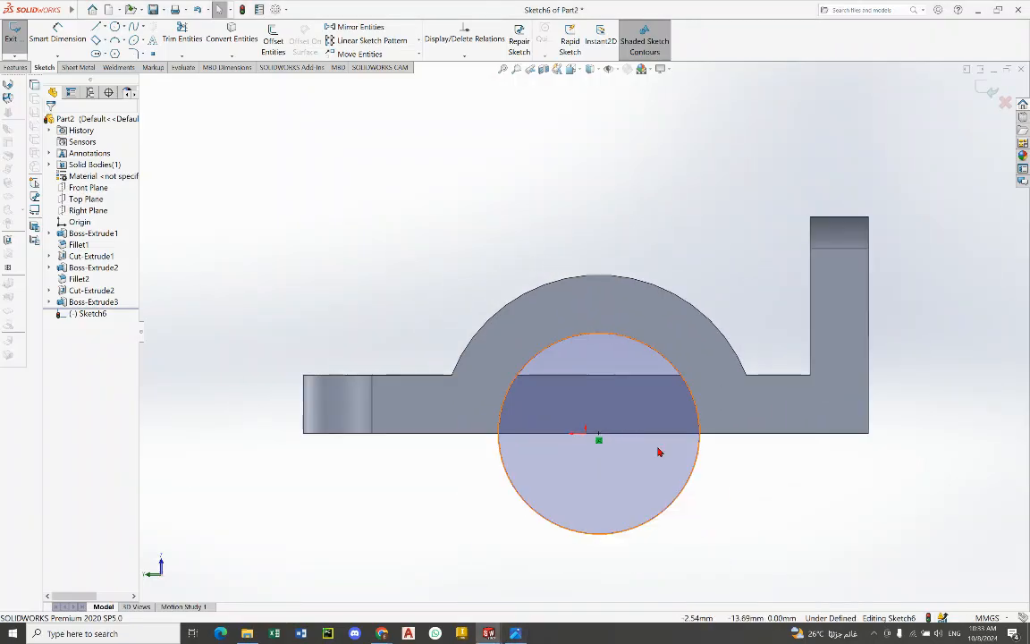
click(598, 436)
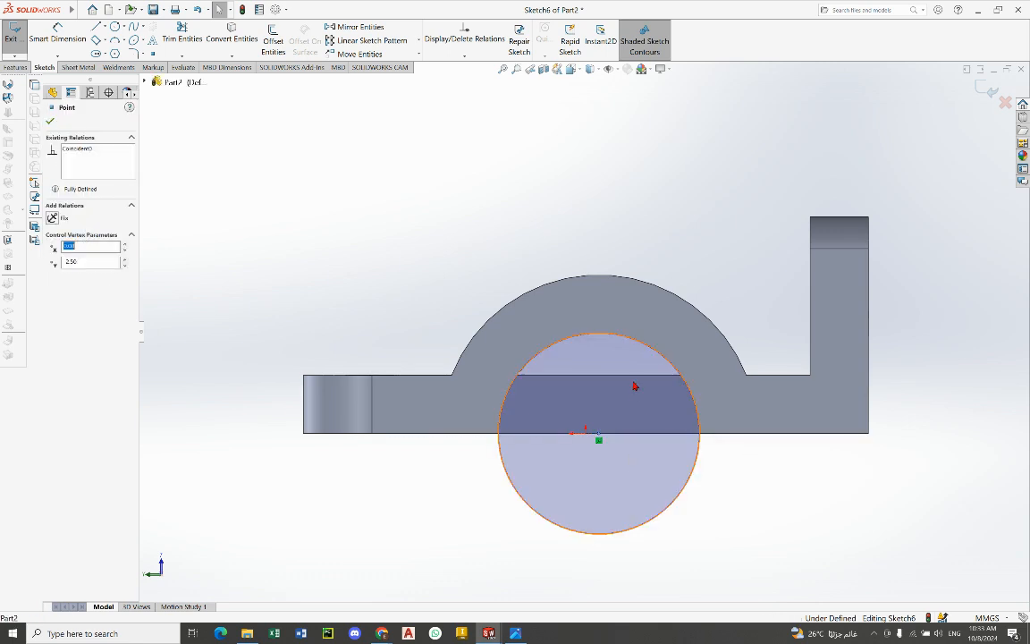
mouse_move(632, 345)
mouse_down()
mouse_move(615, 402)
mouse_move(615, 349)
mouse_move(630, 362)
mouse_up()
click(596, 348)
scroll(590, 343, down, 3)
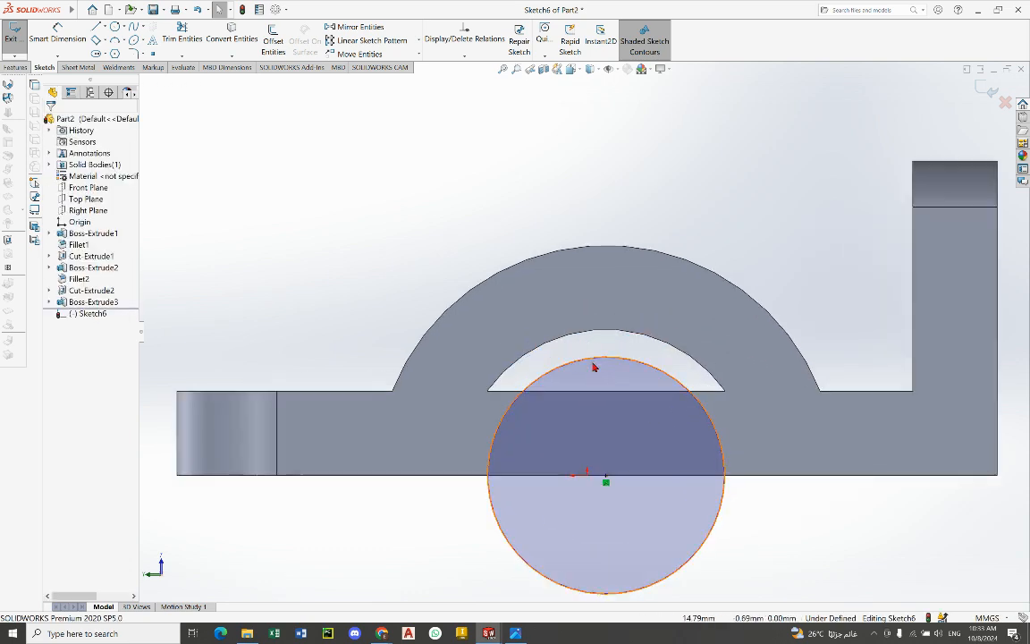
click(592, 360)
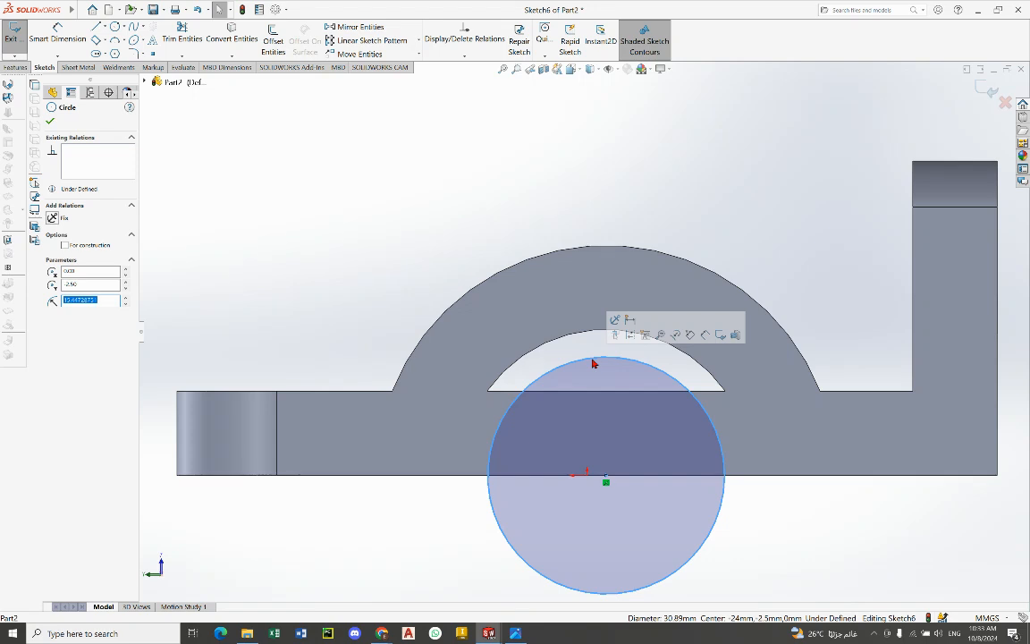
ctrl+click(586, 333)
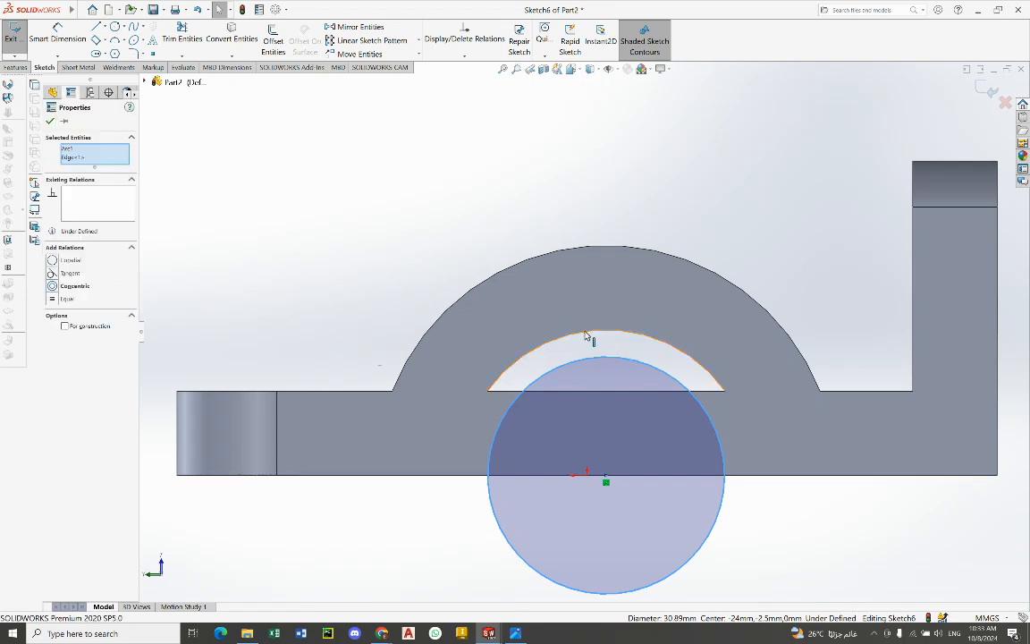
click(69, 300)
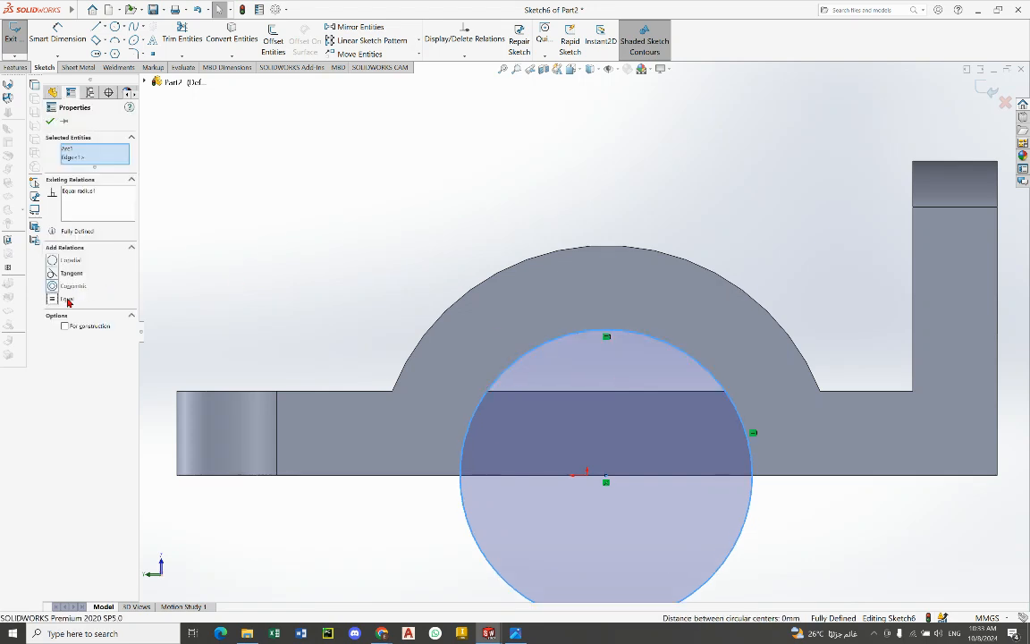
click(443, 153)
Step: Cut the circle across the base and arch with an Extruded Cut set to Through All, and save the part
key(f)
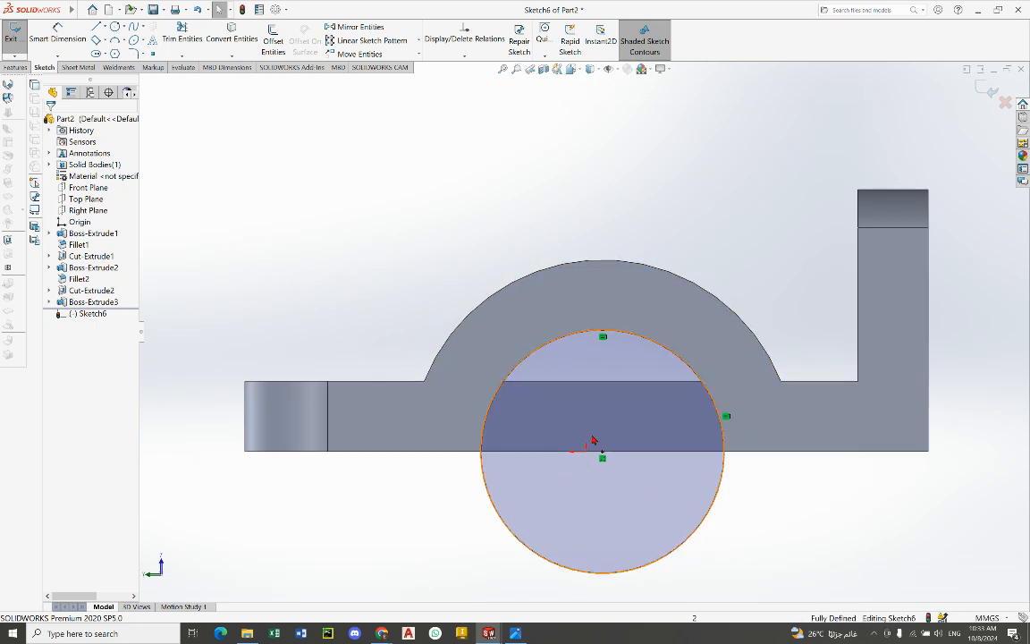
middle_drag(591, 438, 554, 439)
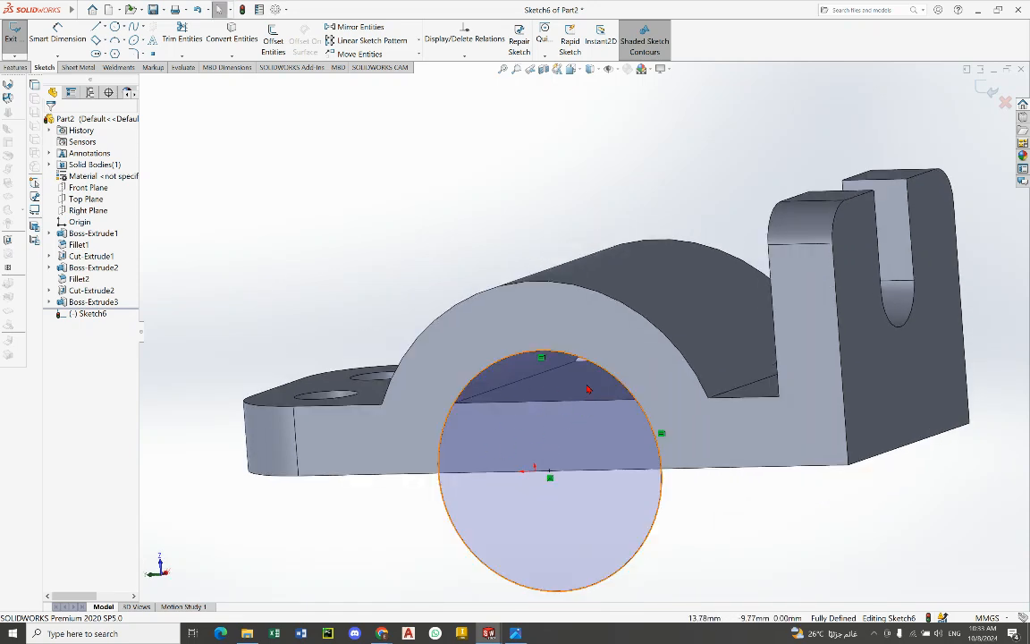
middle_drag(510, 409, 516, 408)
scroll(641, 426, up, 2)
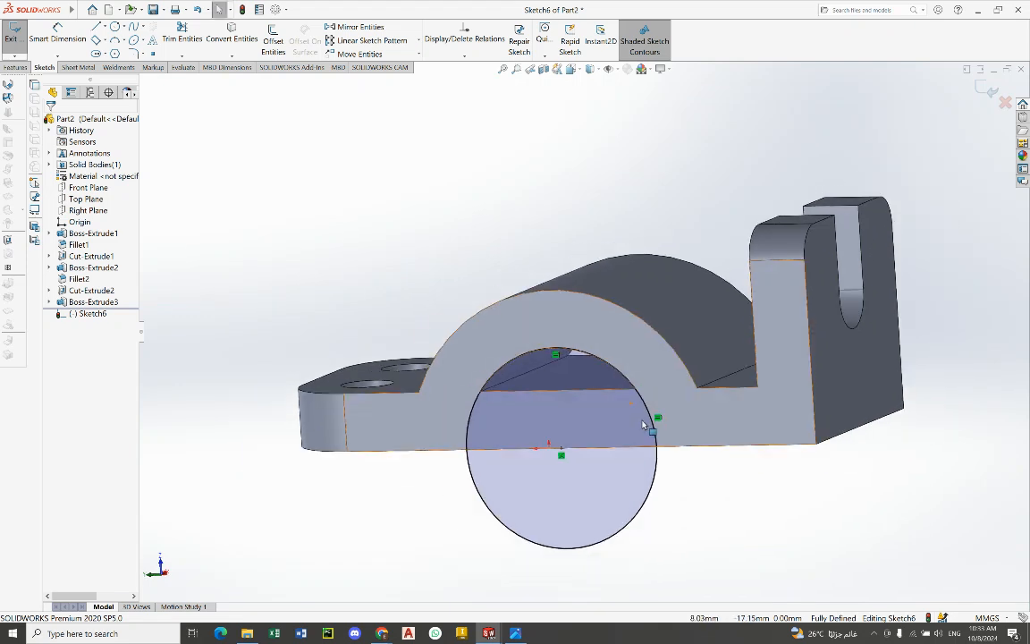
middle_drag(642, 425, 552, 392)
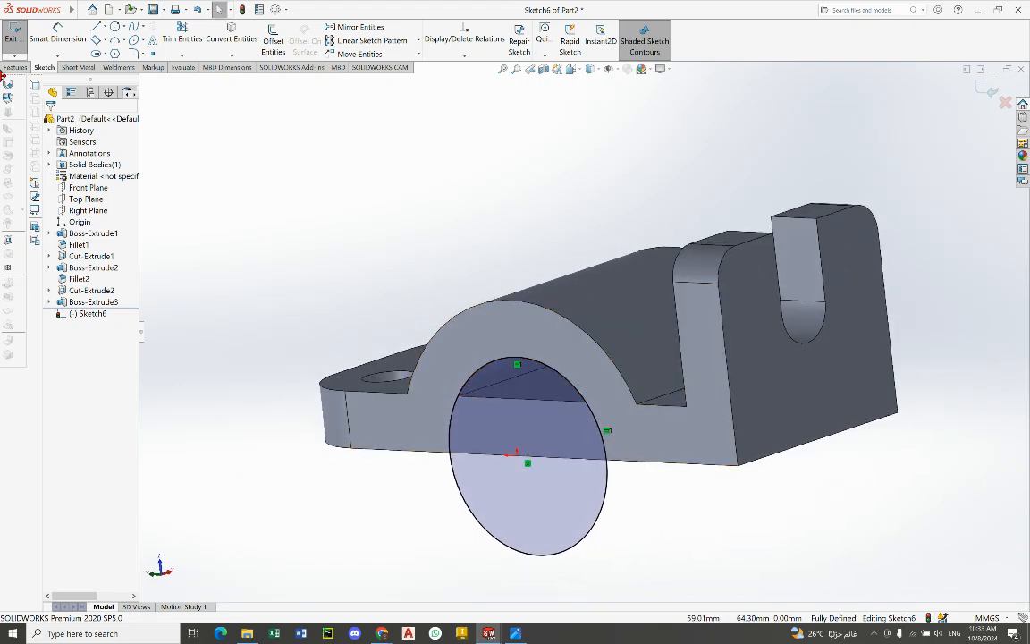
middle_drag(568, 327, 586, 339)
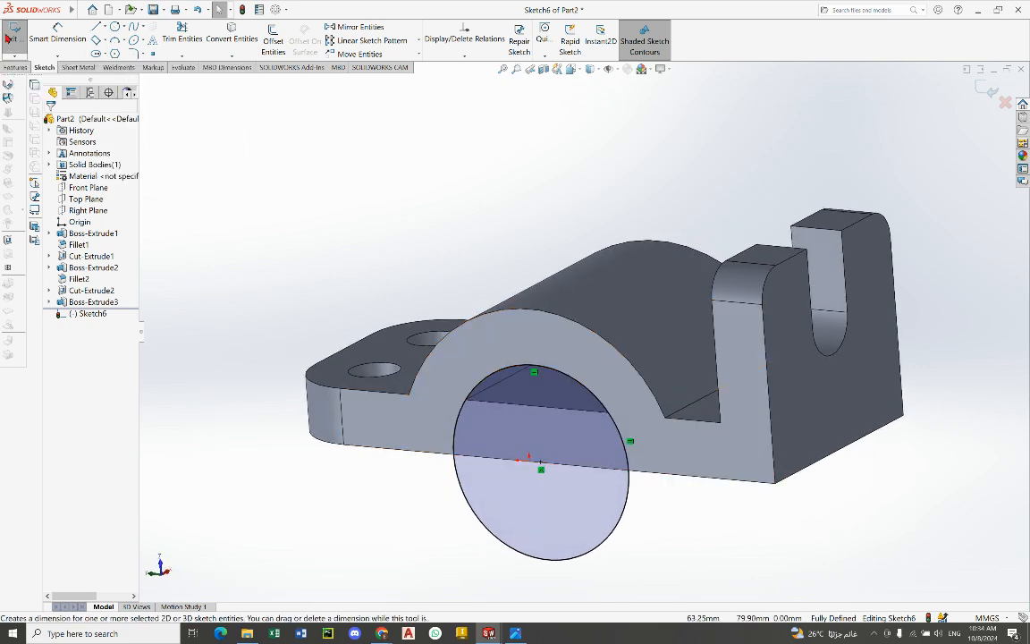
click(16, 69)
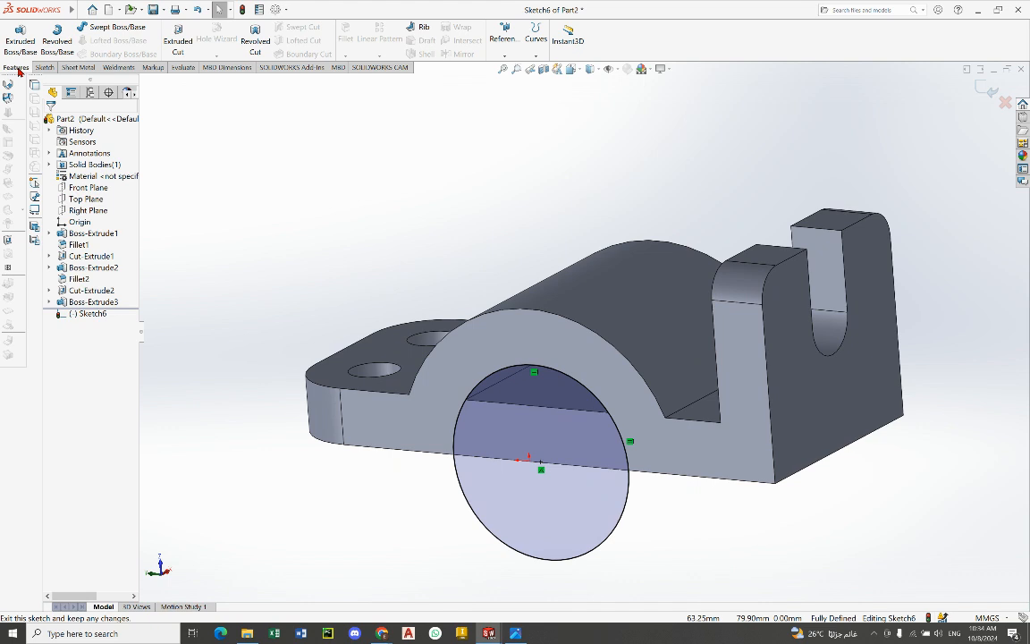
click(179, 43)
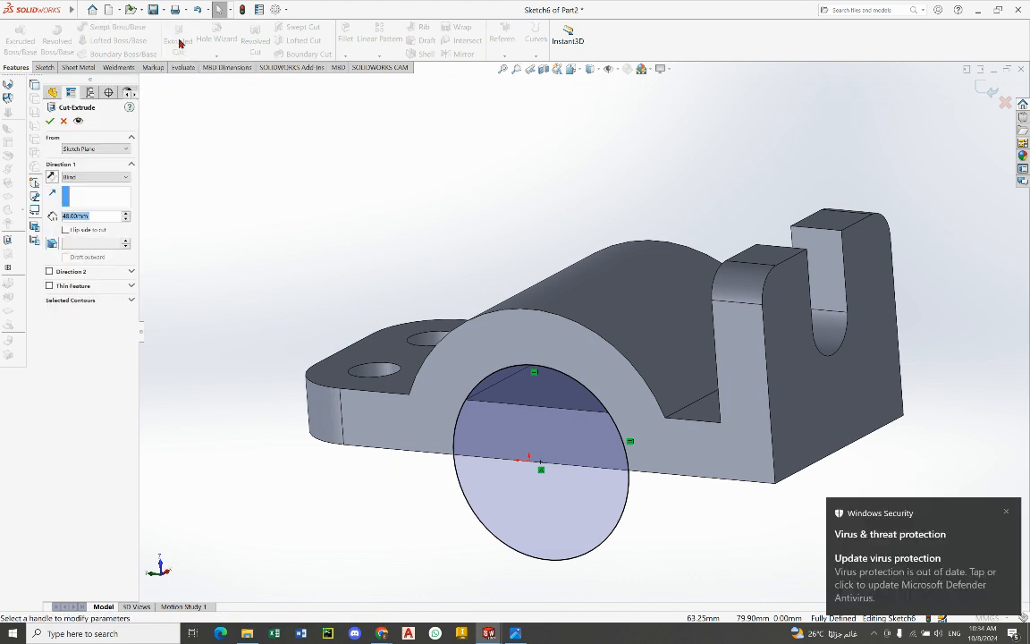
click(1006, 512)
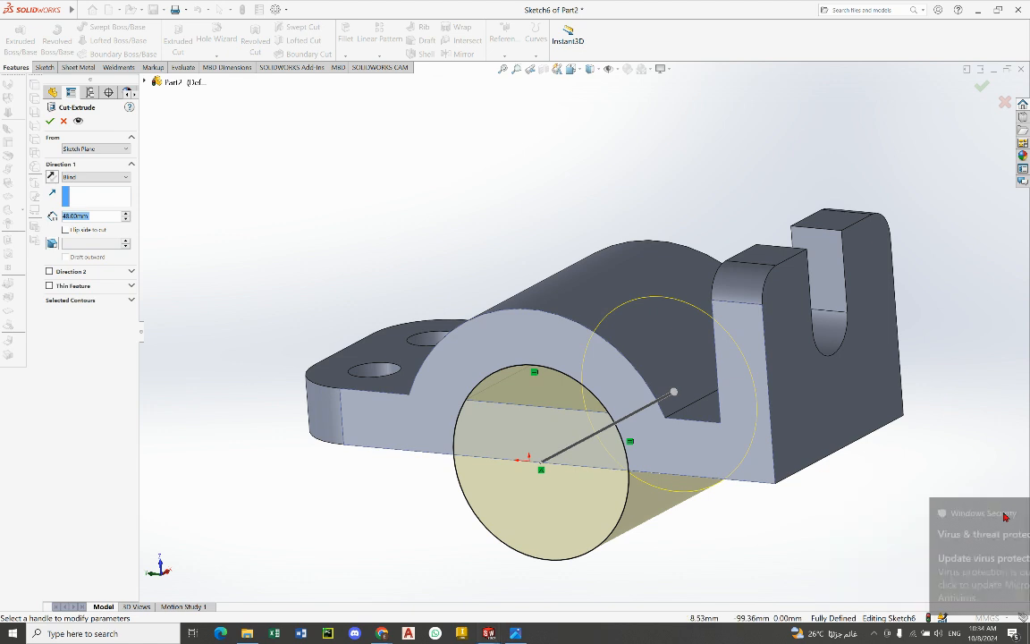
middle_drag(749, 437, 654, 491)
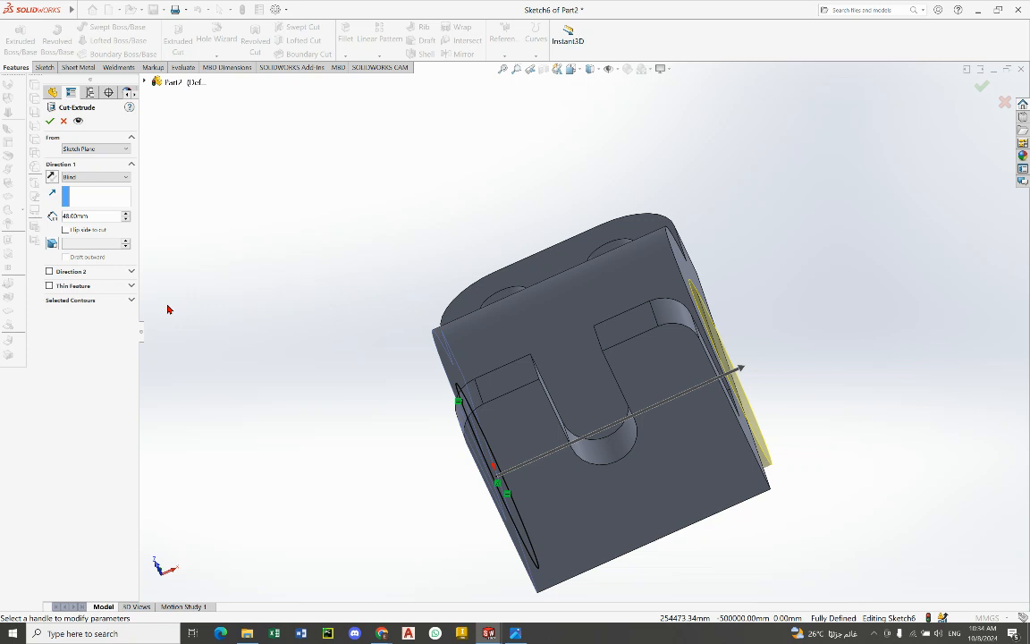
click(81, 177)
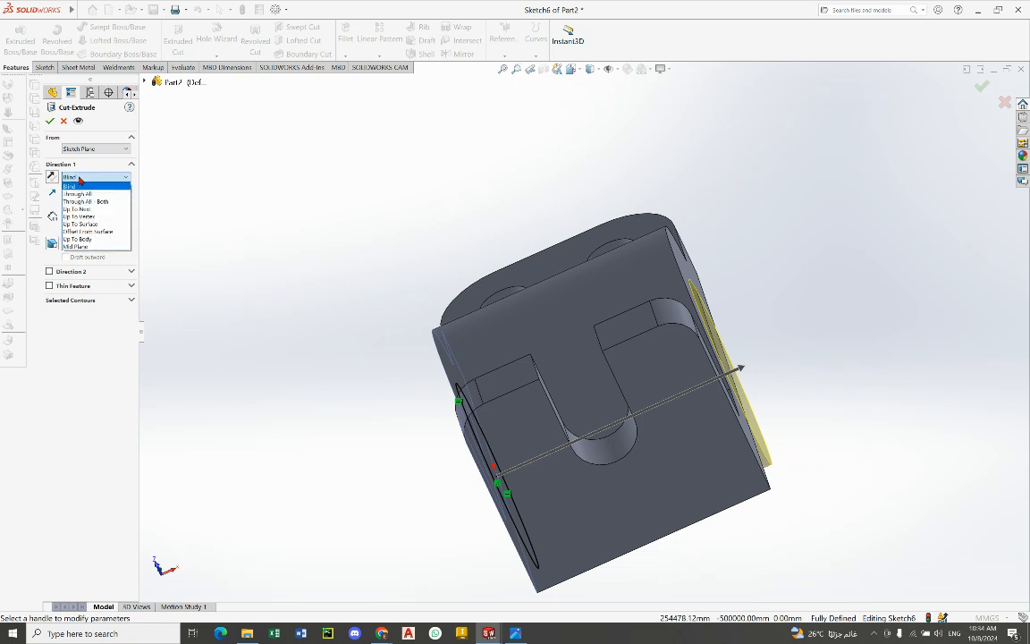
click(87, 194)
middle_drag(757, 360, 780, 314)
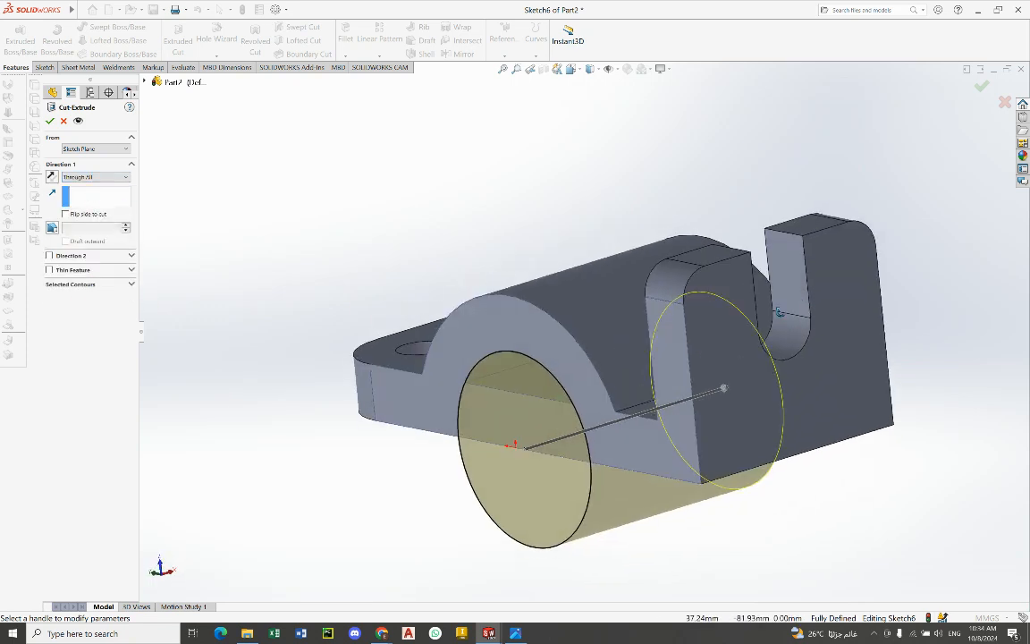
key(Return)
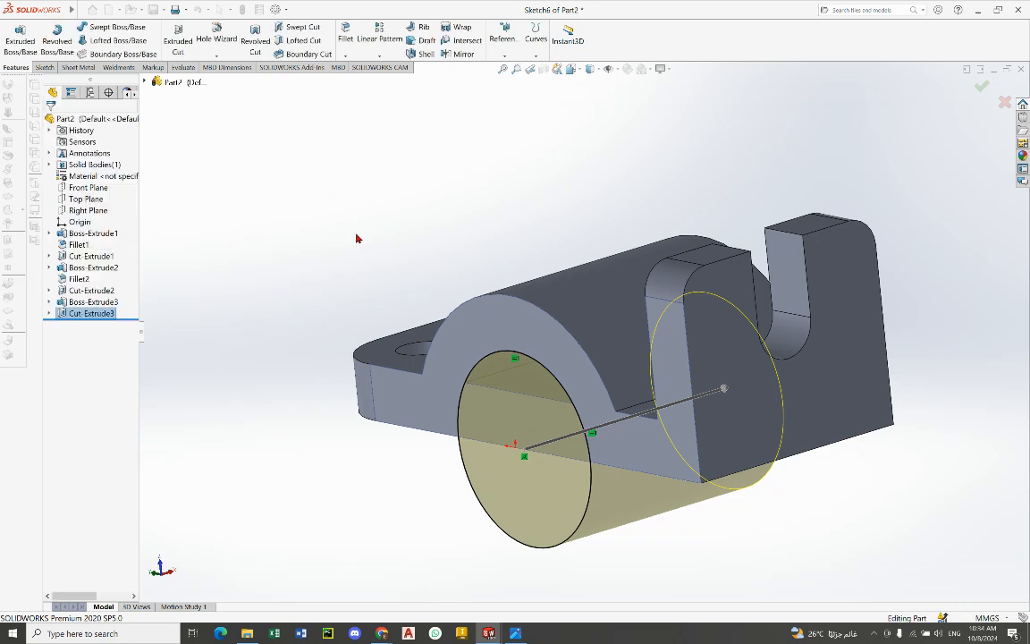
click(153, 10)
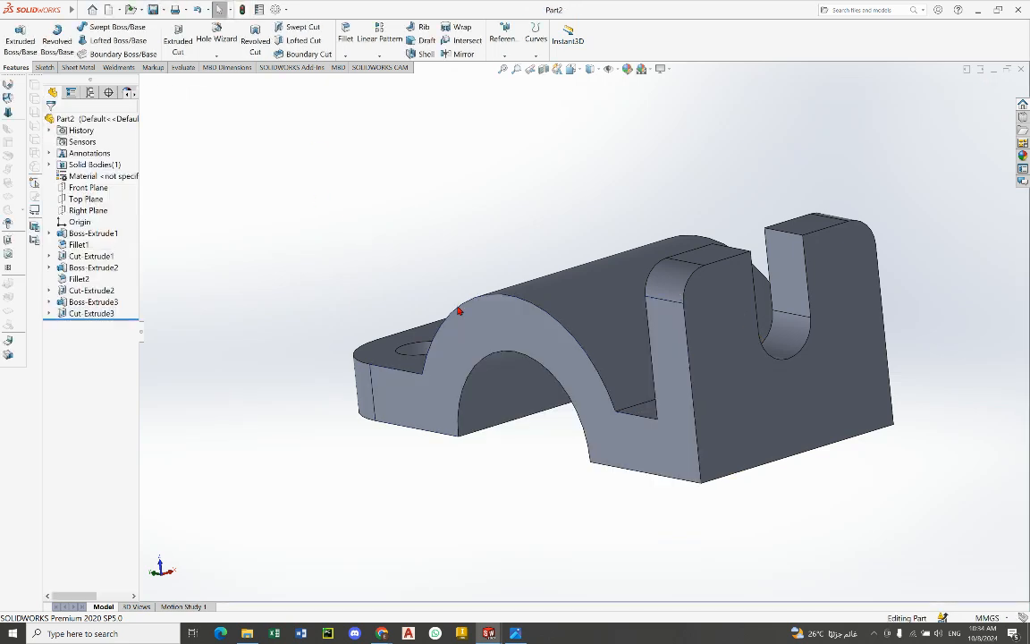
Step: Compare the model with the Part 3.PNG drawing in Photos and examine the bore and underside in SOLIDWORKS
scroll(501, 344, up, 2)
middle_drag(510, 338, 561, 375)
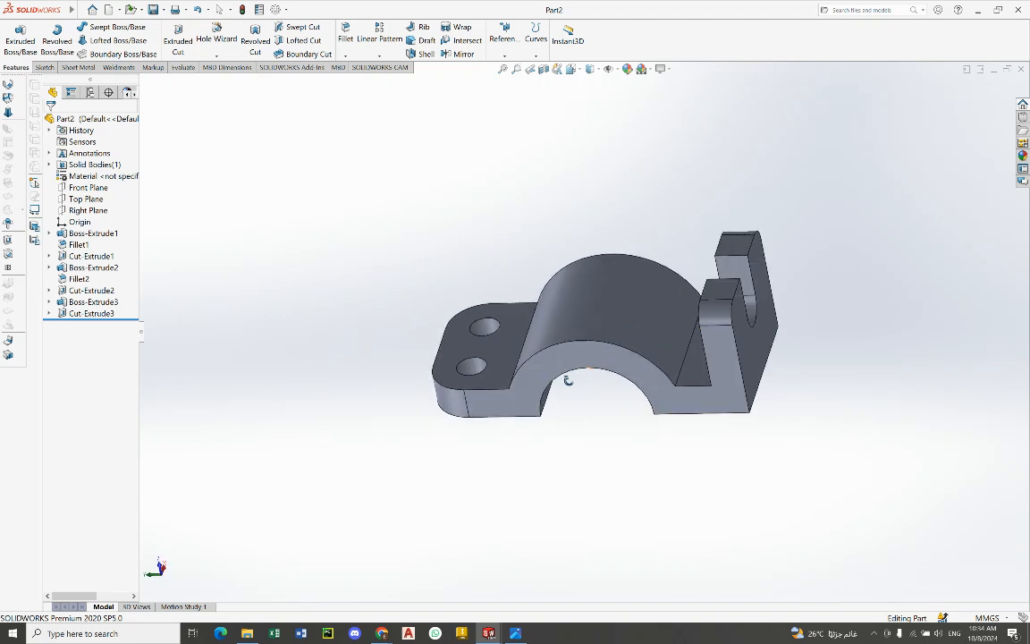
scroll(664, 355, down, 2)
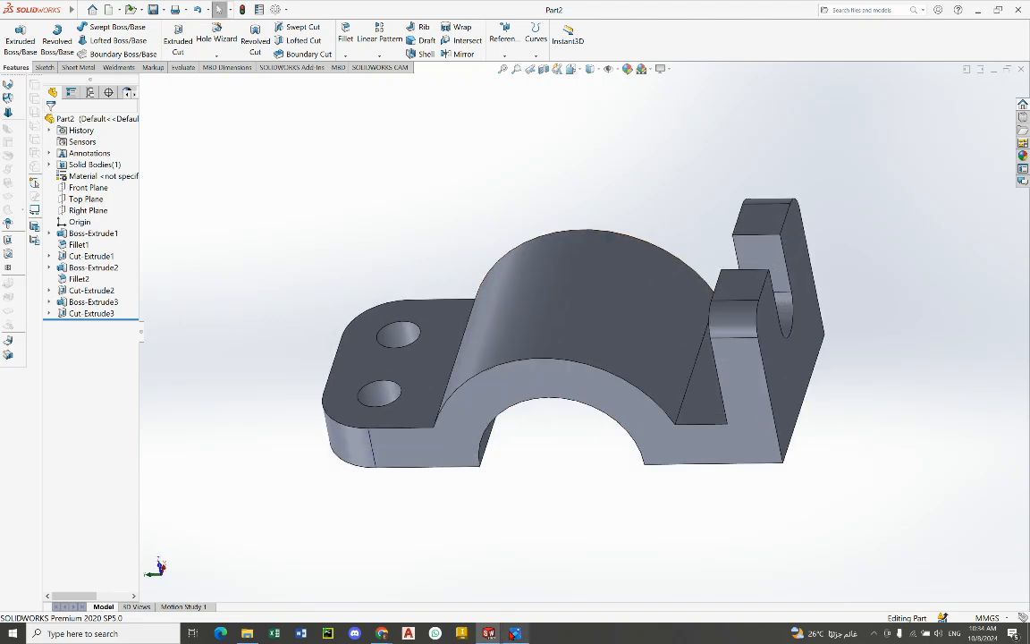
click(512, 635)
key(alt+Tab)
key(alt+Tab)
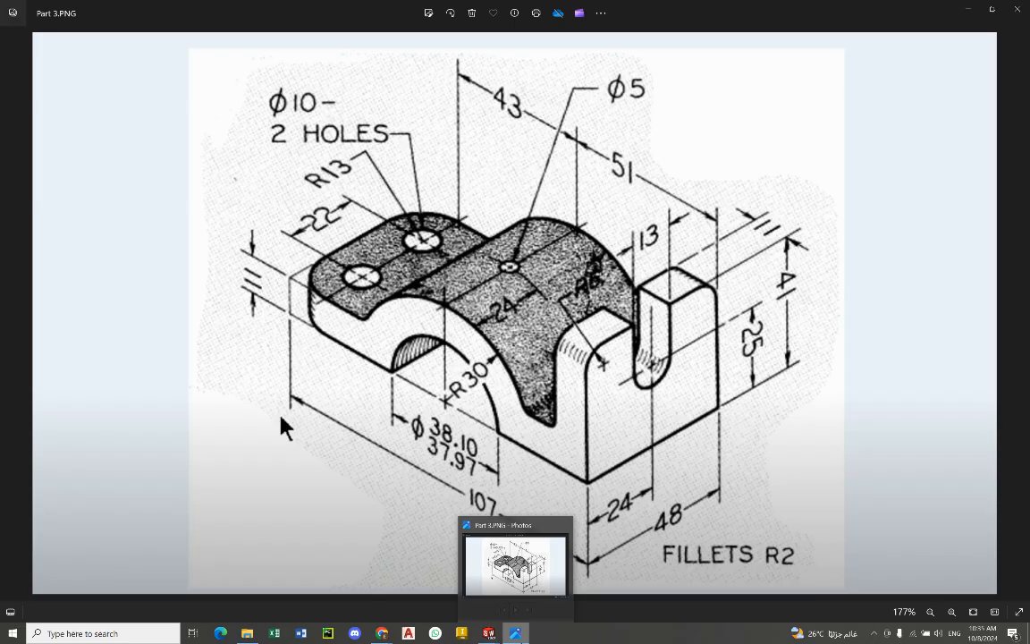
click(515, 633)
scroll(521, 276, down, 1)
middle_drag(521, 276, 475, 425)
middle_drag(661, 356, 554, 320)
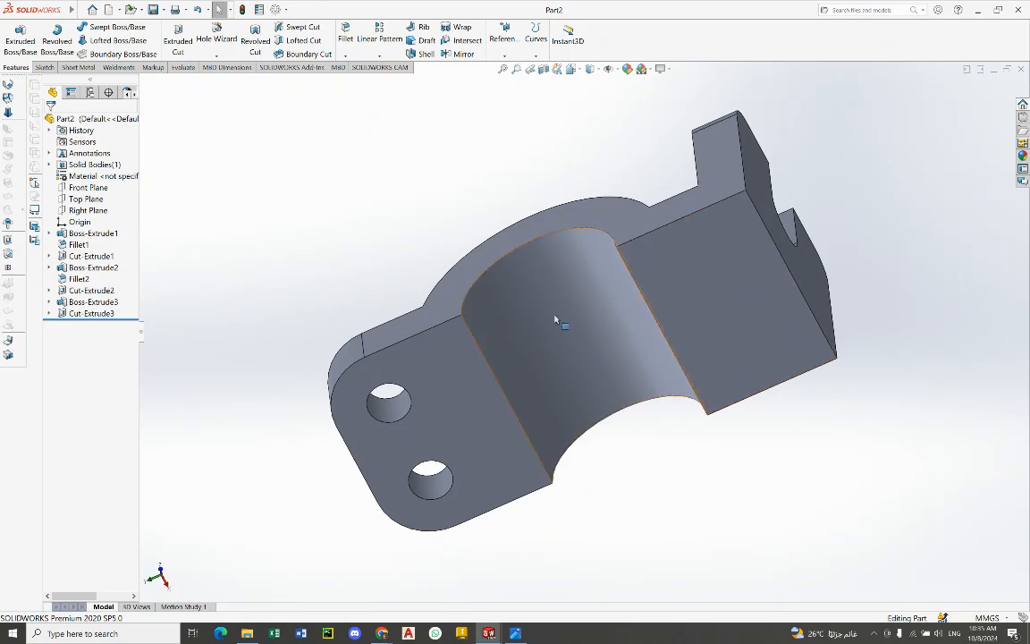
Step: Orient the view normal to the base's underside and rotate it 90° so the part lies lengthwise horizontally
click(445, 382)
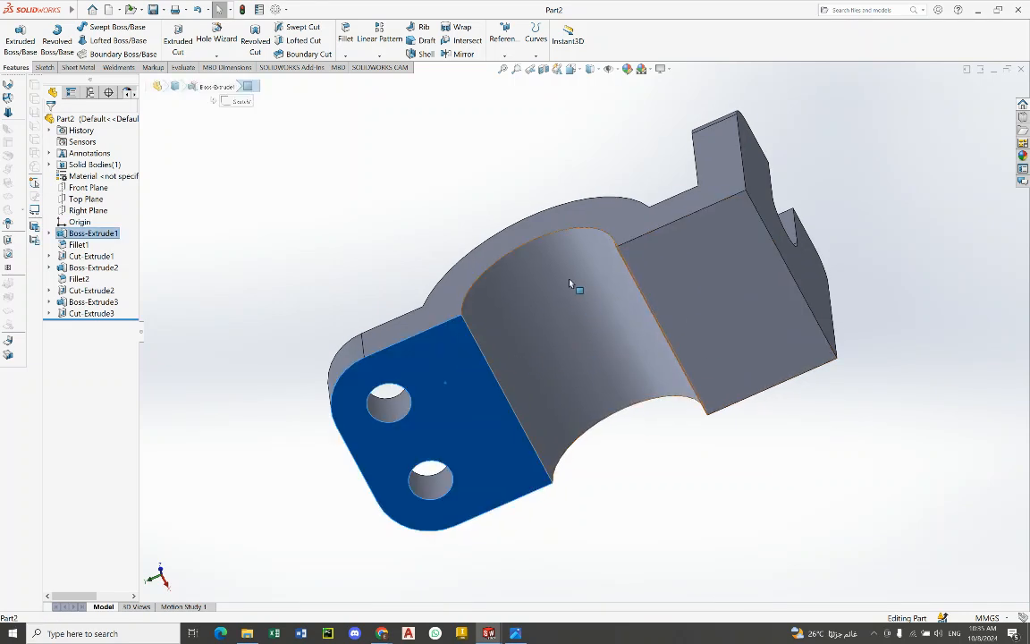
middle_drag(574, 287, 602, 428)
middle_drag(617, 372, 579, 210)
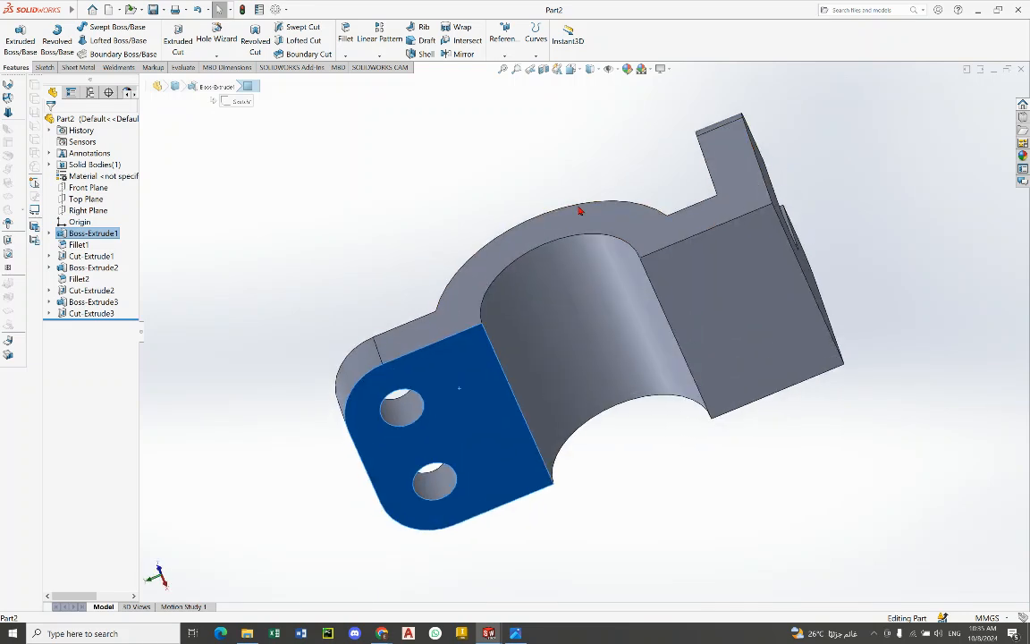
click(613, 410)
middle_drag(613, 411, 395, 354)
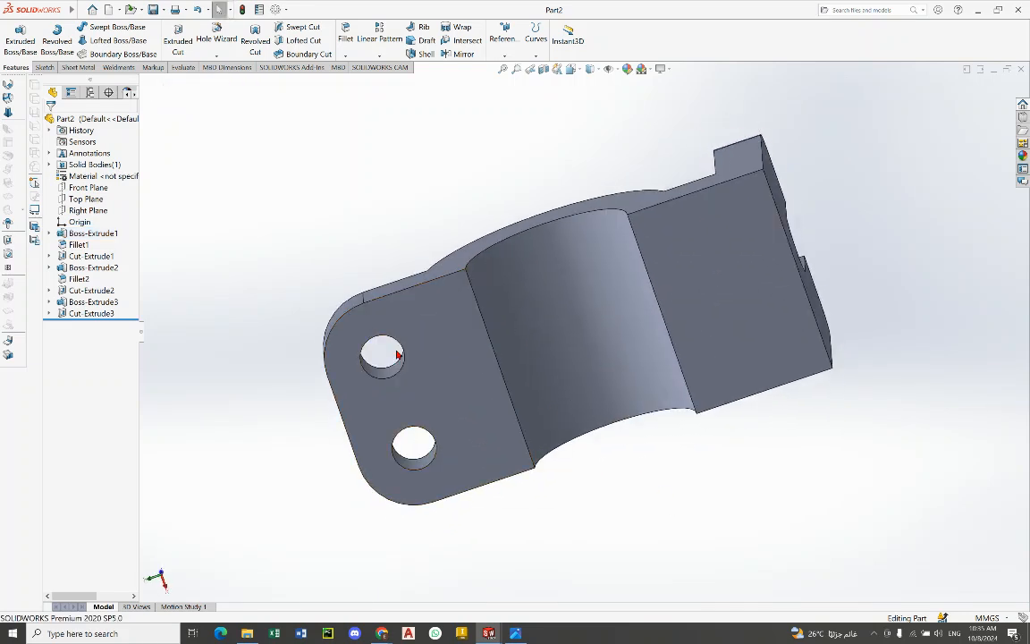
click(451, 351)
right_click(452, 350)
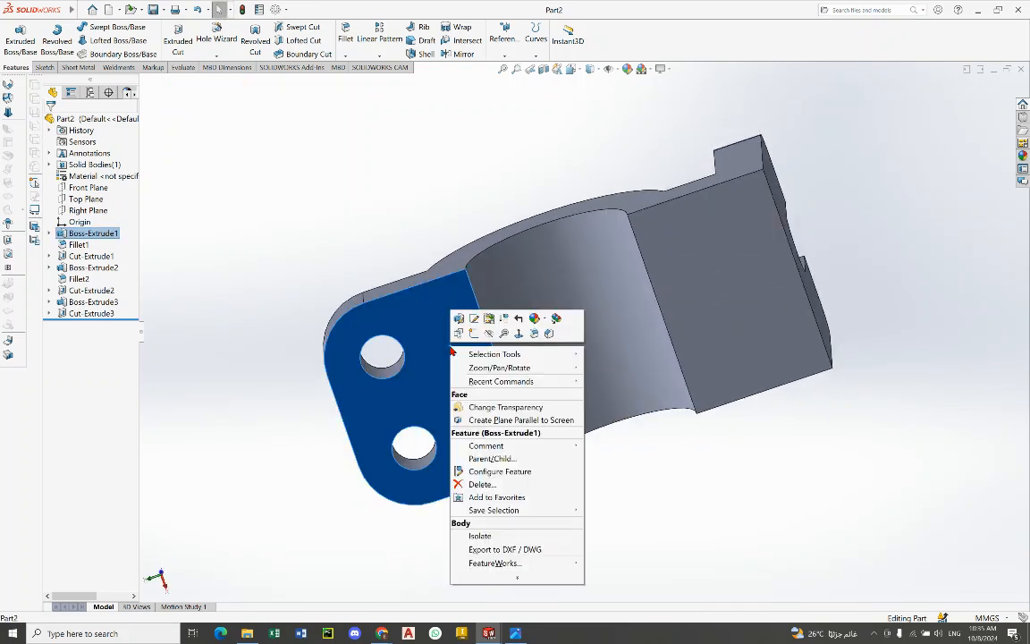
click(519, 334)
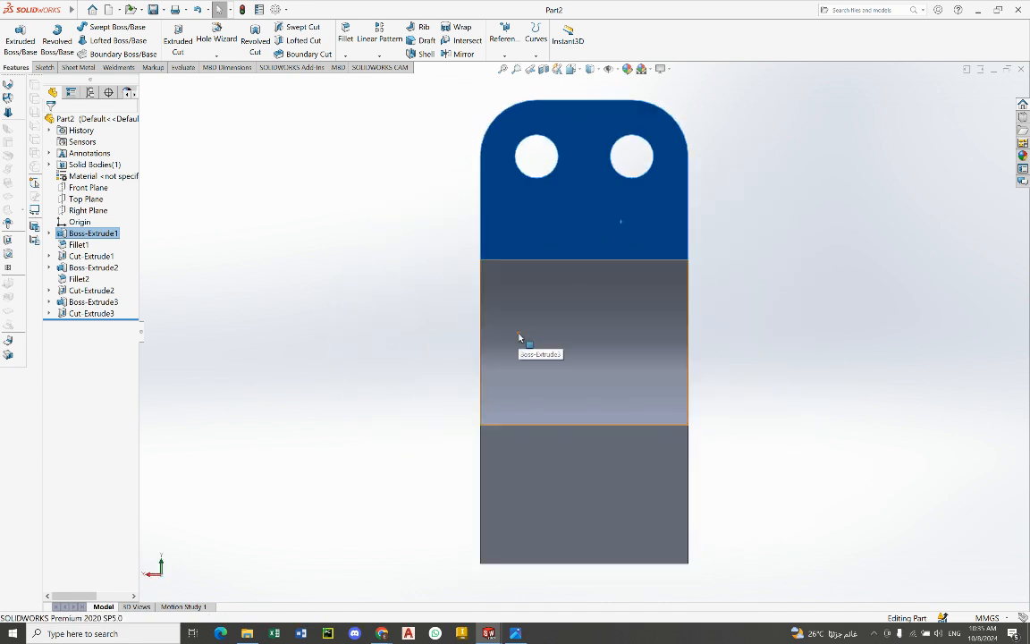
key(alt+Left)
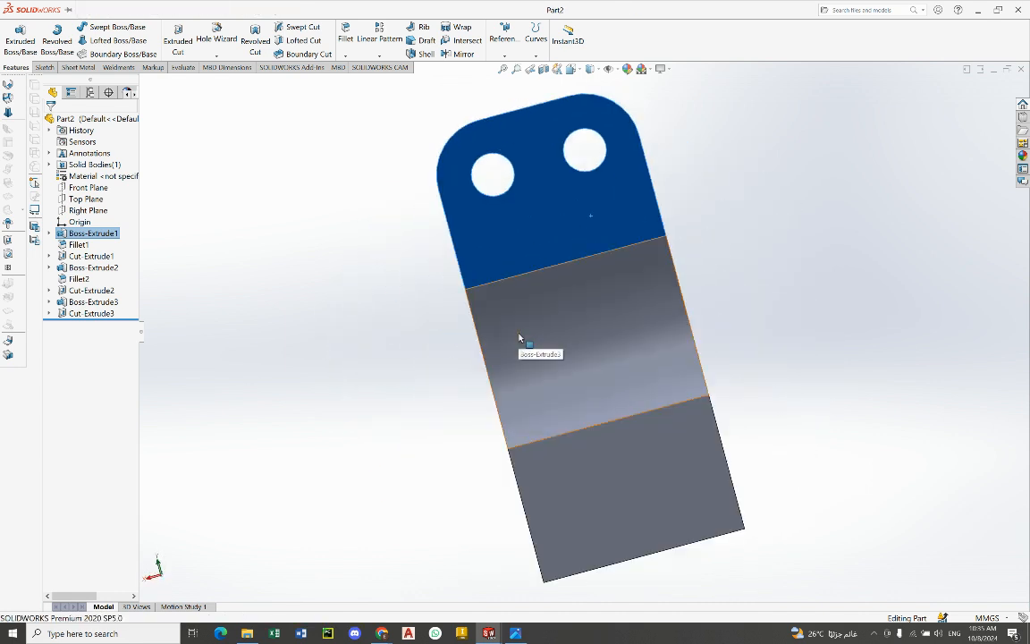
key(alt+Left)
key(alt+Left)
key(alt+Left)
key(alt+Left)
key(alt+Left)
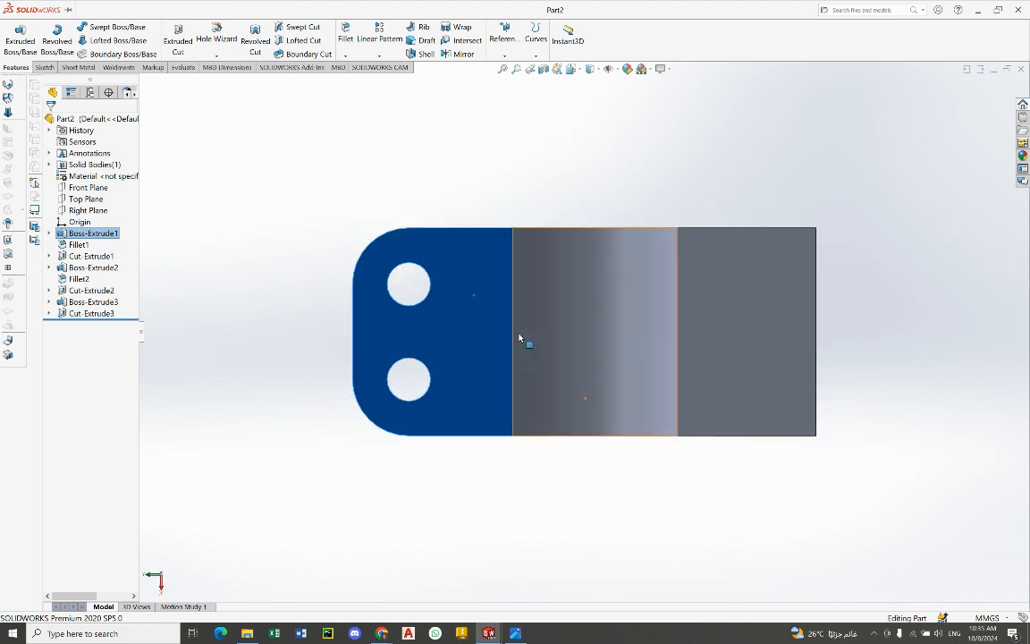
click(496, 172)
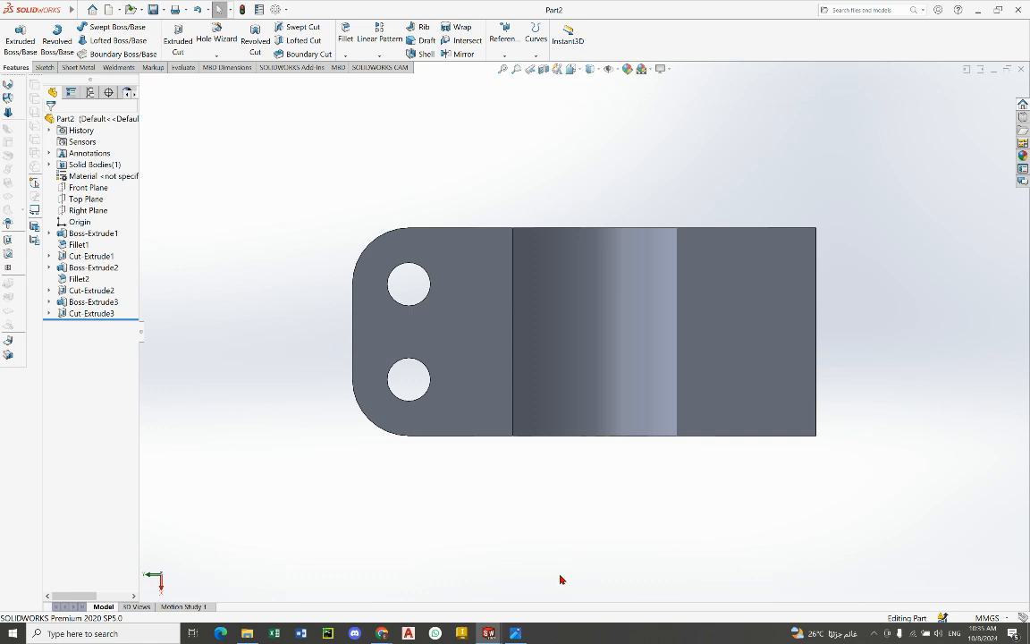
Step: Check the Part 3.PNG drawing in Photos and sketch a circle of about 8.4 mm diameter on the base's underside plane, within the bore area
key(alt+Tab)
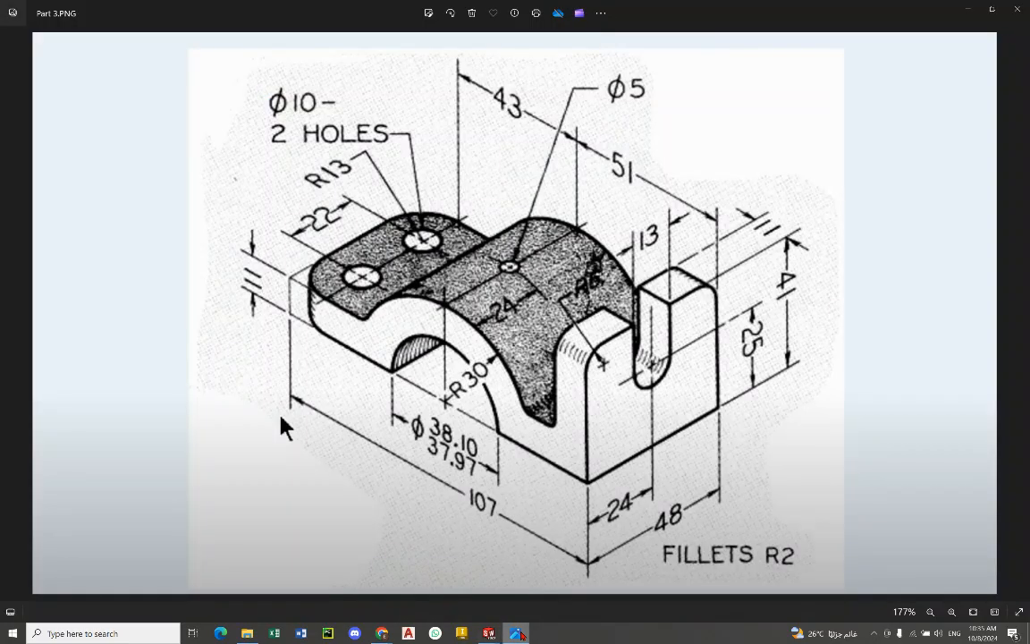
key(alt+Tab)
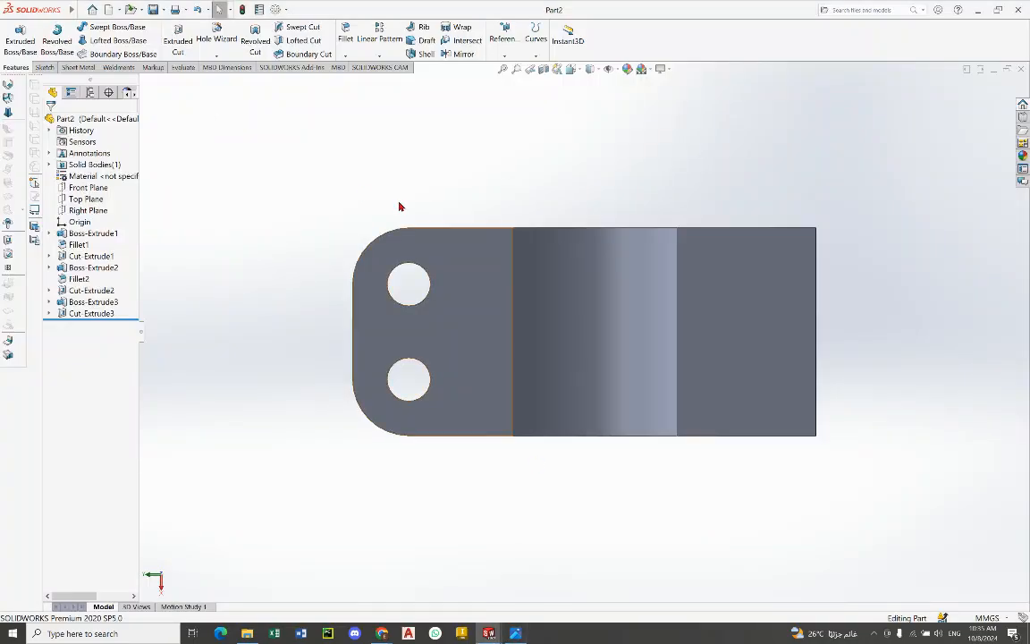
click(500, 332)
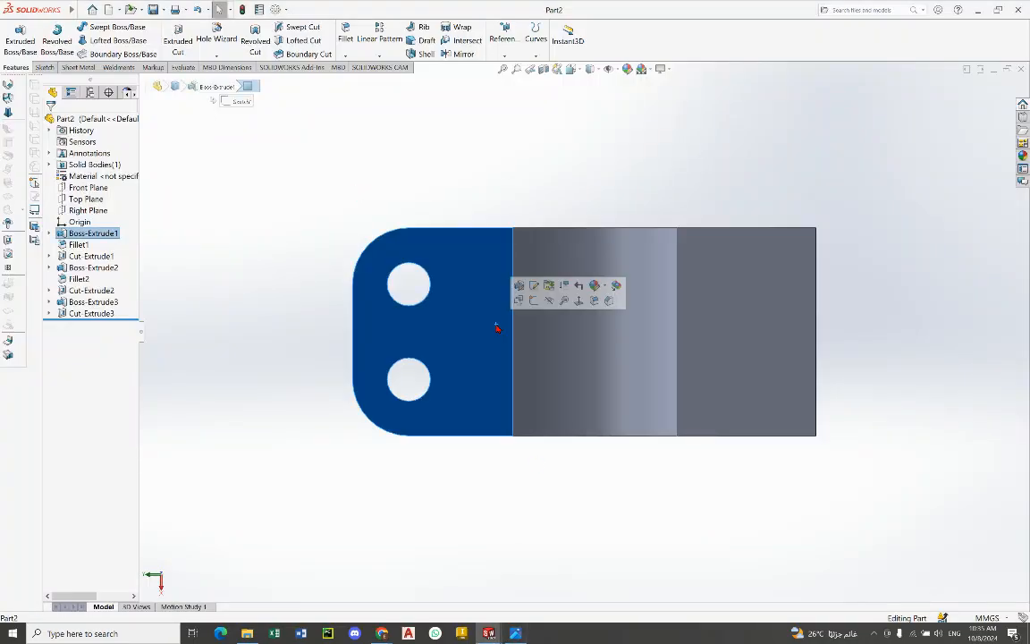
click(50, 68)
click(14, 34)
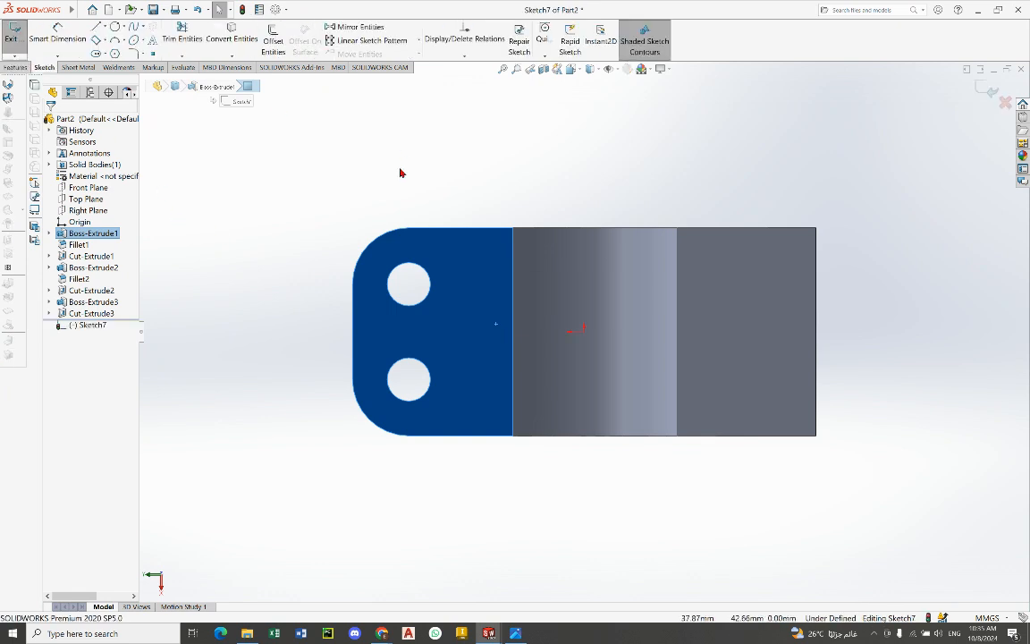
click(123, 29)
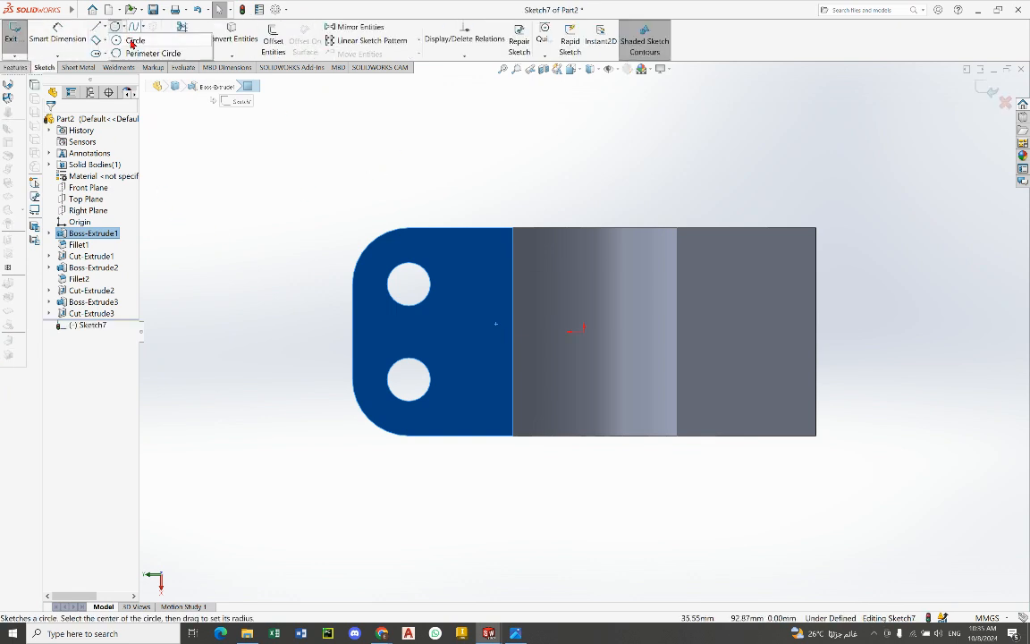
click(130, 39)
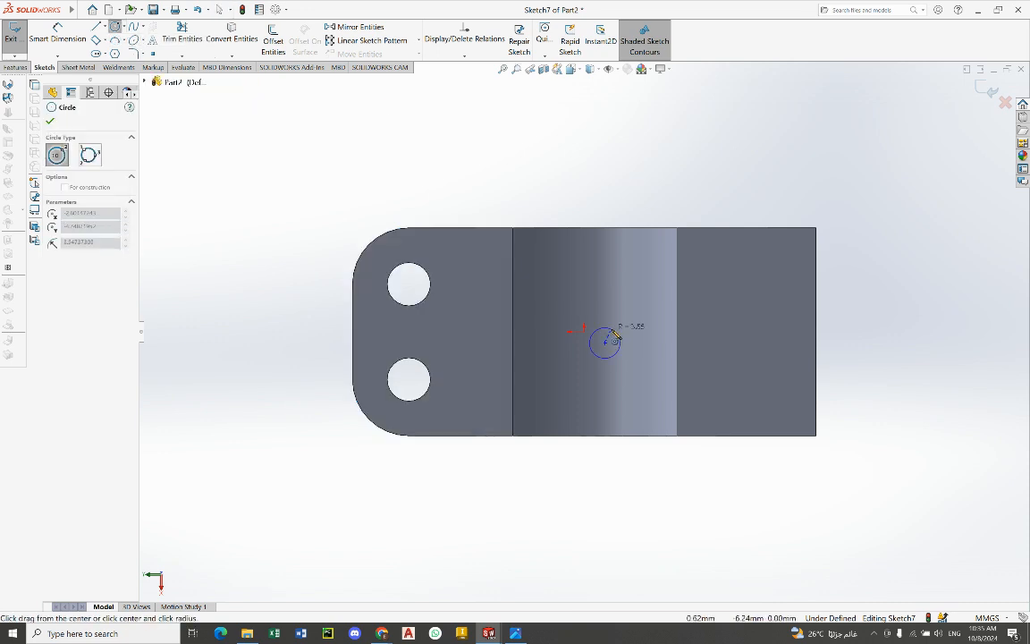
click(616, 330)
right_click(554, 184)
click(572, 193)
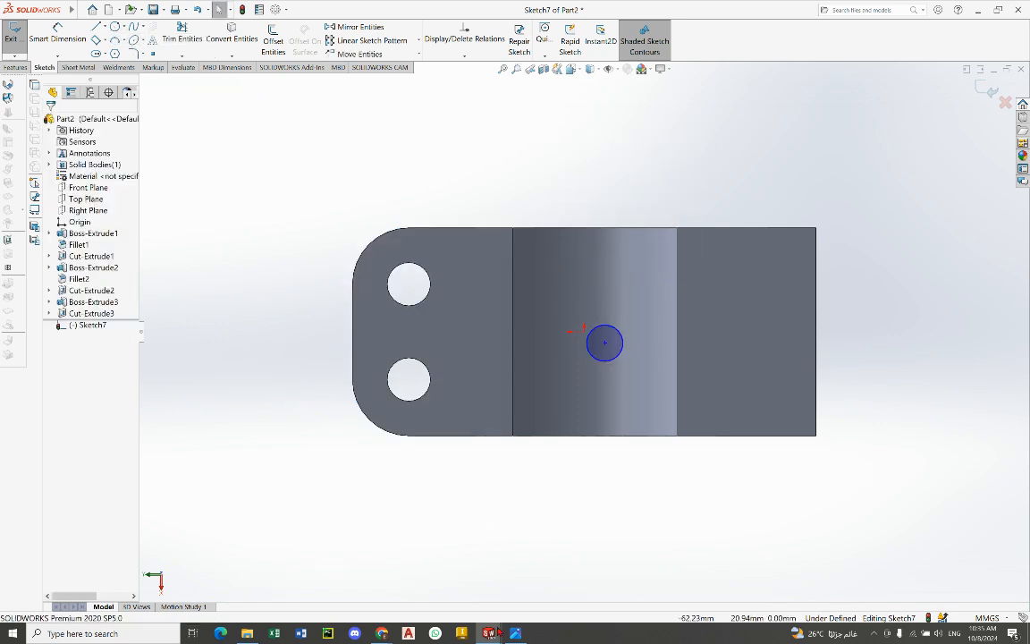
Step: Check the small hole's size in the Part 3.PNG drawing and dimension the circle's diameter to 5 mm
click(516, 637)
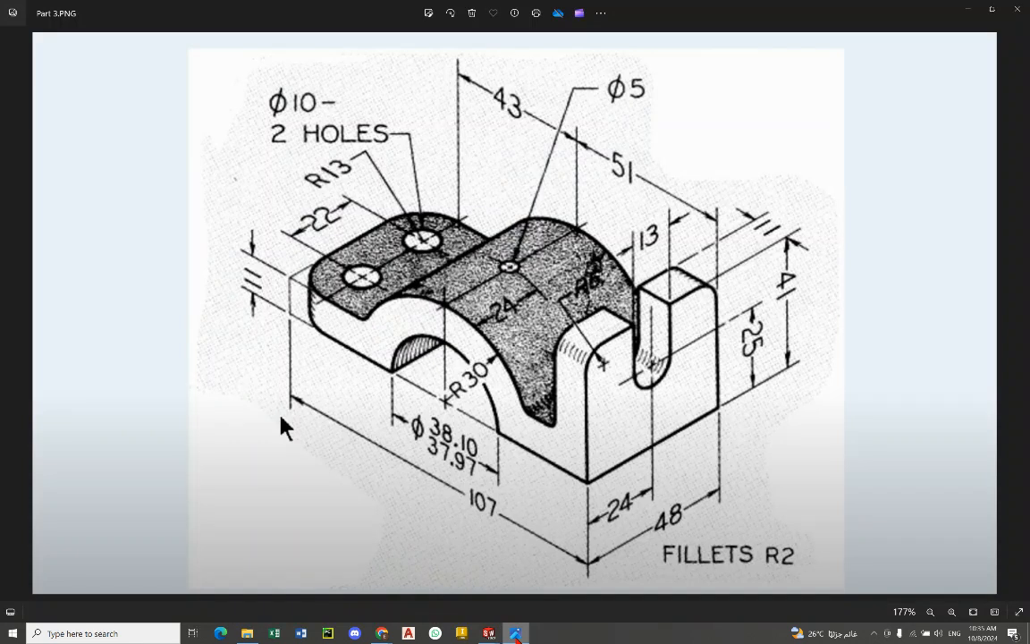
click(521, 632)
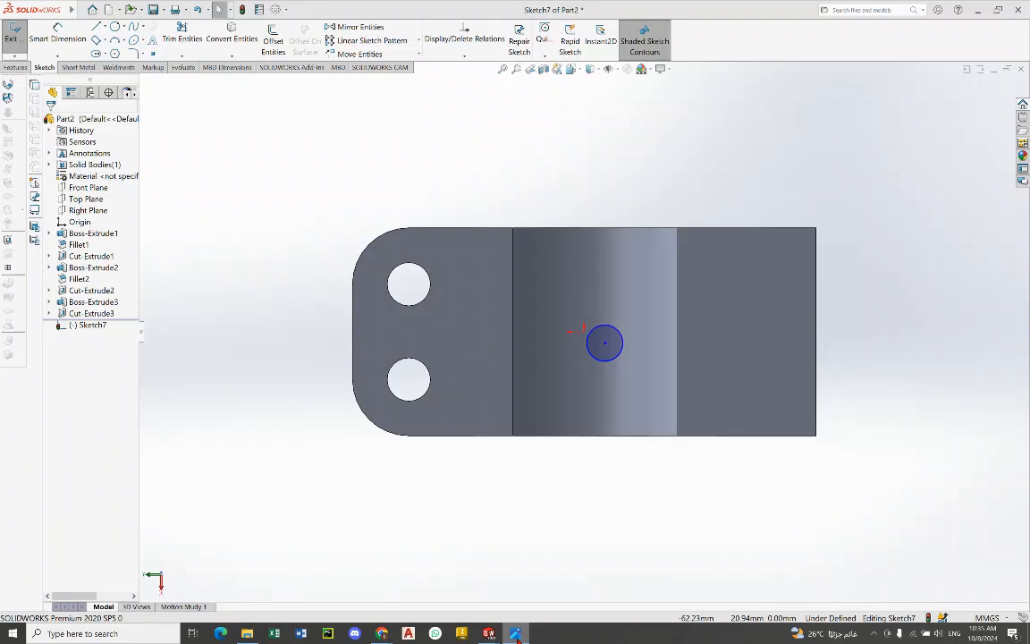
click(58, 35)
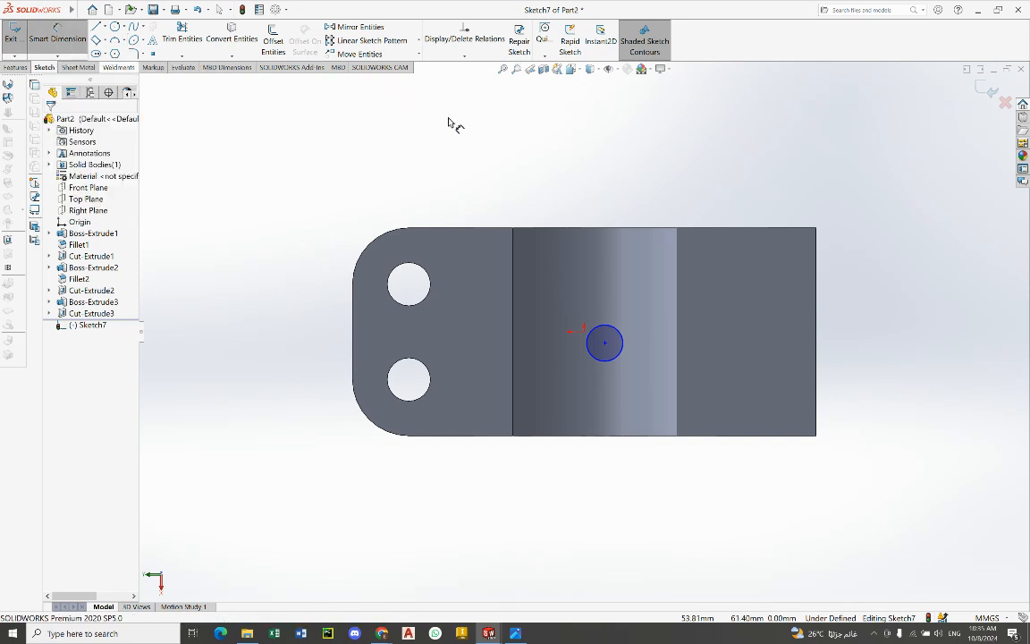
click(614, 366)
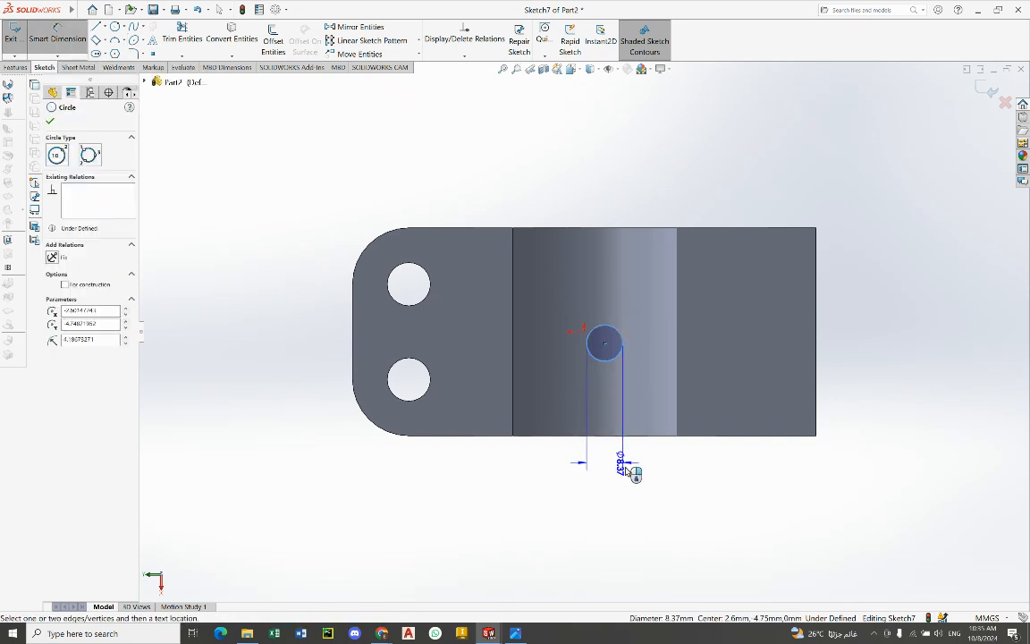
click(647, 488)
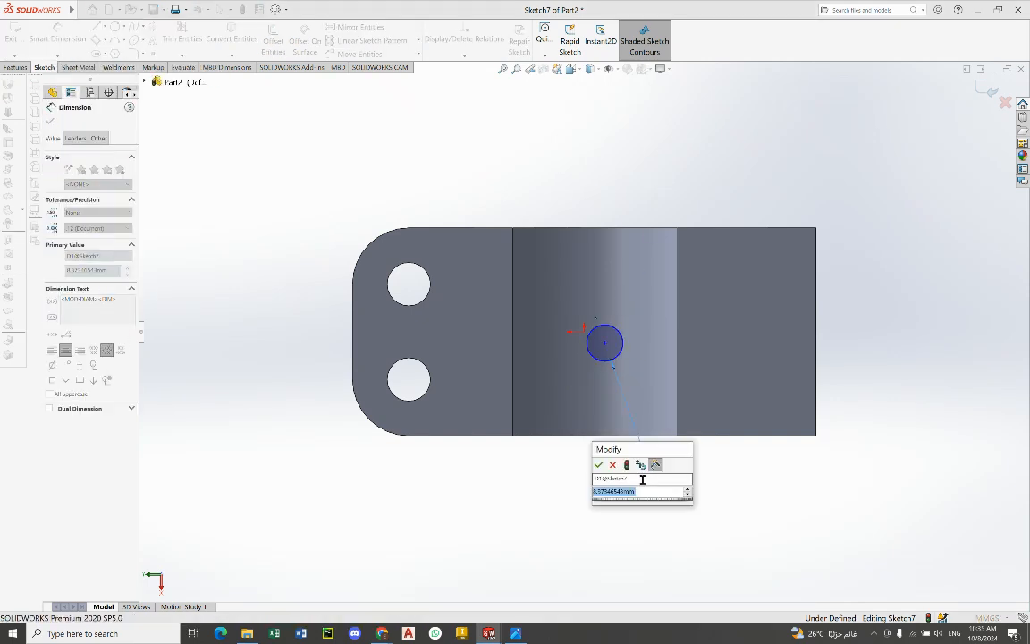
text(5)
key(Return)
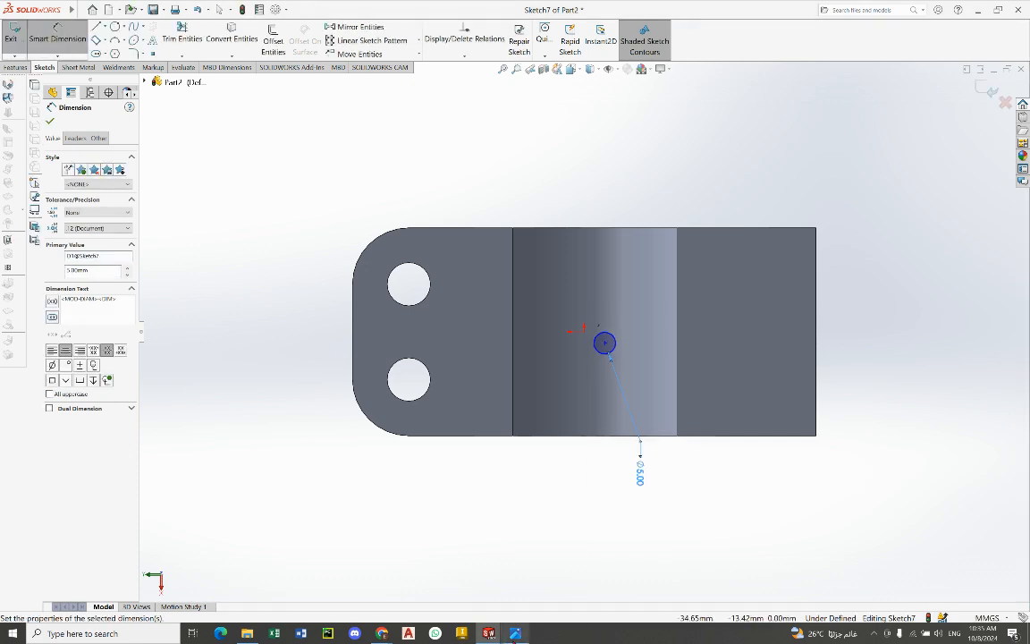
Step: Check the hole's location in the drawing and dimension the circle's centre 24 mm from the base's long side edge
mouse_move(515, 633)
click(524, 556)
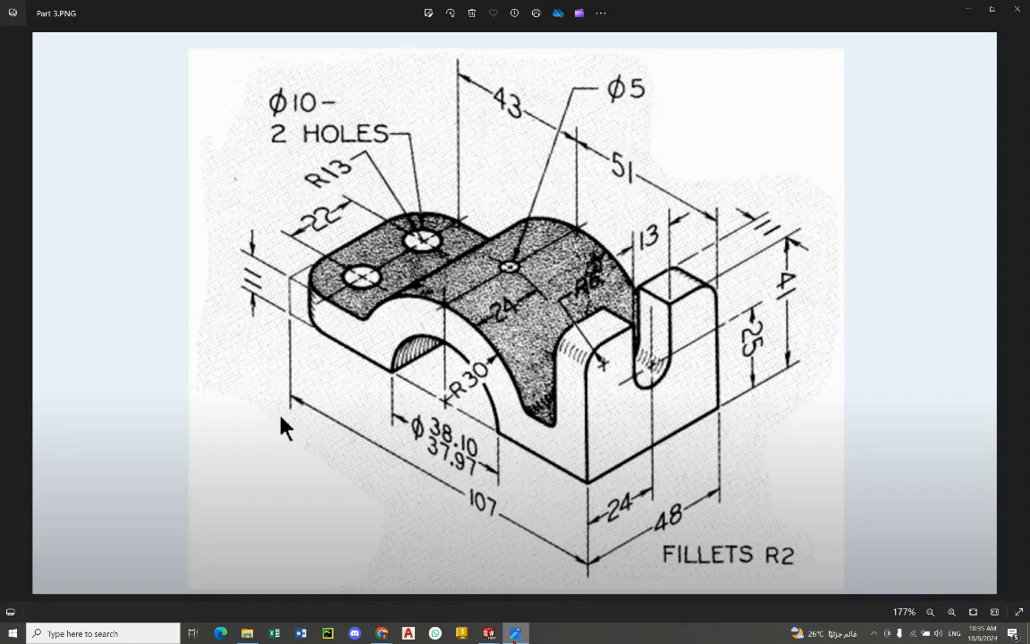
click(488, 633)
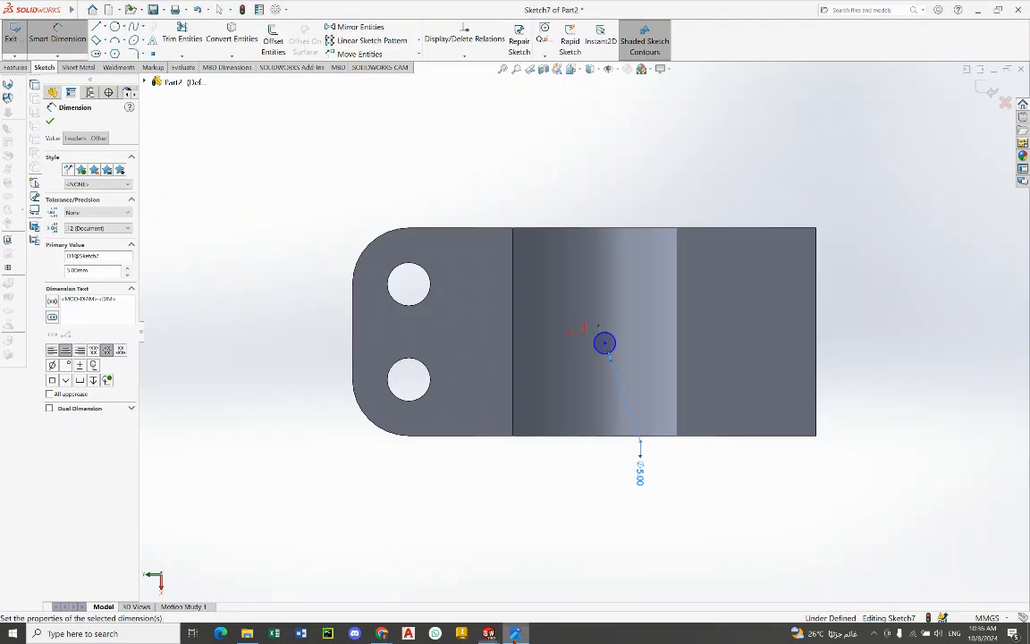
click(67, 41)
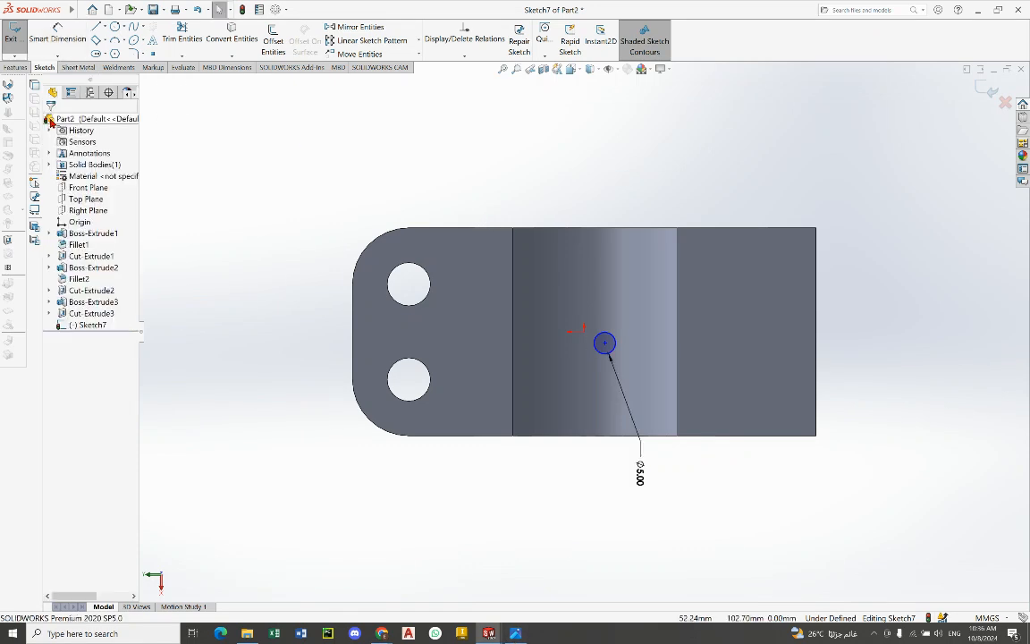
click(61, 35)
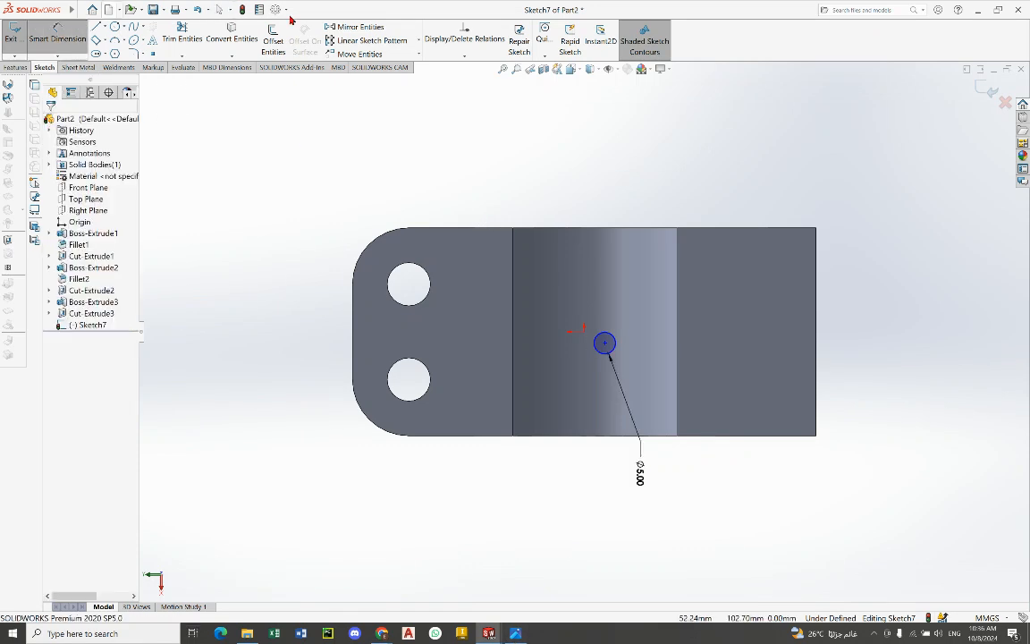
click(597, 247)
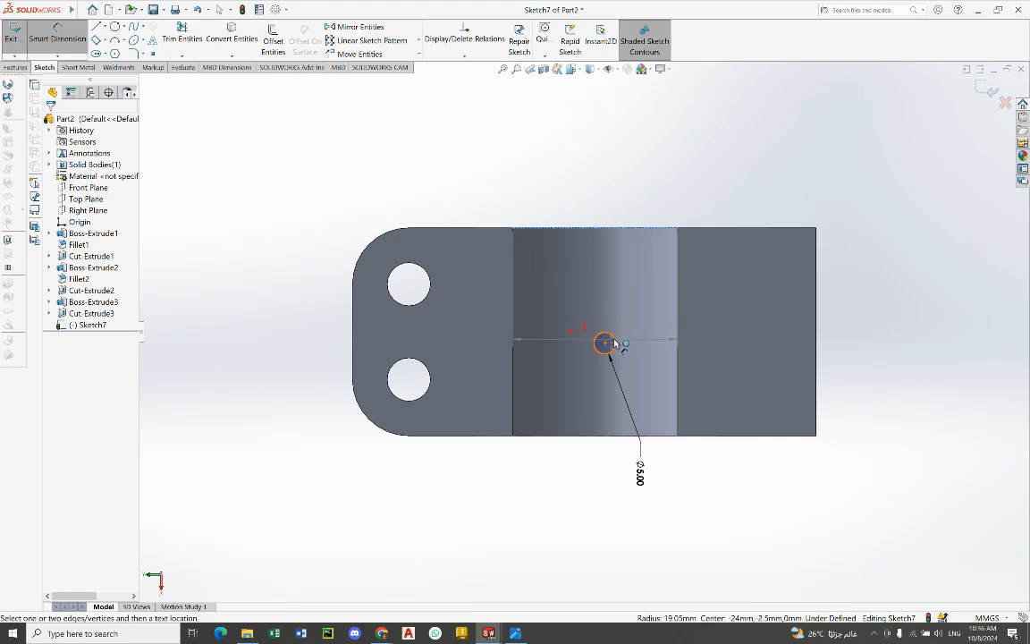
click(615, 342)
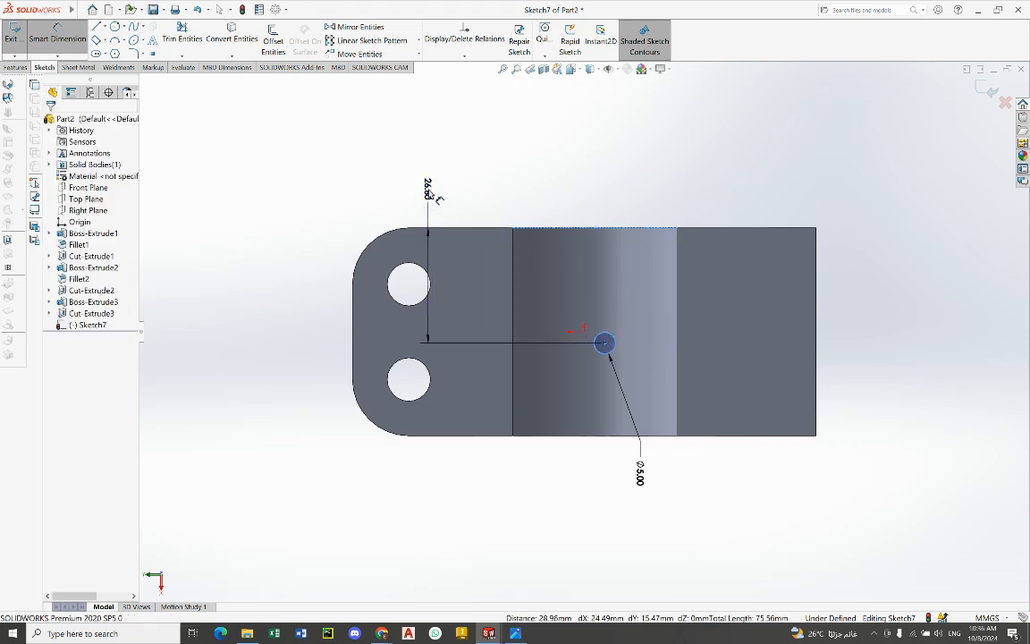
click(429, 192)
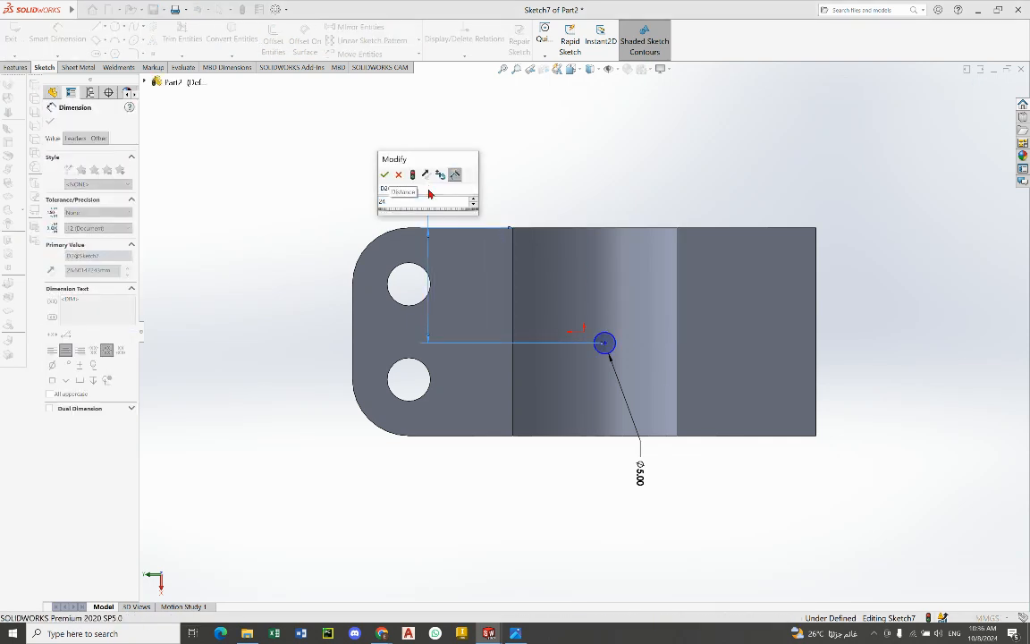
key(Return)
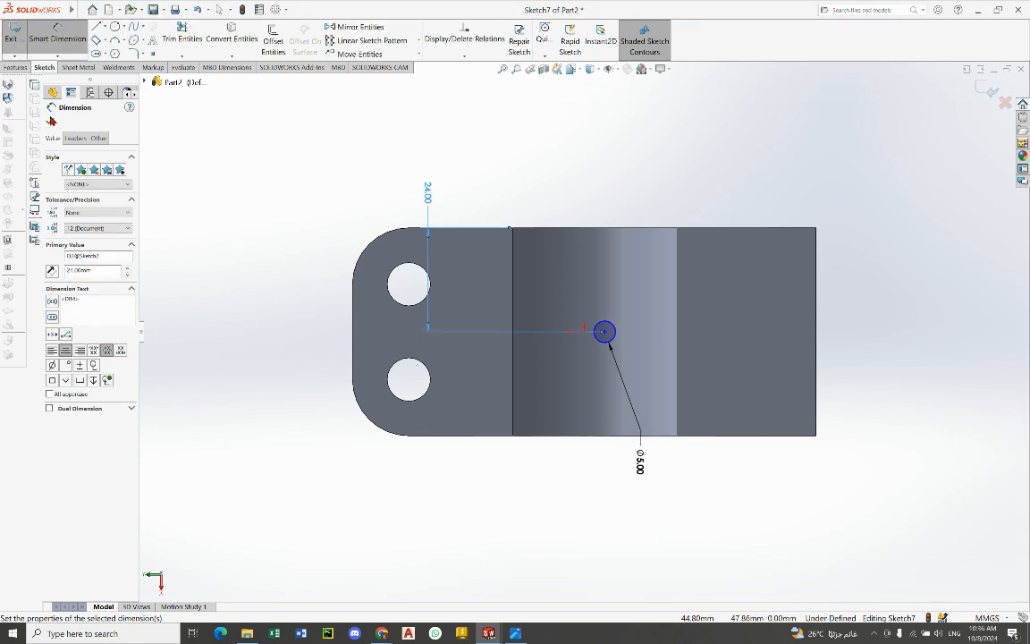
click(52, 123)
Step: Check the 5 mm hole's lengthwise location in the Part 3.PNG drawing and dimension the circle's centre 51 mm from the base's upright-side end edge
click(515, 633)
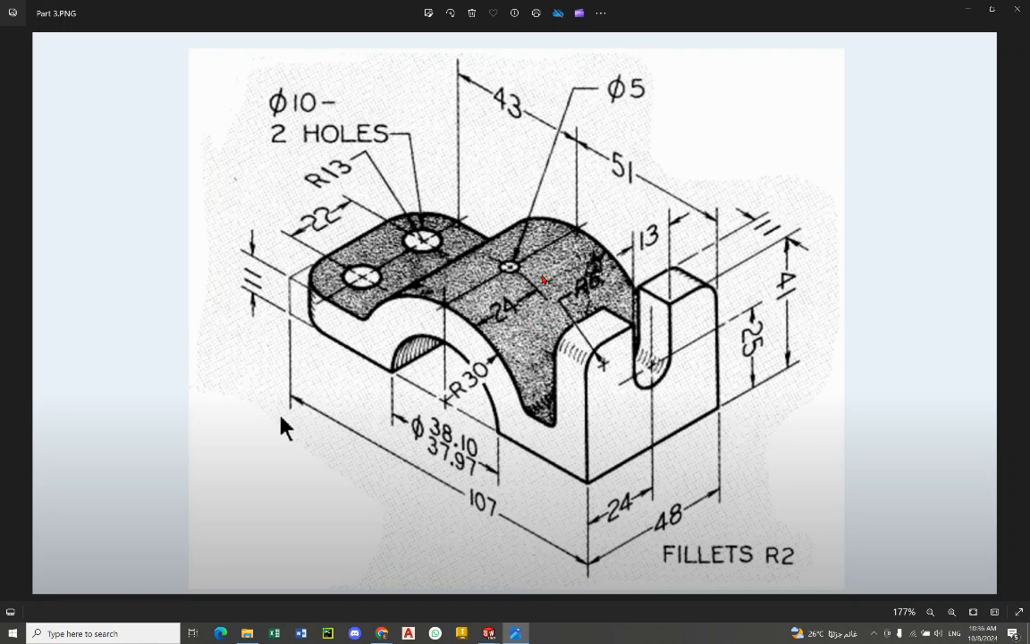
click(513, 633)
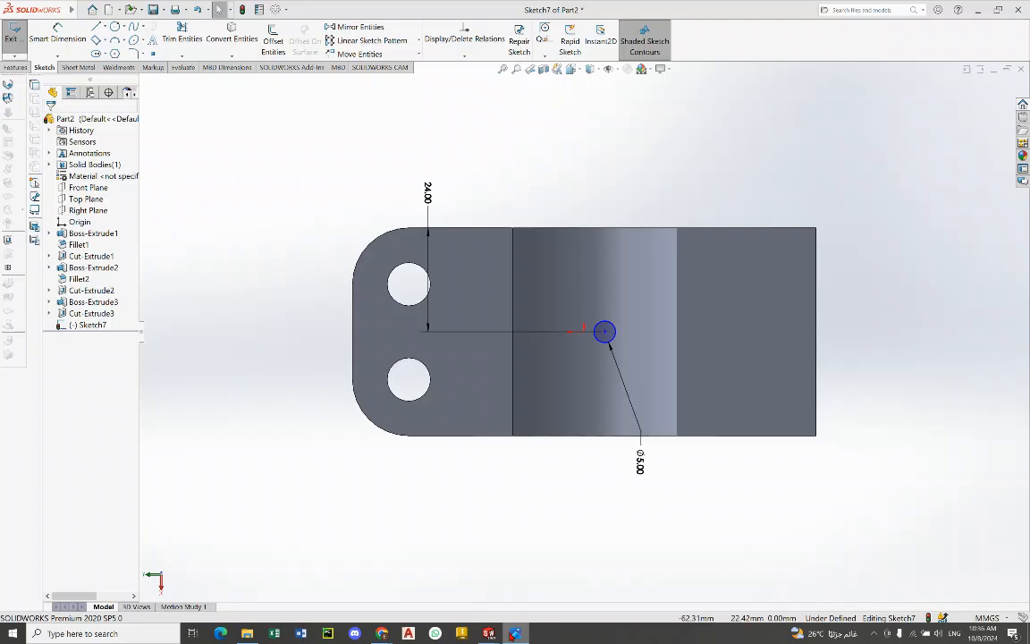
click(513, 633)
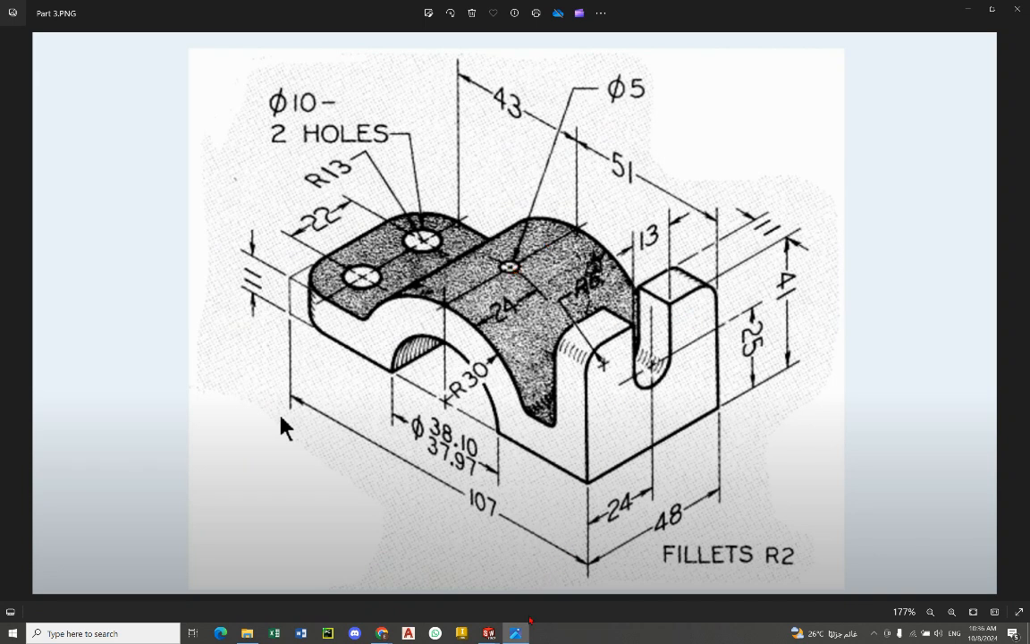
click(518, 631)
middle_drag(623, 222, 613, 380)
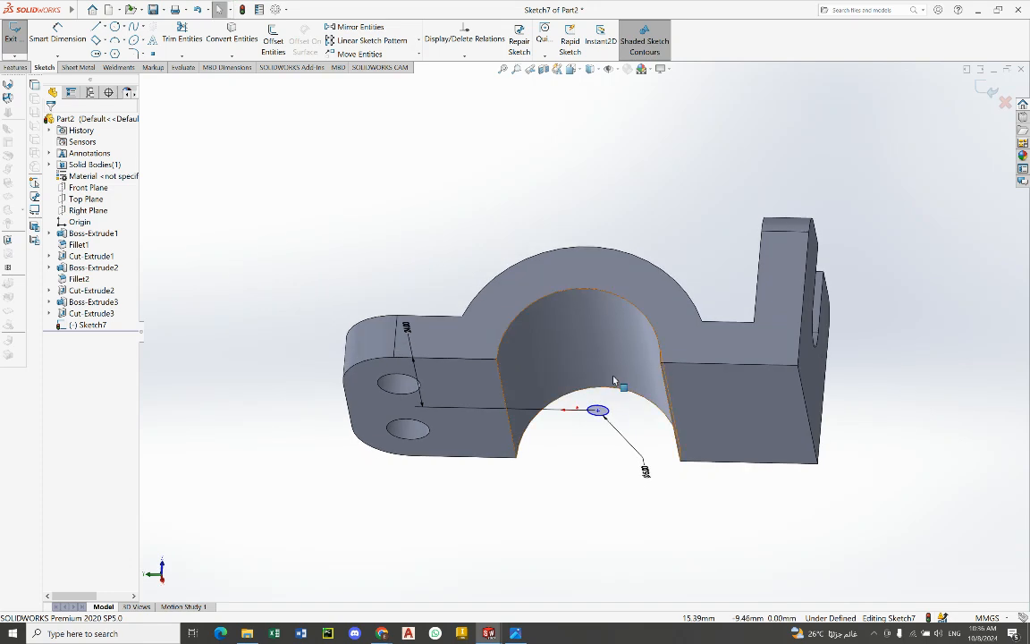
click(57, 40)
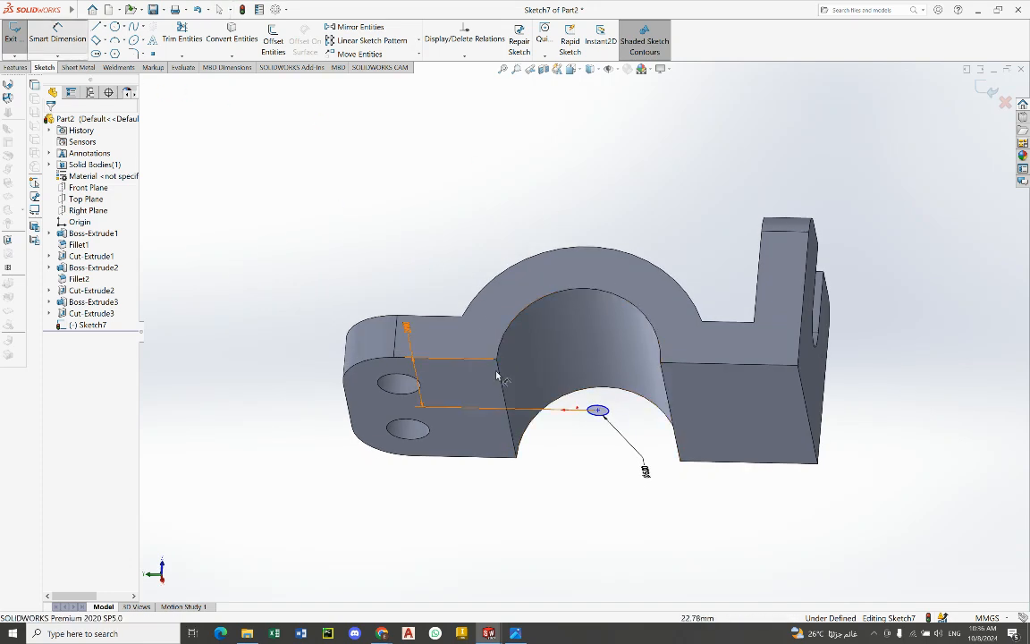
middle_drag(656, 410, 650, 373)
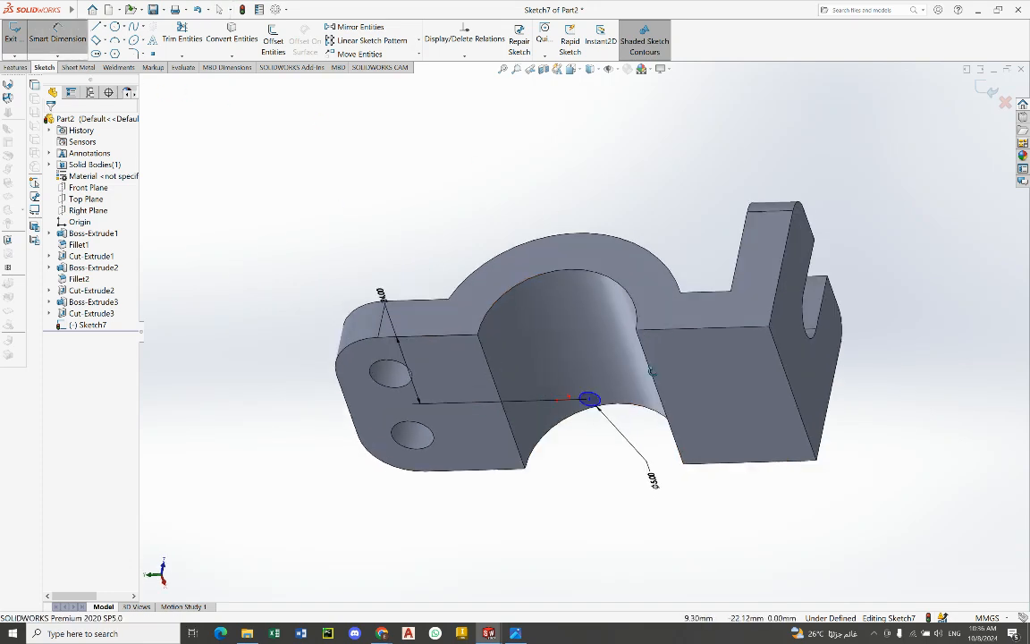
click(783, 369)
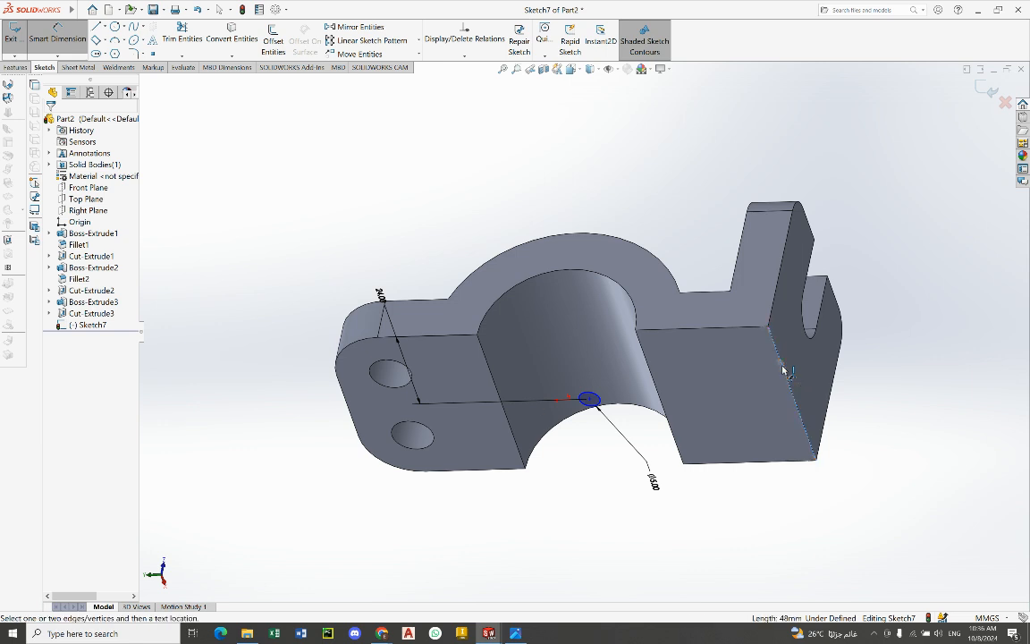
click(589, 398)
key(alt+Tab)
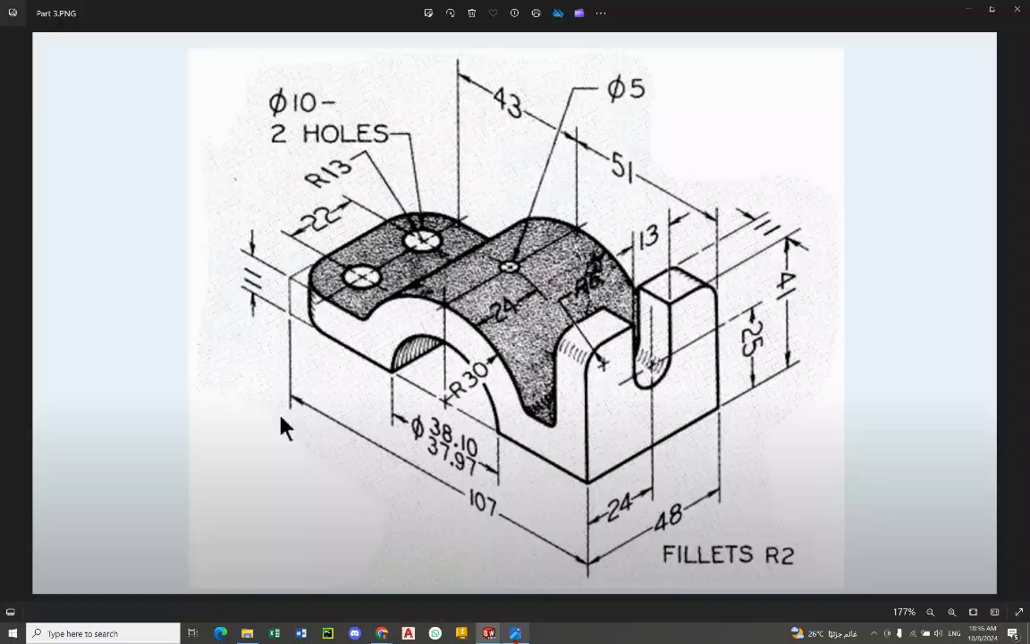
key(alt+Tab)
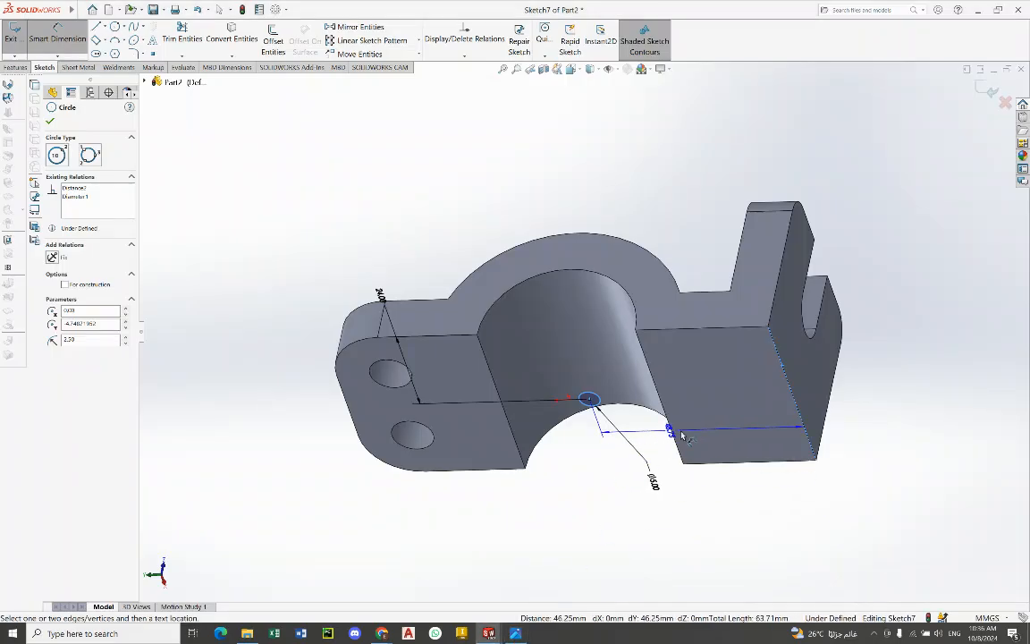
click(720, 507)
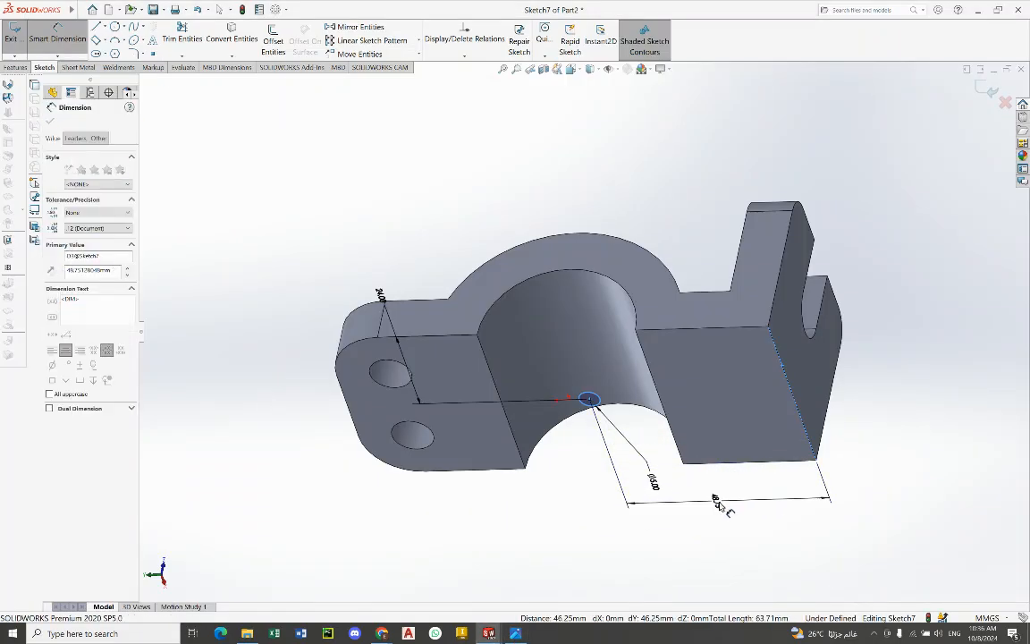
text(51)
key(Return)
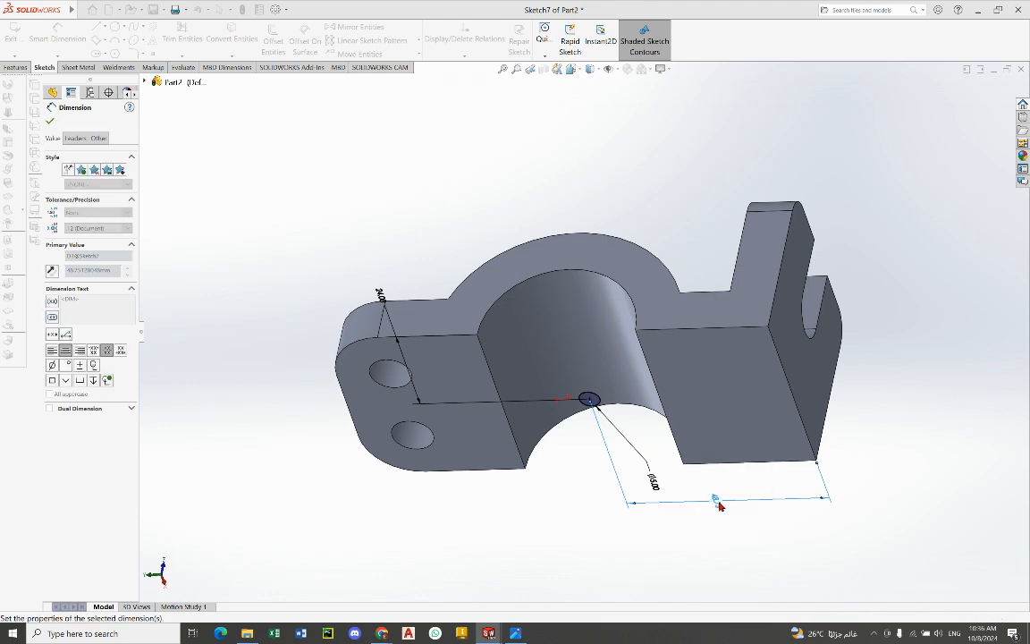
click(50, 124)
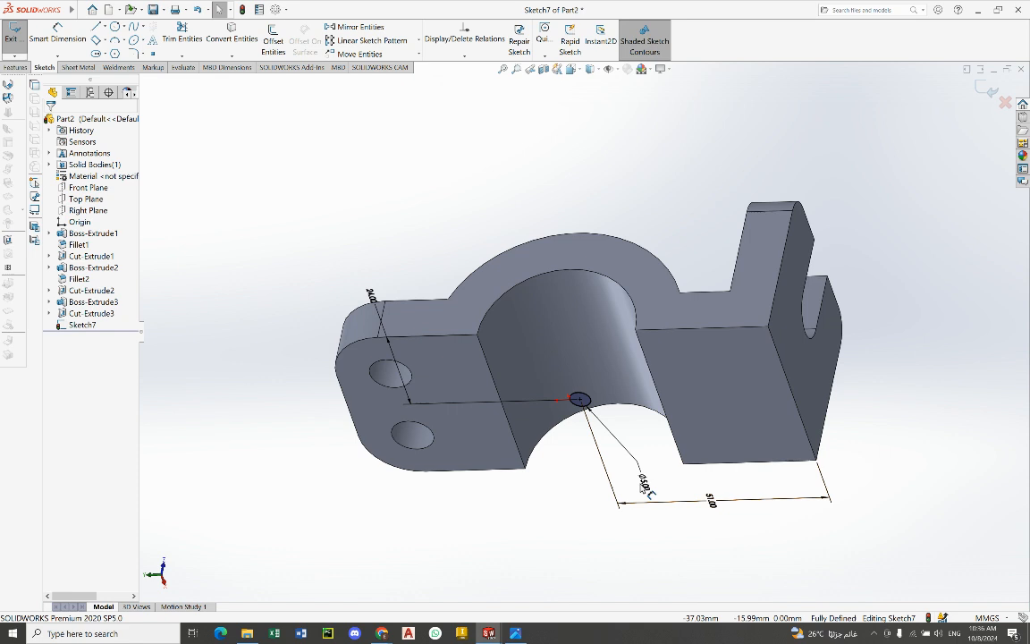
Step: Set up an extruded cut of the circle up through the arch, with Direction 1 as Blind and Direction 2 as Through All
middle_drag(583, 443, 665, 446)
scroll(664, 446, up, 1)
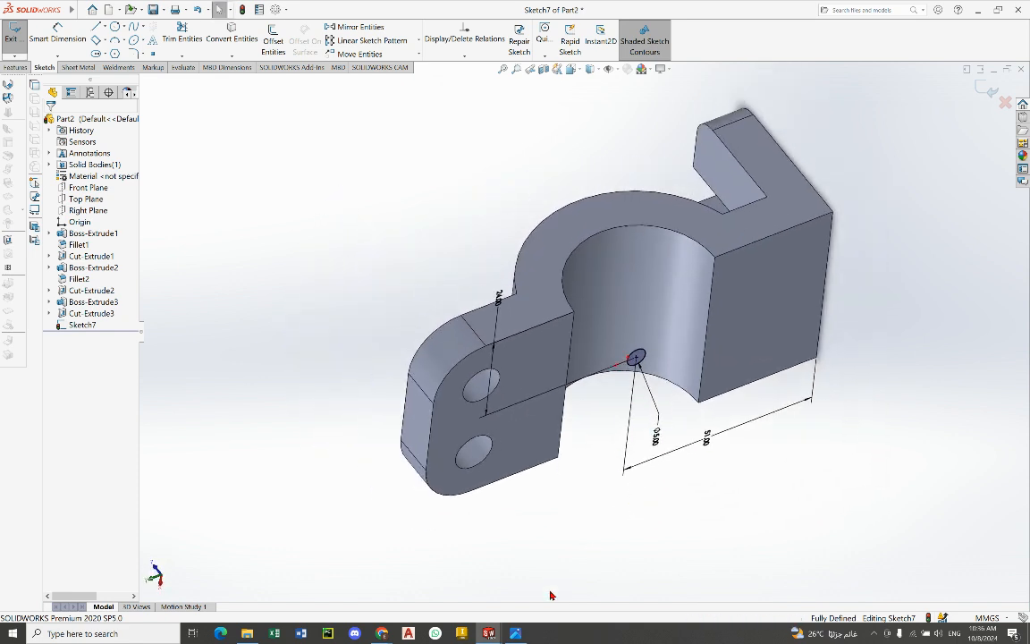
click(516, 633)
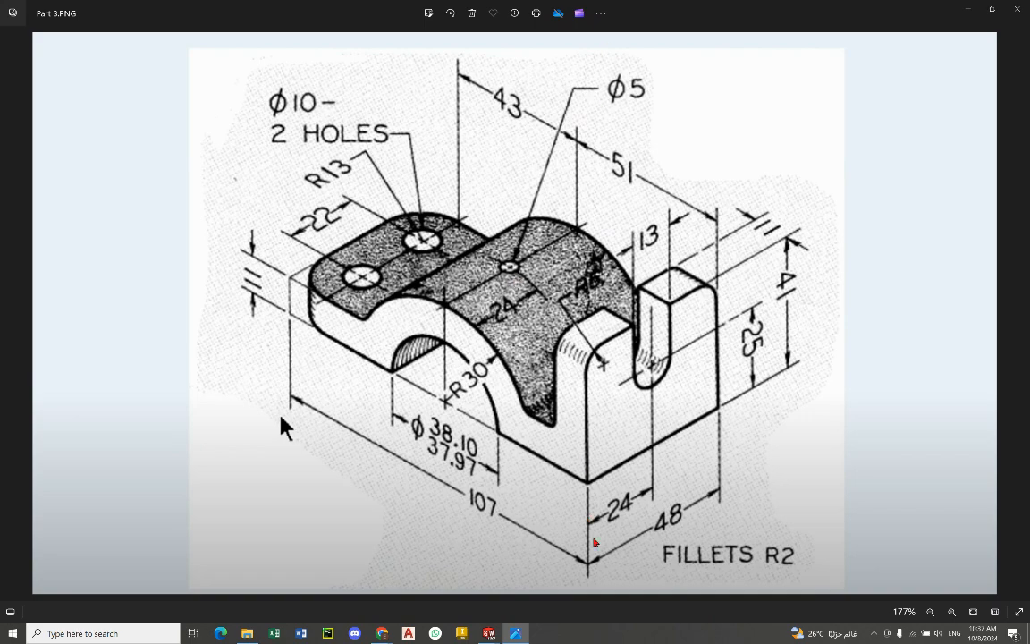
click(515, 633)
middle_drag(647, 246, 661, 394)
click(12, 69)
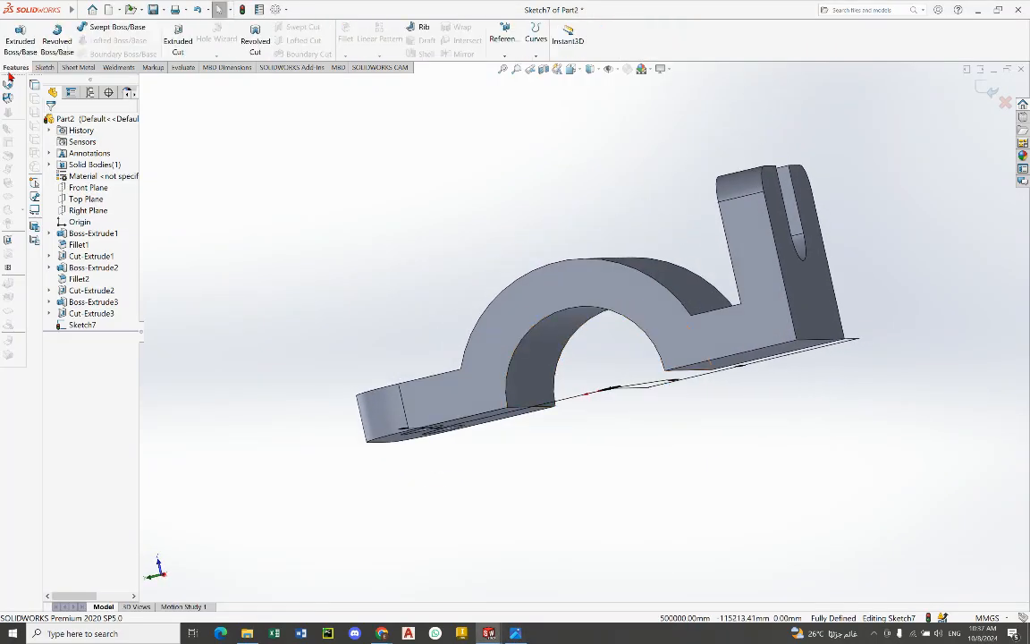
click(176, 41)
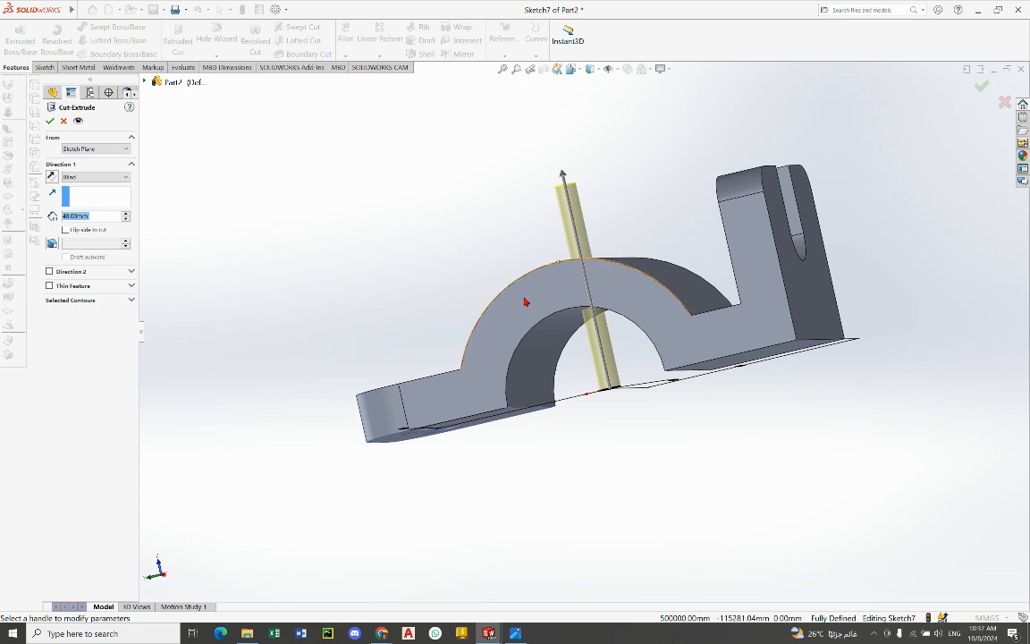
middle_drag(524, 301, 540, 281)
click(87, 177)
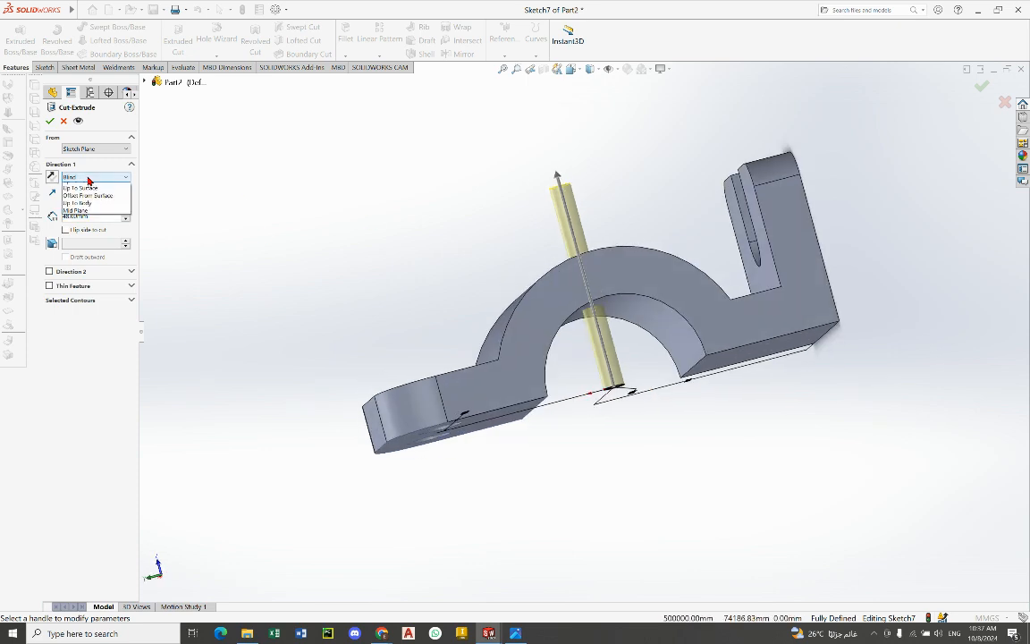
click(86, 198)
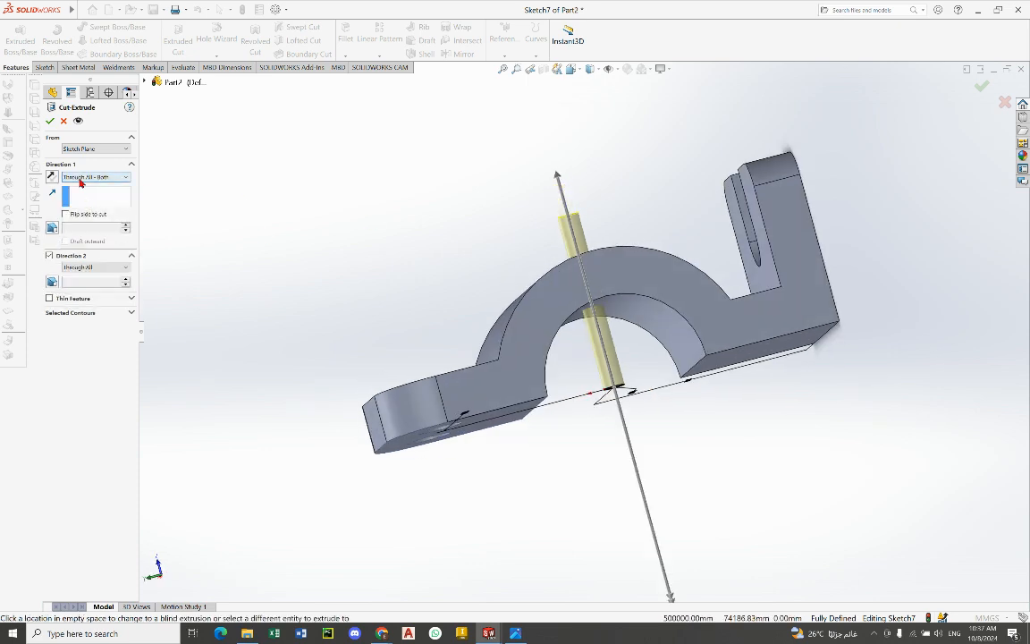
click(80, 177)
click(80, 185)
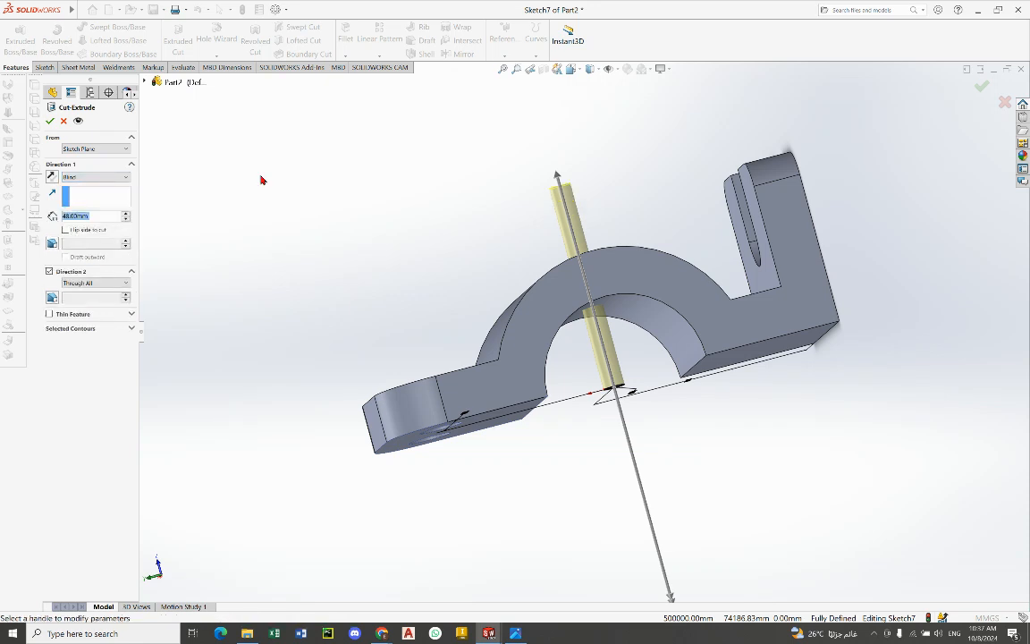
Step: Set the cut's Direction 1 depth to 51 mm and complete the hole through the arch
mouse_move(556, 174)
mouse_down()
mouse_move(616, 374)
mouse_move(549, 144)
mouse_move(592, 332)
mouse_move(559, 187)
mouse_up()
middle_drag(635, 189, 626, 216)
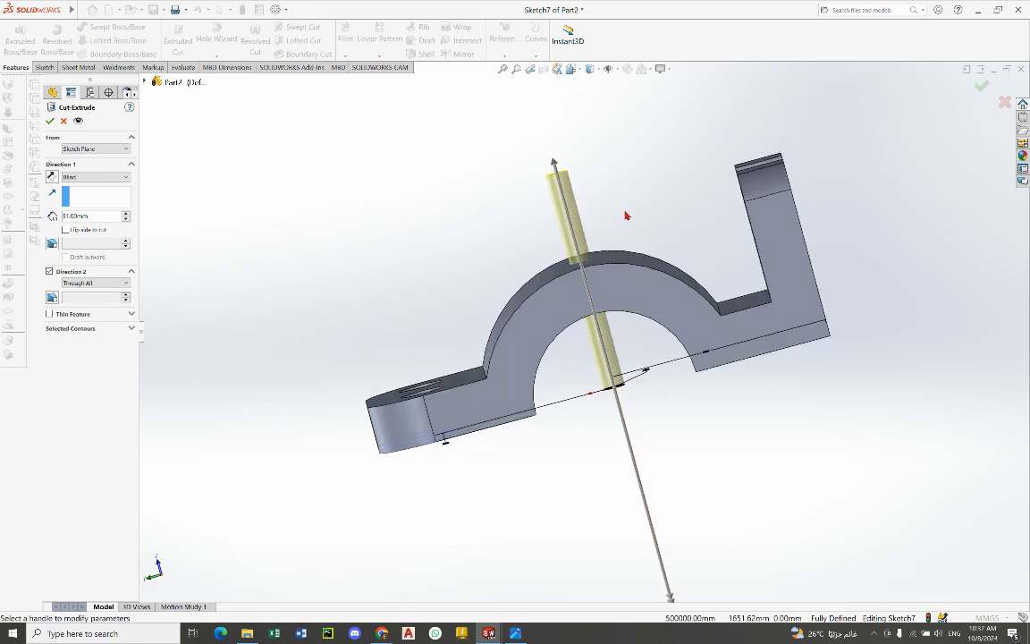
click(49, 121)
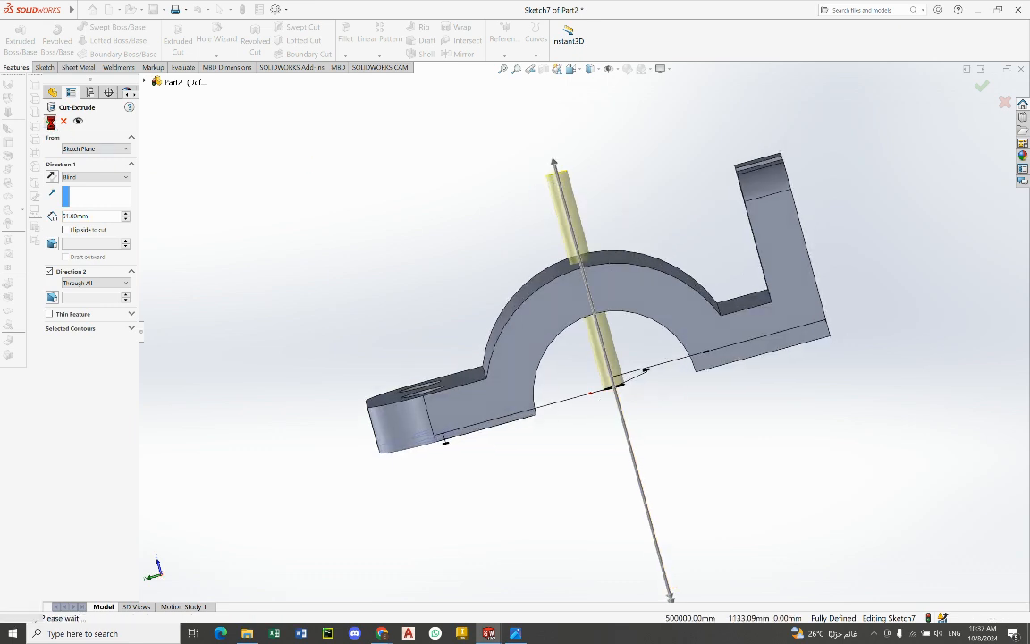
click(501, 193)
Step: Examine the 5 mm arch hole from several sides against the Part 3.PNG drawing and save the part
middle_drag(637, 264, 654, 362)
scroll(603, 294, down, 2)
middle_drag(603, 296, 638, 196)
scroll(640, 199, up, 3)
middle_drag(668, 269, 599, 251)
scroll(628, 312, down, 2)
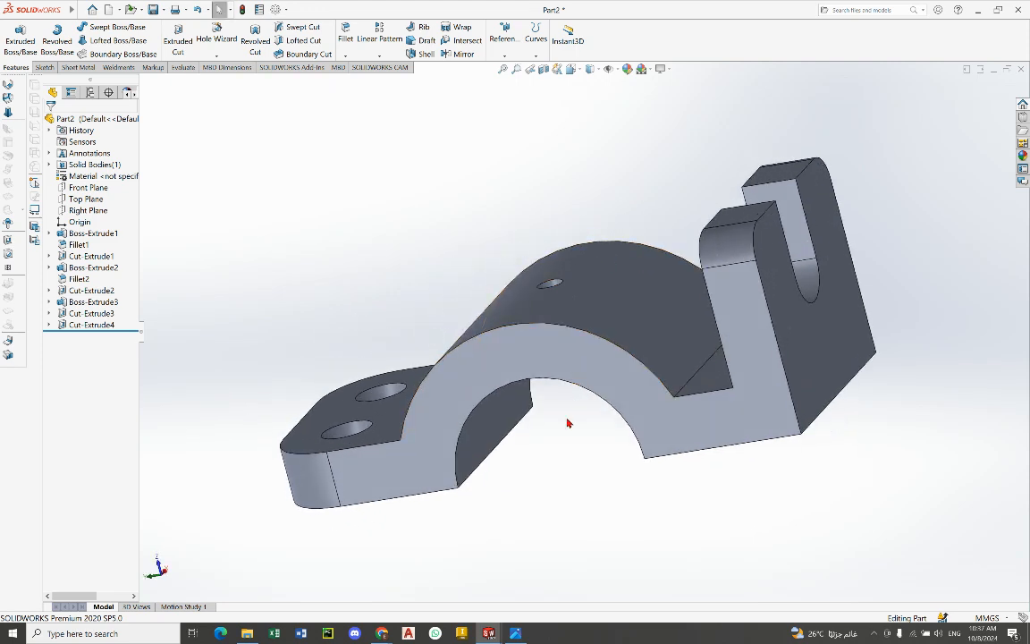
key(alt+Tab)
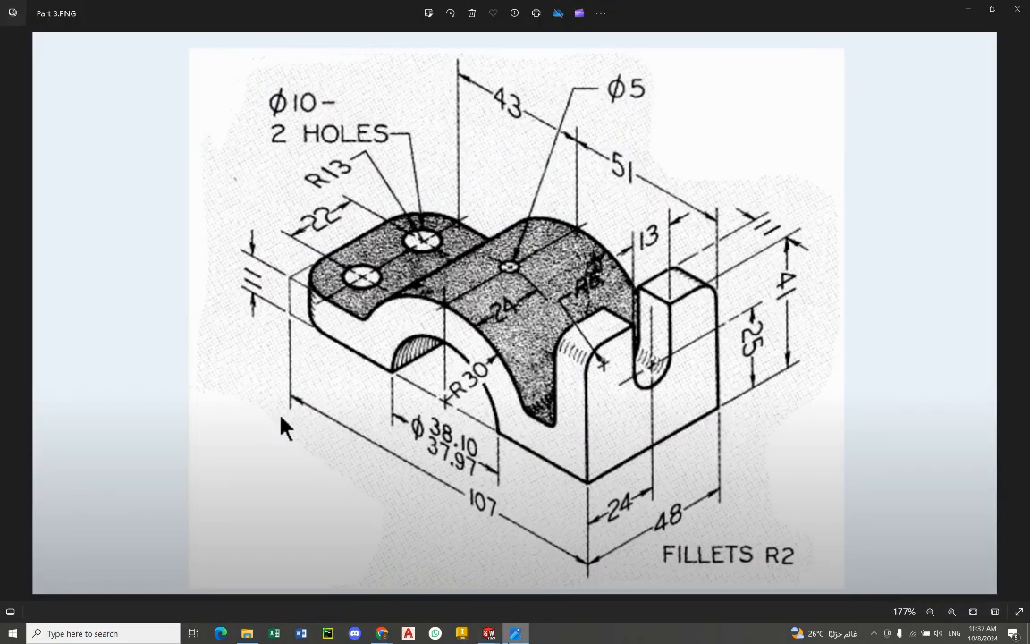
key(alt+Tab)
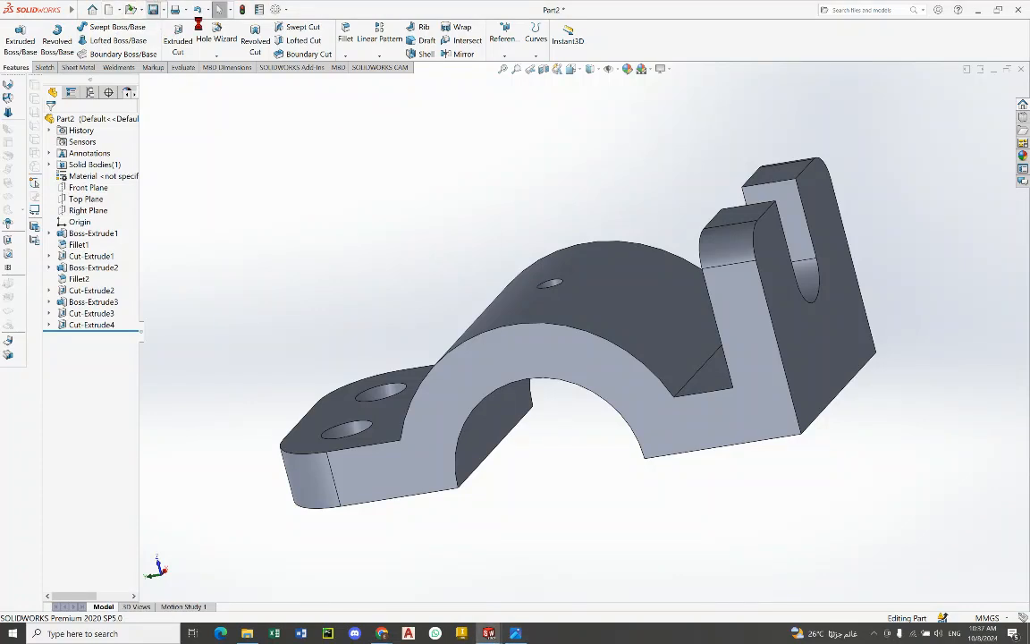
Step: Begin a constant-size fillet with a 2 mm radius on the edge where the arch meets the flat base beside the upright
middle_drag(594, 257, 614, 274)
scroll(605, 280, up, 2)
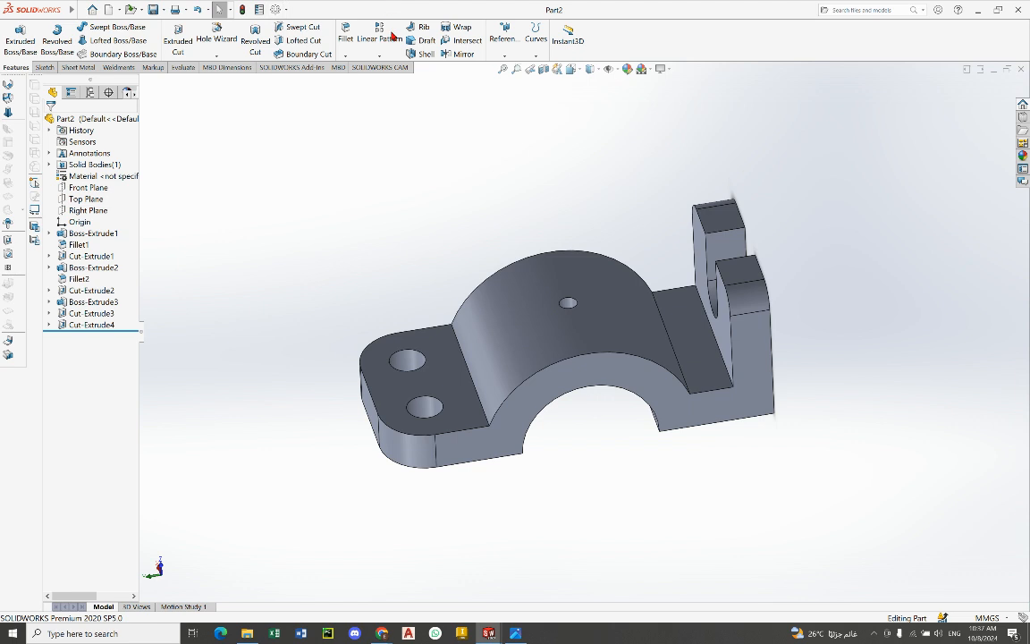
click(349, 58)
click(357, 68)
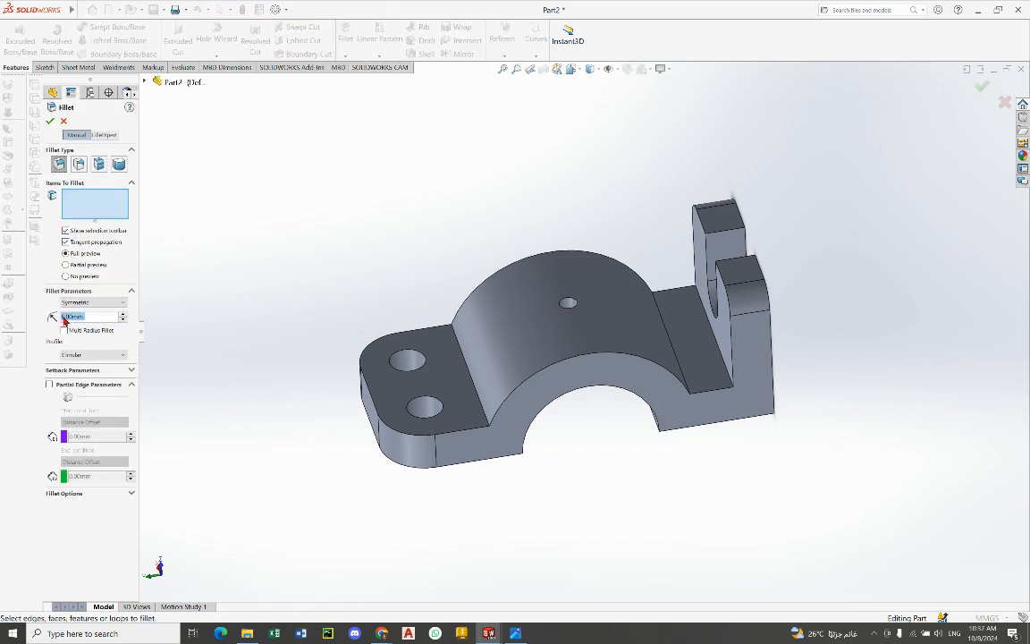
right_click(67, 317)
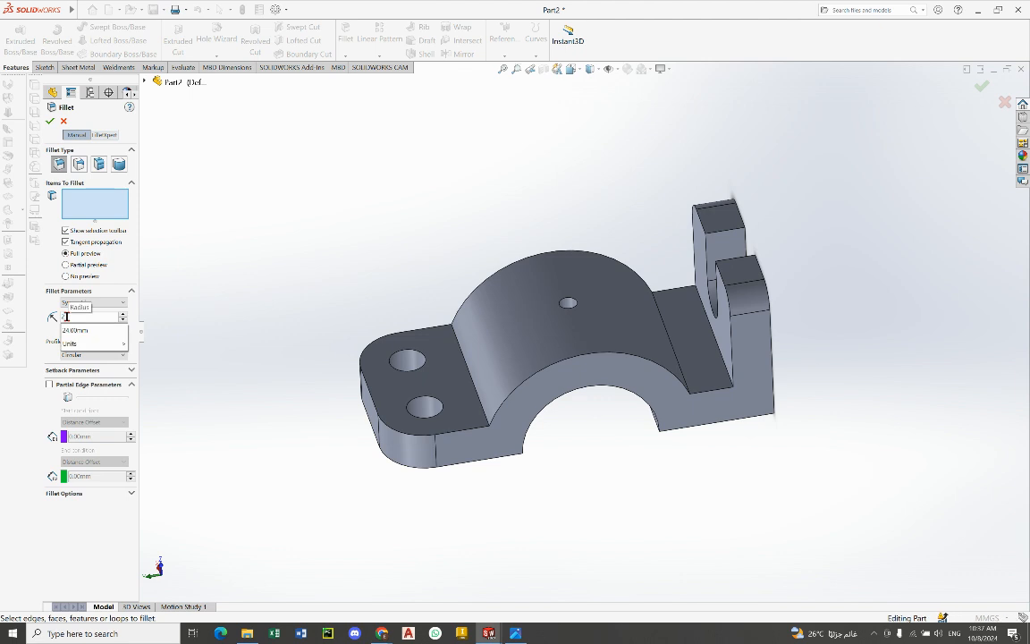
click(64, 168)
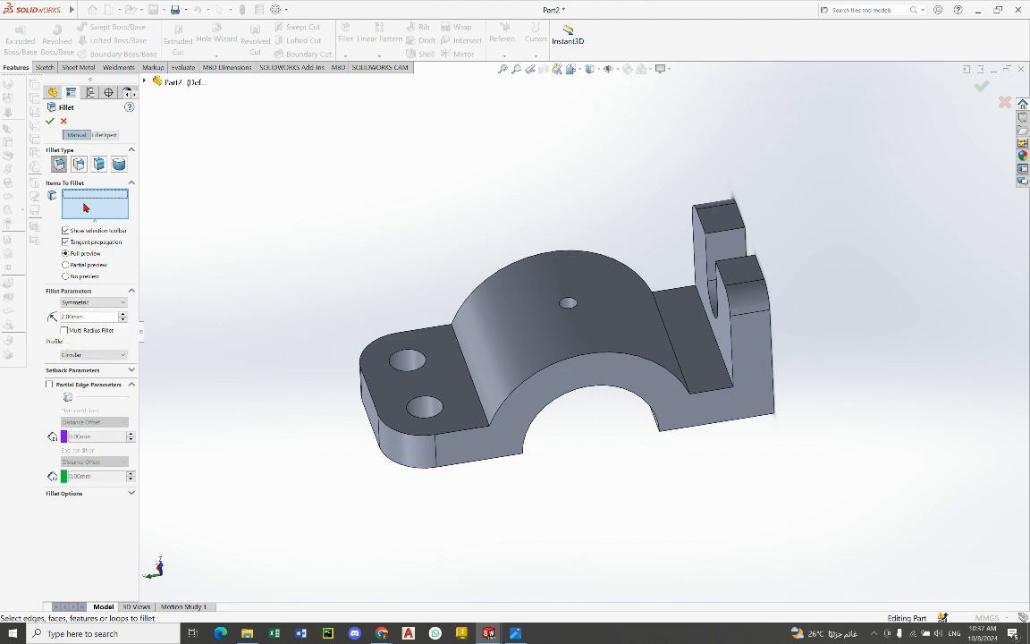
mouse_move(712, 320)
middle_down()
mouse_move(693, 329)
mouse_move(695, 309)
mouse_move(697, 335)
middle_up()
scroll(667, 390, down, 5)
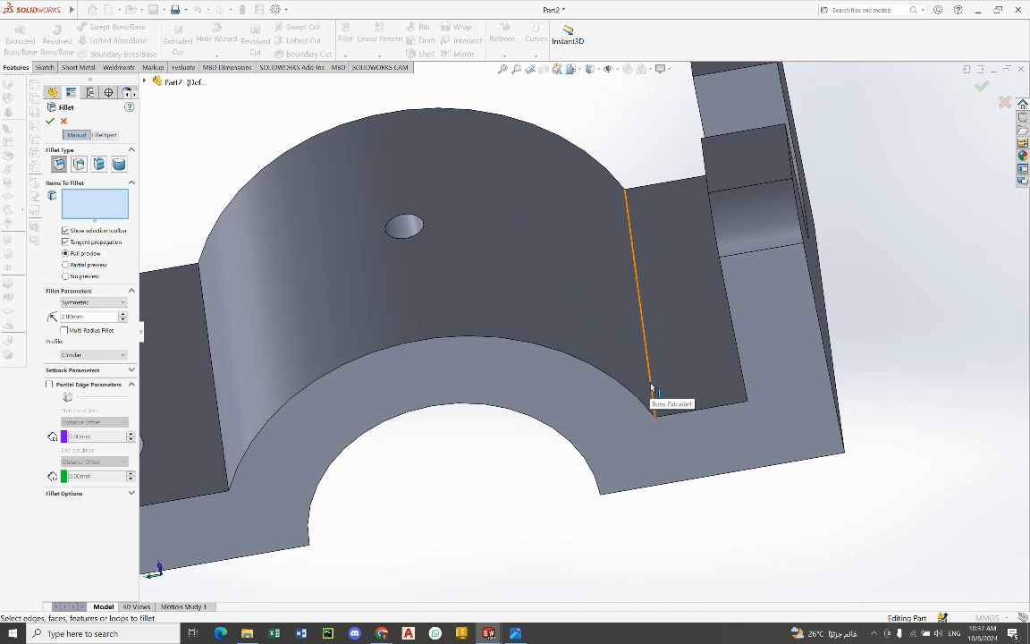
click(650, 388)
middle_drag(651, 388, 739, 372)
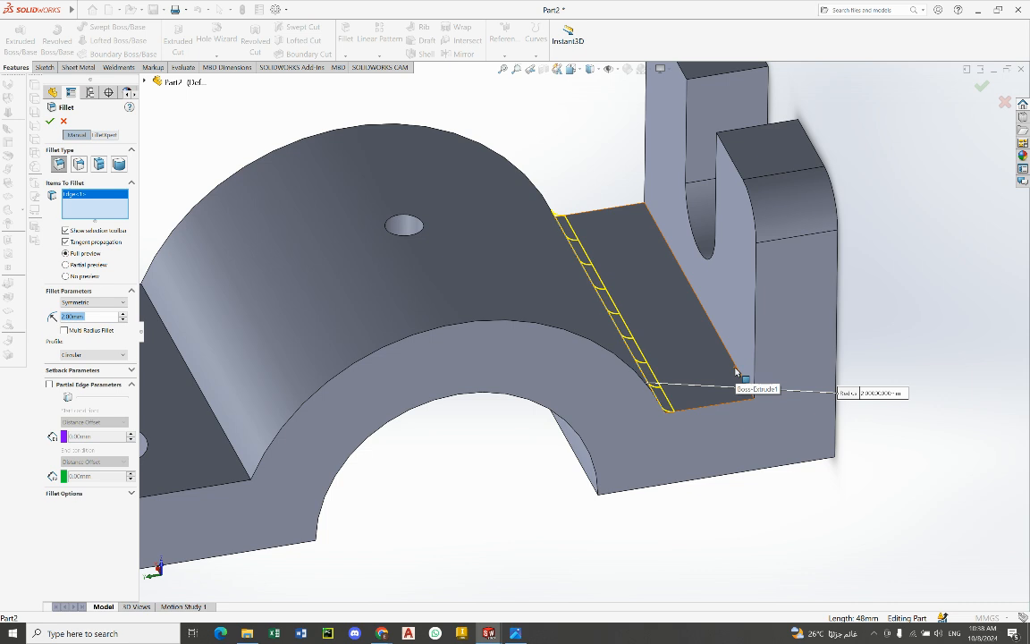
click(736, 371)
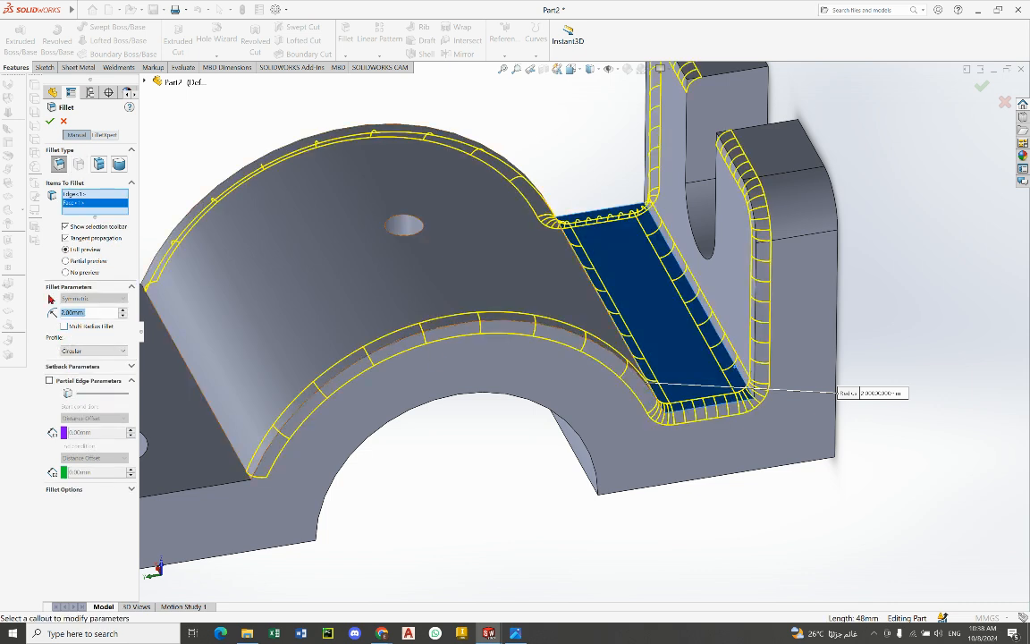
click(68, 205)
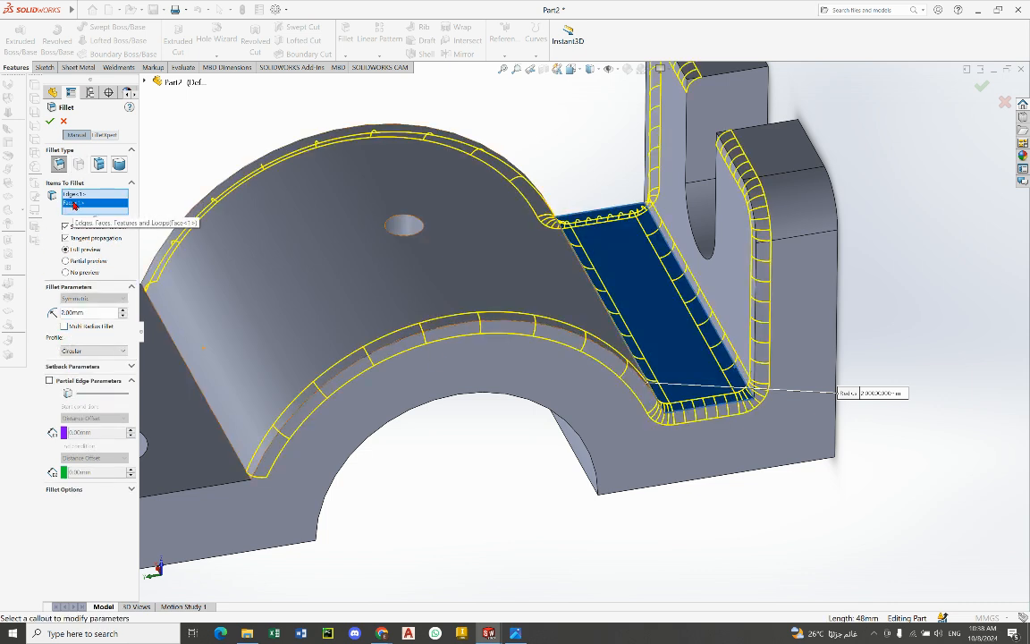
right_click(82, 208)
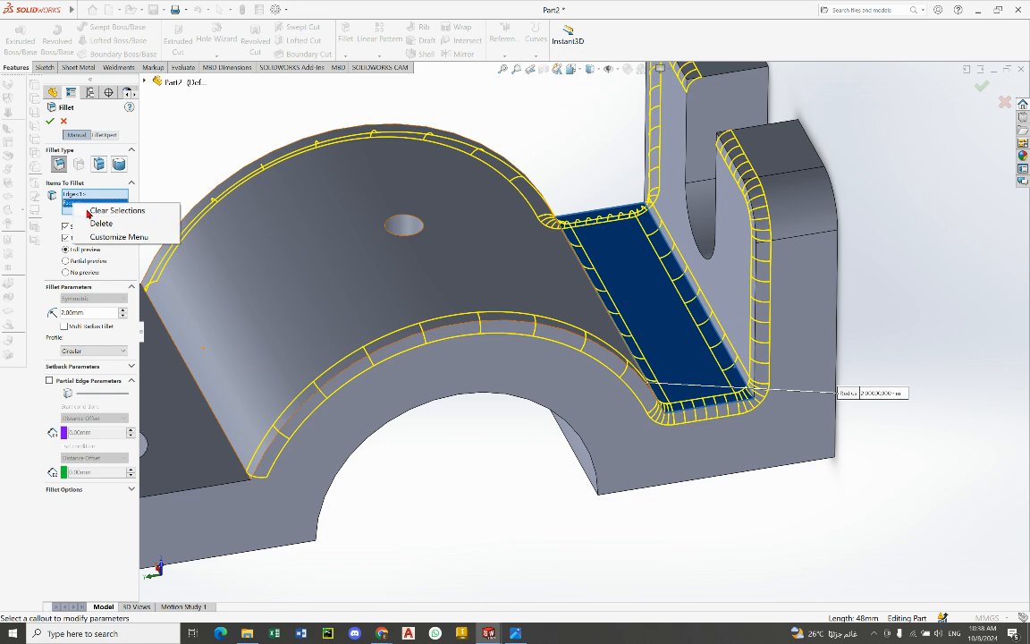
click(98, 218)
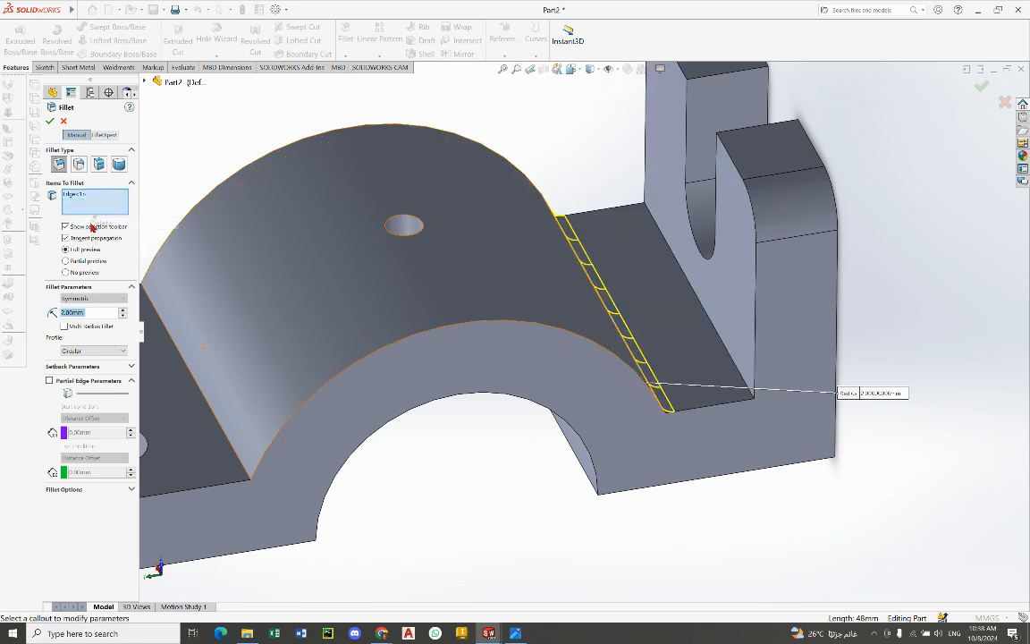
Step: Add the upright's inner base edge and both underside edges of the arch opening to the 2 mm fillet
click(718, 336)
middle_drag(718, 336, 340, 426)
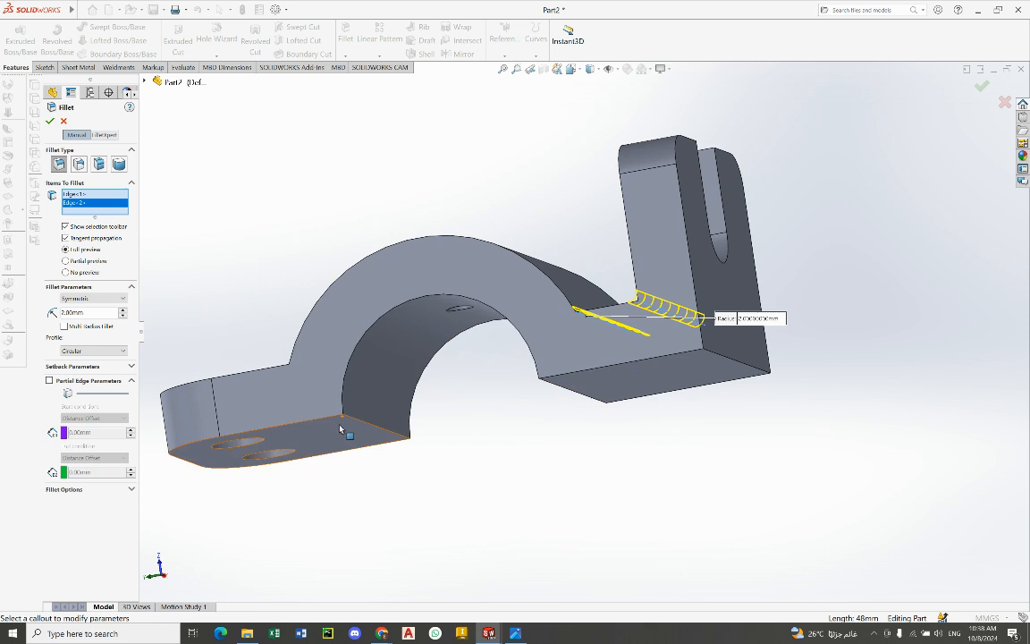
scroll(356, 422, down, 3)
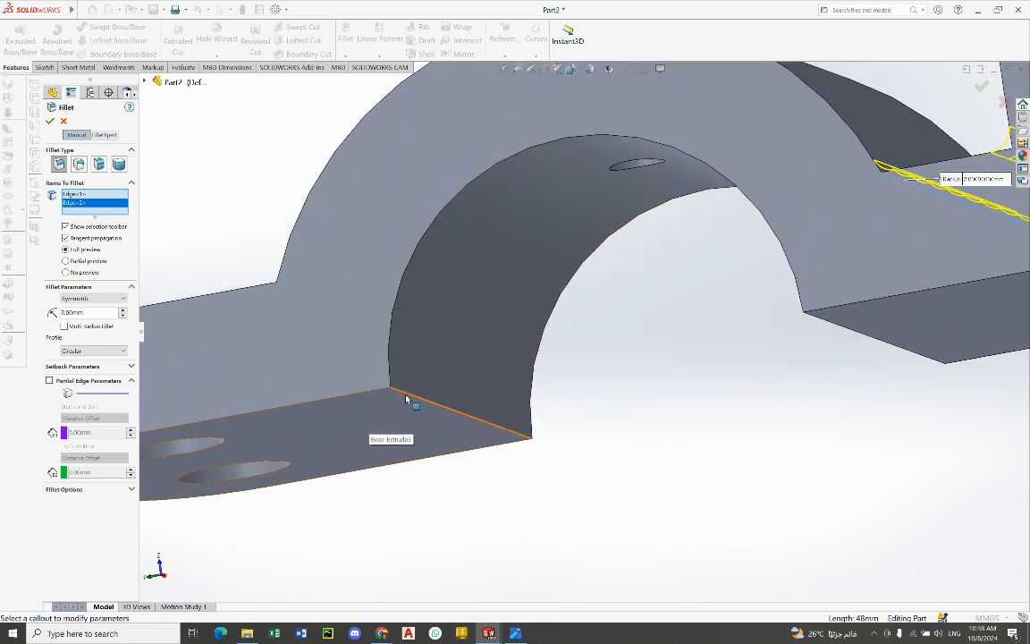
click(406, 398)
middle_drag(742, 334, 800, 310)
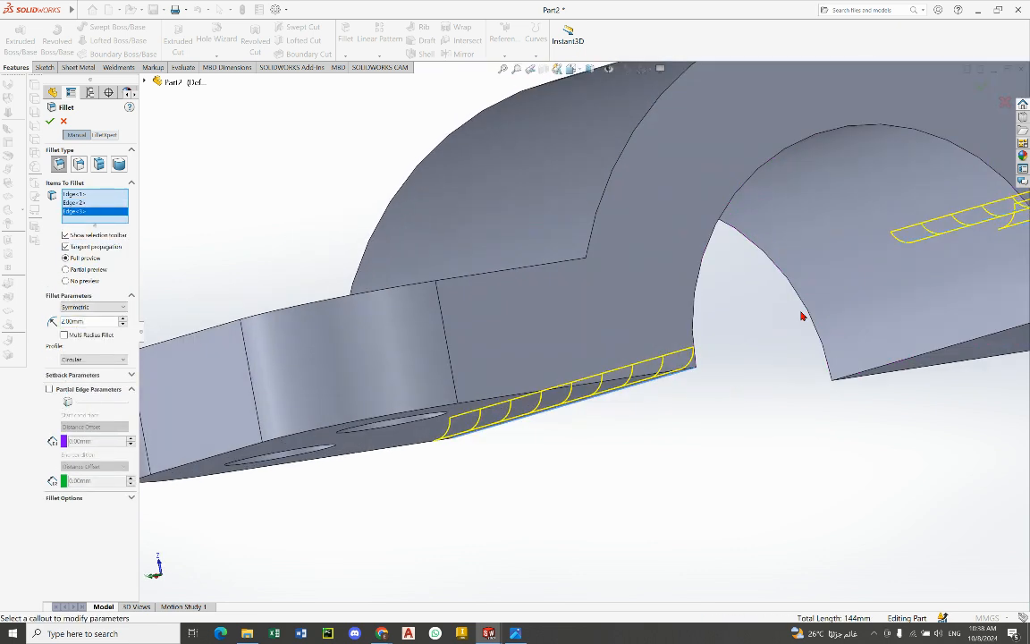
click(912, 358)
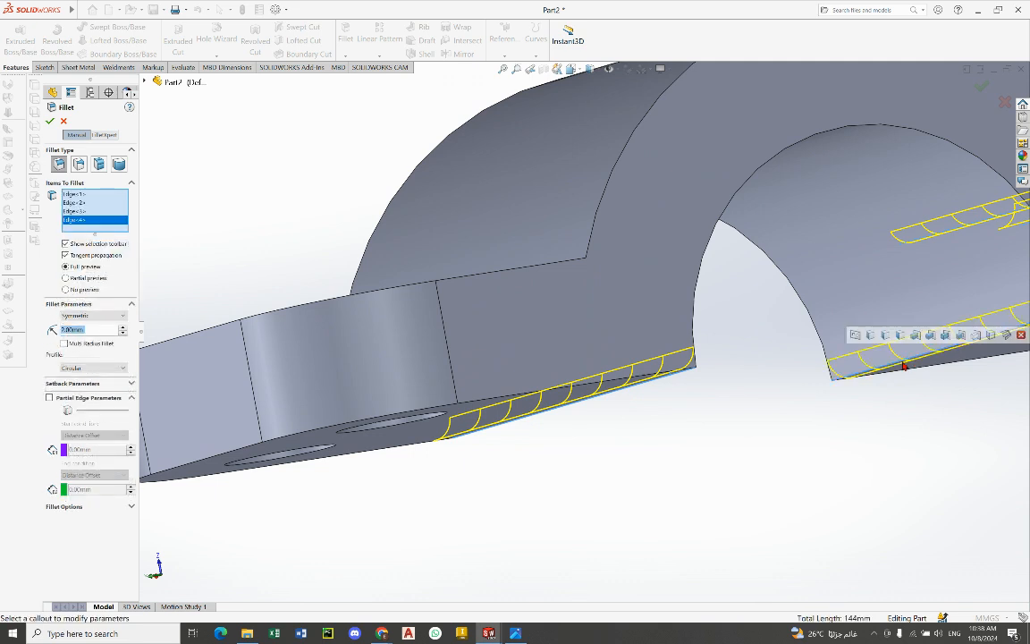
Step: Add the edge where the arch meets the two-hole flange and the upright's outer bottom edge to the 2 mm fillet
key(z)
middle_drag(523, 376, 523, 436)
scroll(541, 382, down, 2)
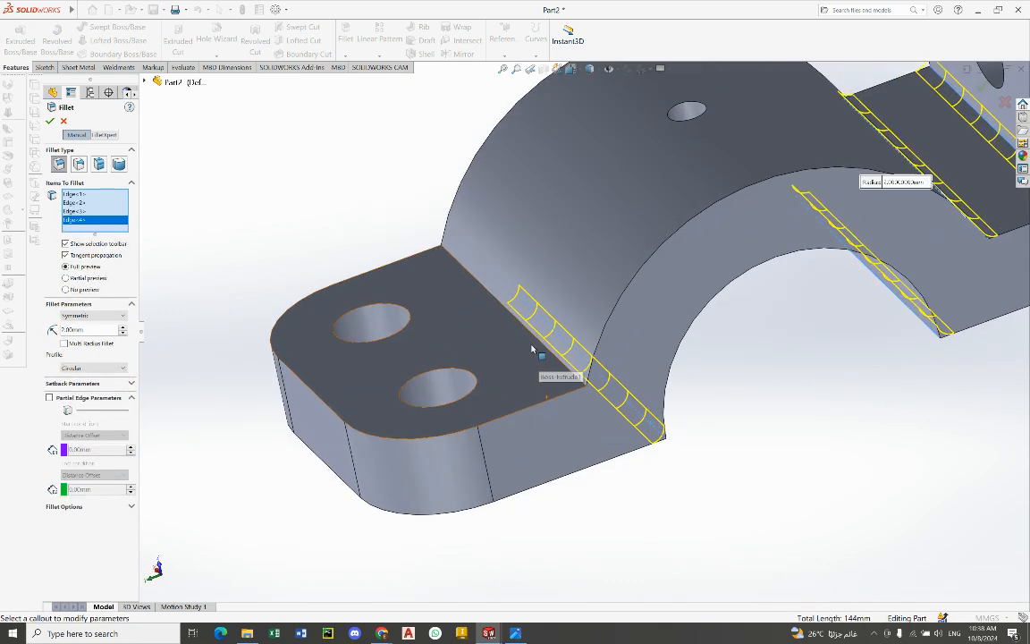
click(523, 327)
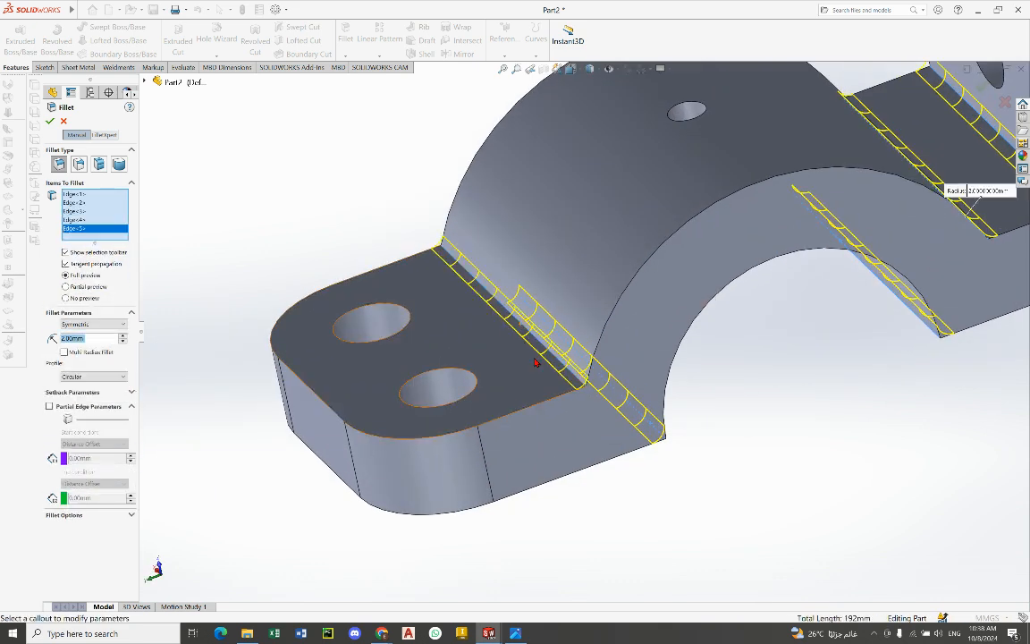
scroll(742, 304, up, 3)
middle_drag(742, 304, 700, 322)
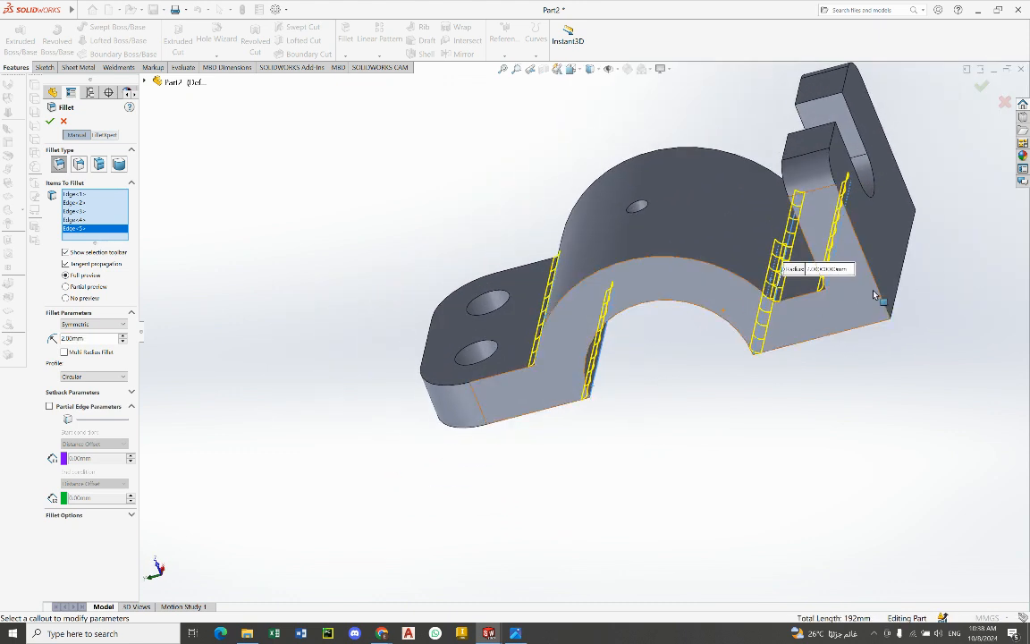
middle_drag(785, 272, 855, 238)
scroll(855, 238, down, 2)
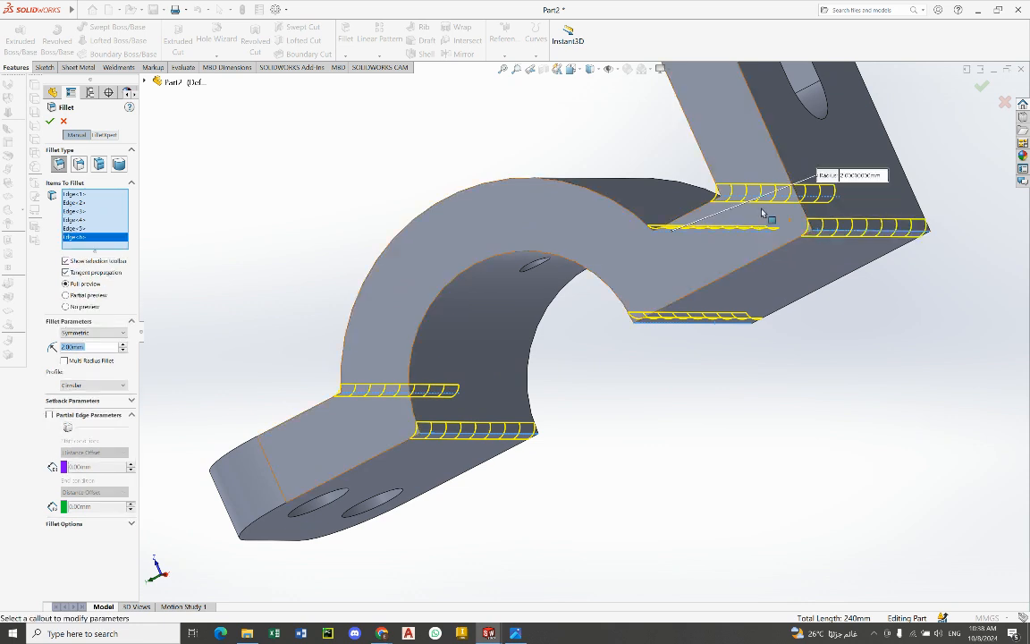
middle_drag(763, 213, 581, 249)
scroll(583, 248, down, 4)
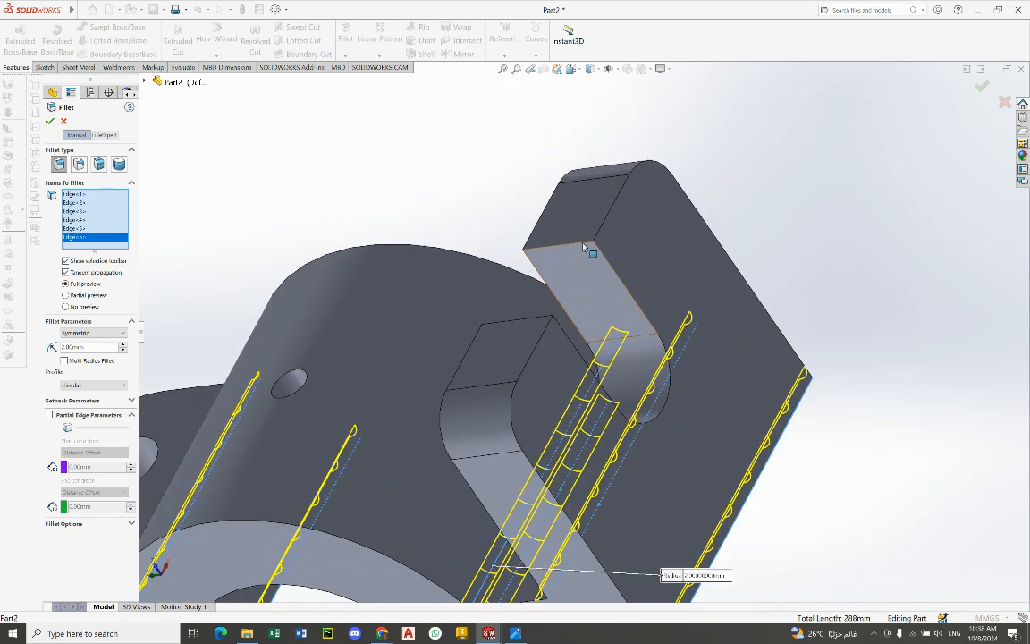
click(558, 249)
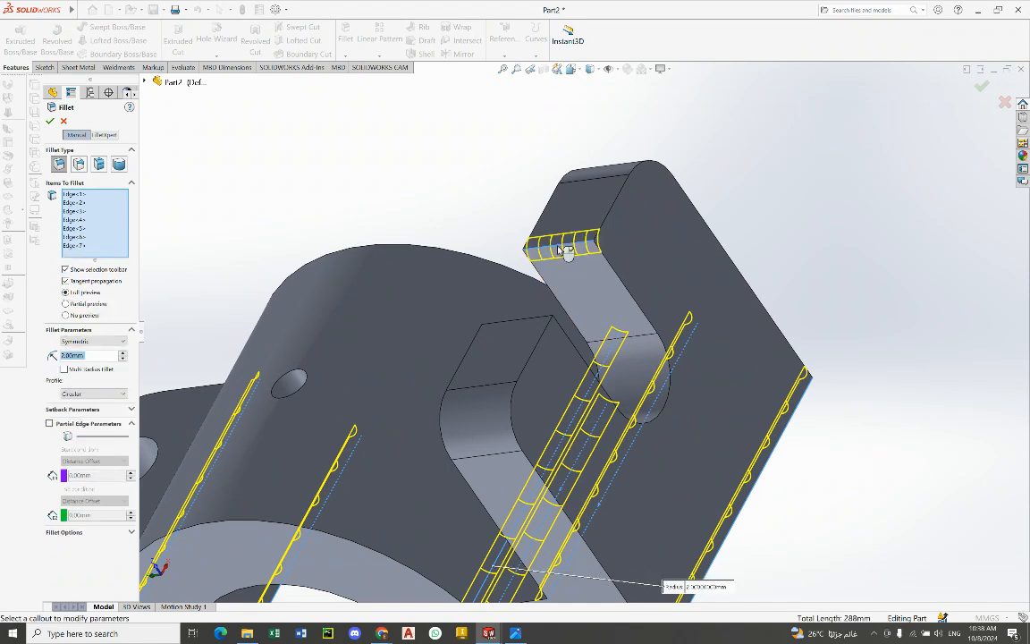
middle_drag(547, 294, 525, 391)
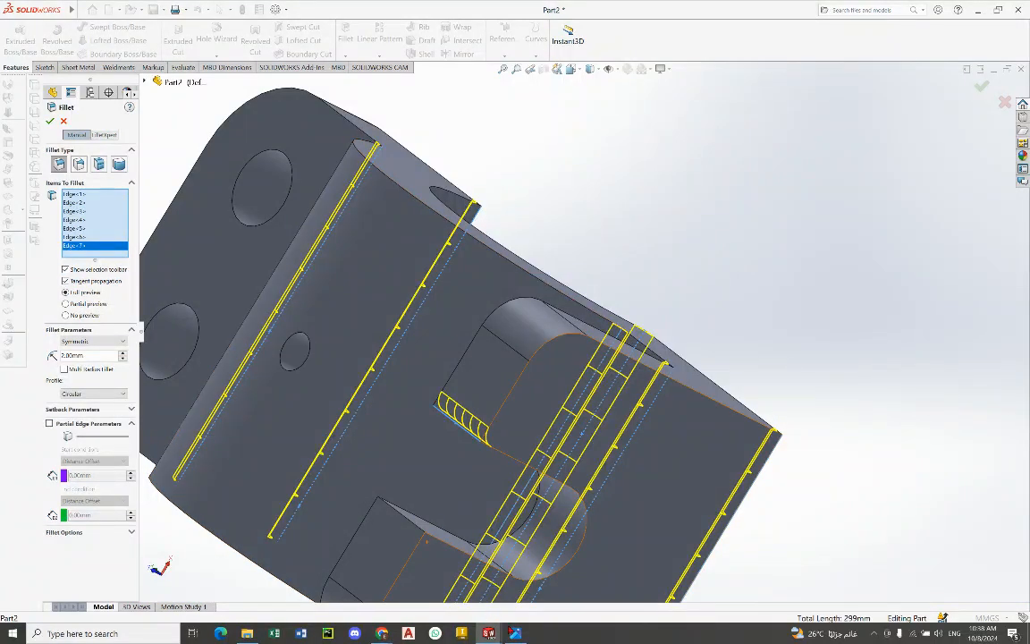
key(alt+Tab)
key(alt+Tab)
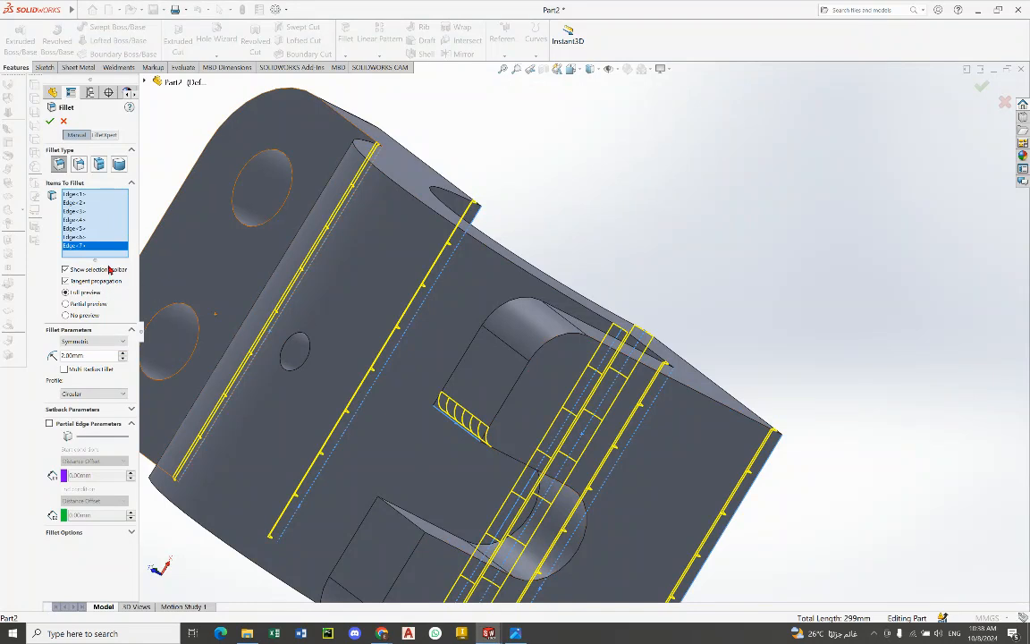
right_click(89, 252)
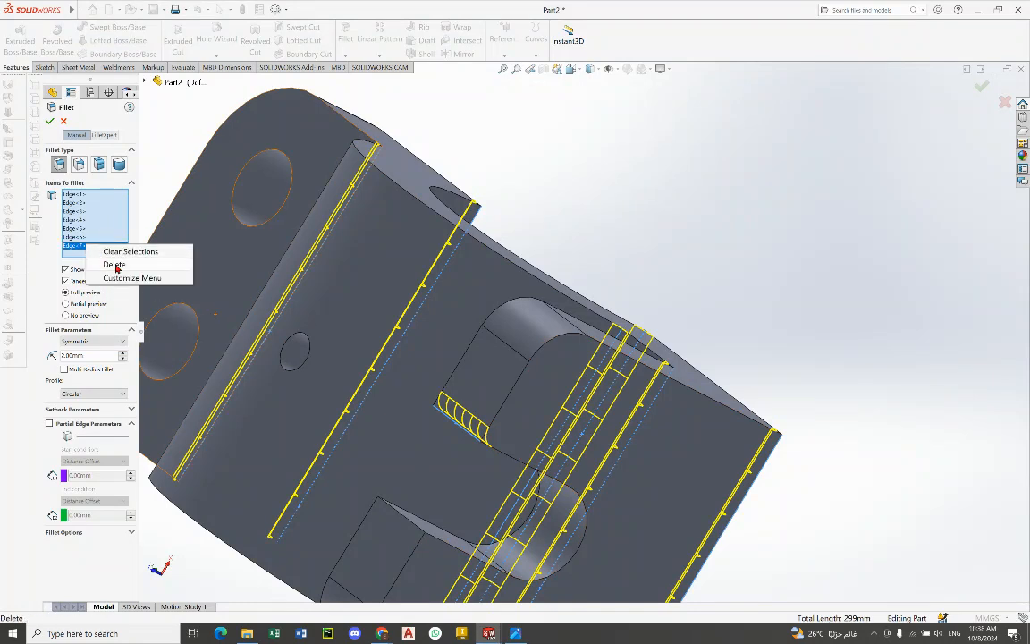
click(113, 265)
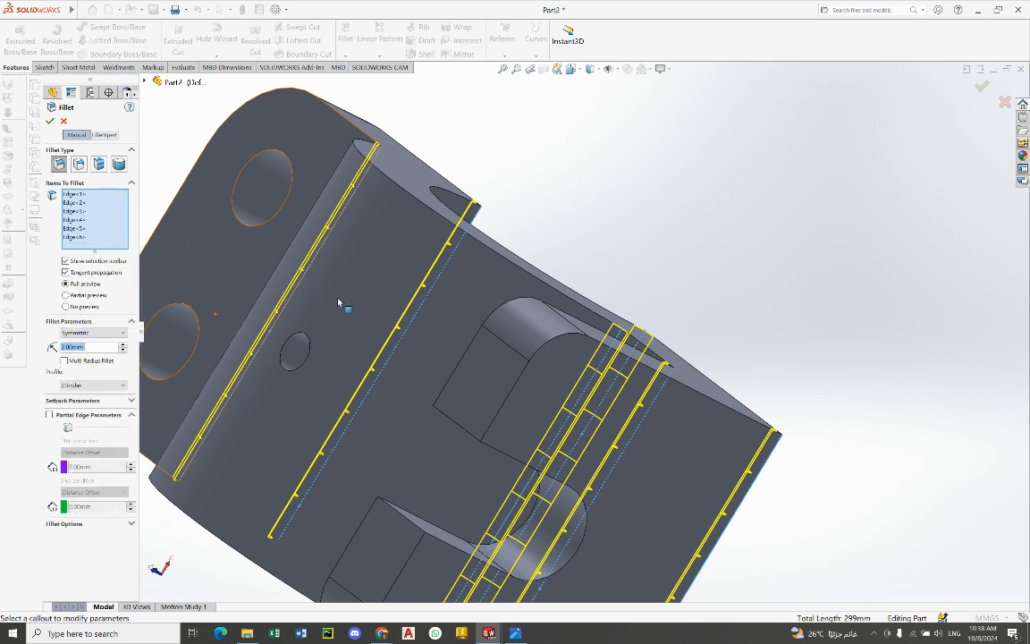
Step: Complete the 2 mm fillet on the six selected edges
middle_drag(340, 302, 517, 308)
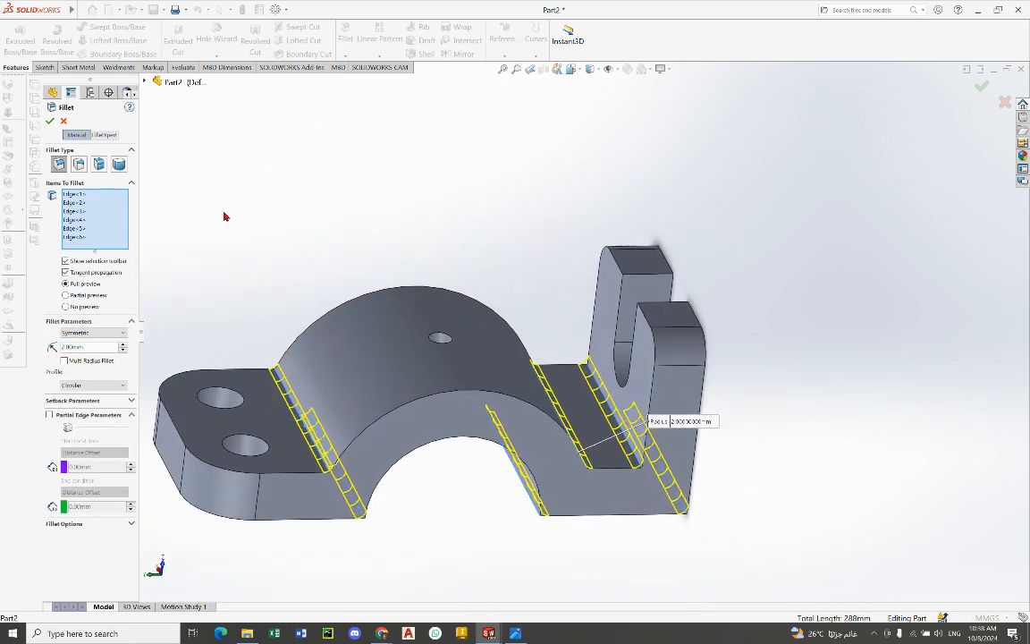
key(Return)
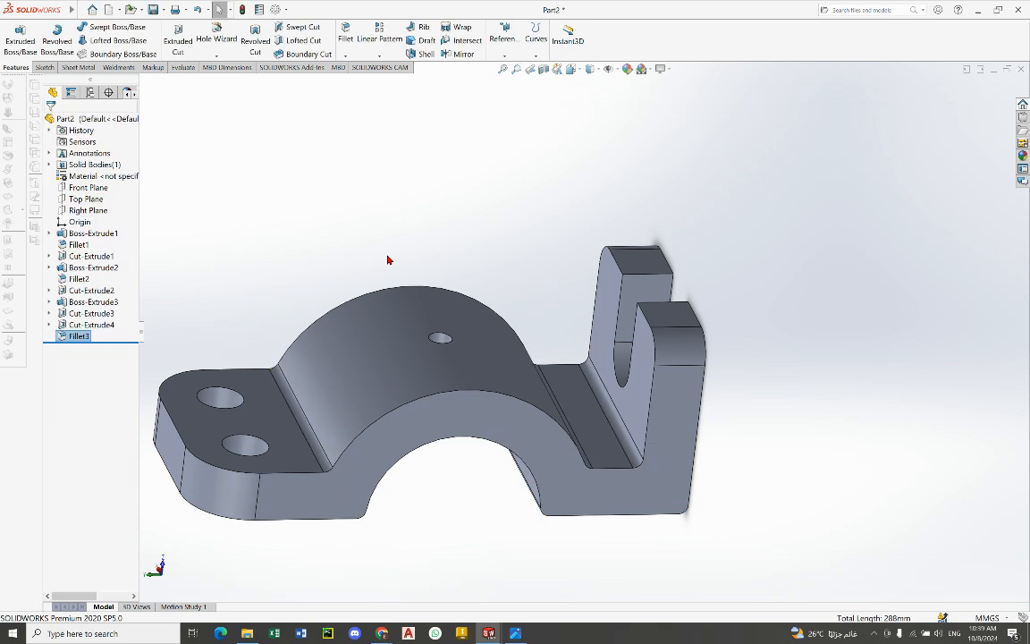
Step: Examine the filleted part from several sides against the Part 3.PNG drawing and save the part
middle_drag(408, 281, 471, 379)
middle_drag(462, 287, 526, 327)
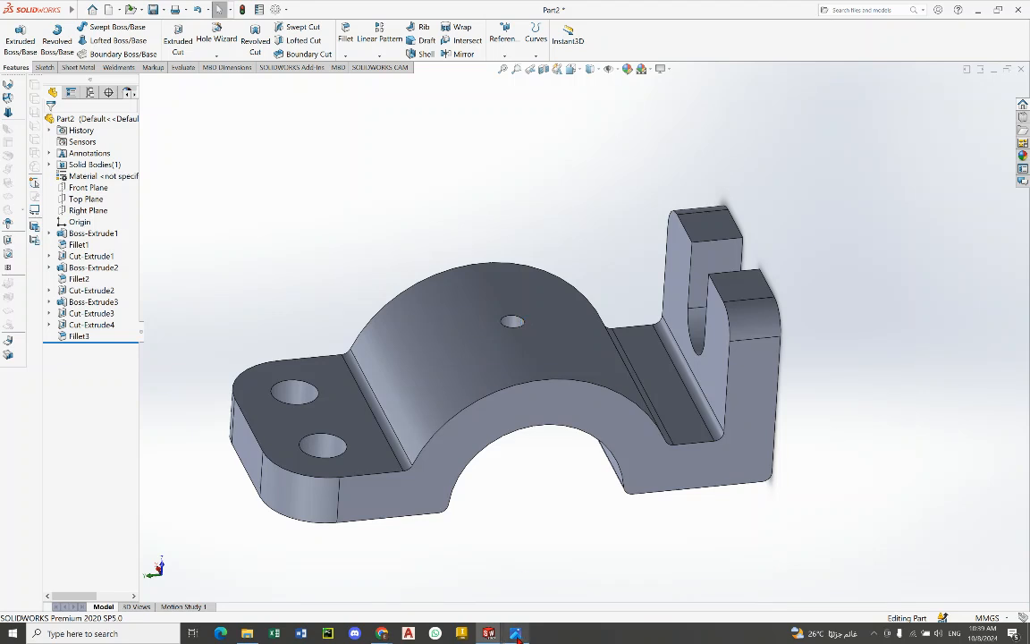
middle_drag(520, 415, 547, 309)
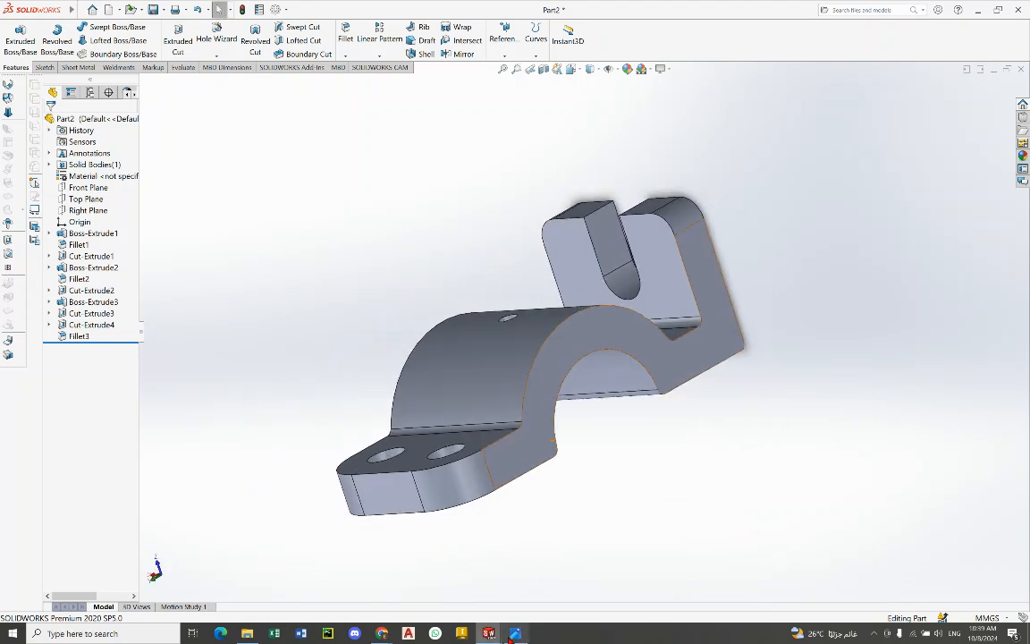
click(515, 633)
click(512, 635)
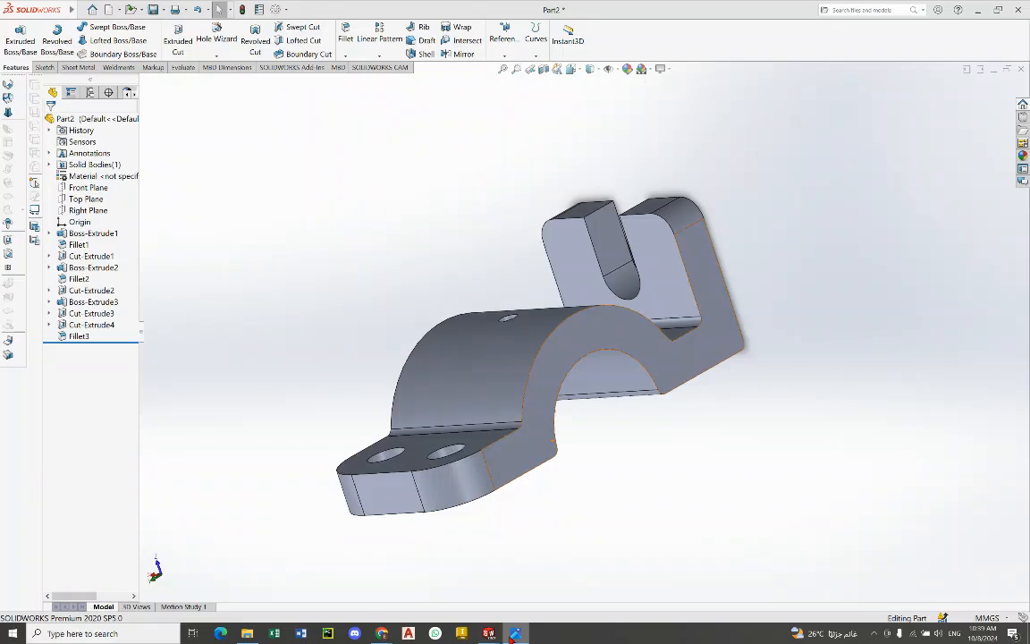
mouse_move(600, 370)
middle_down()
mouse_move(562, 299)
mouse_move(539, 346)
mouse_move(536, 450)
middle_up()
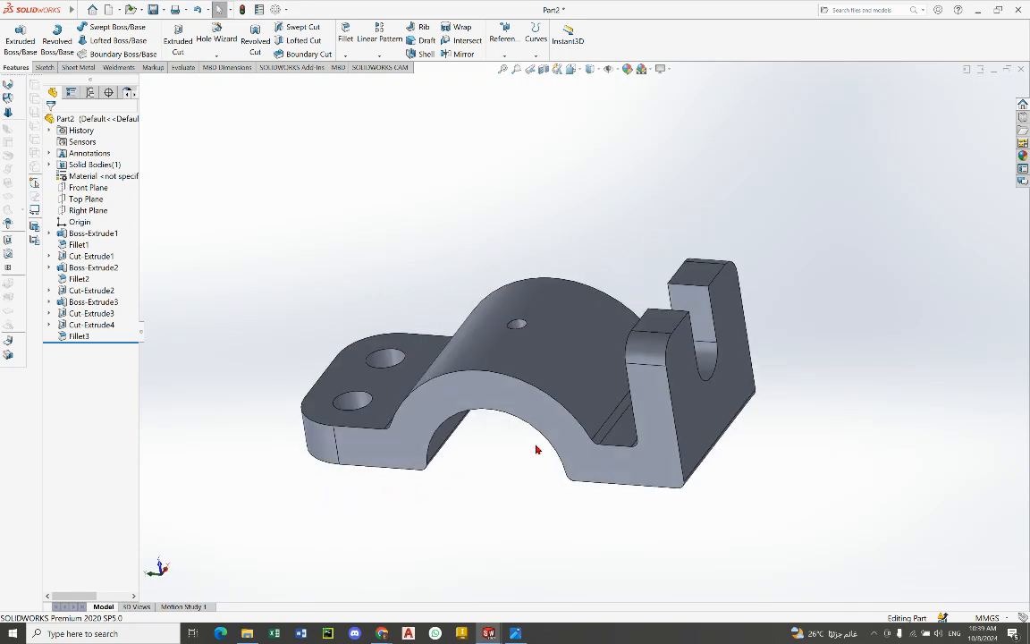
mouse_move(520, 332)
middle_down()
mouse_move(564, 353)
mouse_move(617, 494)
middle_up()
click(526, 636)
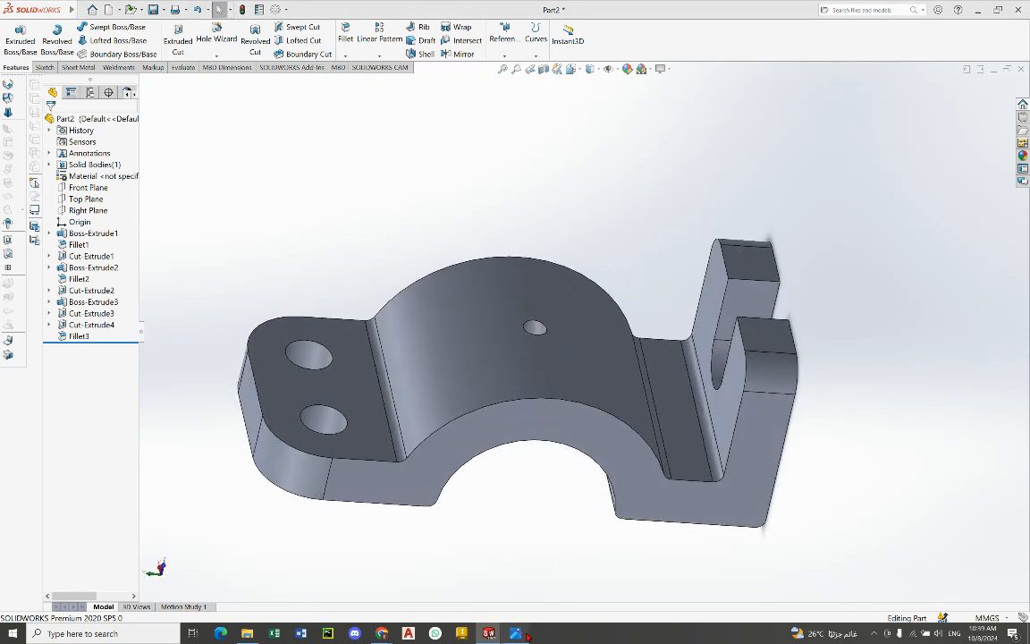
click(527, 636)
mouse_move(677, 384)
middle_down()
mouse_move(582, 308)
mouse_move(589, 361)
mouse_move(664, 352)
mouse_move(671, 430)
mouse_move(689, 426)
middle_up()
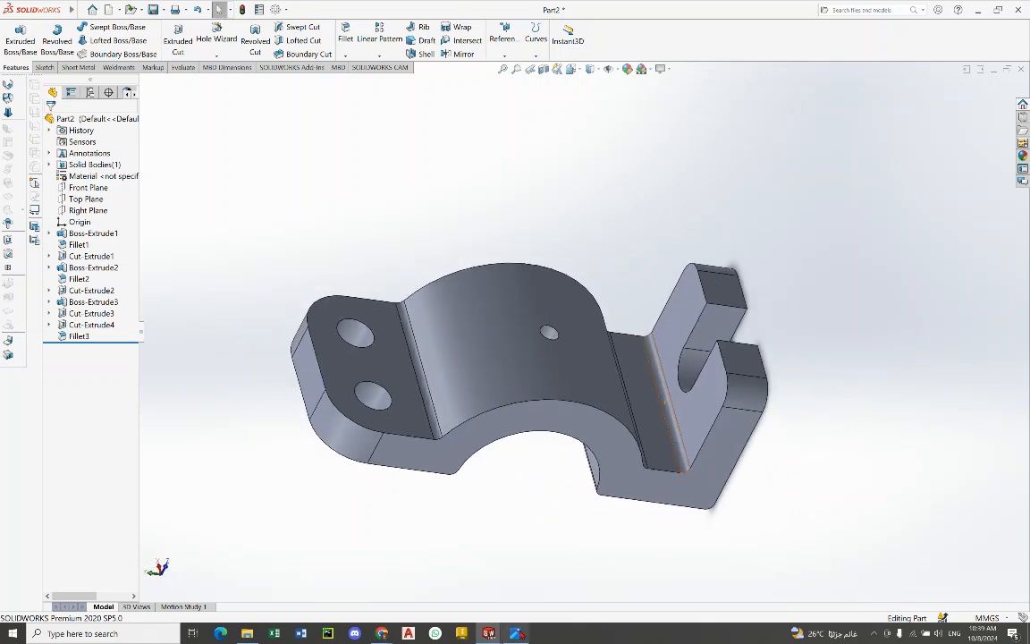
click(521, 634)
click(522, 634)
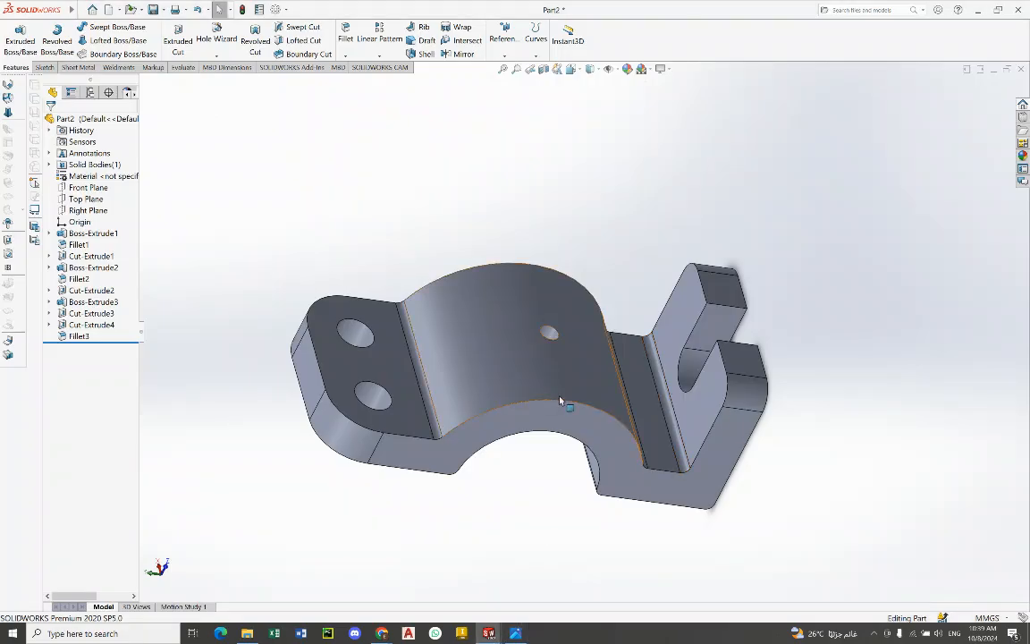
mouse_move(560, 402)
middle_down()
mouse_move(531, 451)
mouse_move(536, 383)
mouse_move(666, 322)
mouse_move(522, 547)
mouse_move(528, 293)
mouse_move(517, 346)
mouse_move(657, 293)
middle_up()
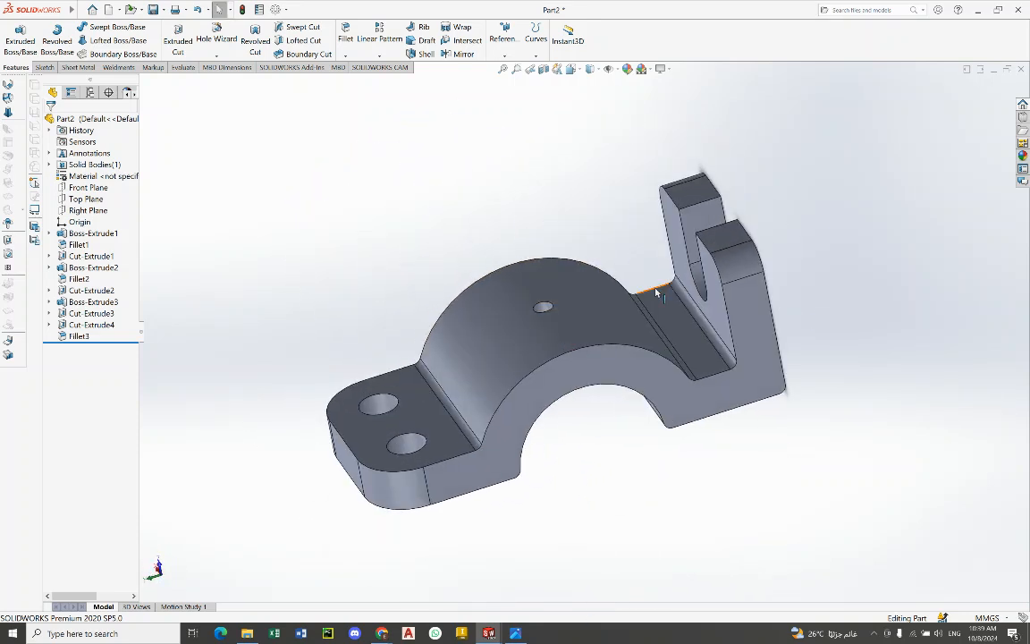
scroll(657, 293, down, 1)
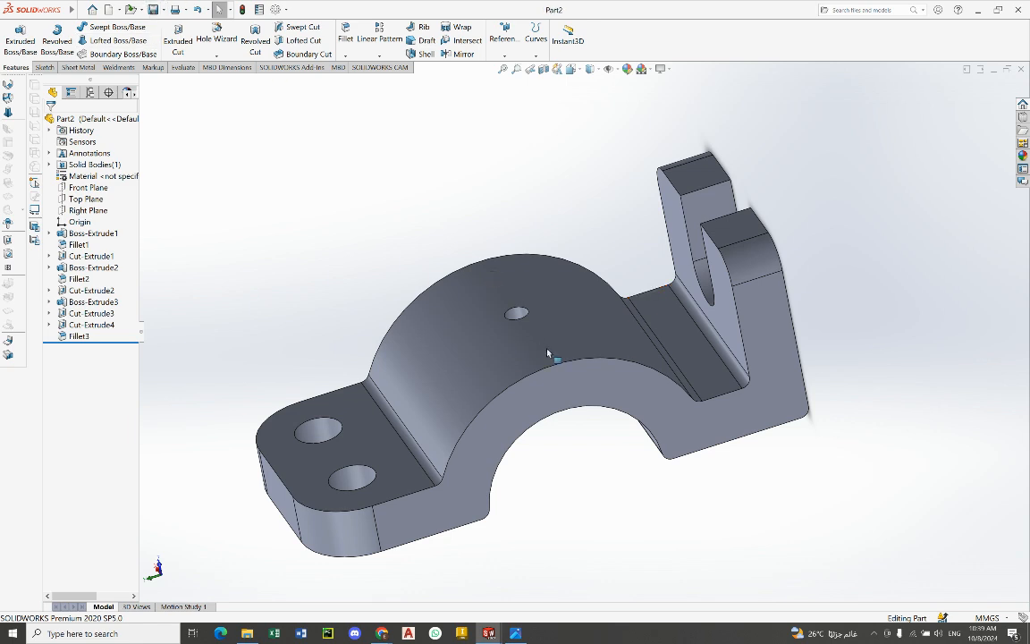
Step: Apply a light green color from the standard swatches to the whole part in all display states
click(627, 70)
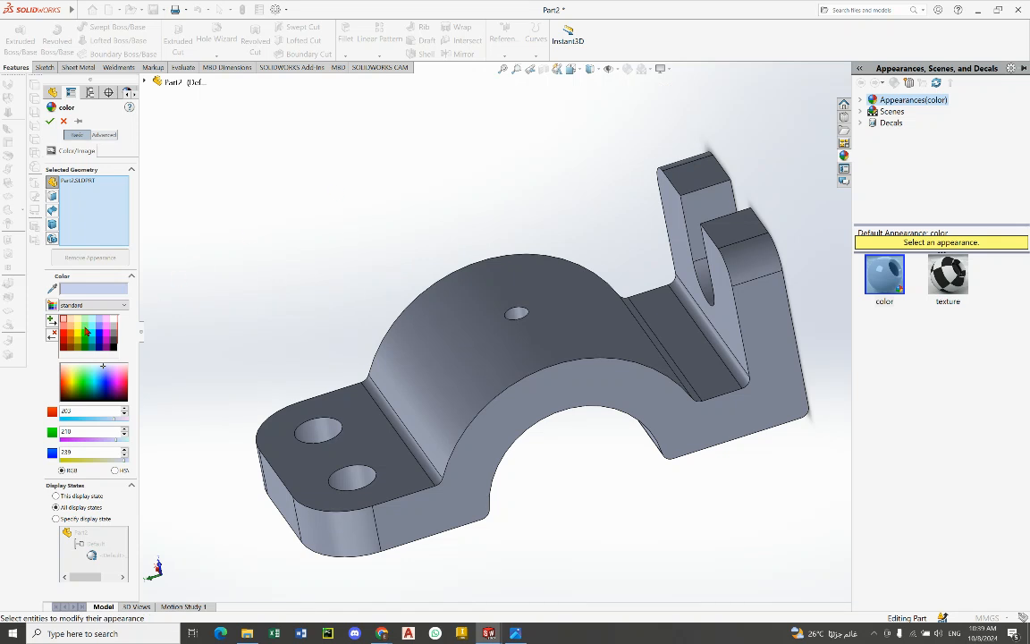
middle_drag(593, 259, 692, 289)
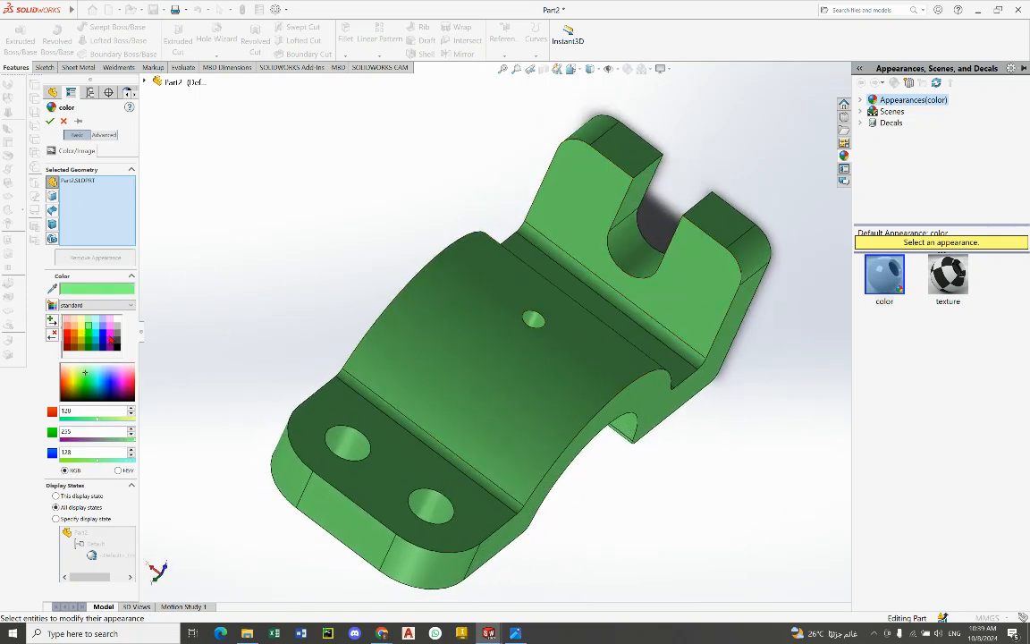
middle_drag(644, 313, 722, 414)
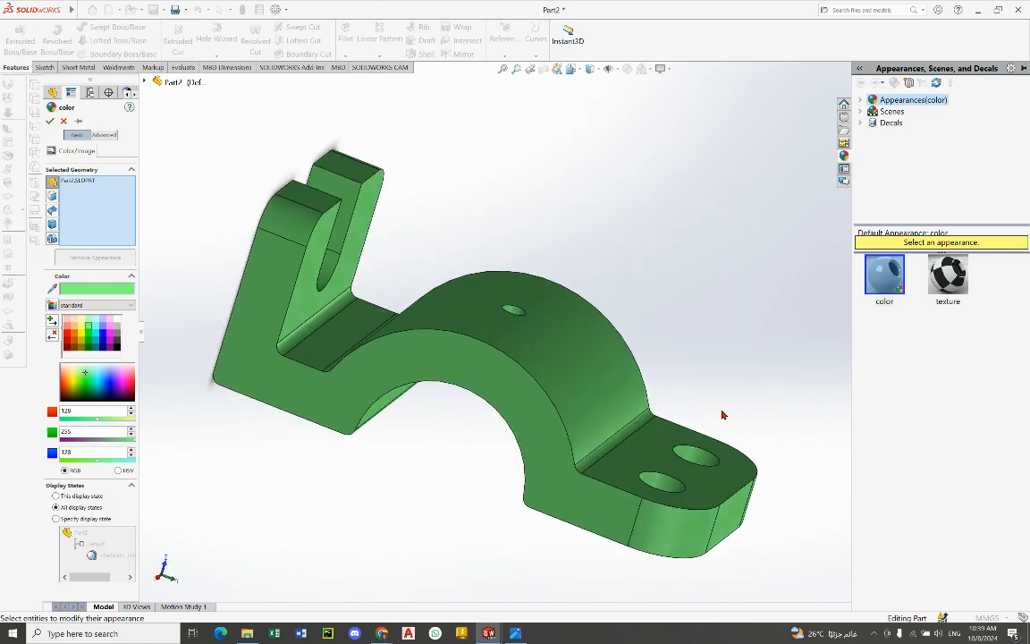
click(50, 121)
click(419, 163)
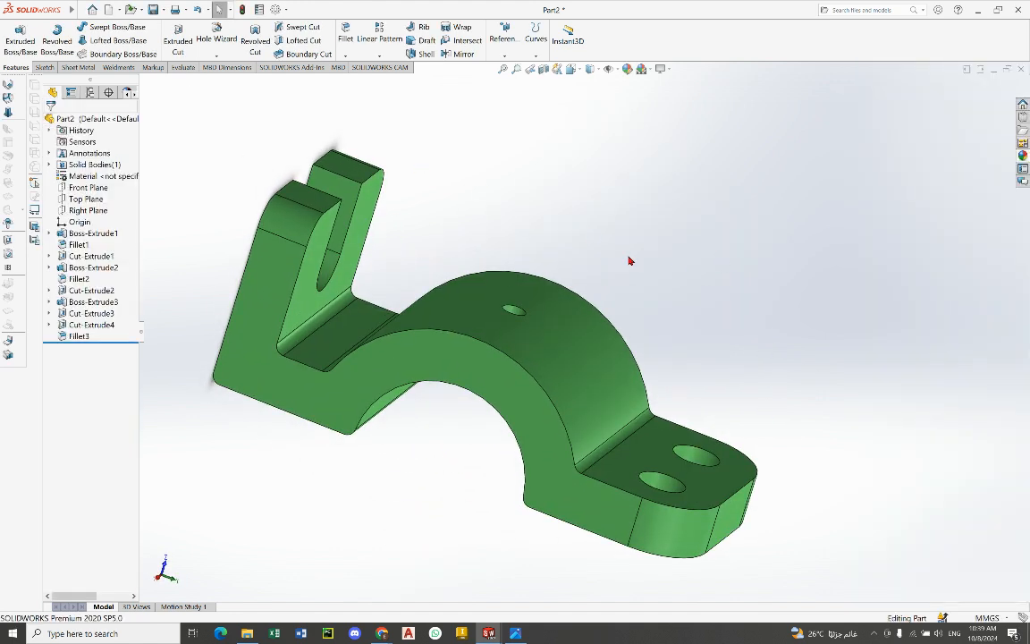
middle_drag(624, 336, 525, 342)
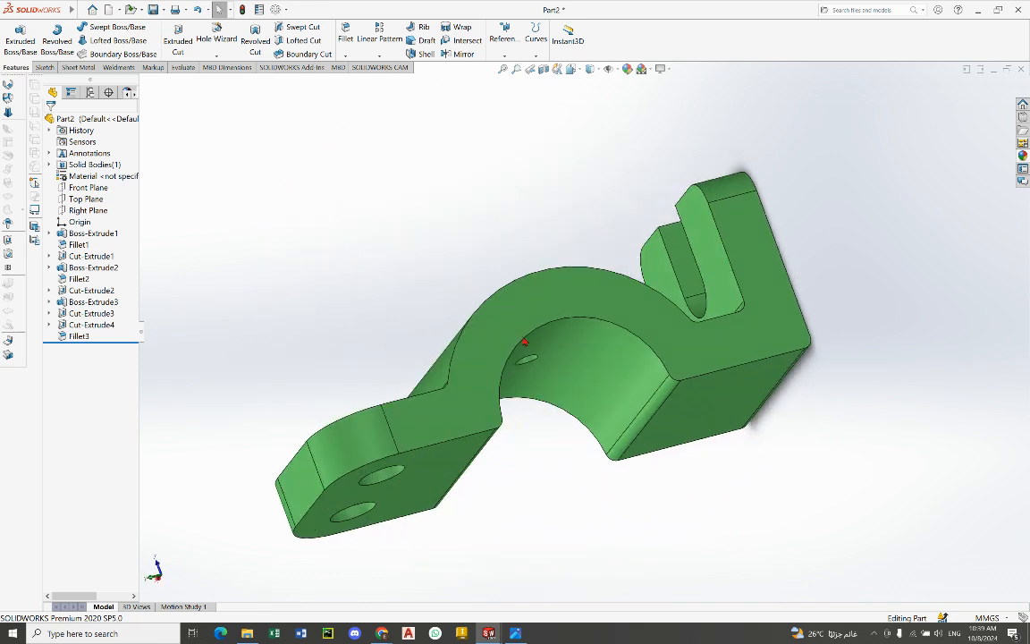
middle_drag(593, 329, 564, 408)
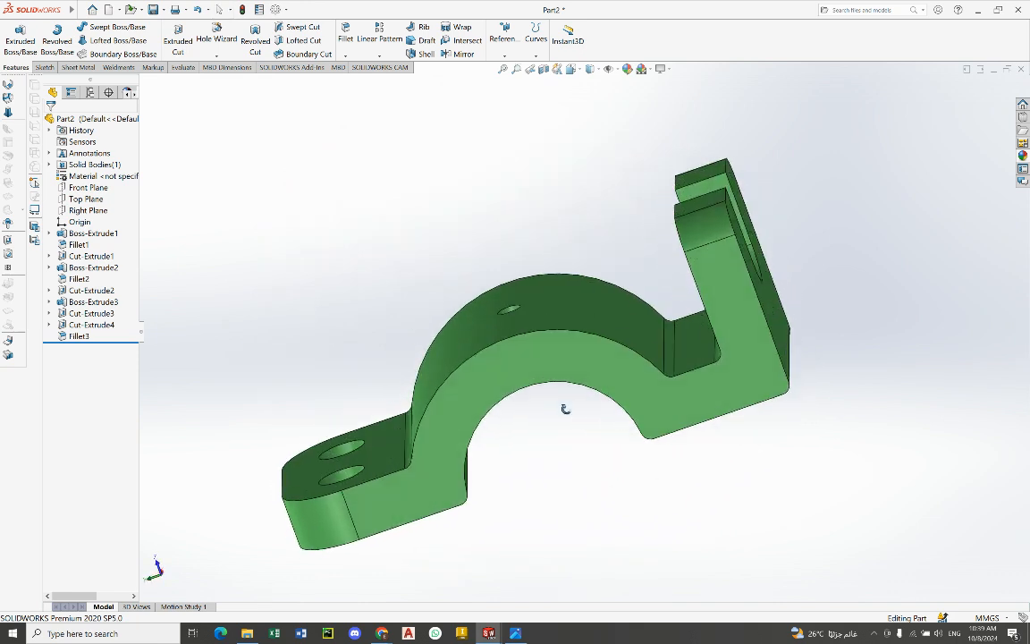
middle_drag(531, 366, 454, 527)
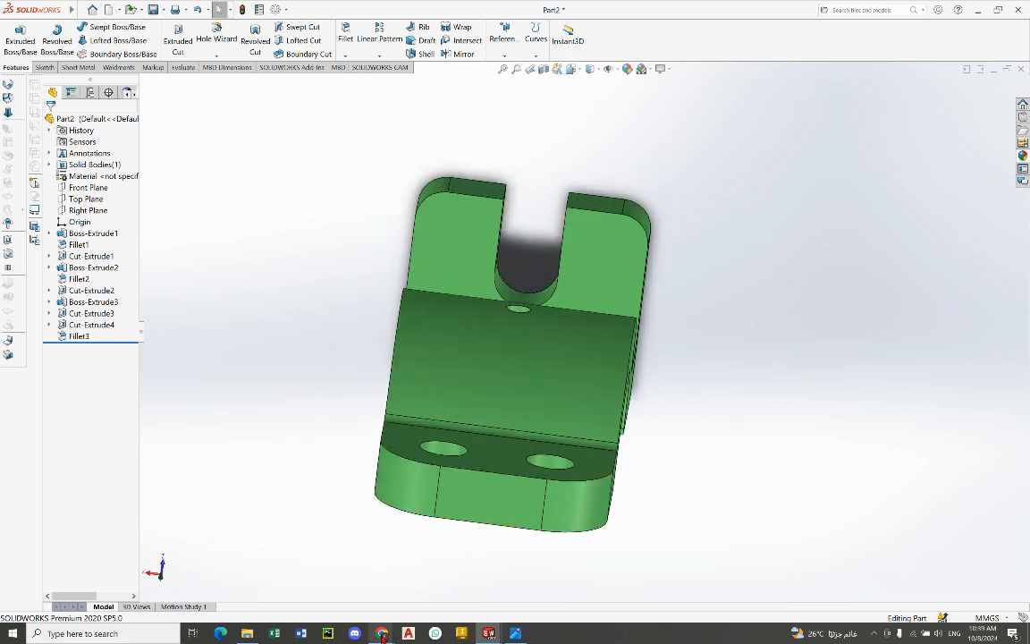
click(447, 586)
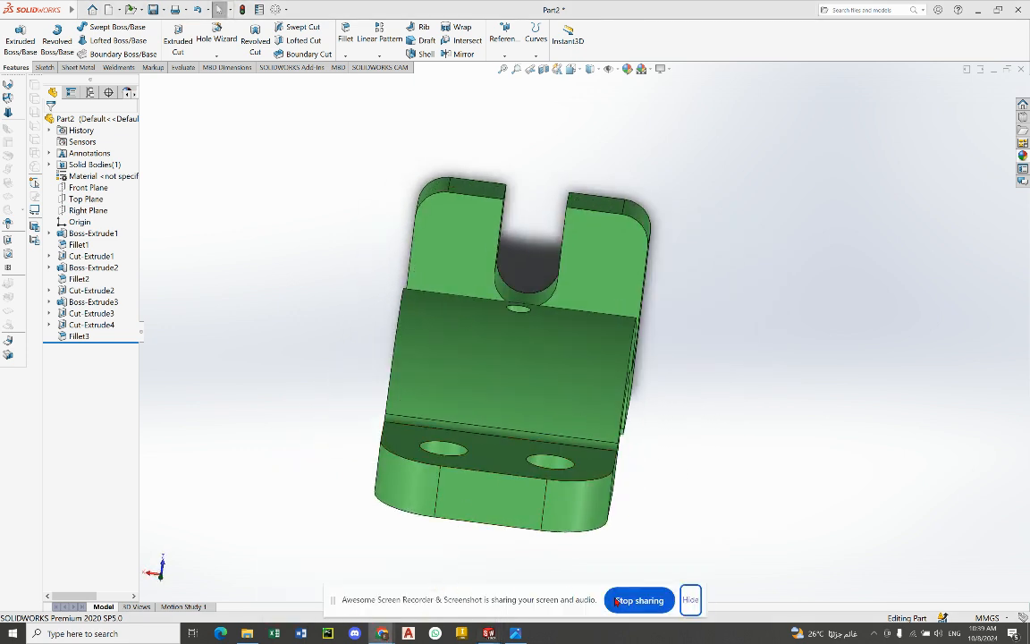